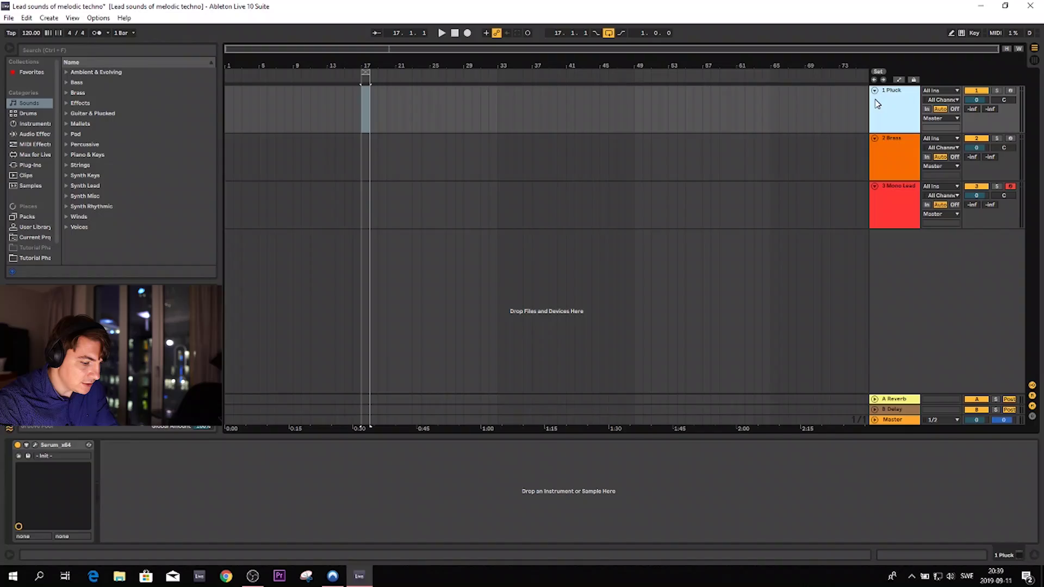
Extend the arrangement loop to two bars, from bar 17 to bar 19, and look at the Pluck track's Serum patch.
key(F11)
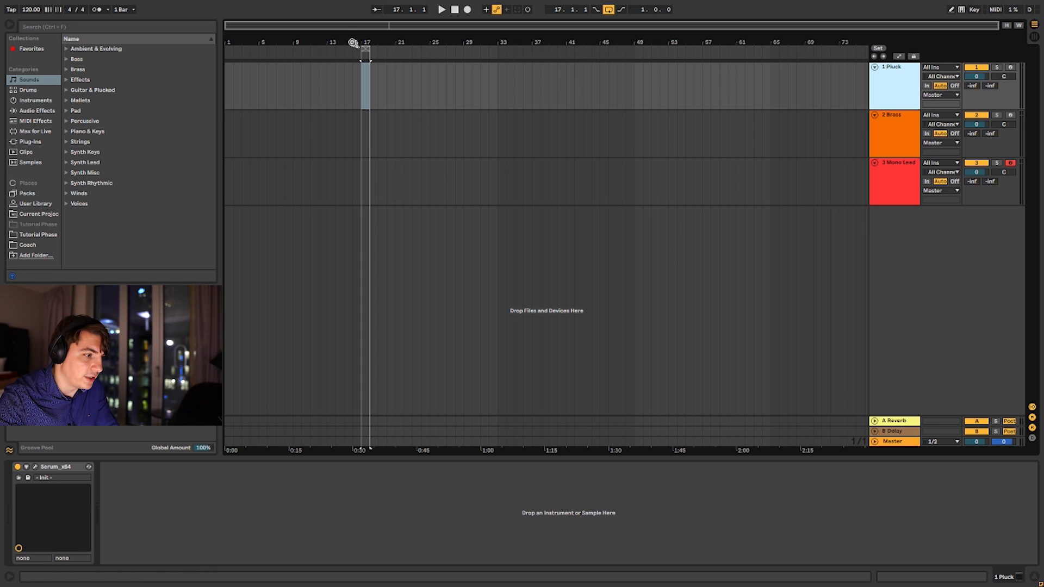
mouse_move(353, 42)
mouse_down()
mouse_move(353, 51)
mouse_move(350, 40)
mouse_up()
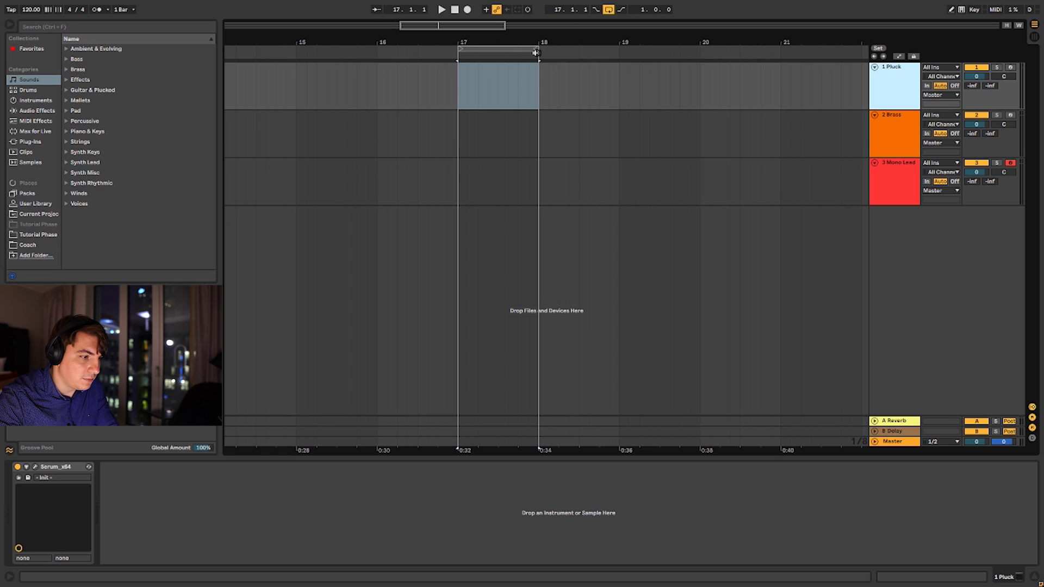
drag(535, 53, 619, 50)
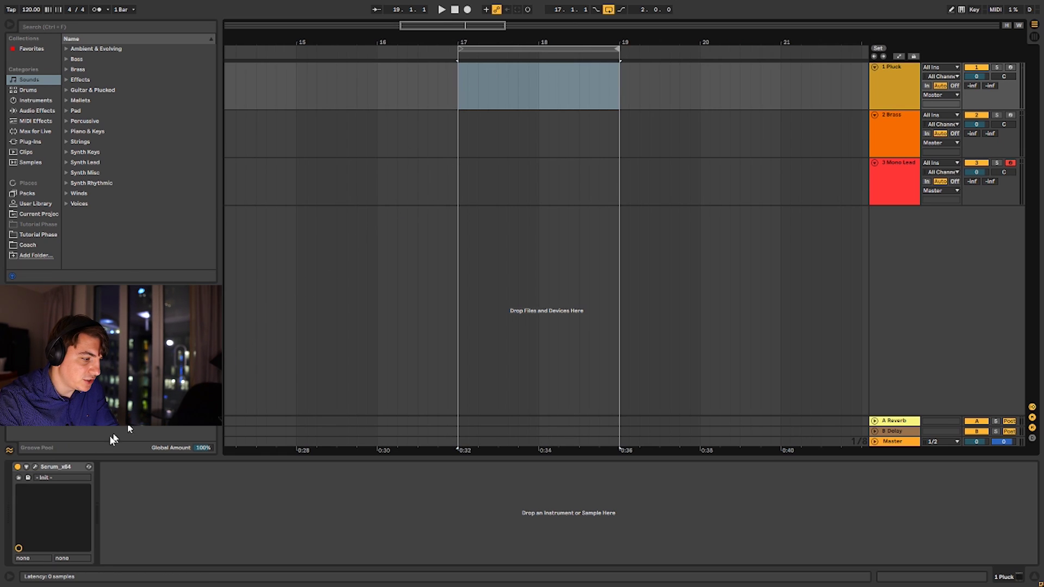
click(35, 467)
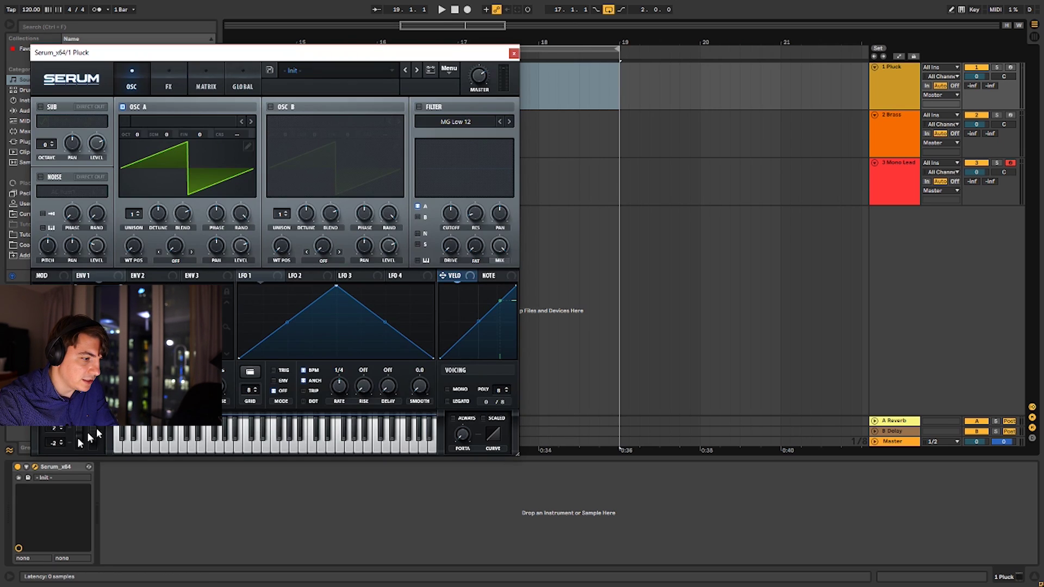
click(513, 53)
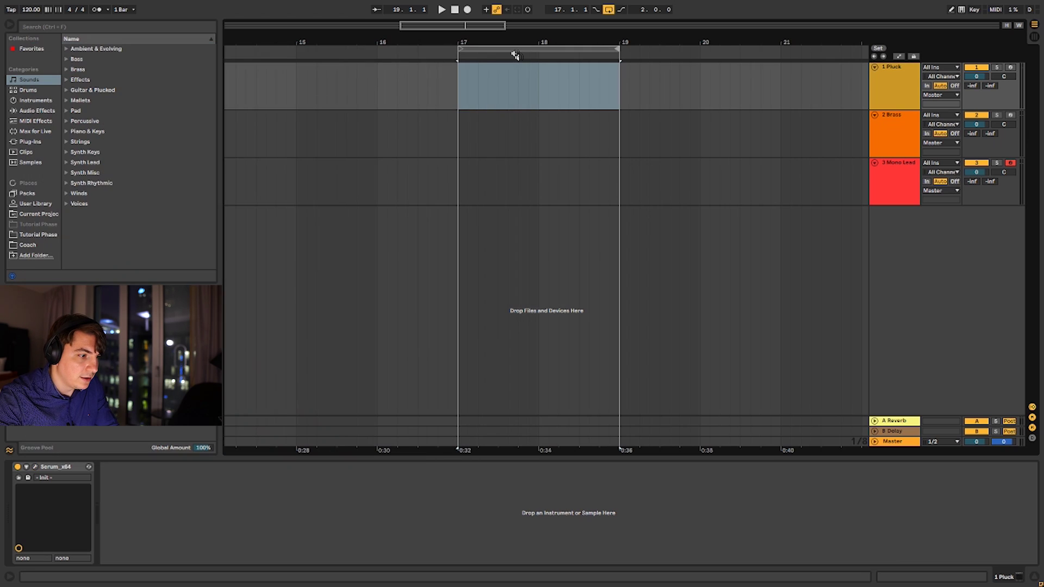
Create a MIDI clip at bar 17 on the Pluck track and lengthen an F3 note at its start to nearly a thirty-second.
double_click(461, 81)
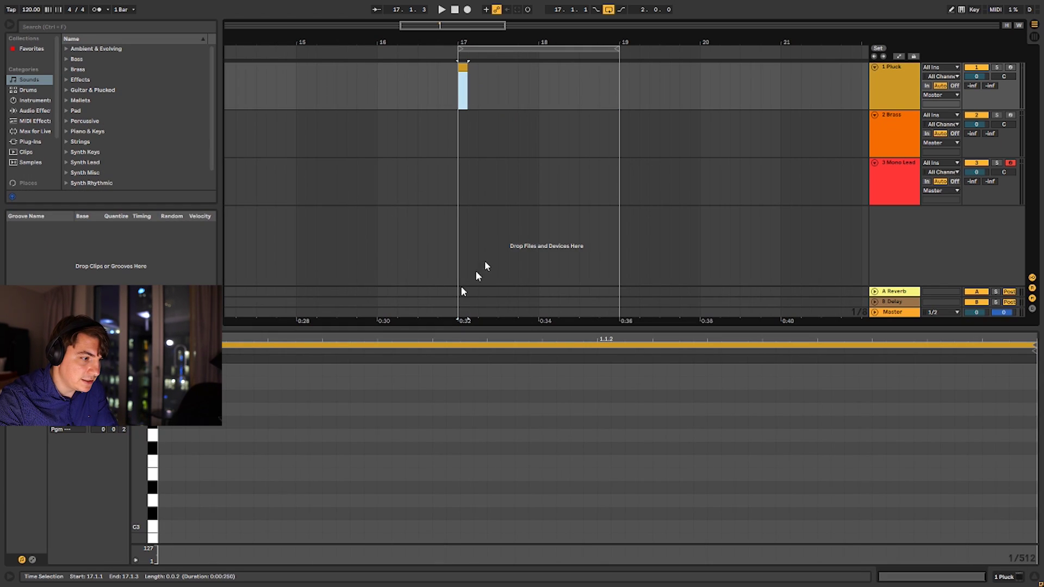
click(173, 483)
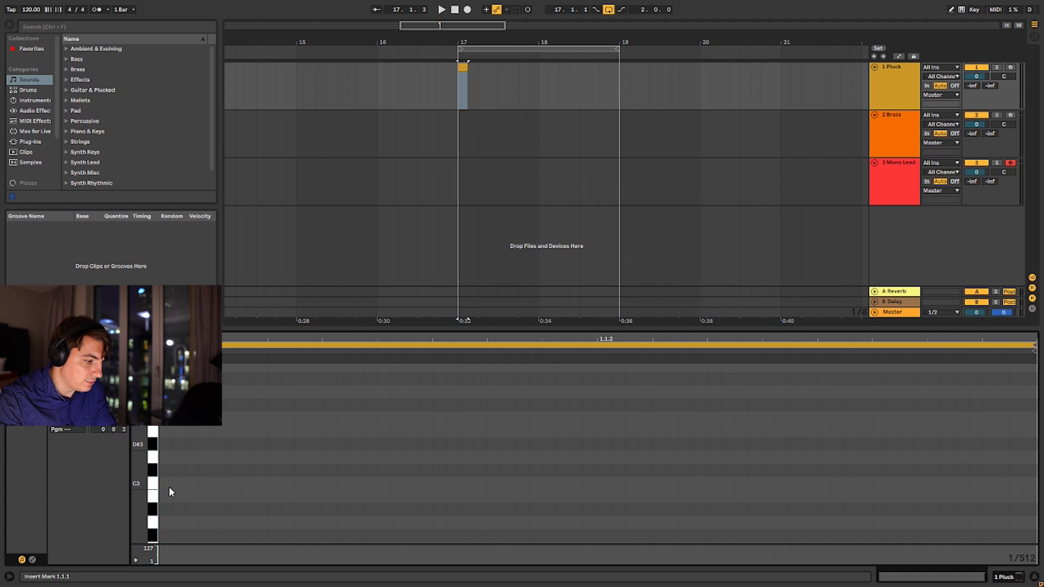
scroll(169, 485, down, 2)
scroll(171, 483, down, 2)
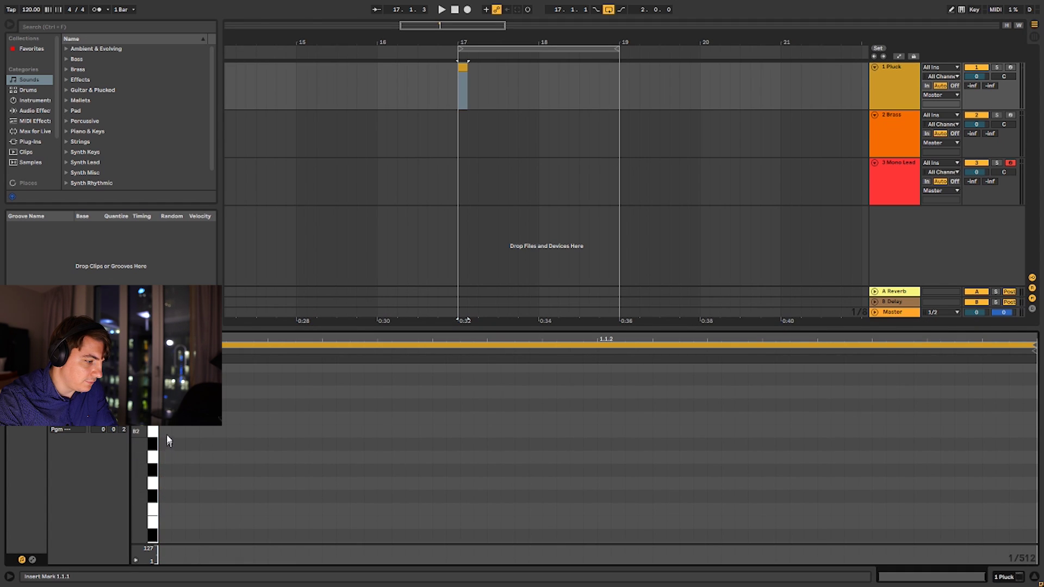
scroll(170, 459, up, 3)
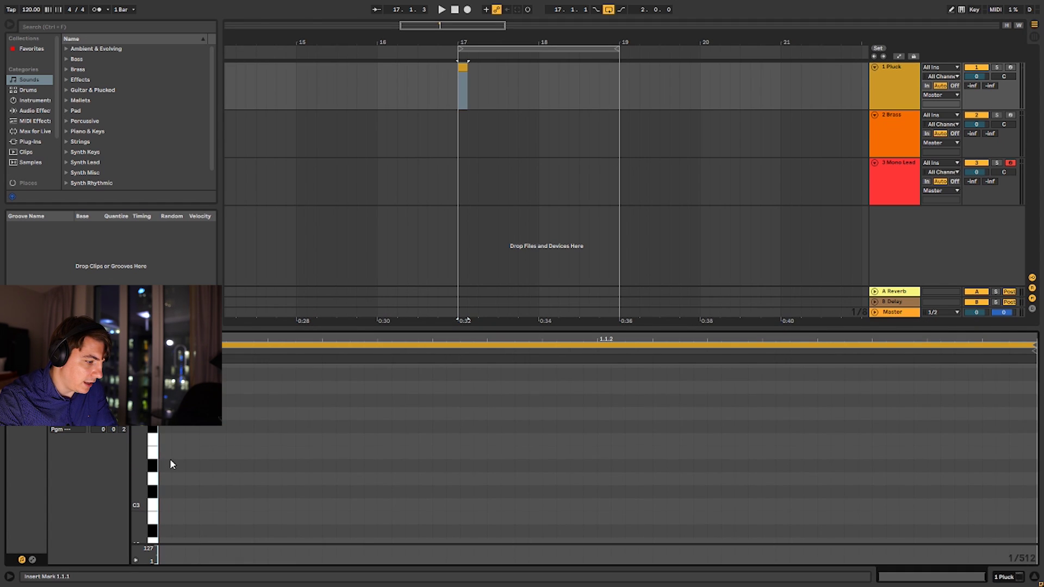
click(166, 436)
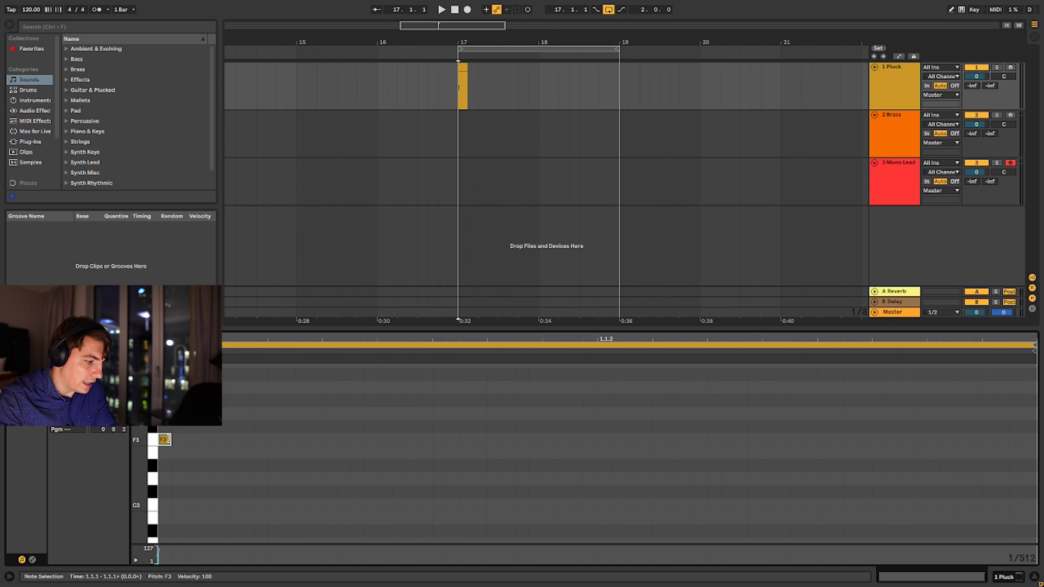
double_click(168, 438)
drag(173, 438, 359, 438)
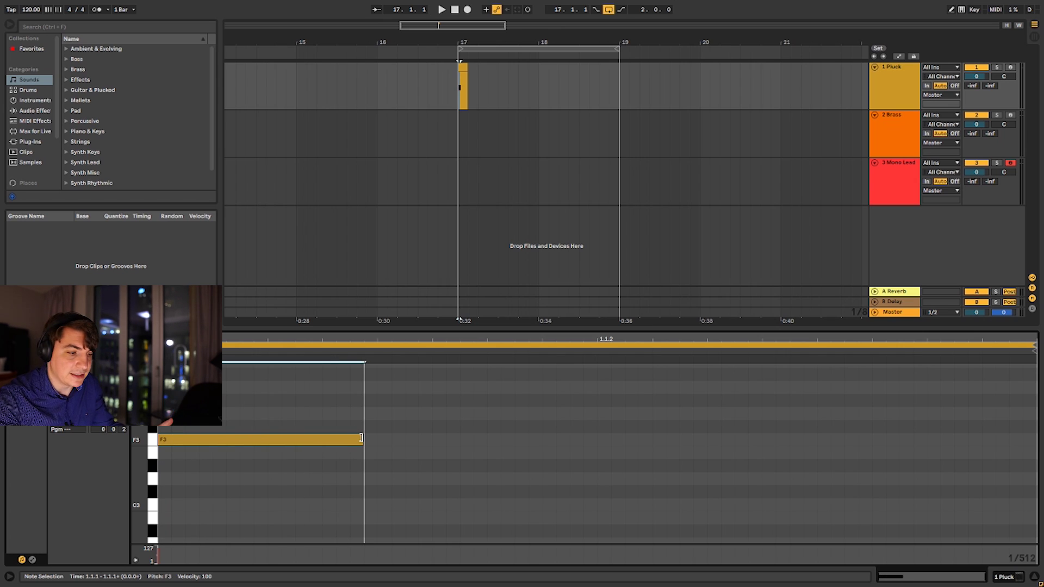
Copy the F3 note upward to G3, G#3, A#3, C4 and C#4, all with the same start and length.
scroll(354, 464, up, 1)
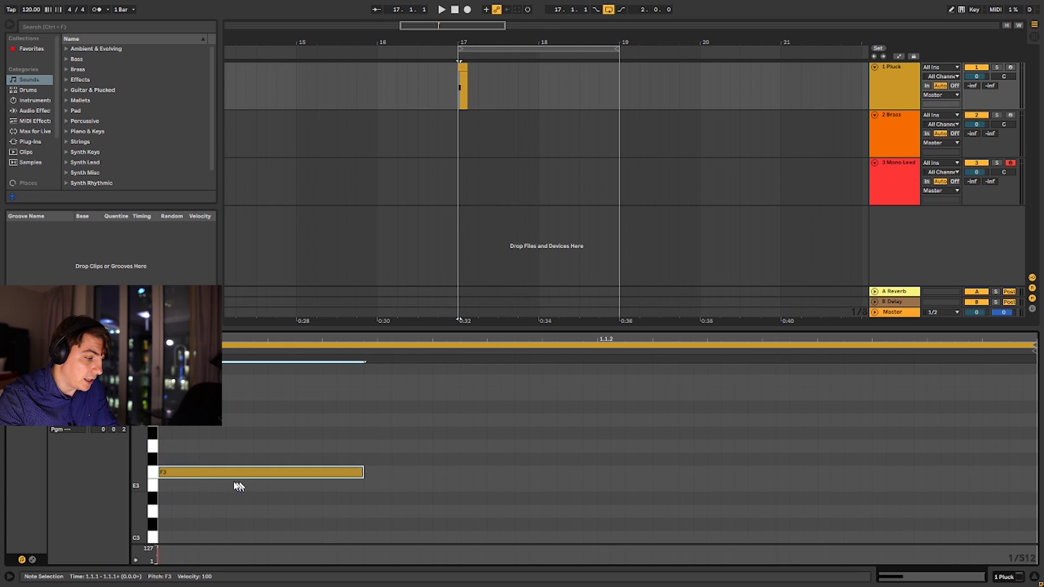
drag(212, 474, 207, 380)
click(206, 393)
scroll(272, 435, up, 2)
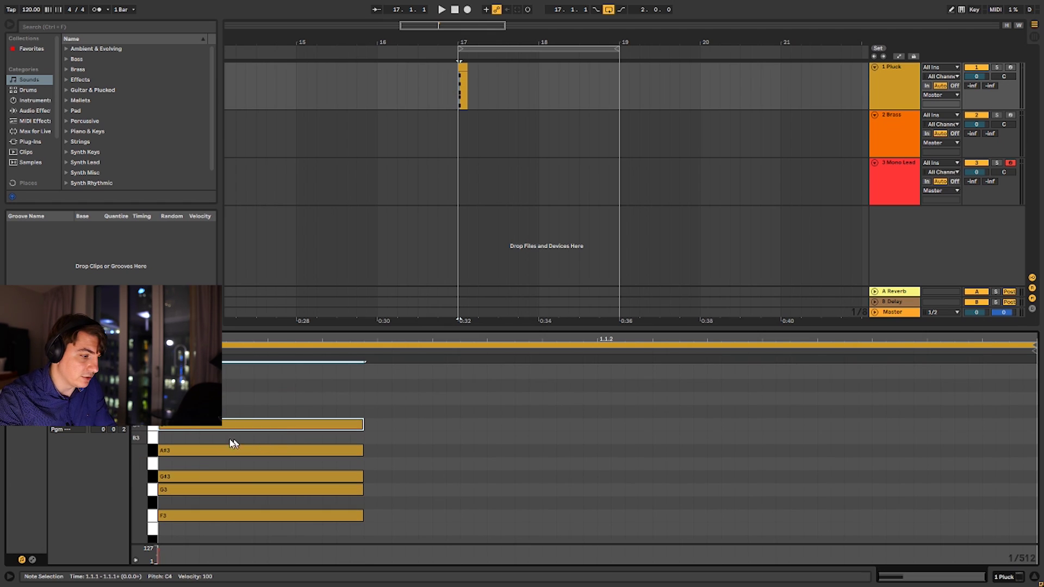
drag(180, 428, 179, 414)
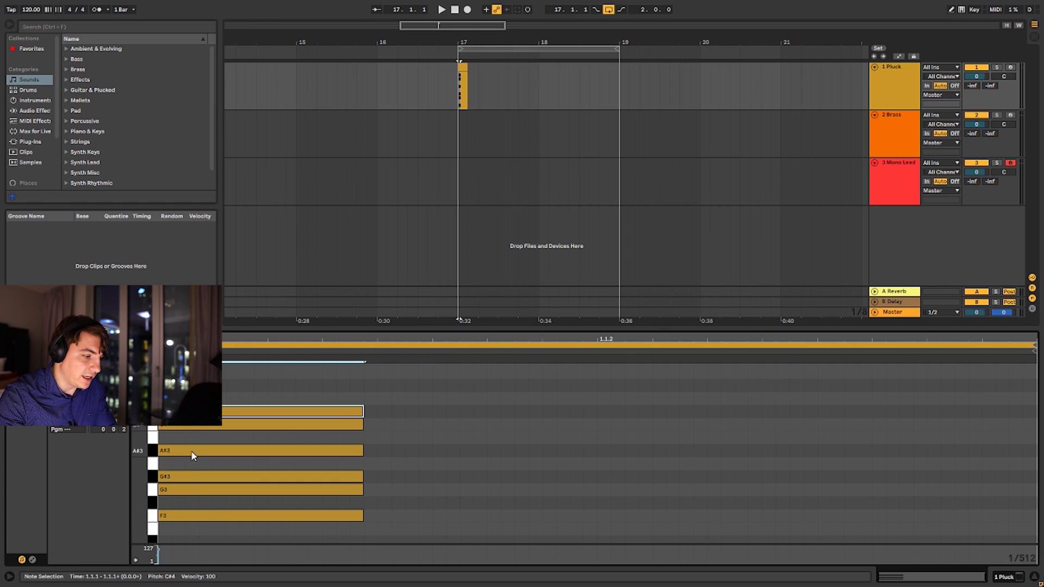
Audition the stacked notes from F3 up to C#4 and add a D#4 note of the same length.
click(188, 517)
click(191, 488)
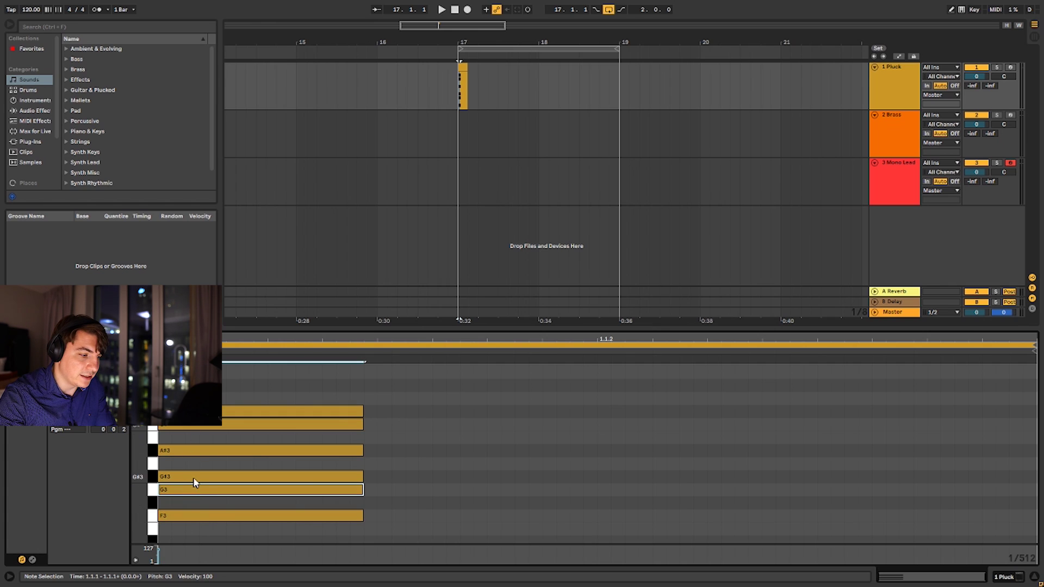
click(196, 477)
click(198, 451)
click(204, 424)
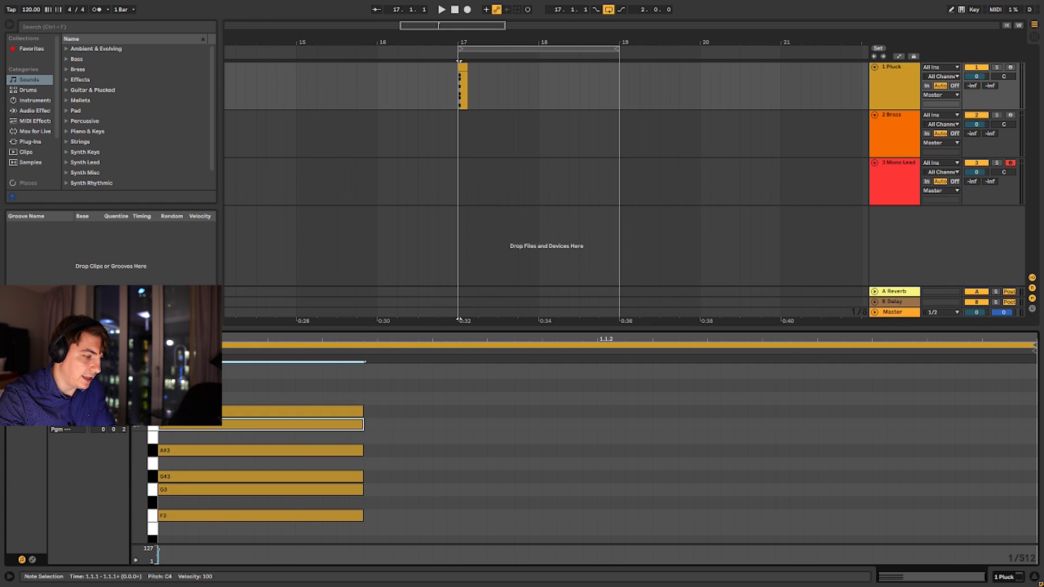
click(206, 411)
click(205, 386)
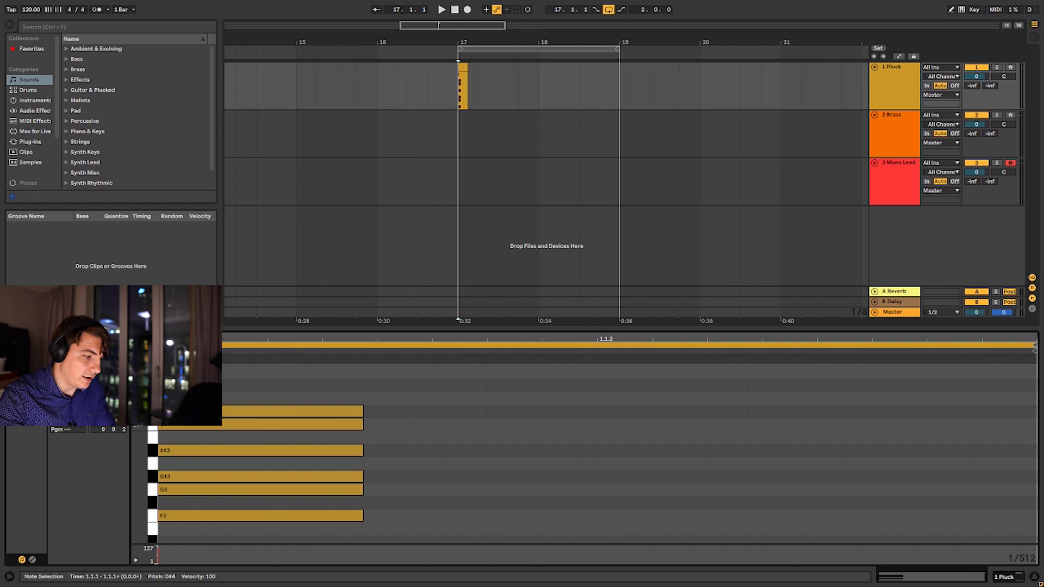
drag(206, 386, 362, 387)
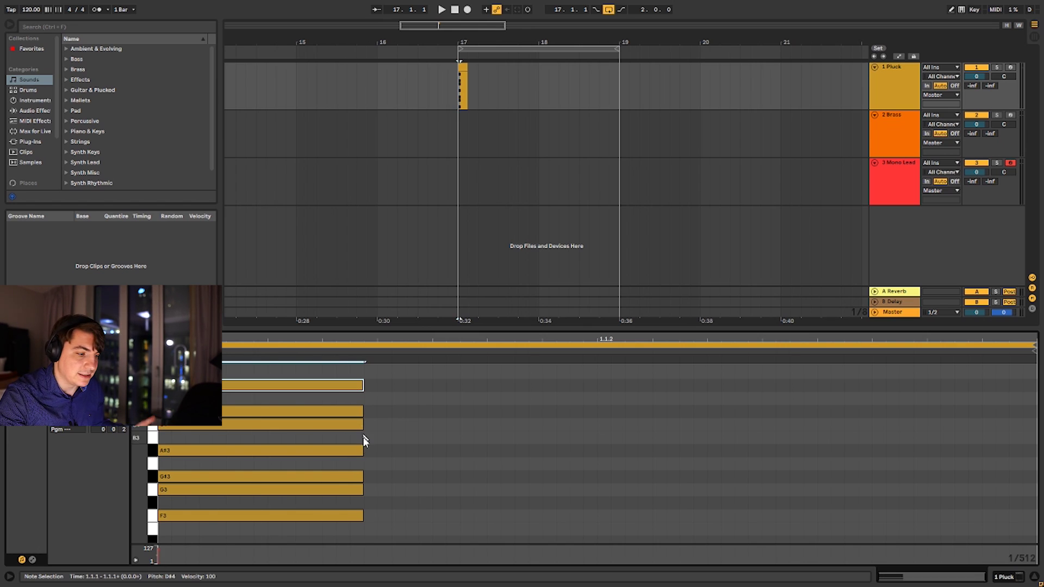
Deactivate the G3, G#3, A#3 and D#4 notes and place C4 and C#4 in sequence after F3, with C#4 starting at 1.1.2.
drag(388, 435, 309, 499)
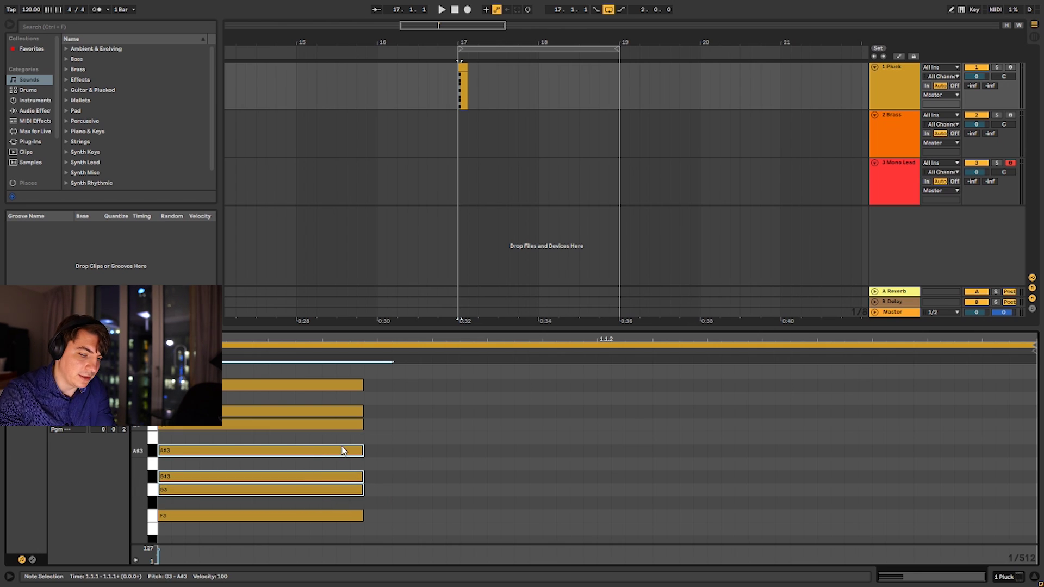
key(0)
drag(317, 424, 540, 426)
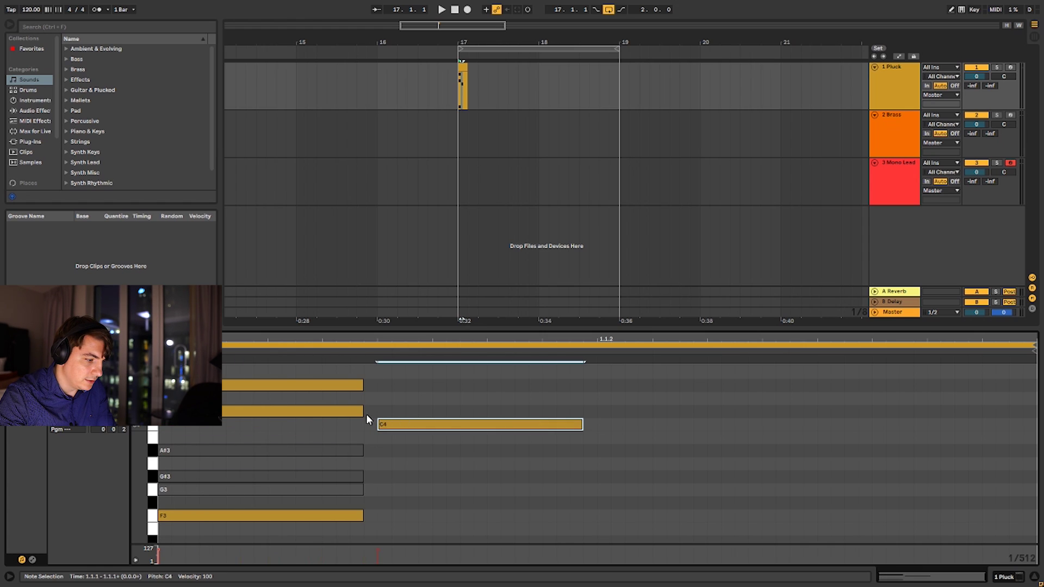
drag(253, 413, 696, 416)
click(351, 386)
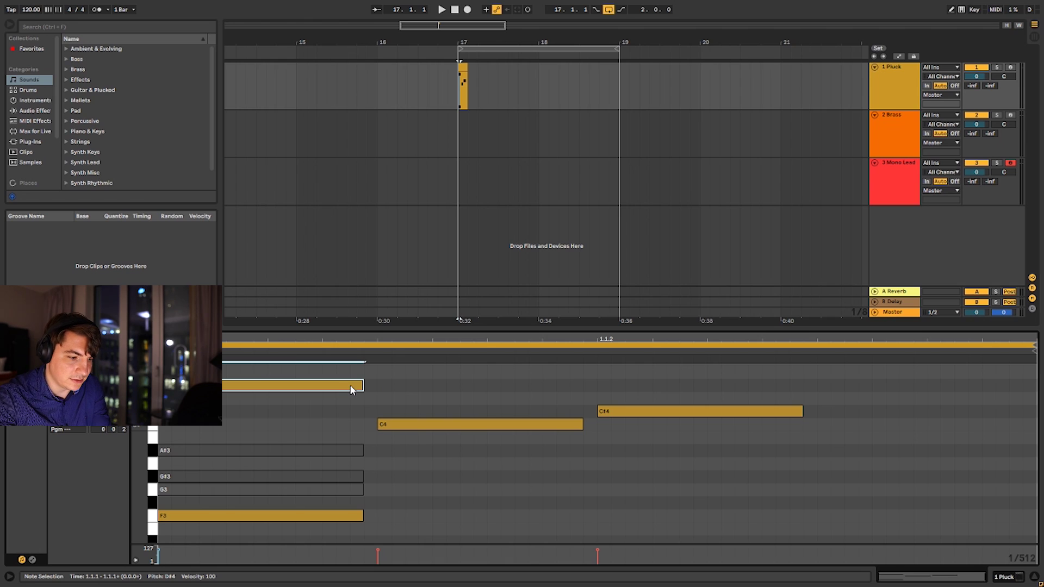
key(0)
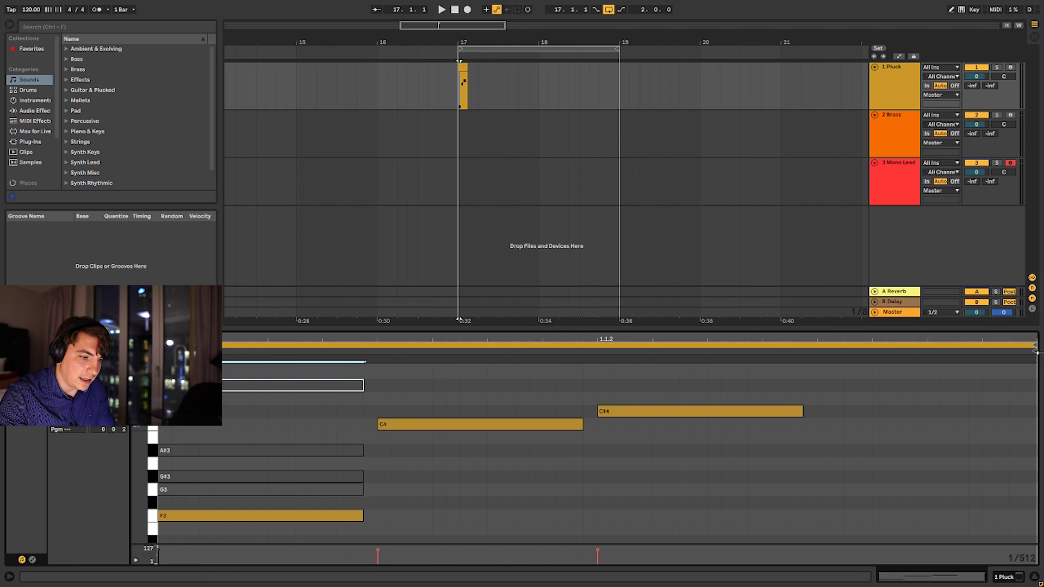
Trim the three-note pattern right after C#4 and repeat it across a one-bar playback loop from bar 17 to bar 18.
drag(1034, 347, 818, 347)
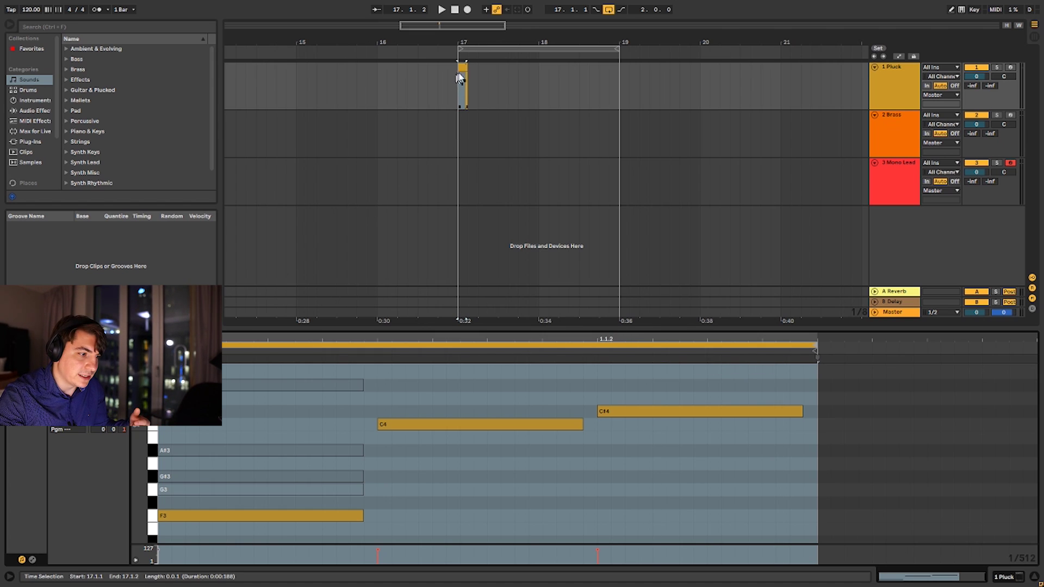
drag(464, 65, 538, 64)
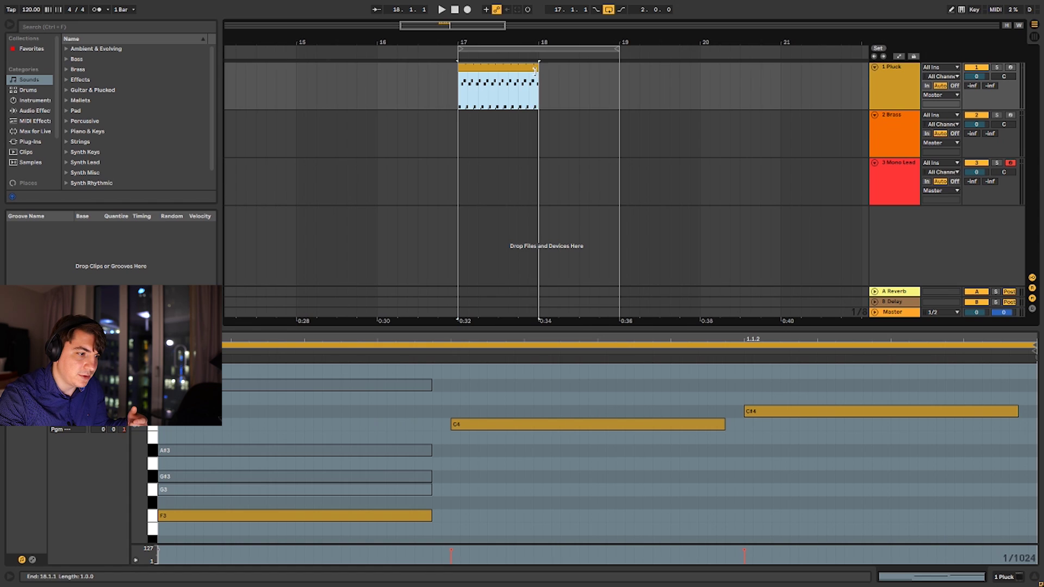
drag(615, 48, 540, 53)
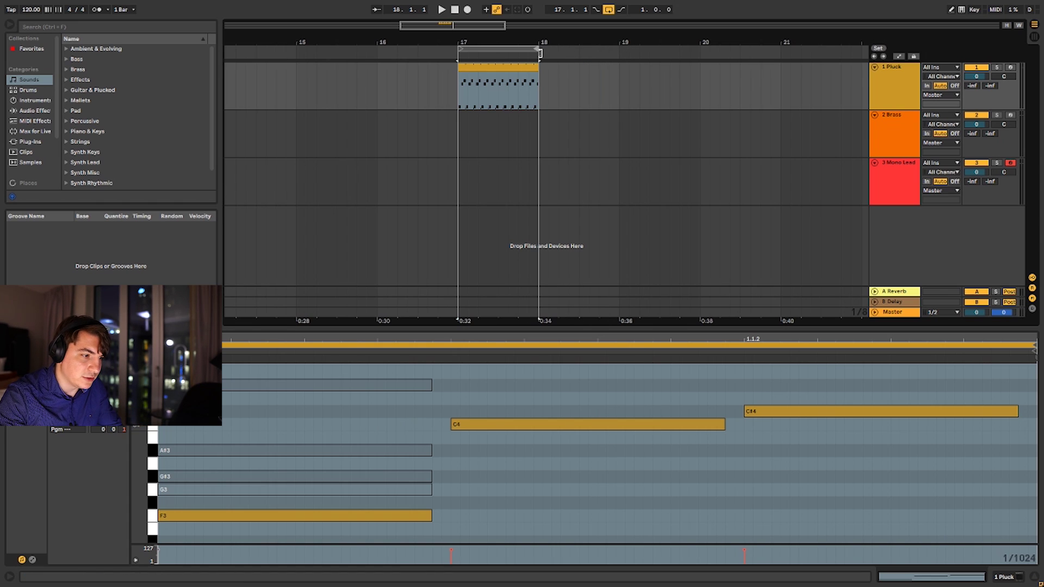
key(space)
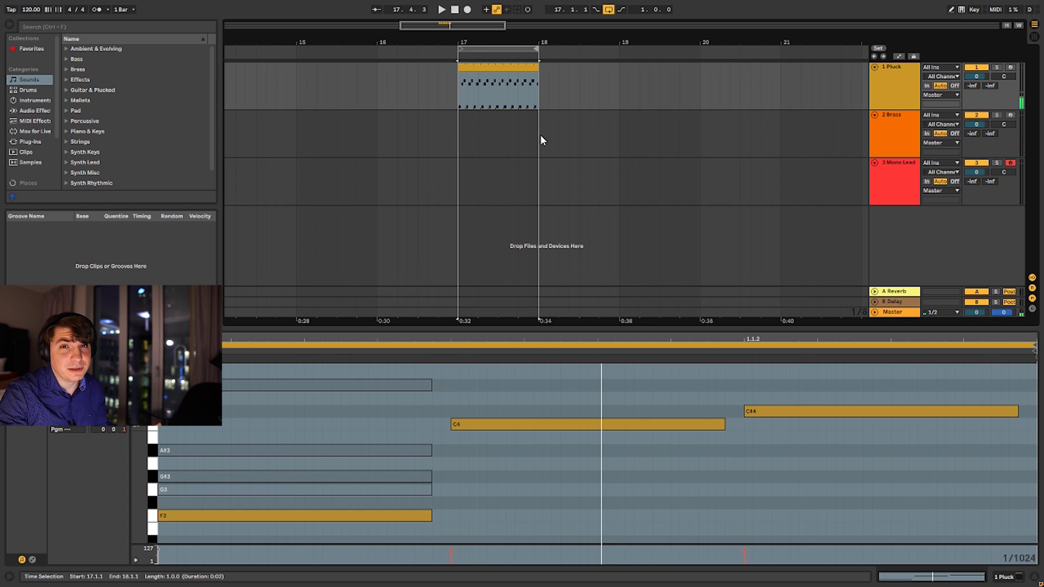
Stretch the notes to double length, with C4 at 1.1.2 and C#4 at 1.1.3, and extend the clip's loop to fit them.
drag(834, 397, 366, 540)
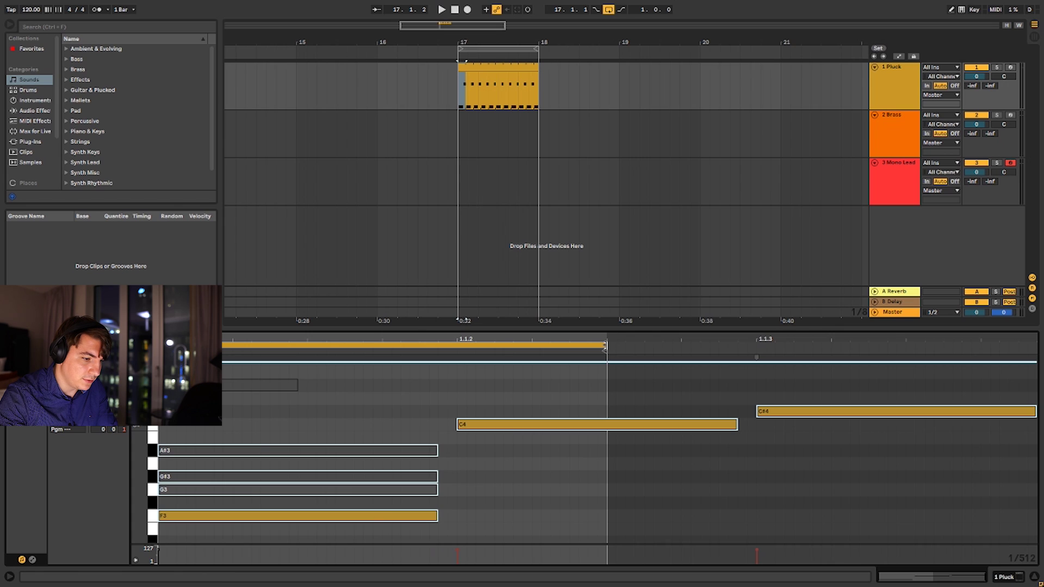
drag(605, 346, 1035, 346)
key(space)
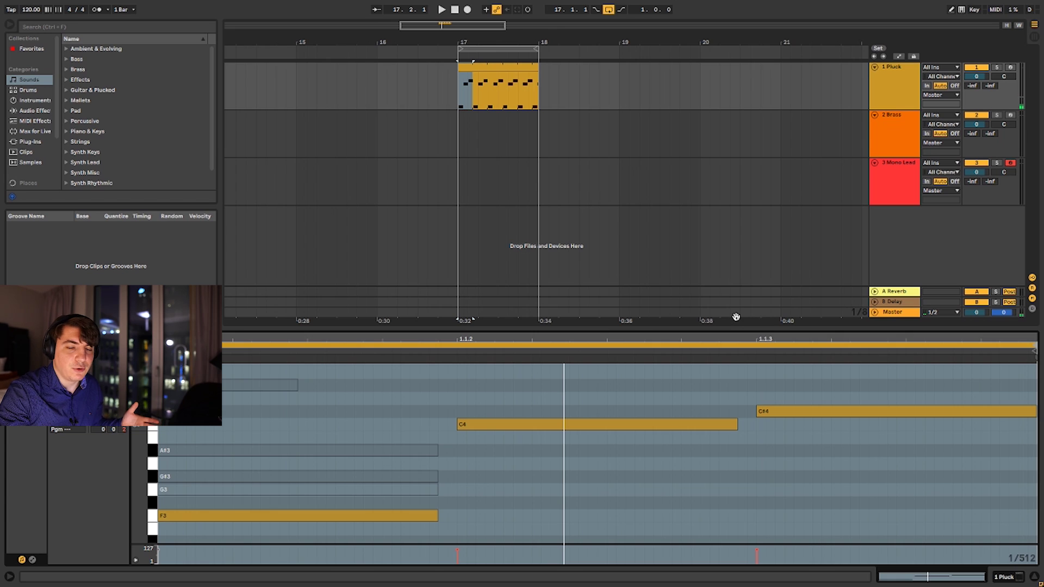
Show the Pluck track's device chain, leave full screen, and switch to a blank canvas in Paint.
key(shift+Tab)
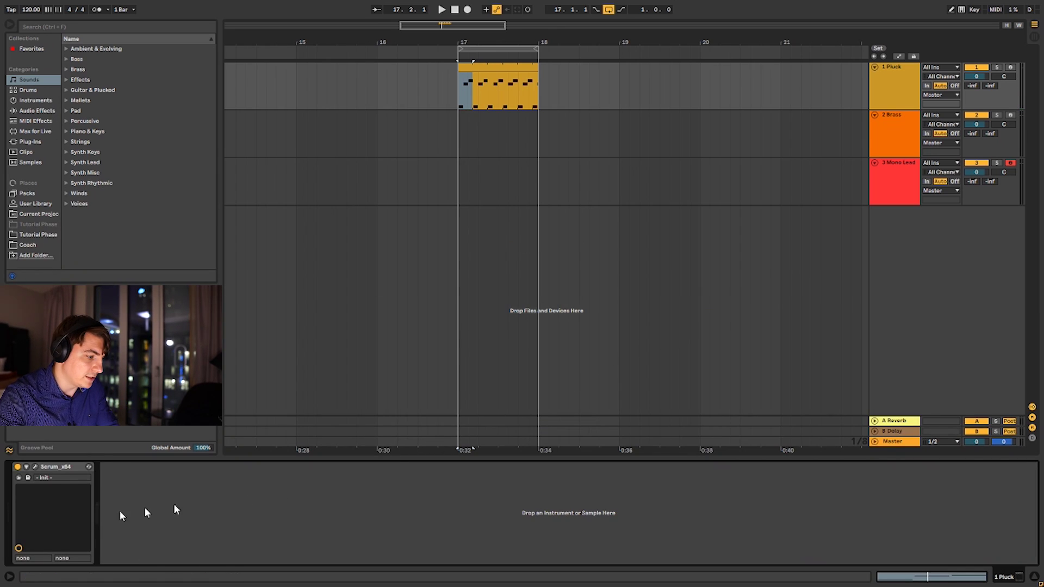
key(F11)
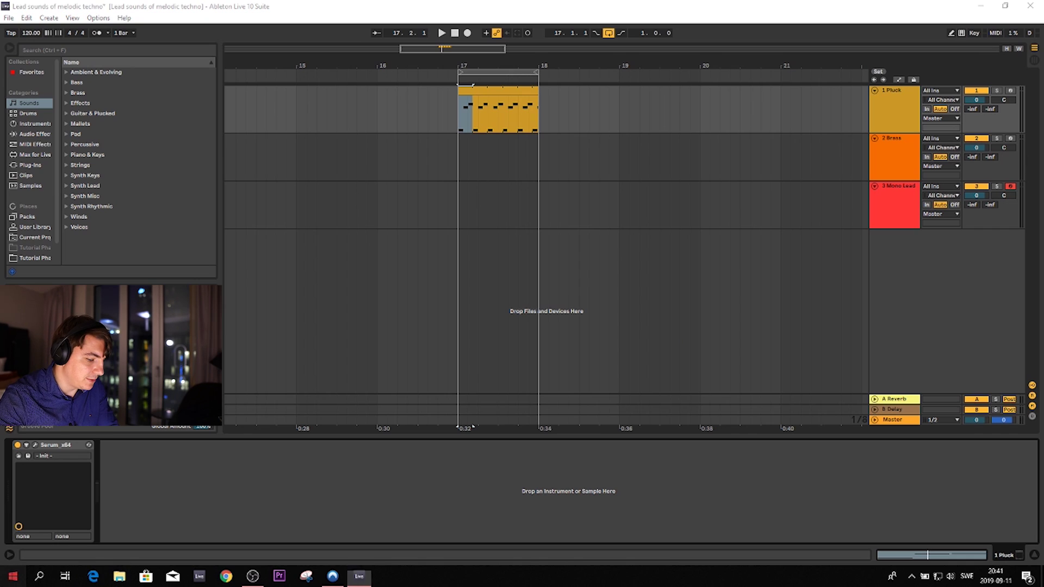
click(11, 575)
click(9, 571)
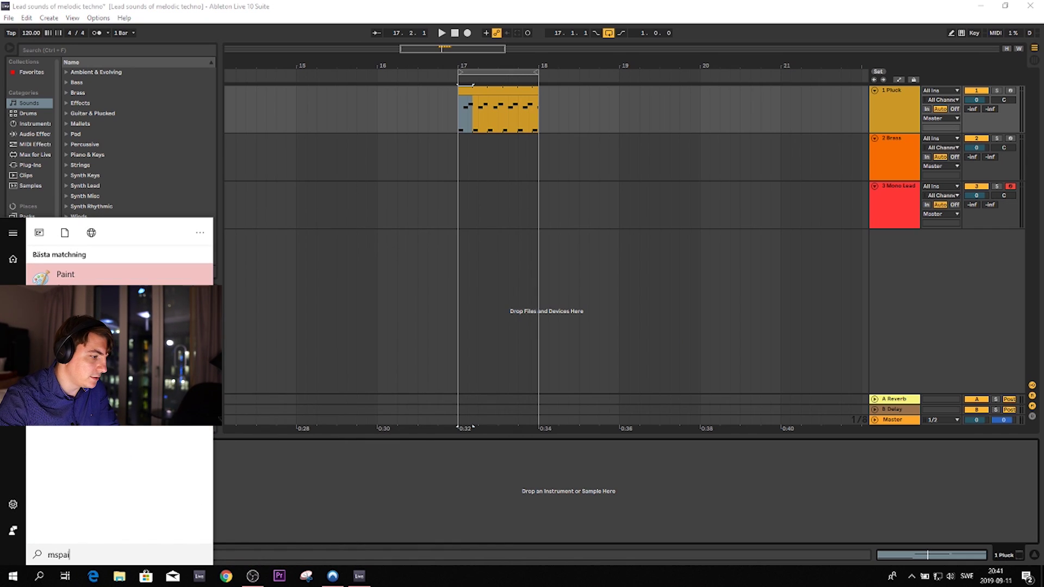
key(Return)
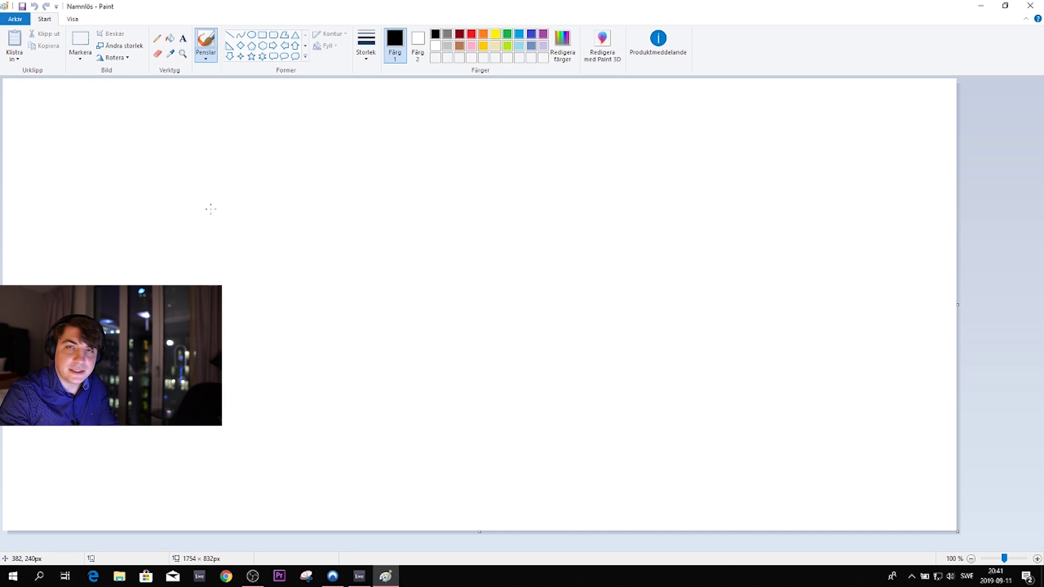
Sketch a pluck envelope with a steep vertical attack and a curved decay, and circle its peak.
drag(57, 127, 63, 284)
drag(54, 127, 136, 284)
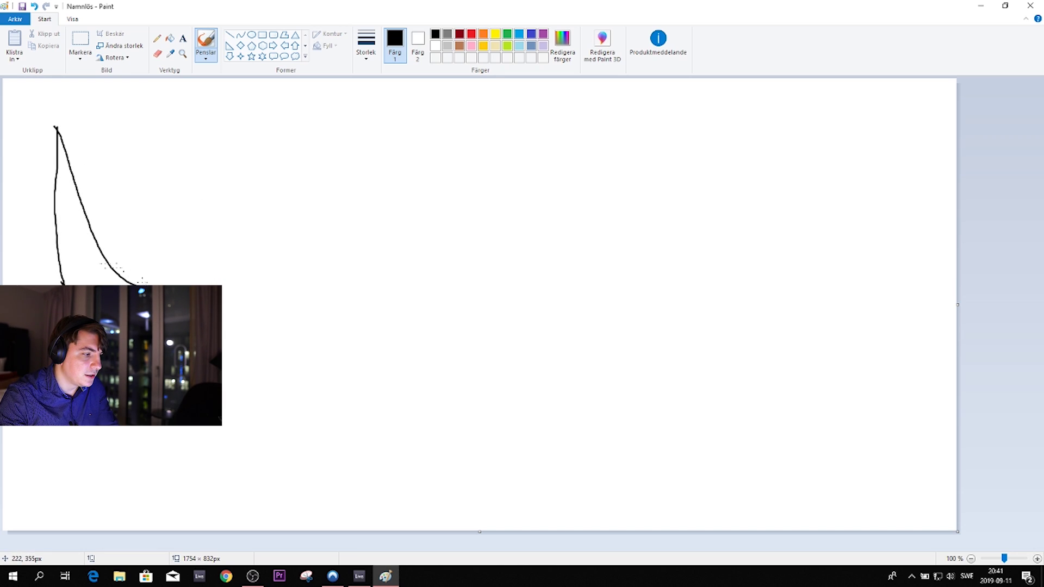
drag(60, 162, 61, 279)
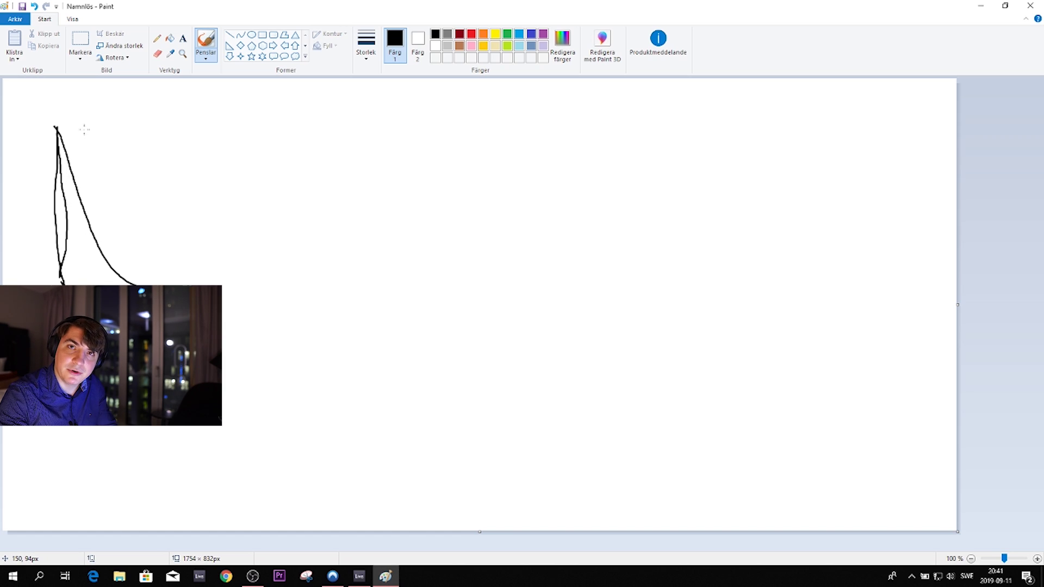
mouse_move(59, 126)
mouse_down()
mouse_move(66, 138)
mouse_move(58, 115)
mouse_move(61, 136)
mouse_up()
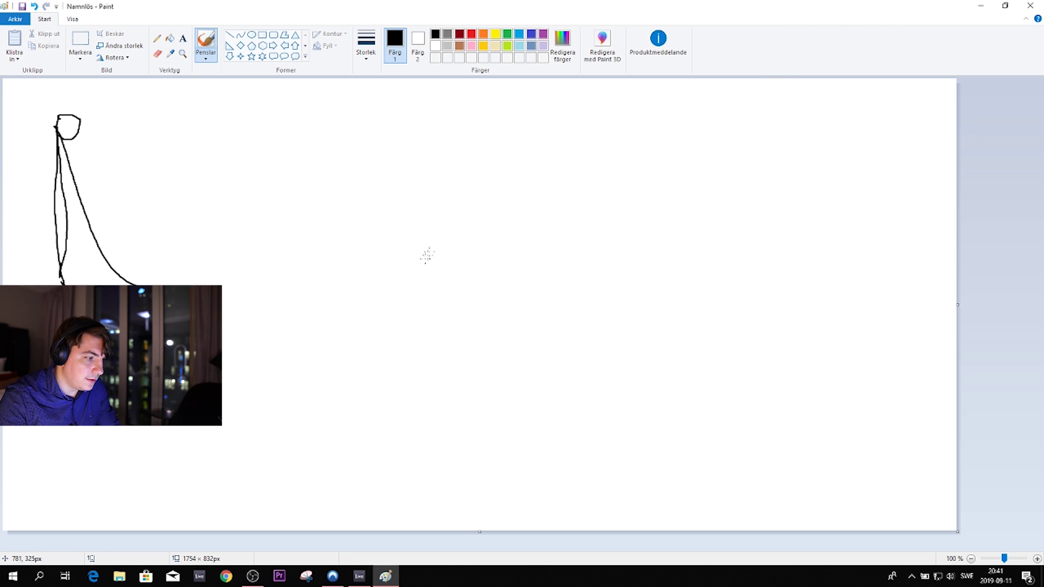
Switch back to Ableton Live, open the Serum window on the Pluck track, and move it clear of the device chain.
click(980, 5)
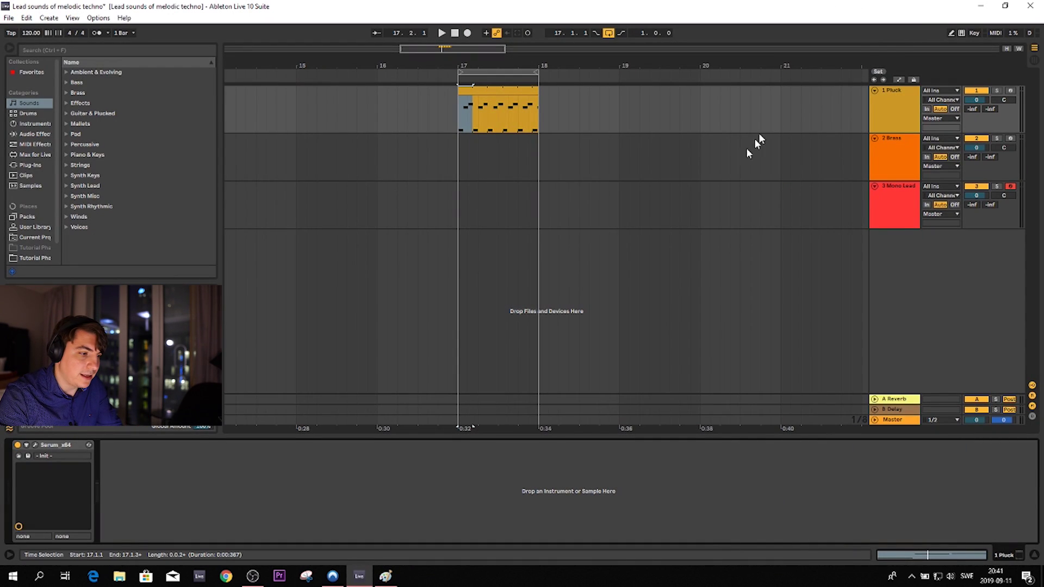
click(35, 444)
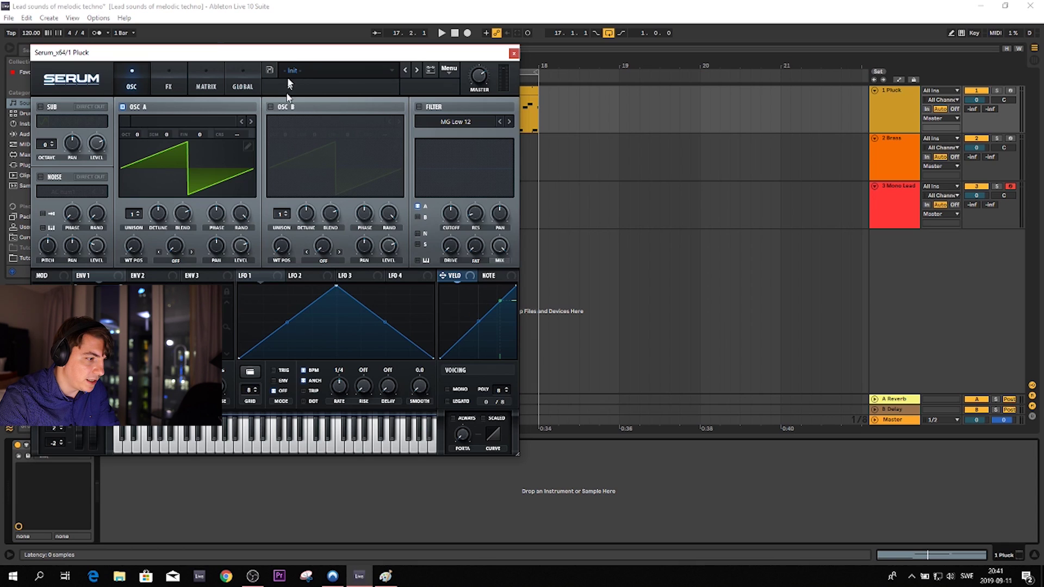
drag(303, 54, 506, 130)
Shape Env 1 into a pluck with a 498 ms decay and sustain at -oo dB, and audition the loop.
key(space)
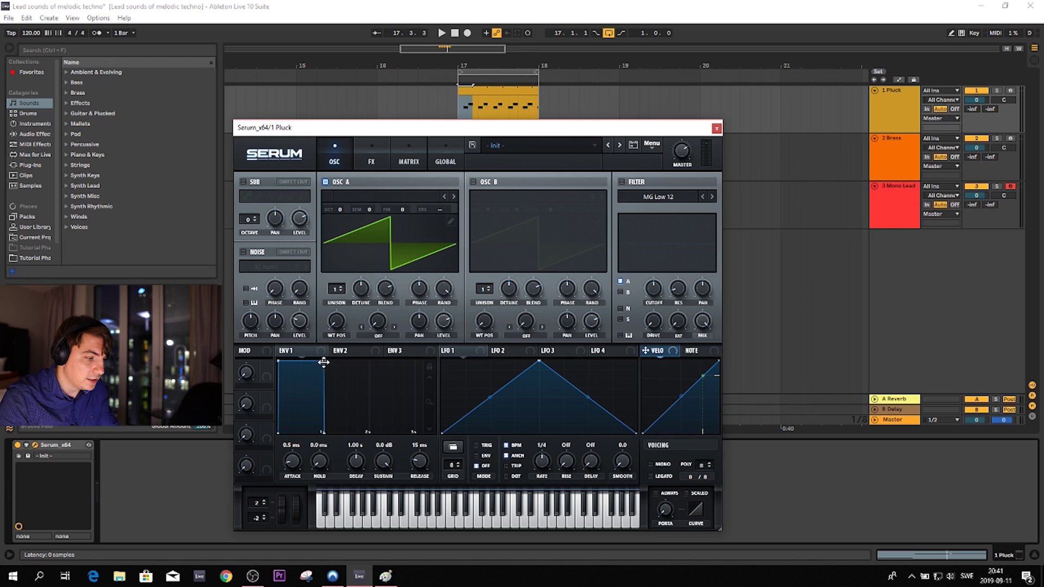
drag(323, 362, 292, 428)
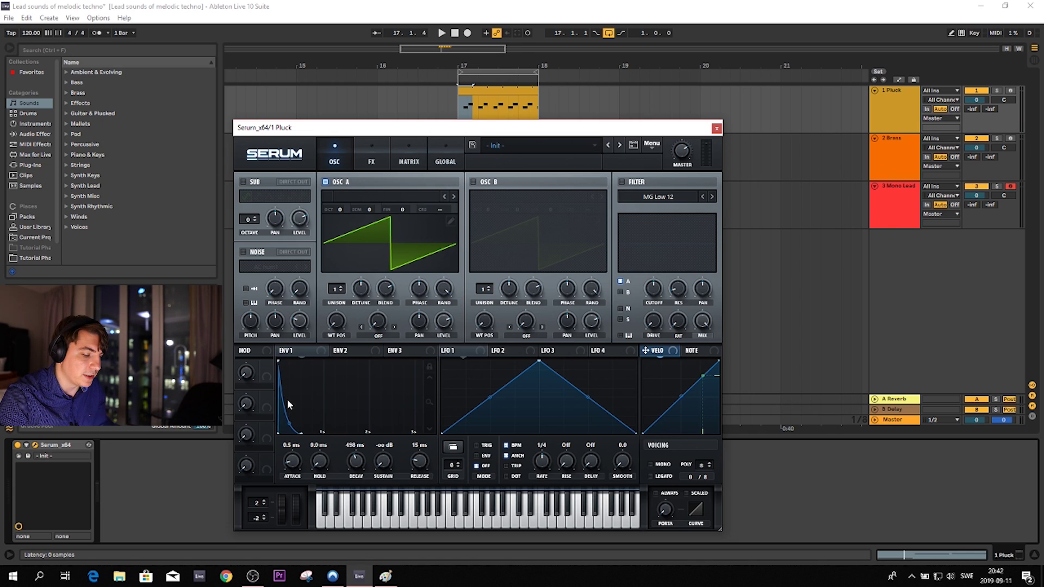
key(space)
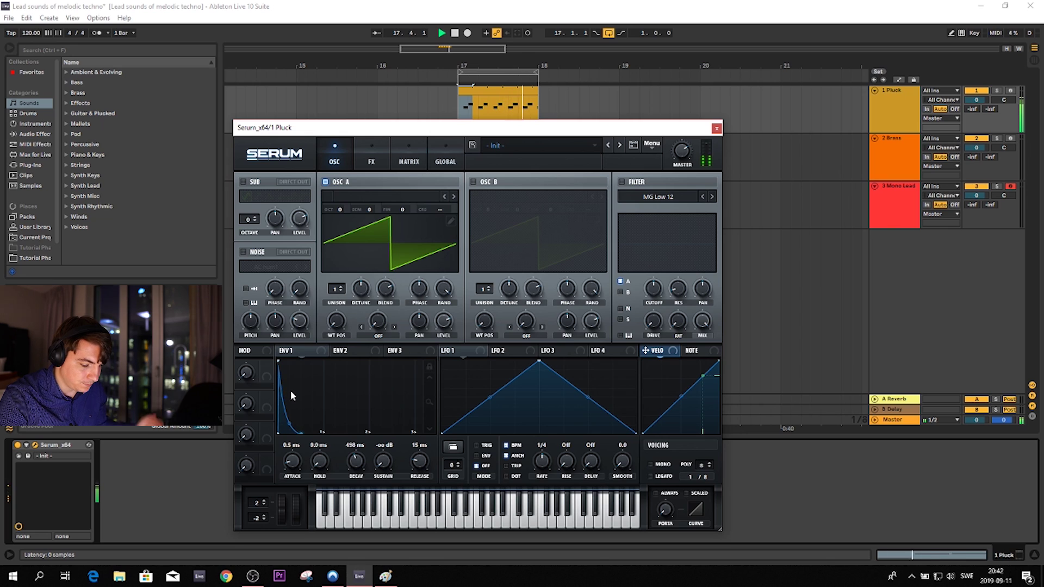
key(space)
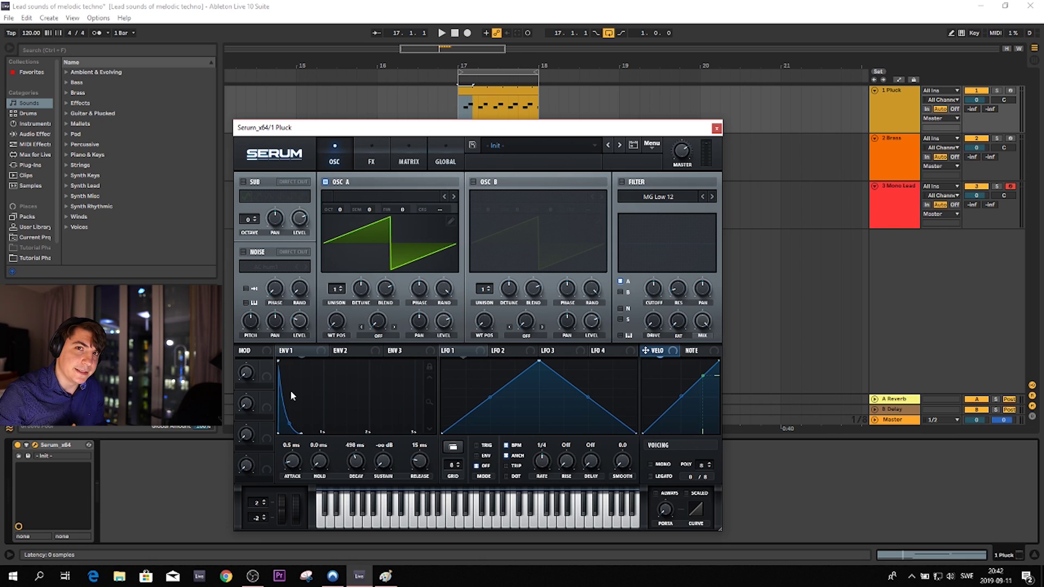
Enable the MG Low 12 filter and modulate its cutoff with Env 2, set to 472 ms decay and 0% sustain.
click(621, 183)
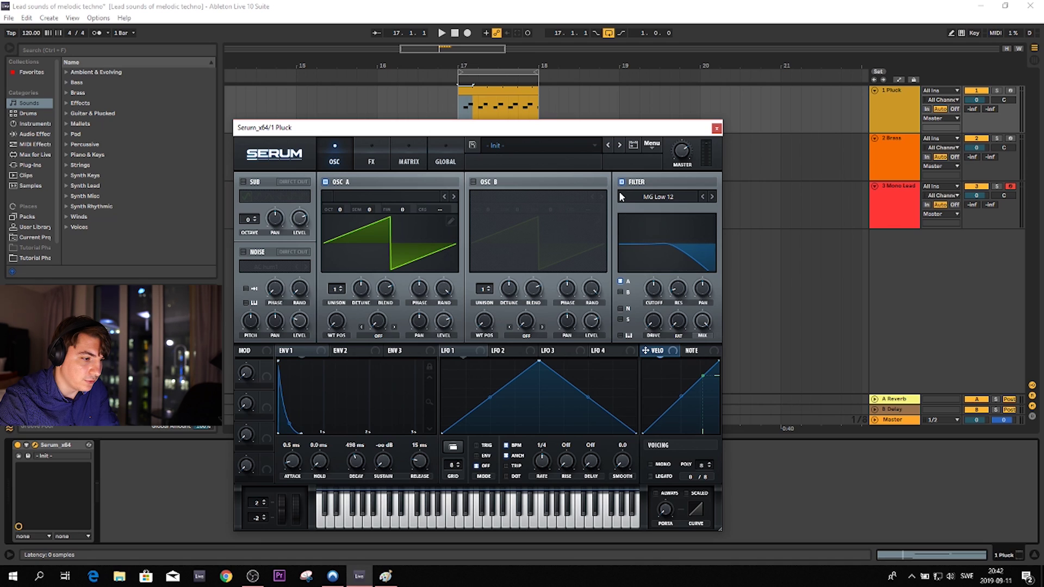
drag(654, 329, 655, 258)
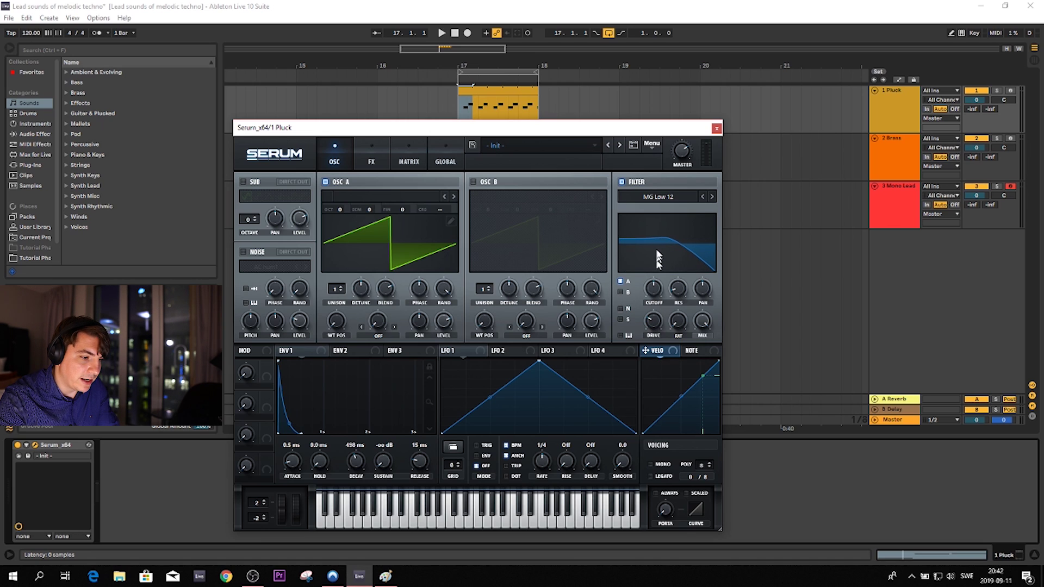
click(347, 350)
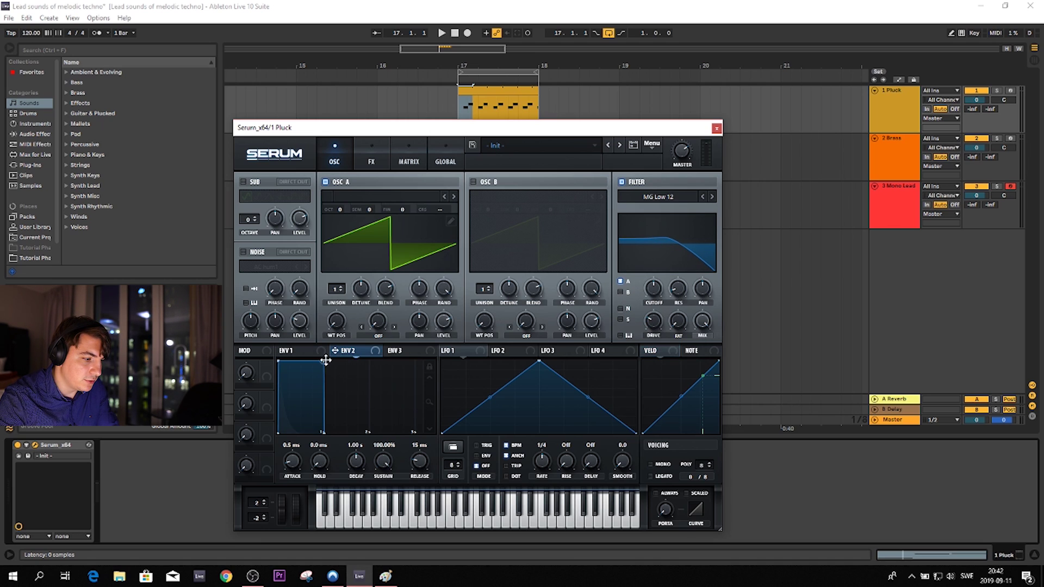
drag(325, 361, 653, 290)
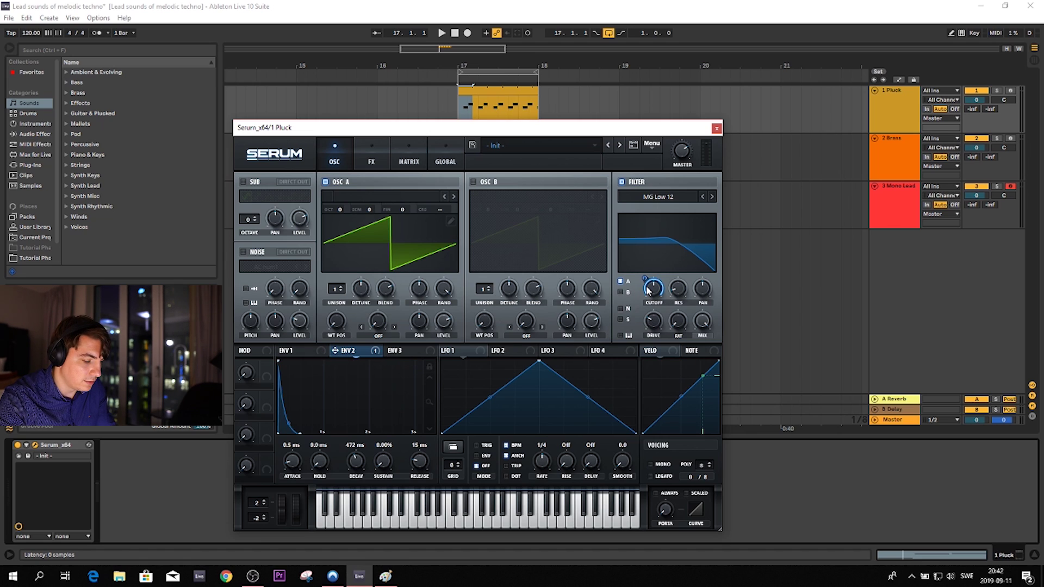
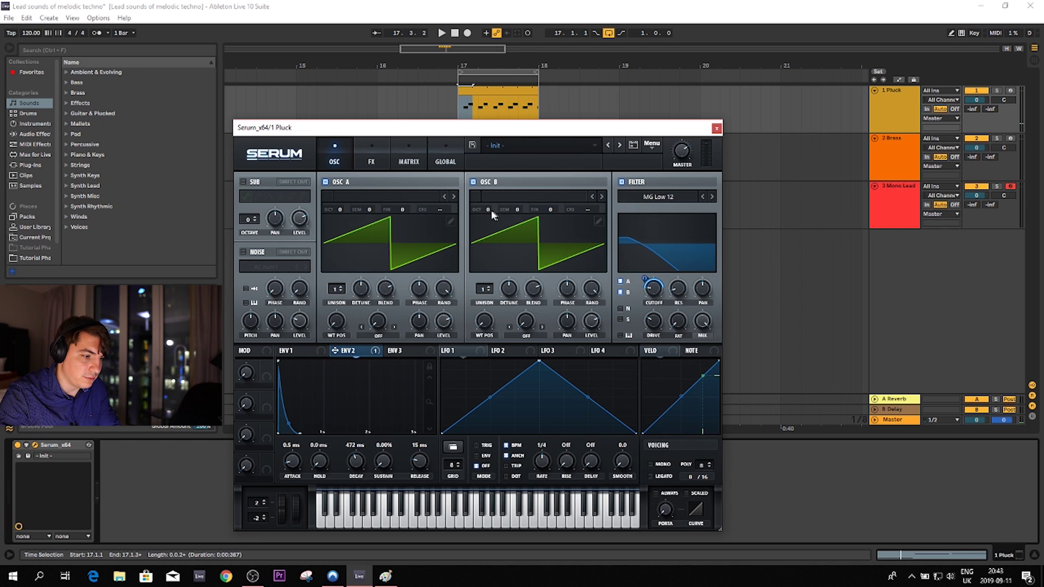
Lower oscillator B by one octave and audition the two oscillators together in the loop.
drag(491, 209, 490, 223)
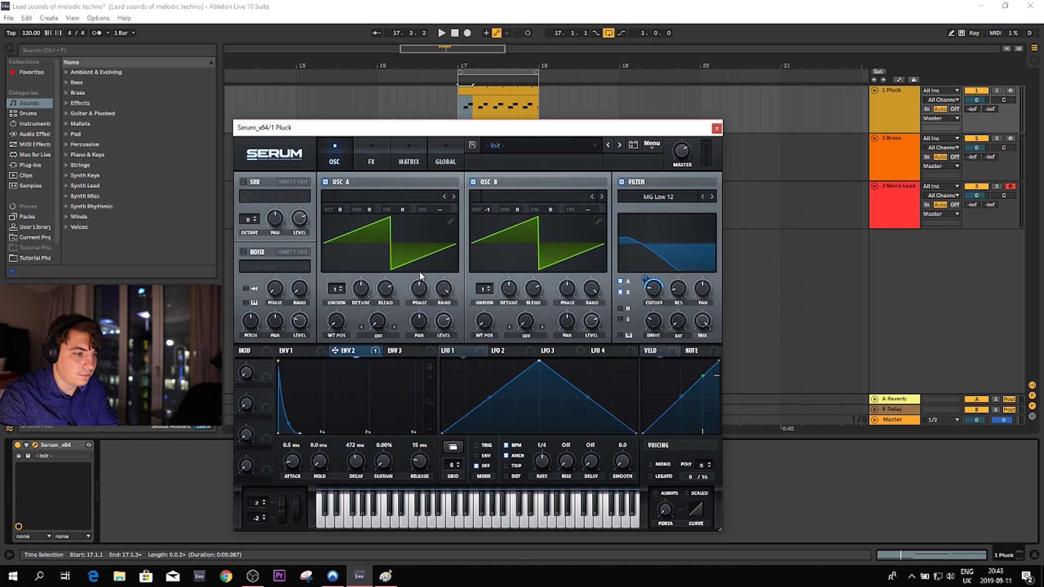
key(space)
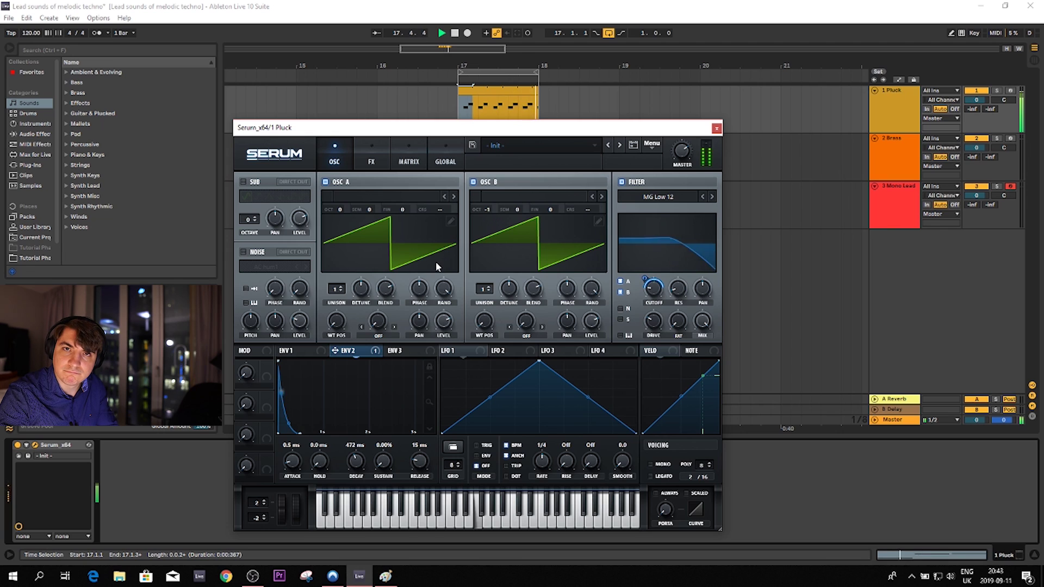
key(space)
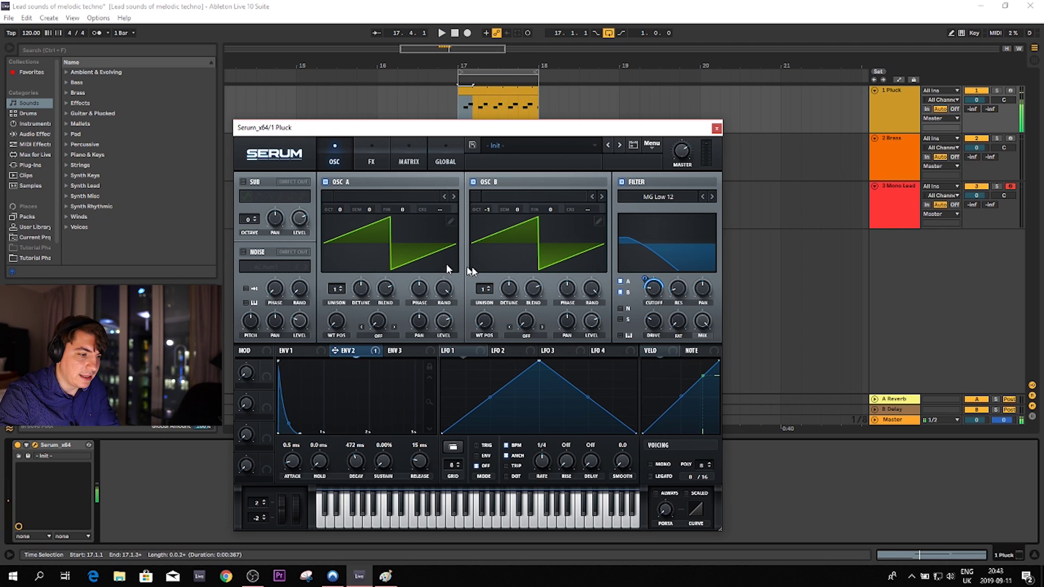
mouse_move(580, 287)
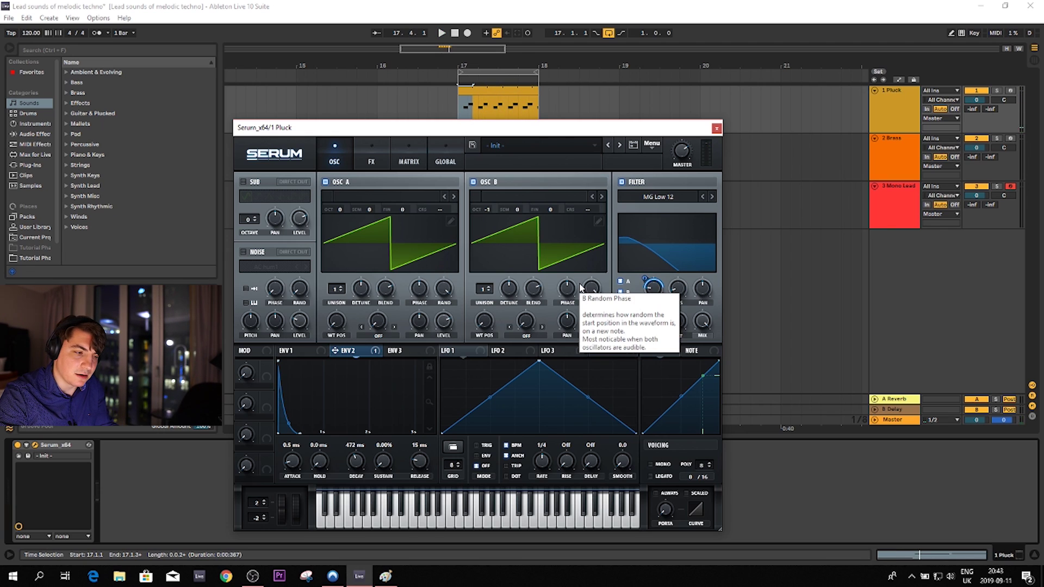
key(space)
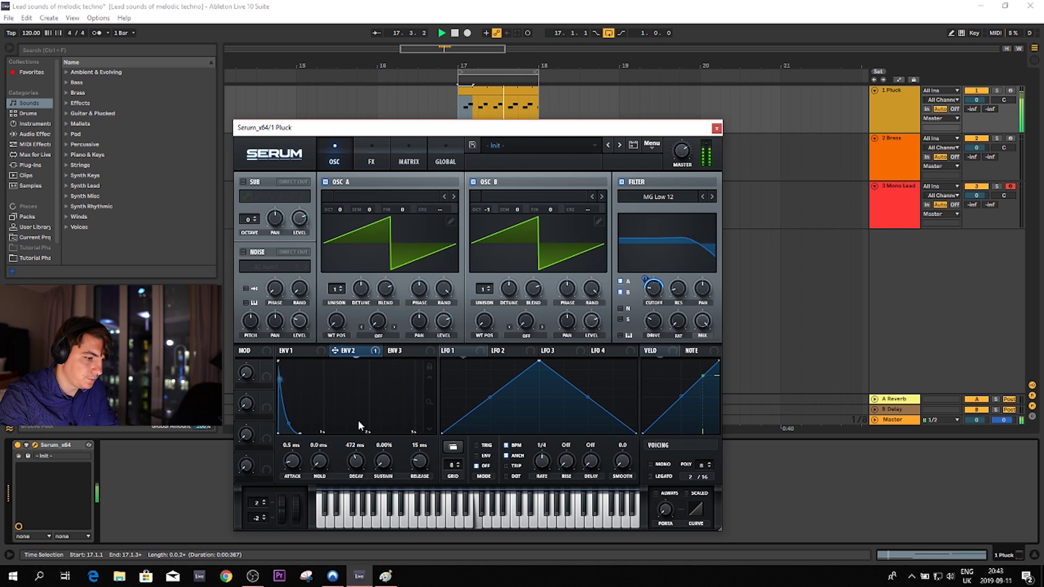
key(space)
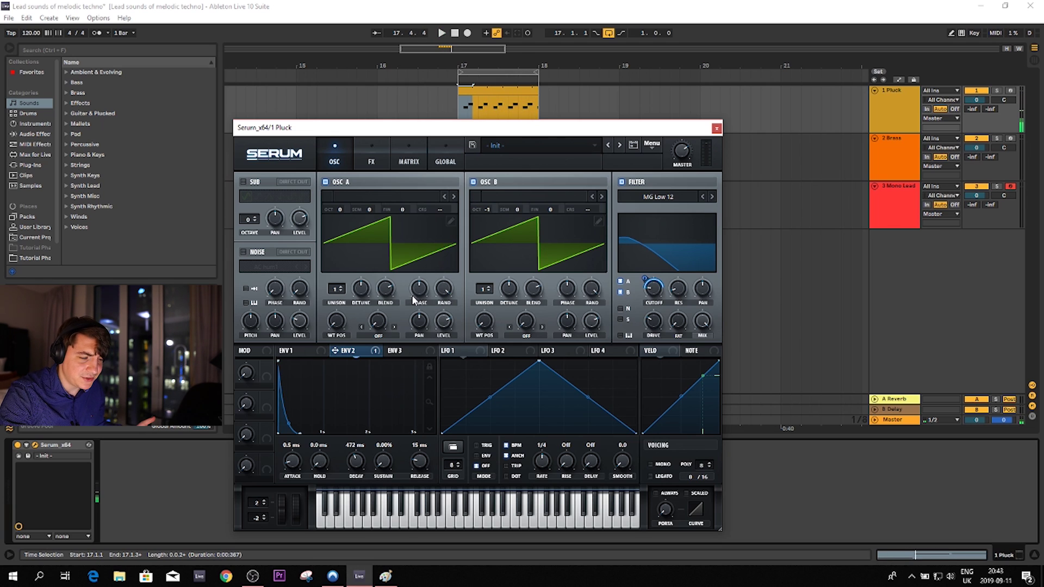
mouse_move(365, 291)
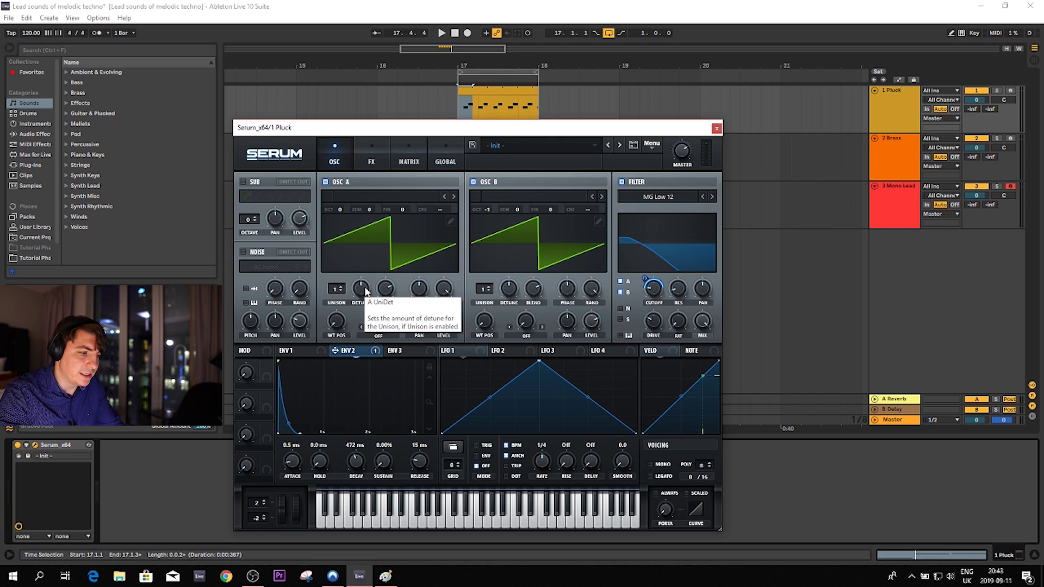
key(space)
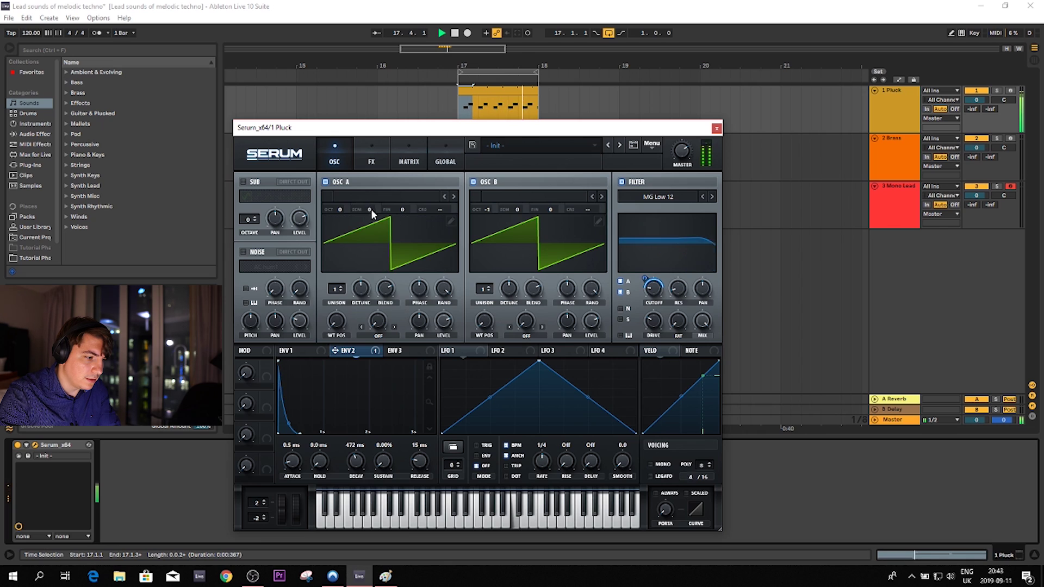
key(space)
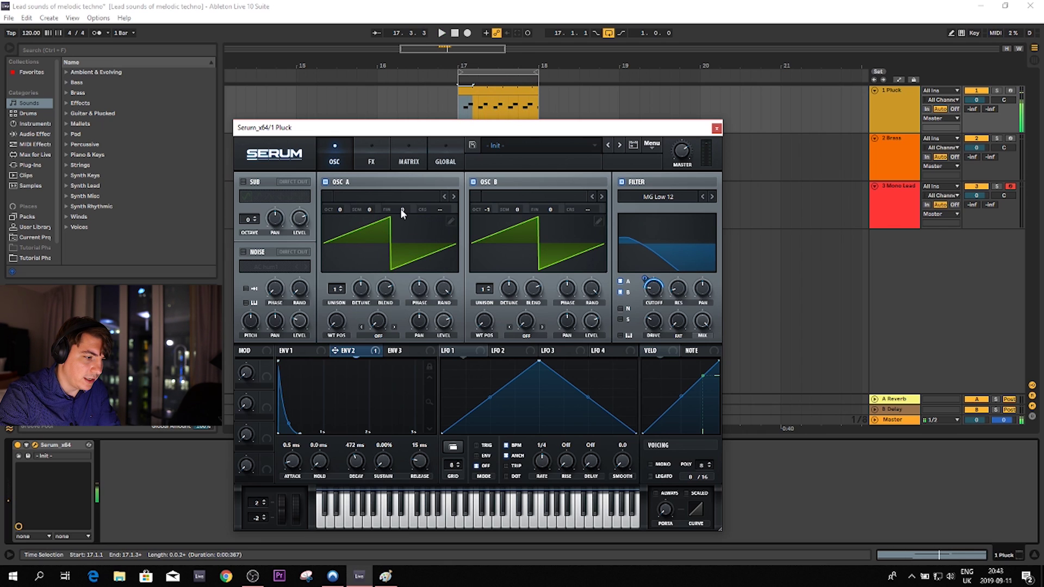
Detune the oscillators against each other with fine tuning of -8 on A and 8 on B, listening to the loop.
drag(402, 210, 402, 219)
key(space)
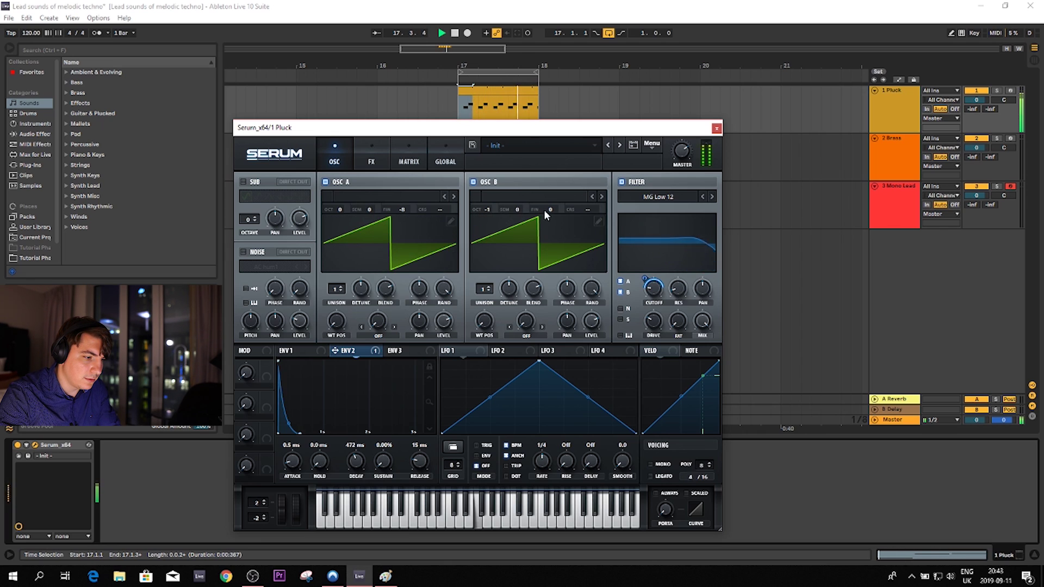
scroll(553, 210, up, 9)
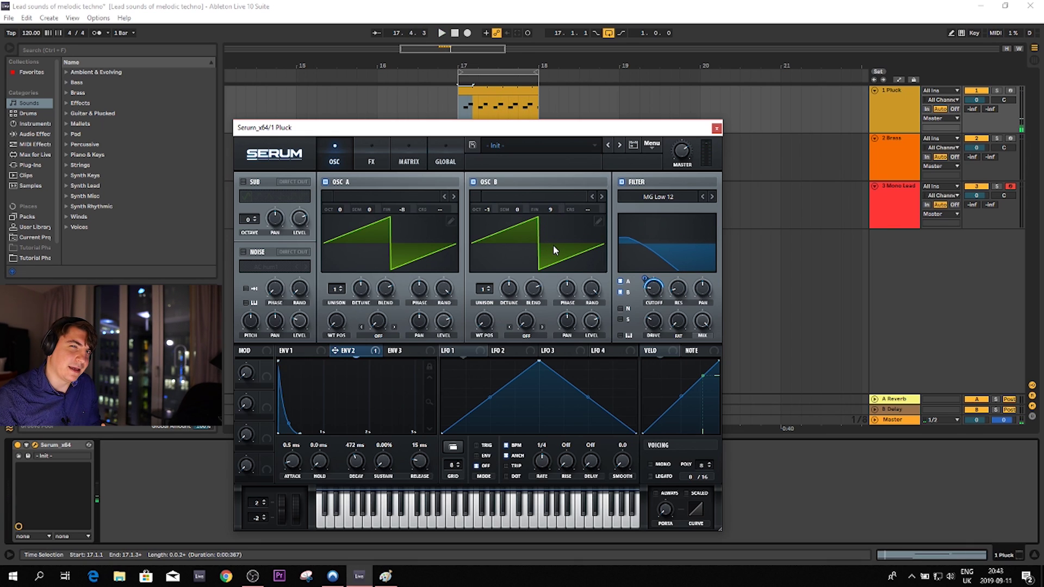
key(space)
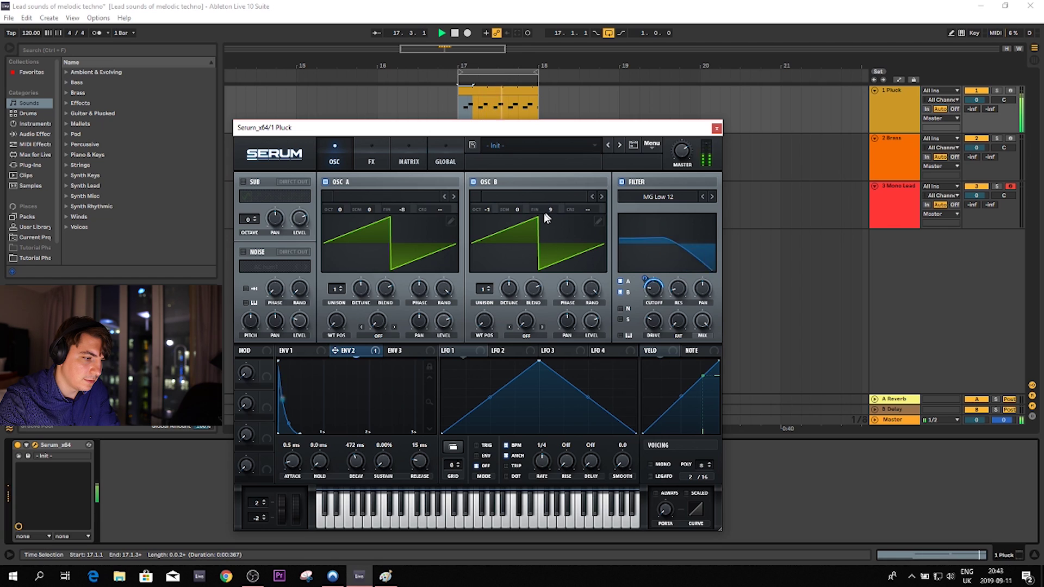
drag(547, 210, 548, 217)
scroll(550, 211, up, 7)
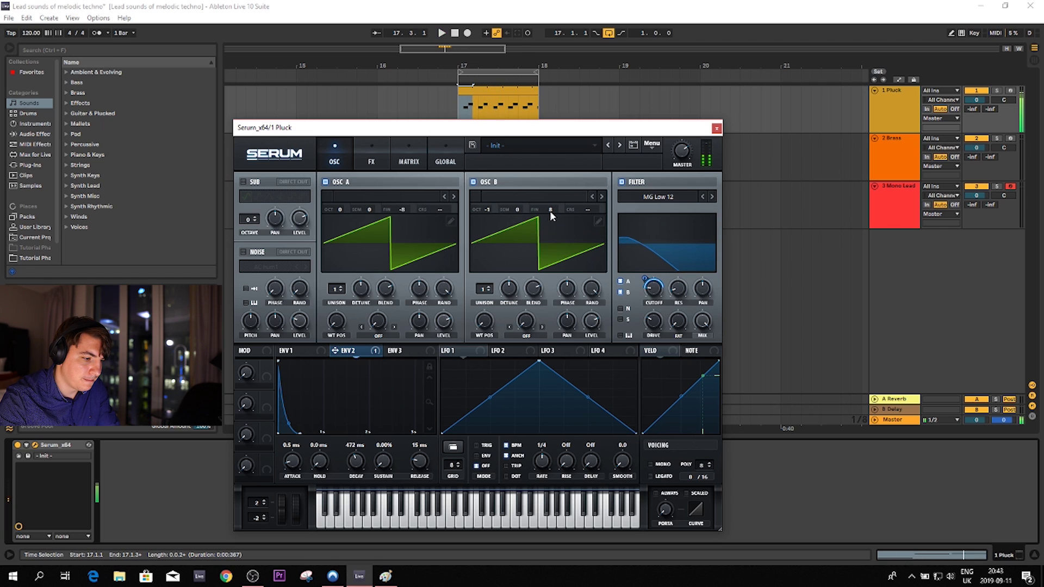
key(space)
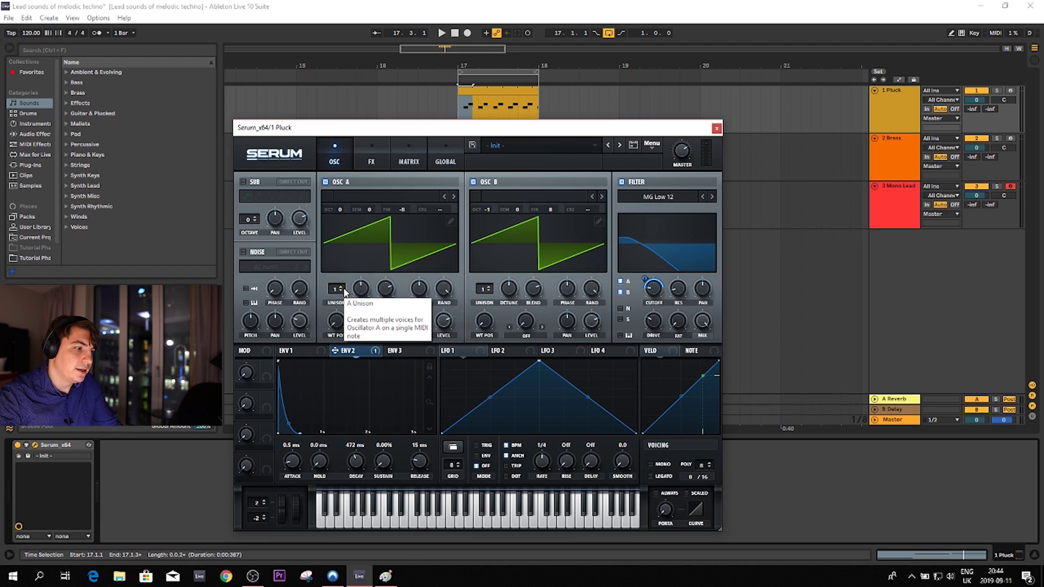
Add Serum's Tube distortion effect and set its drive to 39% while the loop plays.
click(372, 149)
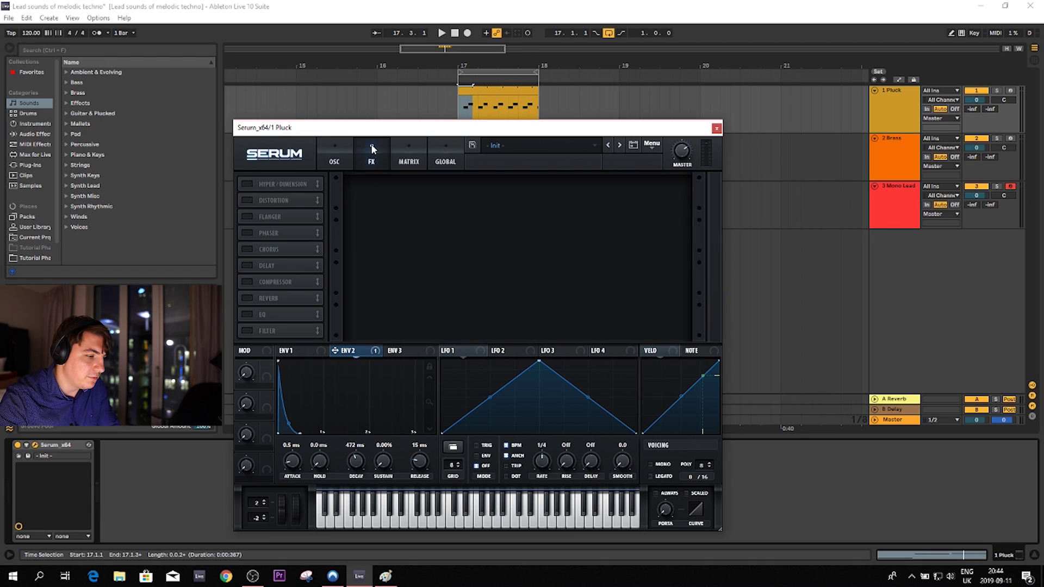
click(251, 203)
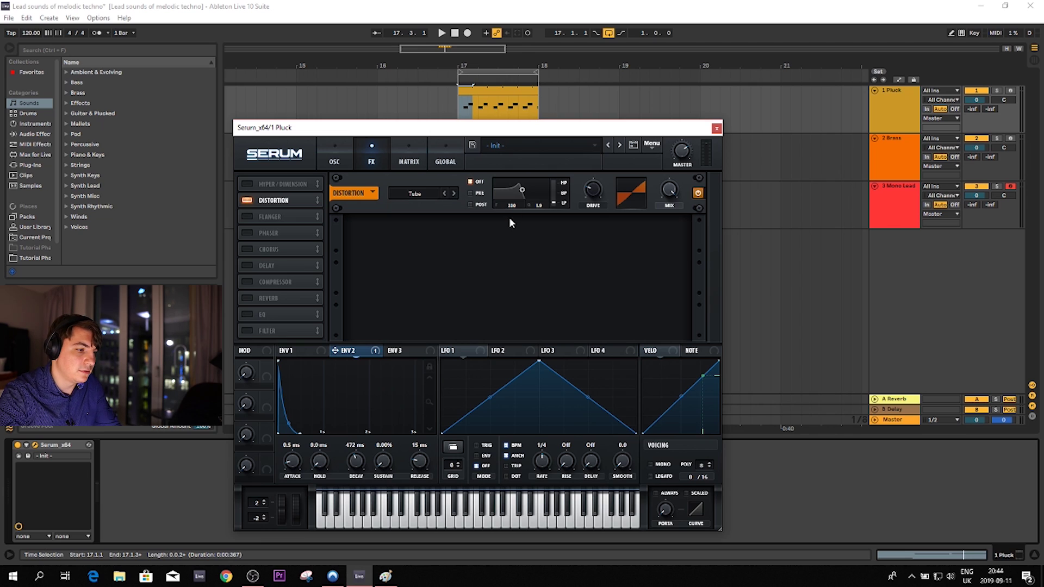
key(space)
mouse_move(593, 185)
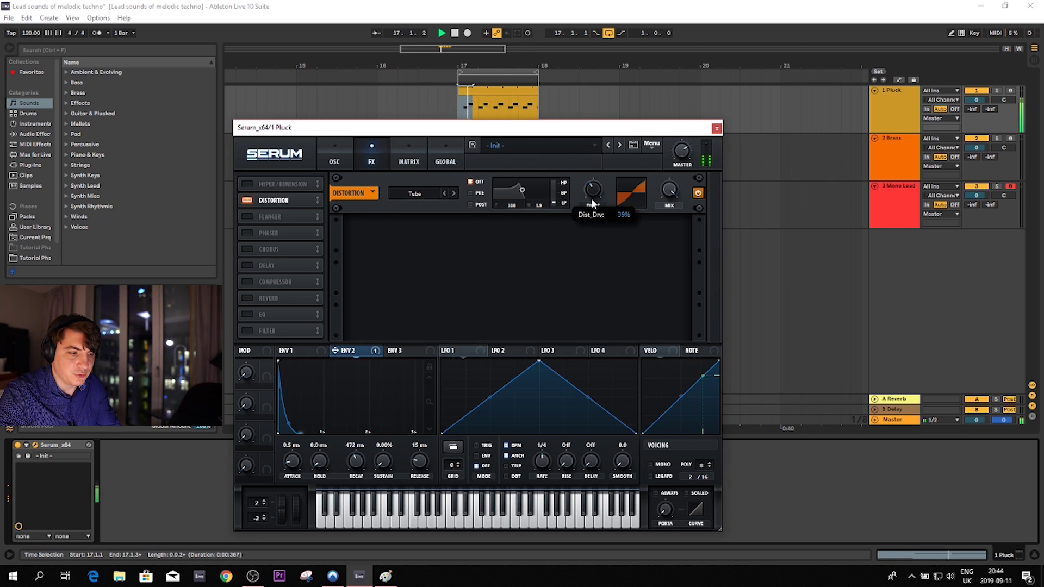
key(space)
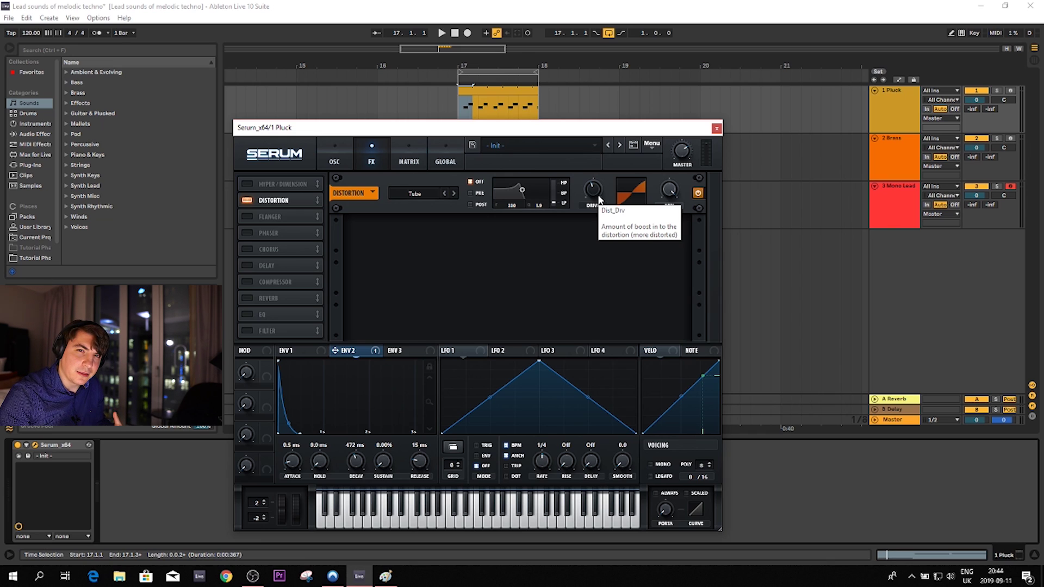
Compare the playing pluck with the distortion bypassed and enabled.
key(space)
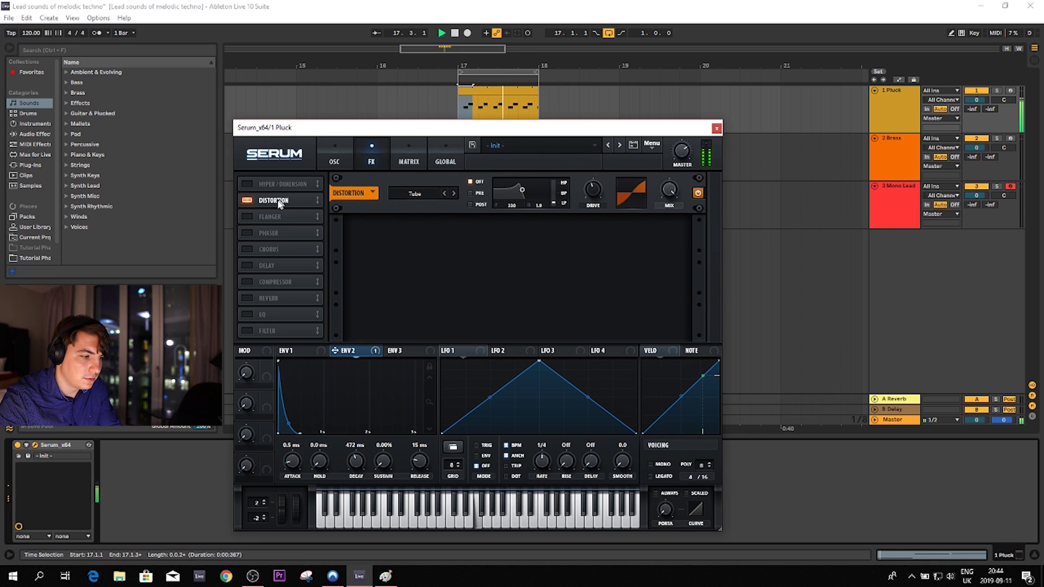
click(251, 201)
click(252, 201)
key(space)
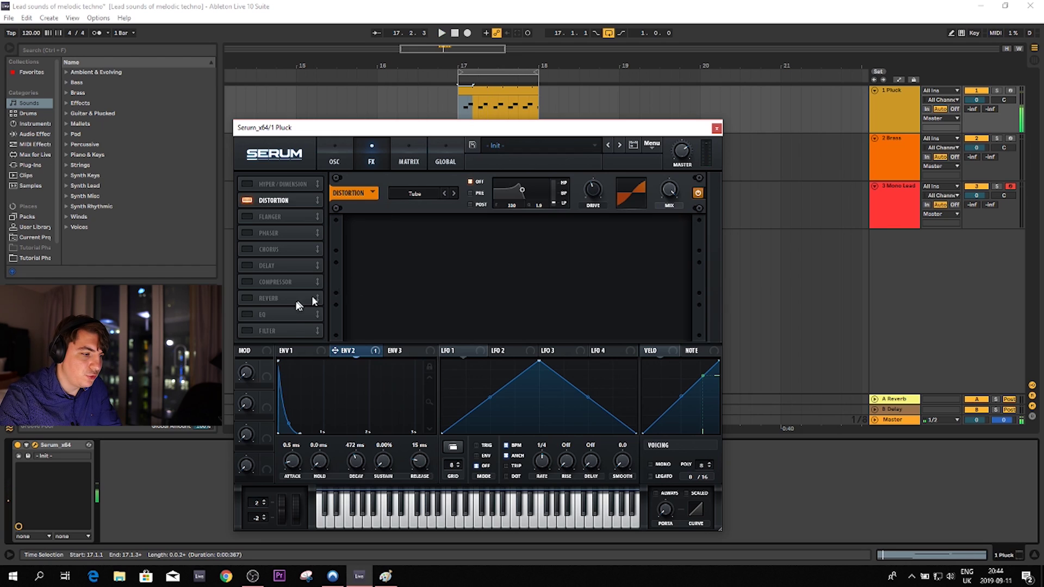
Enable Serum's MG Low 6 effects filter and modulate its cutoff with Env 2, using a cutoff of 79 Hz and a modulation amount of 54.
click(253, 328)
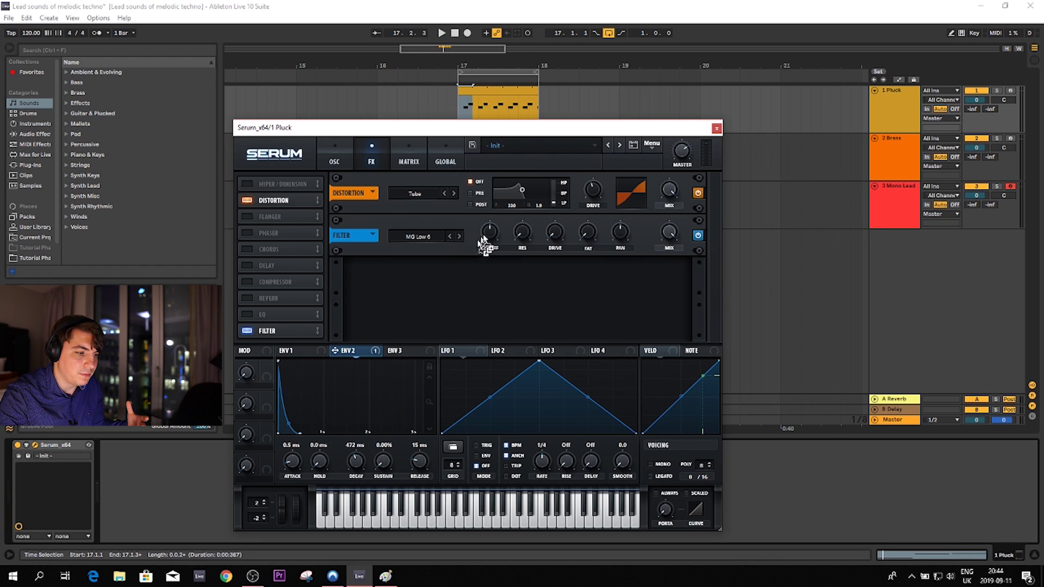
drag(335, 351, 497, 233)
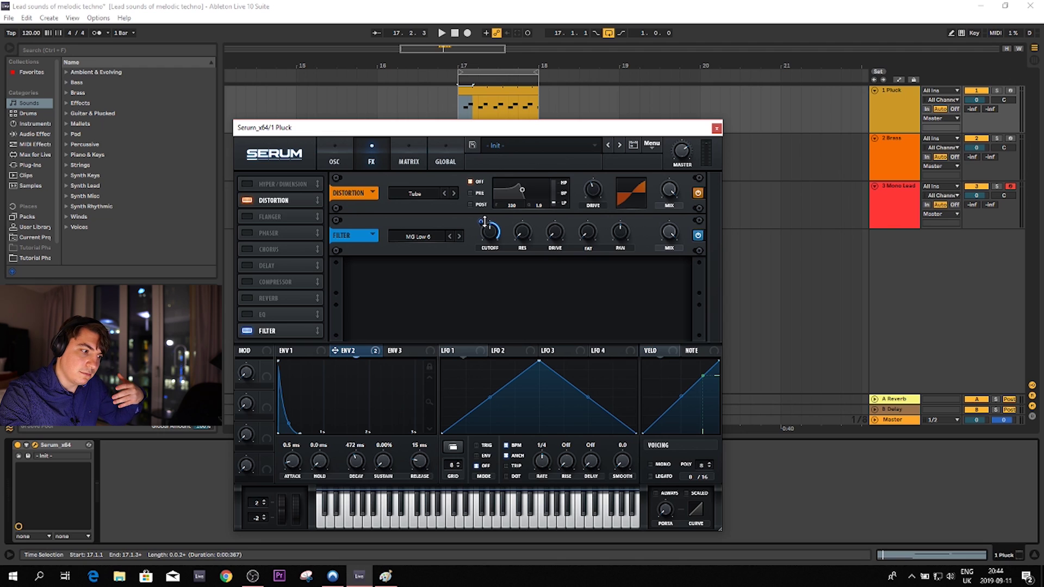
key(space)
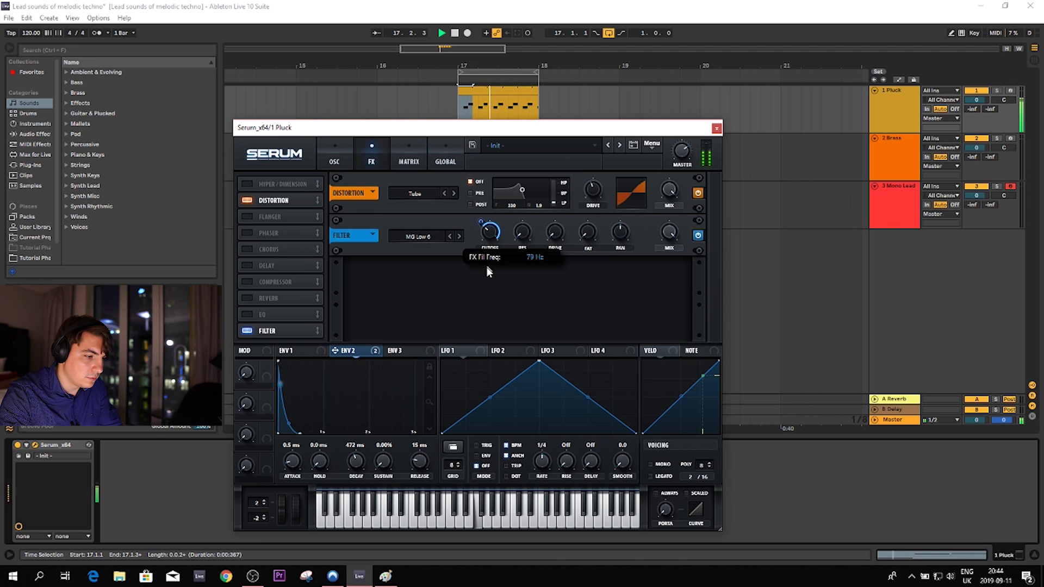
mouse_move(484, 246)
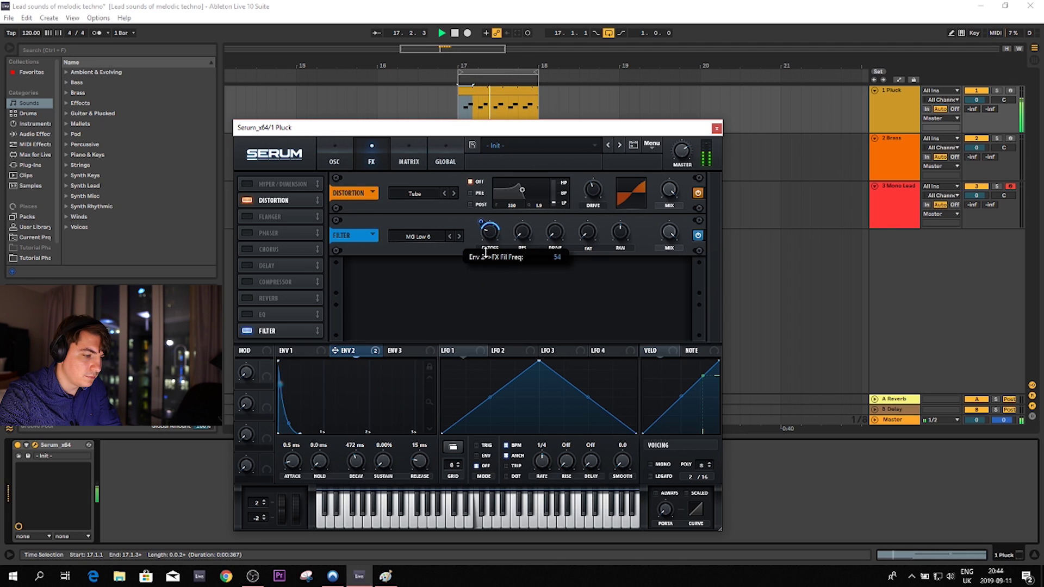
Move the effects filter directly after the distortion in the effects order, and compare the playing pluck with both effects bypassed and enabled.
drag(262, 332, 272, 227)
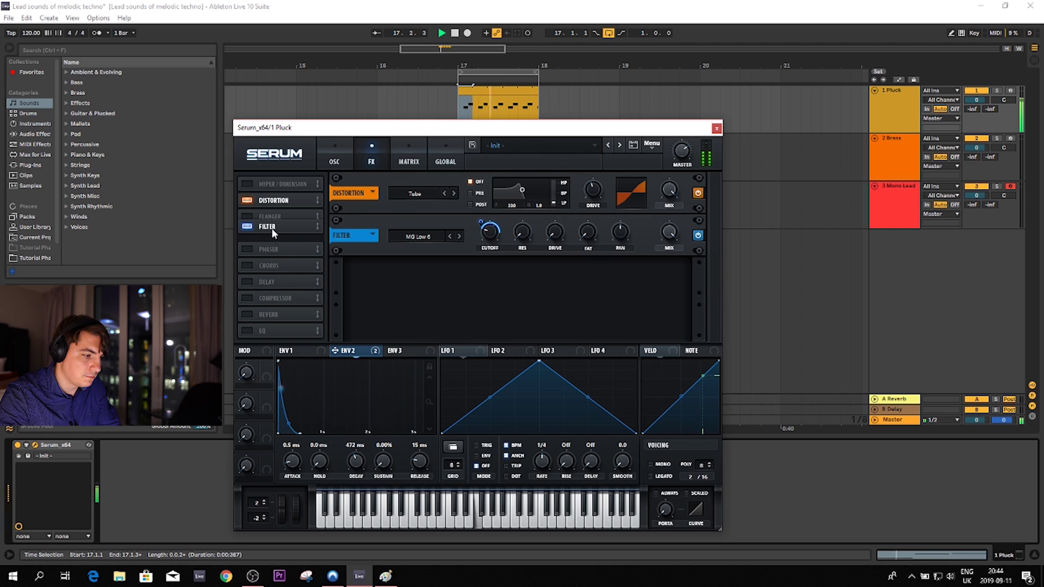
click(247, 216)
click(248, 199)
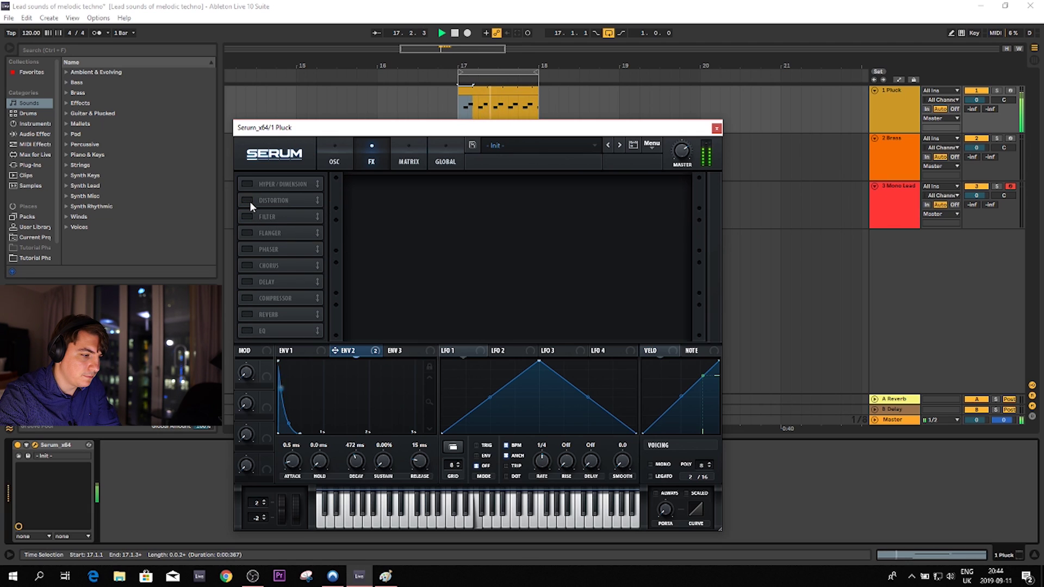
click(249, 200)
click(249, 217)
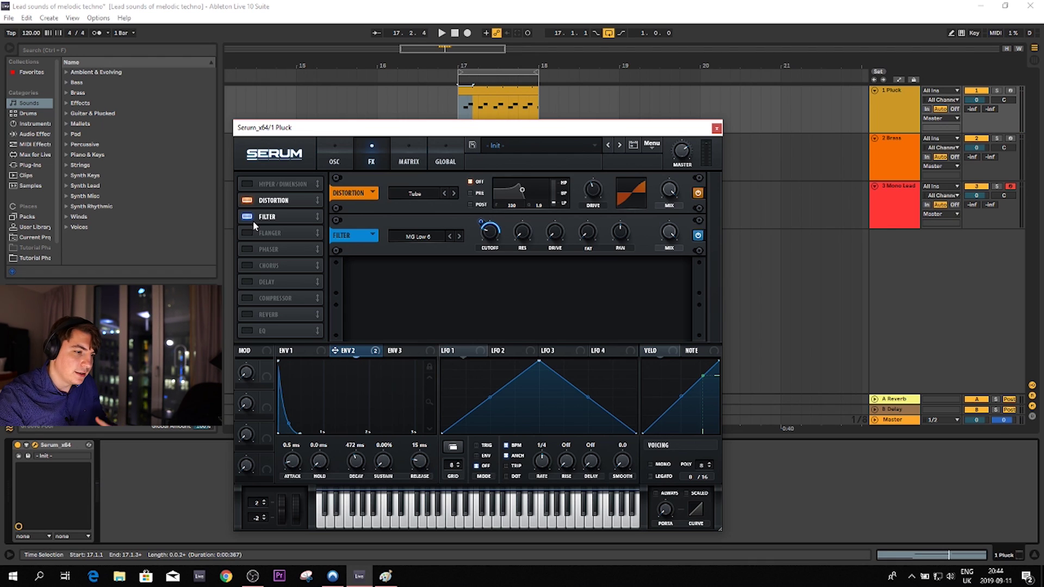
Switch to Paint, sketch a sharp-peaked pluck shape and a wider one with a rounded peak beside the existing drawing, and return to Ableton Live.
click(385, 576)
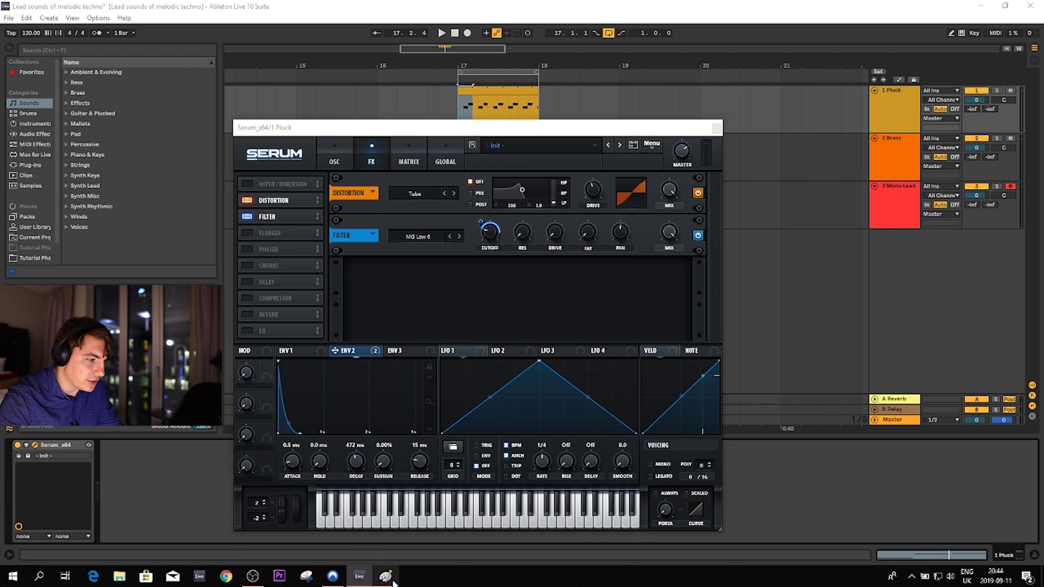
mouse_move(259, 289)
mouse_down()
mouse_move(250, 132)
mouse_move(287, 249)
mouse_move(318, 296)
mouse_up()
mouse_move(429, 283)
mouse_down()
mouse_move(416, 145)
mouse_move(431, 142)
mouse_move(540, 274)
mouse_up()
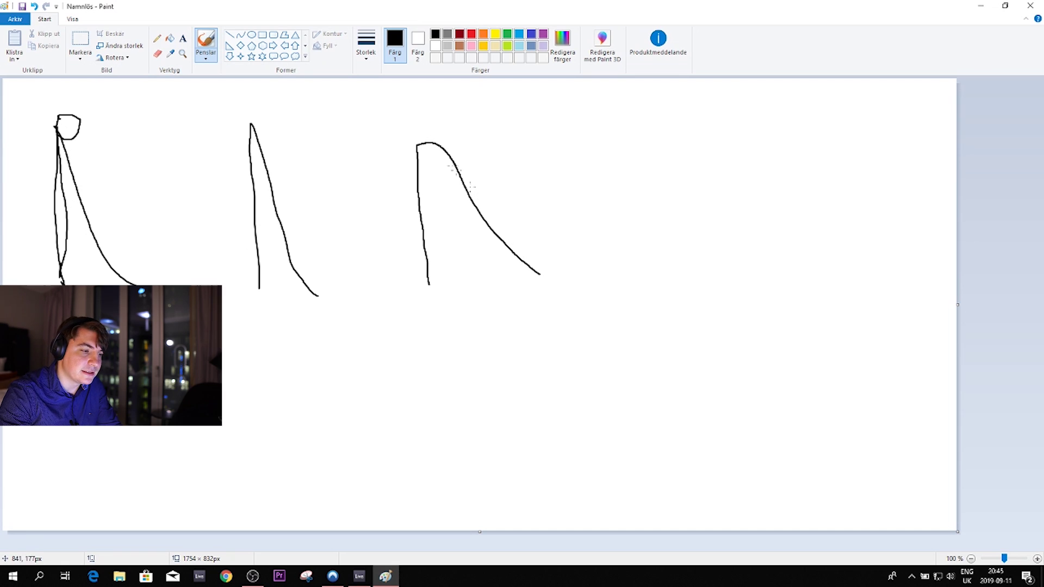
click(978, 7)
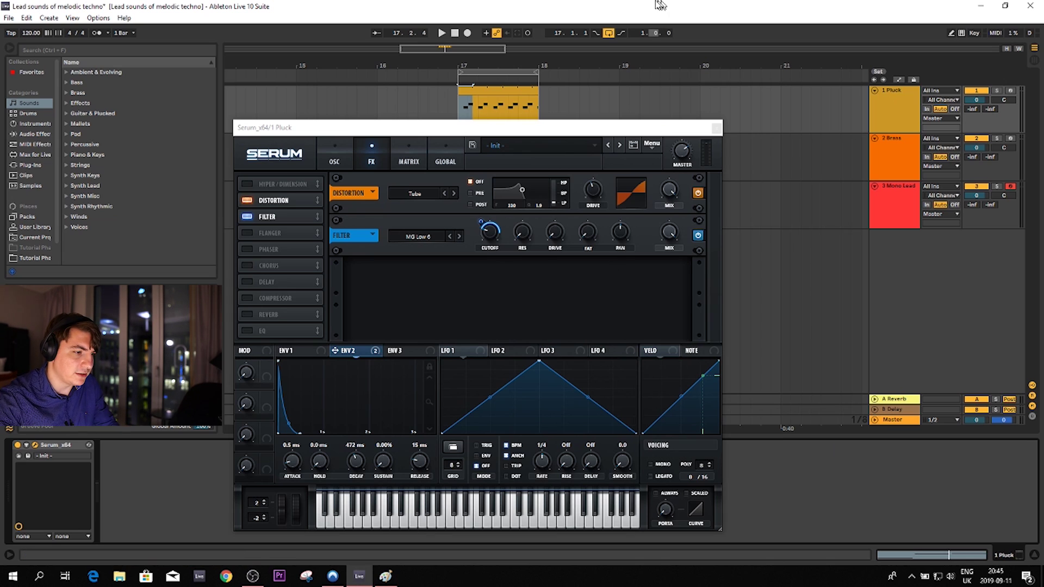
Close the Serum window, search the browser for "rever" and add the Reverb device after Serum on the Pluck track.
key(F11)
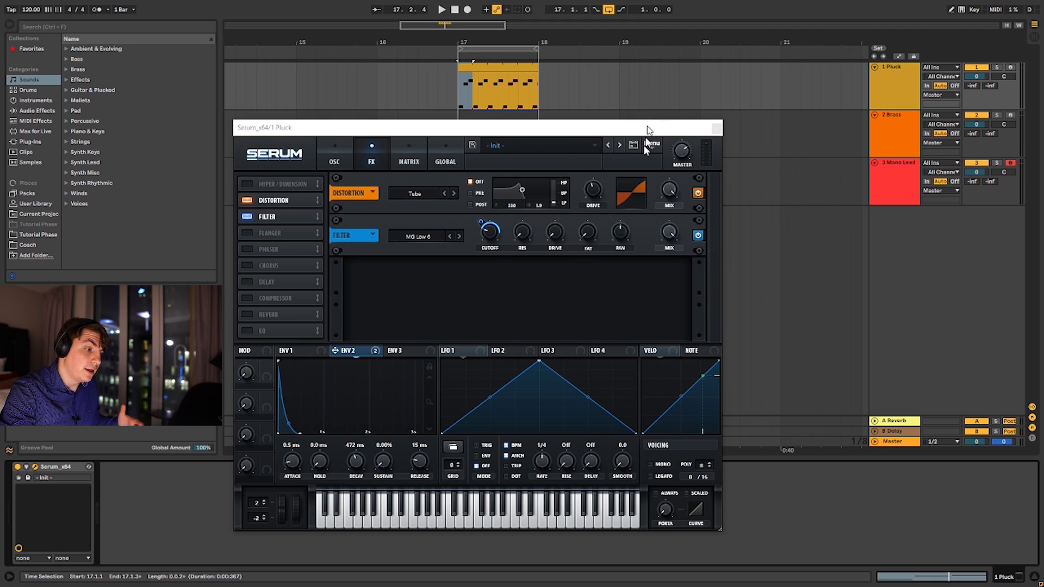
click(716, 128)
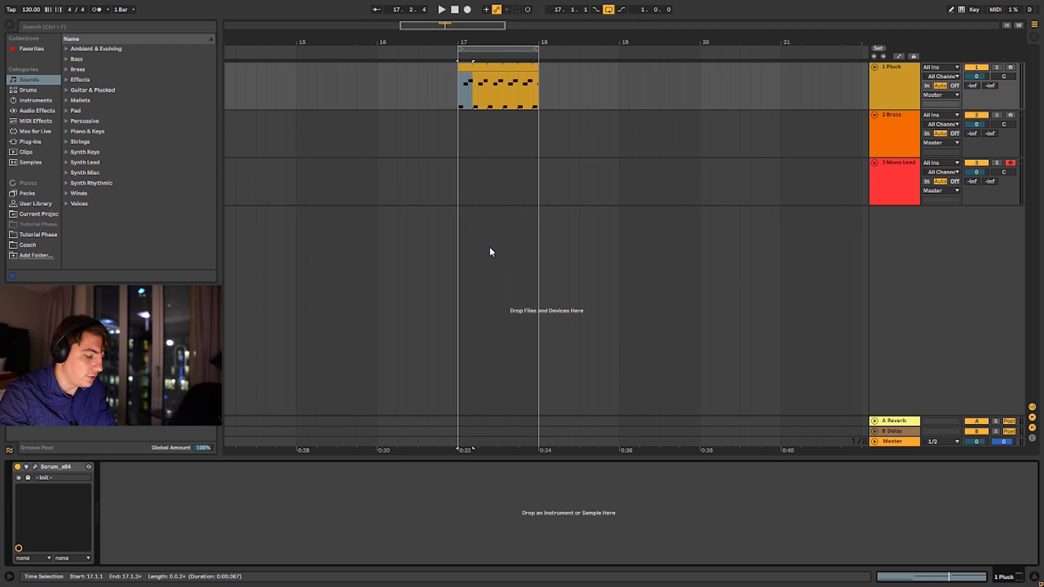
key(ctrl+f)
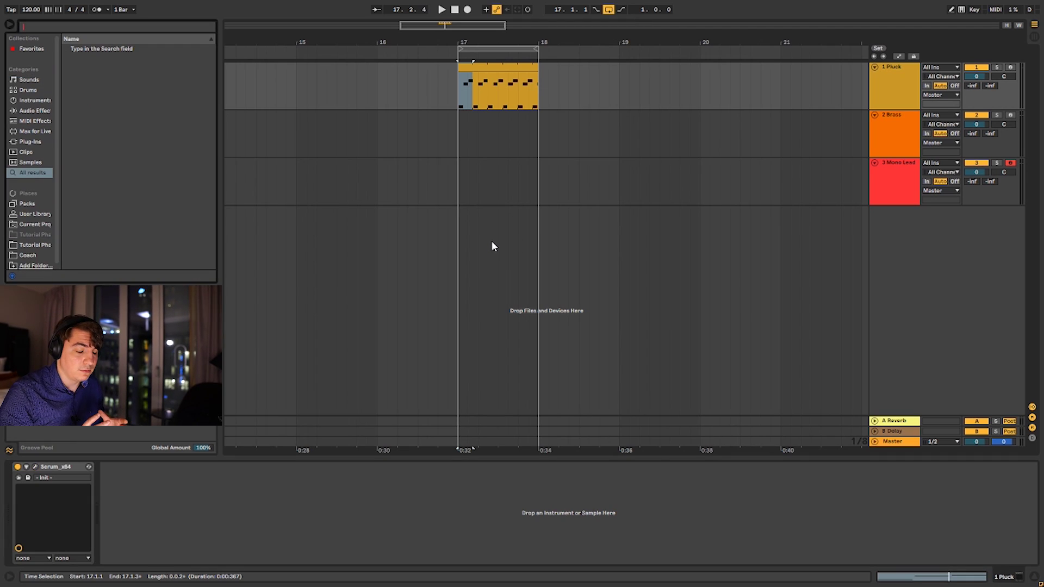
text(rever)
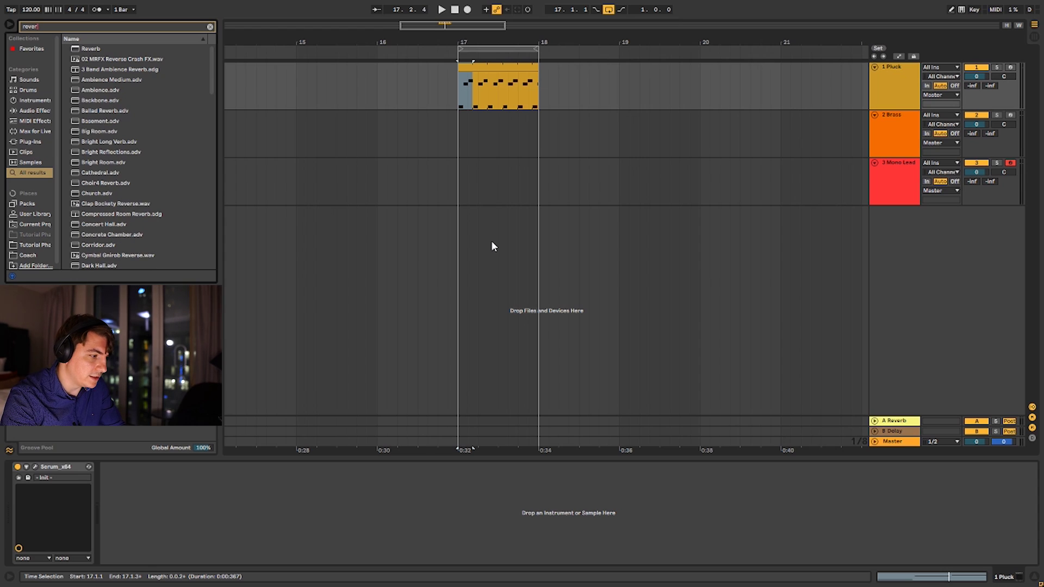
click(107, 50)
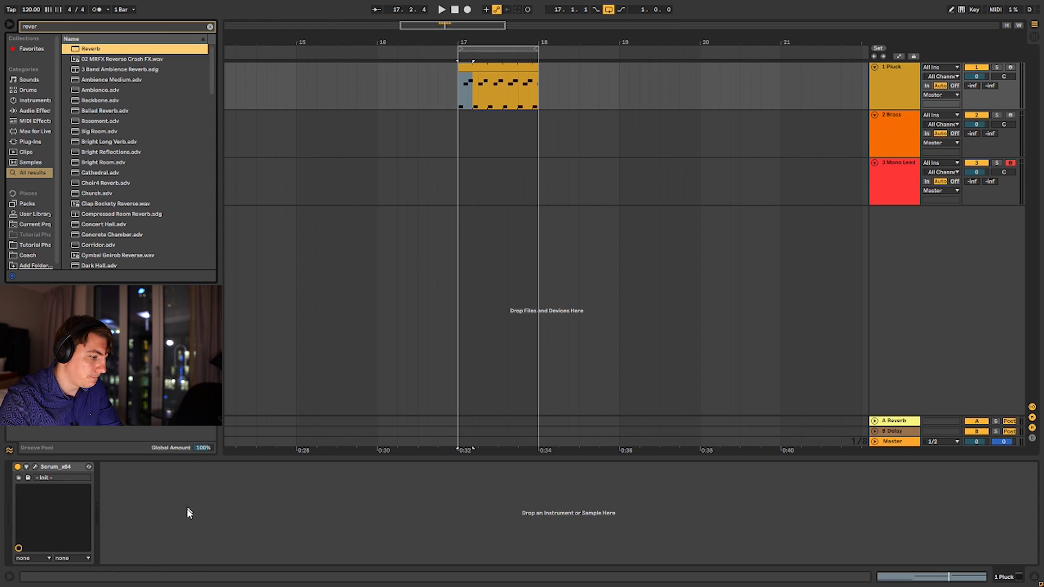
click(108, 80)
click(96, 53)
drag(96, 53, 171, 507)
Set the Reverb's dry/wet to 59%, decay time to 2.30 s and quality to High while auditioning the pluck loop.
key(space)
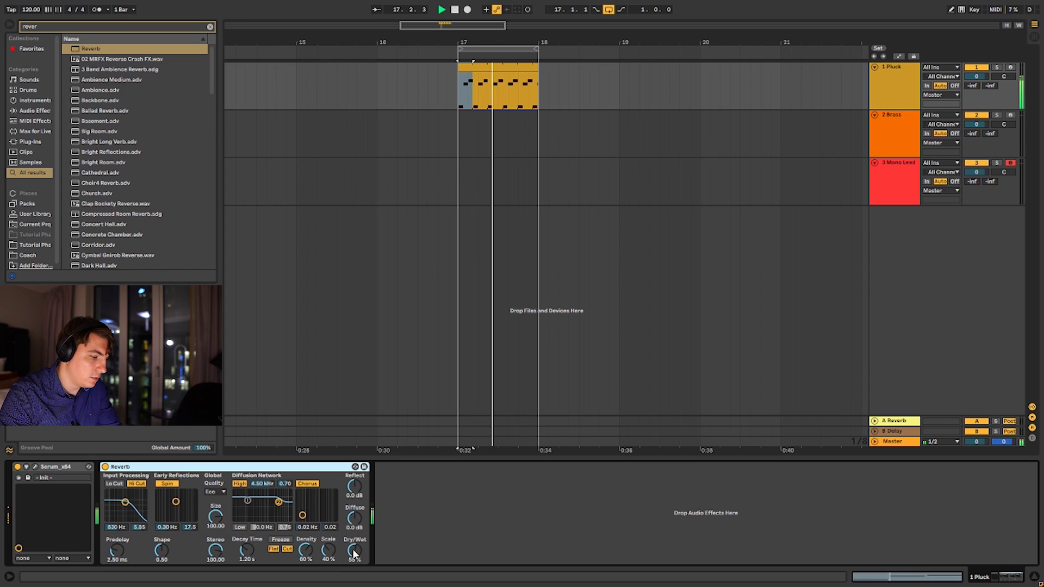
drag(354, 553, 353, 549)
drag(246, 551, 246, 532)
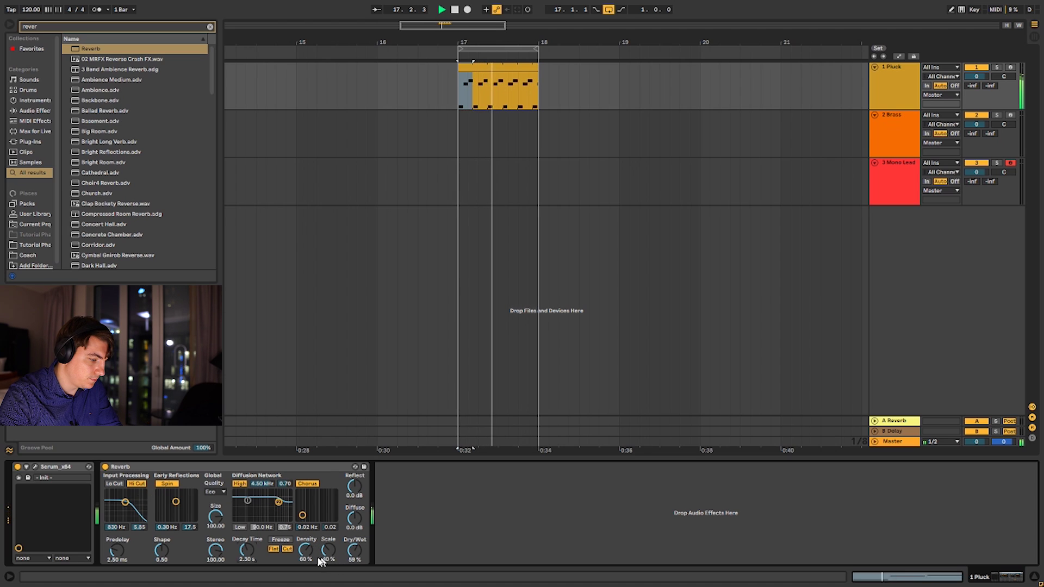
key(space)
click(216, 491)
click(216, 513)
key(space)
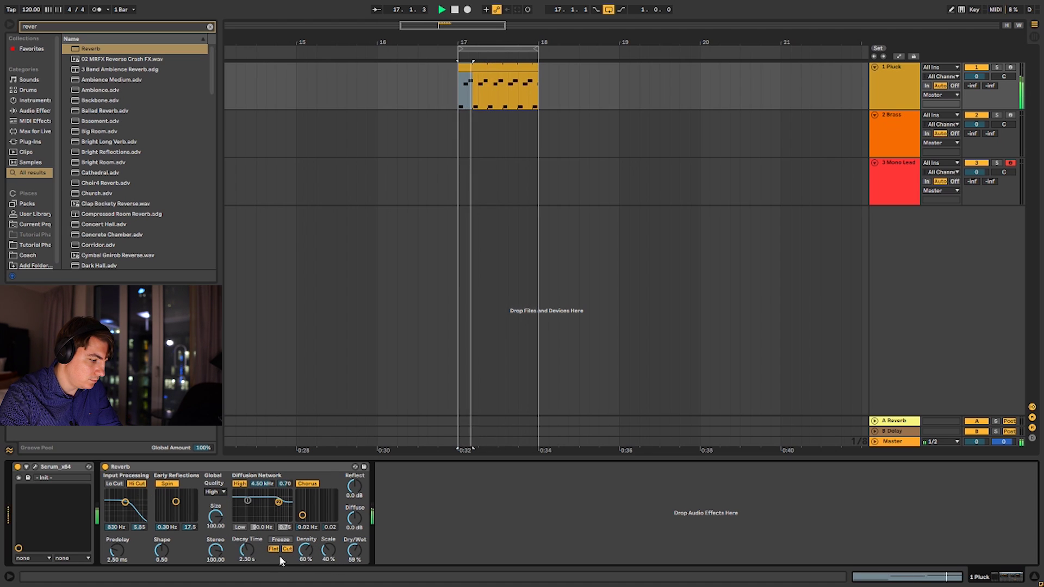
key(space)
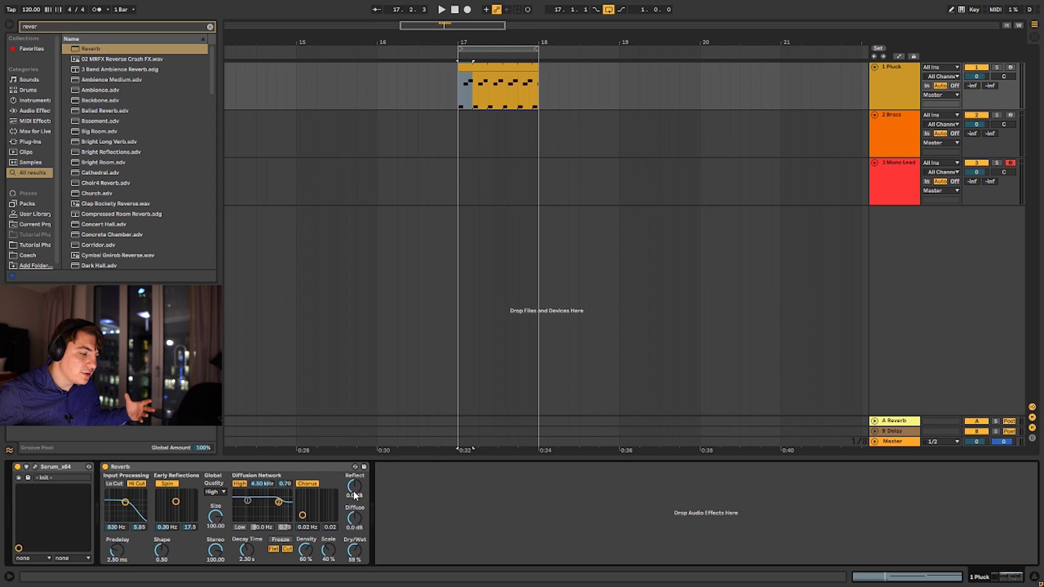
key(space)
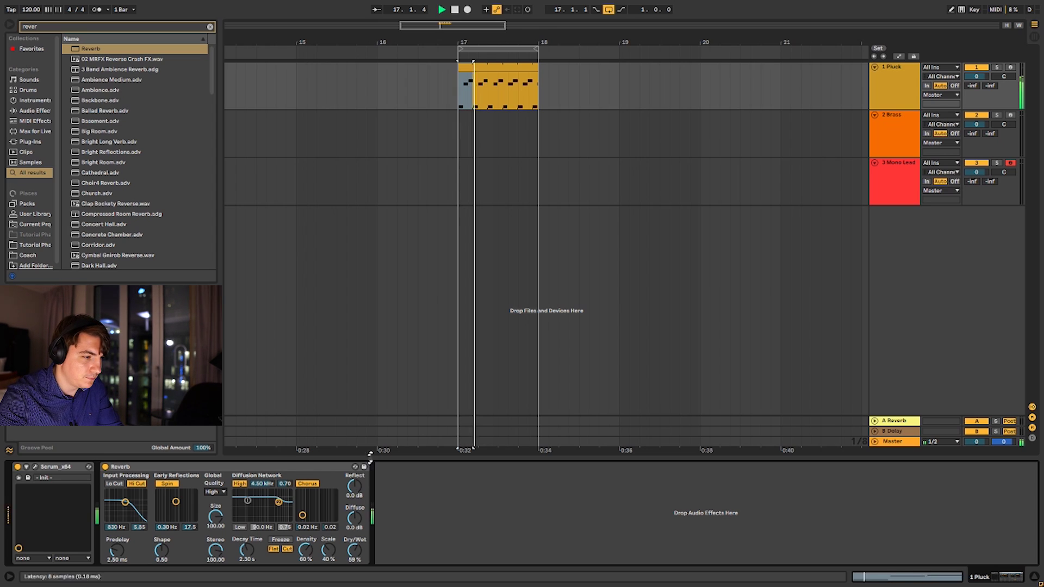
key(space)
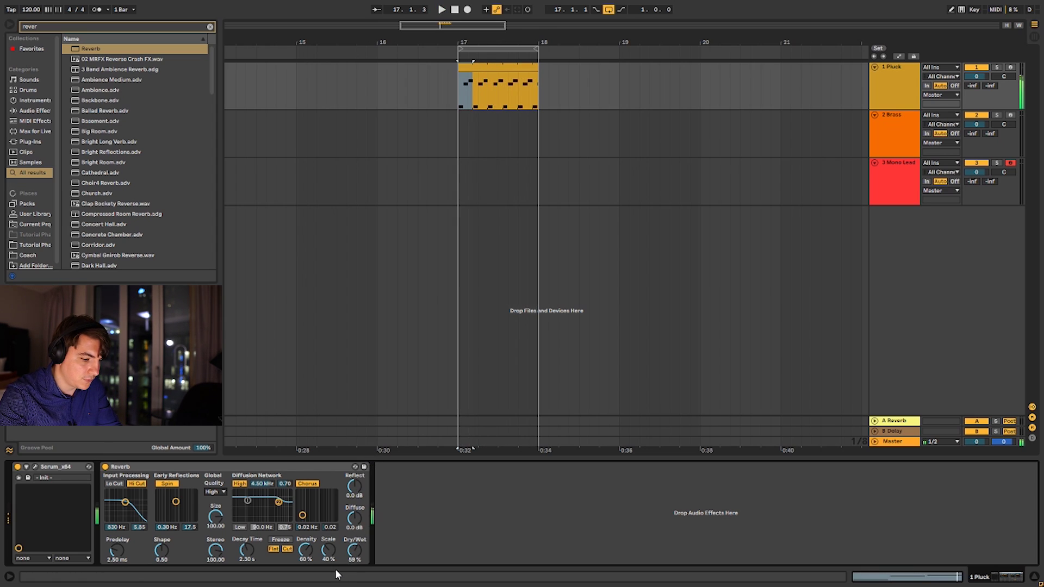
Switch to Paint, sketch a plain sharp pluck and one whose sharp peak runs into a long reverb tail, and return to Ableton Live.
key(F11)
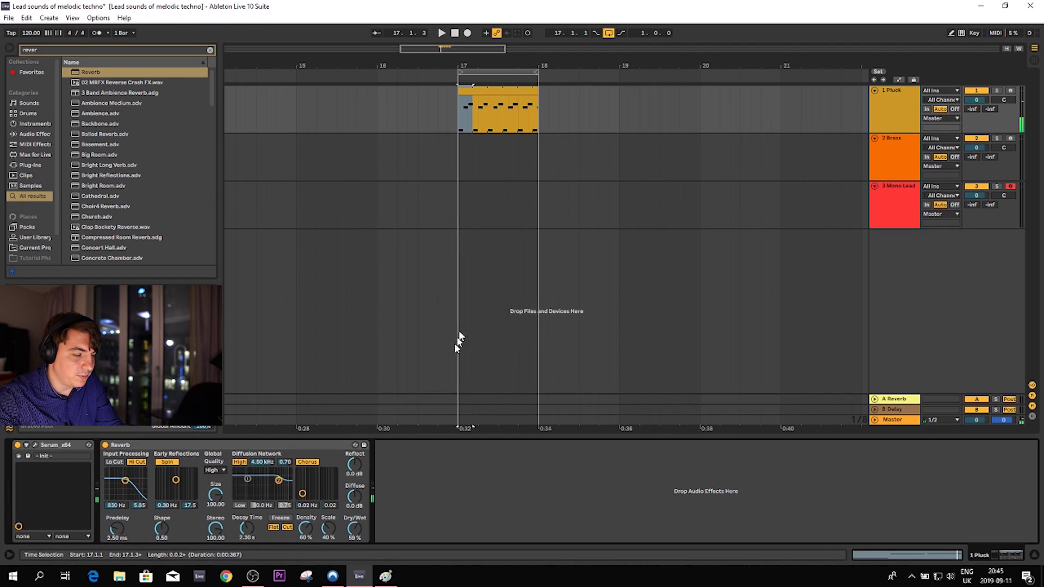
click(386, 575)
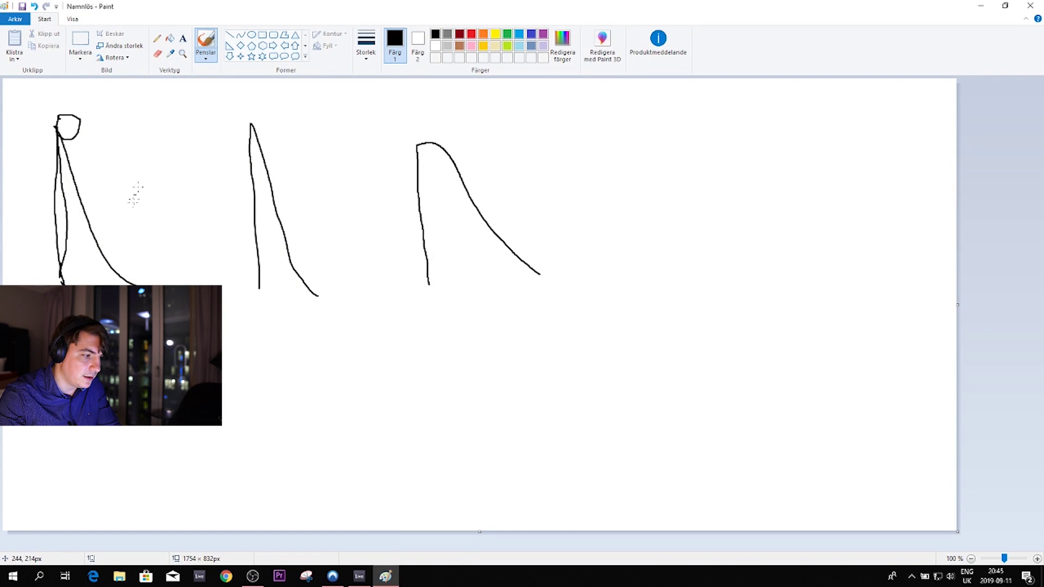
drag(602, 143, 614, 282)
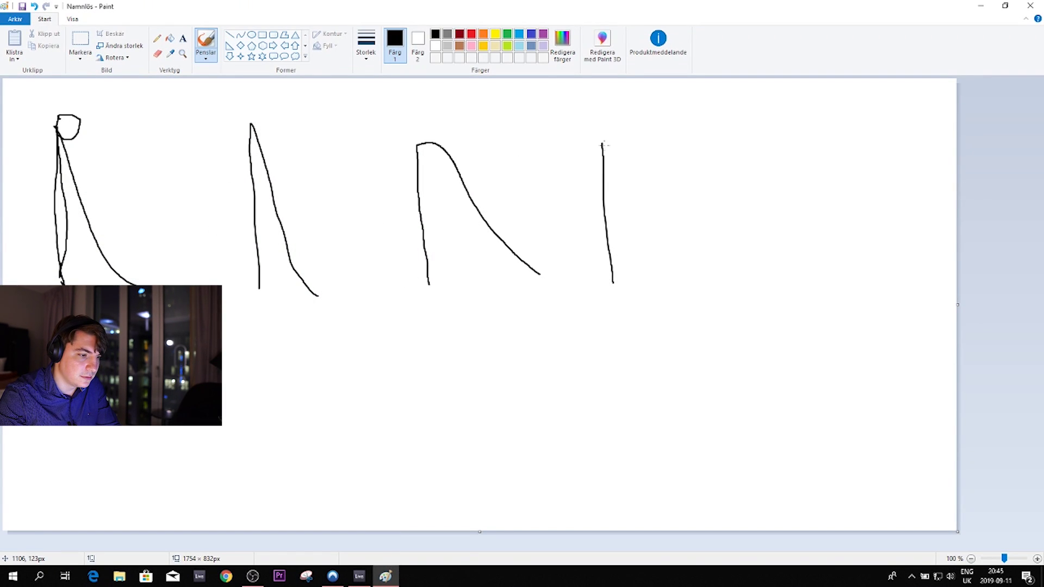
drag(603, 145, 674, 290)
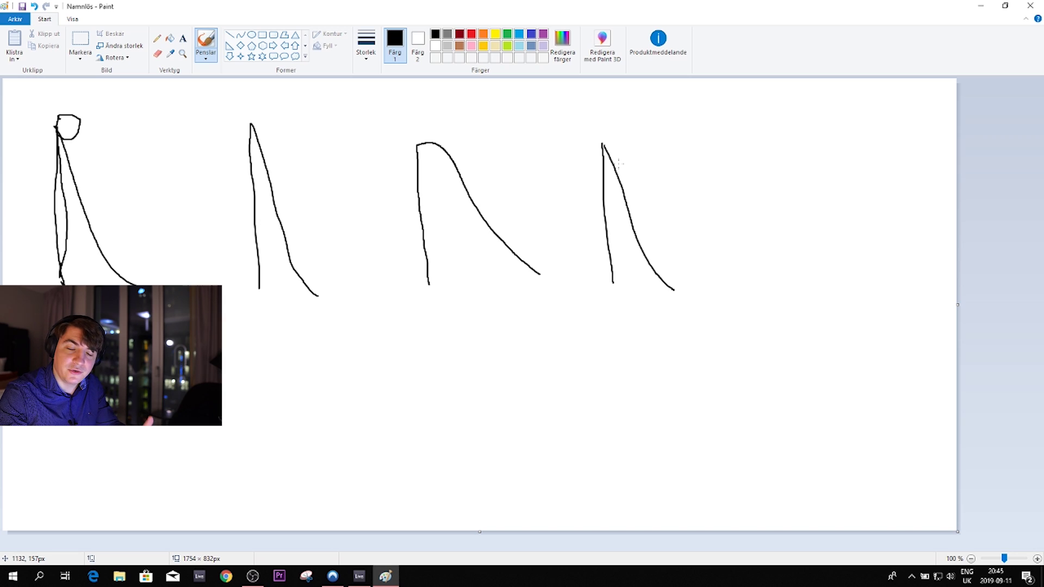
drag(743, 154, 755, 282)
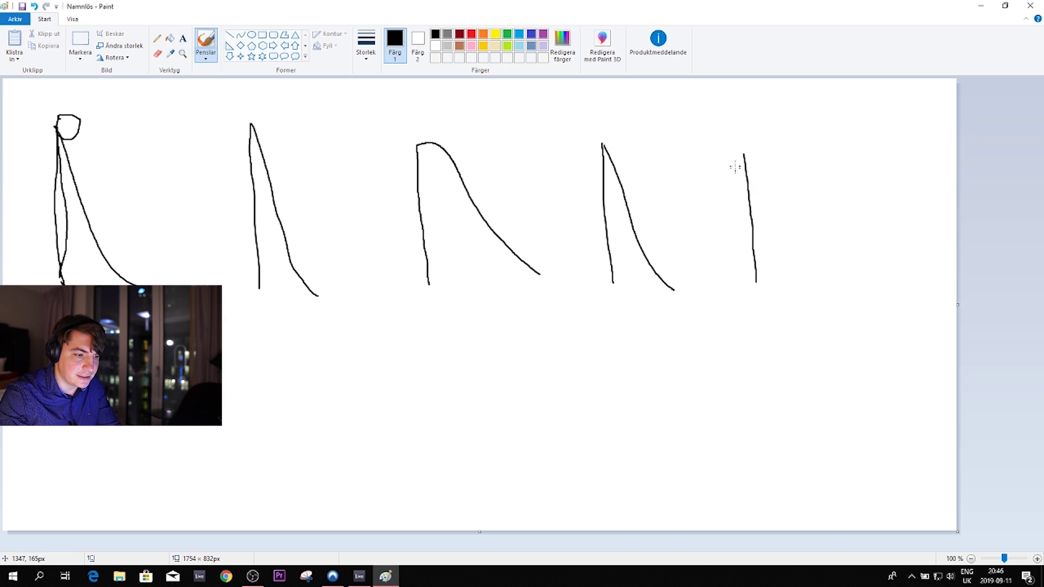
mouse_move(742, 151)
mouse_down()
mouse_move(786, 194)
mouse_move(916, 232)
mouse_move(955, 278)
mouse_up()
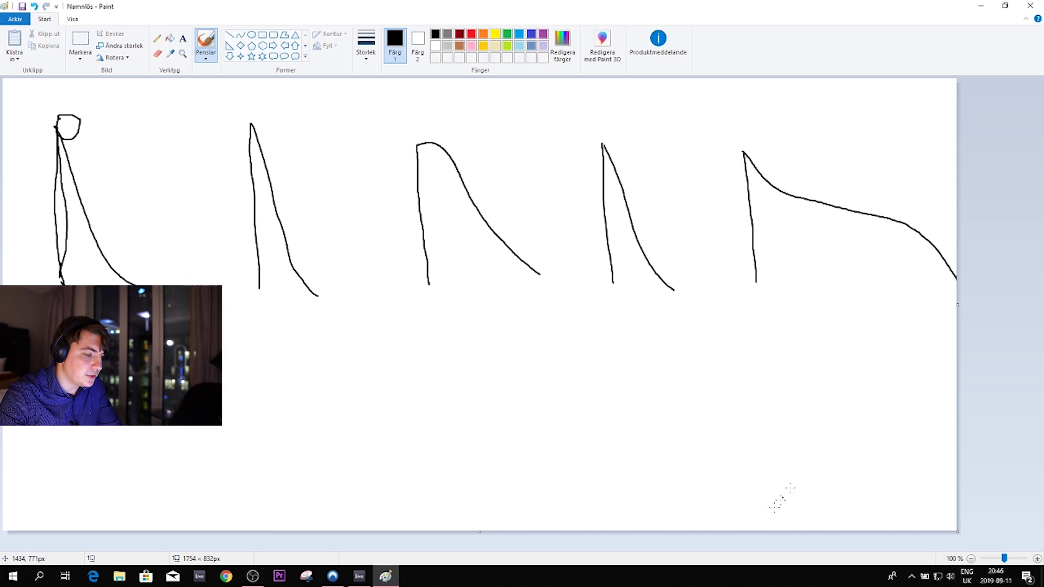
click(367, 579)
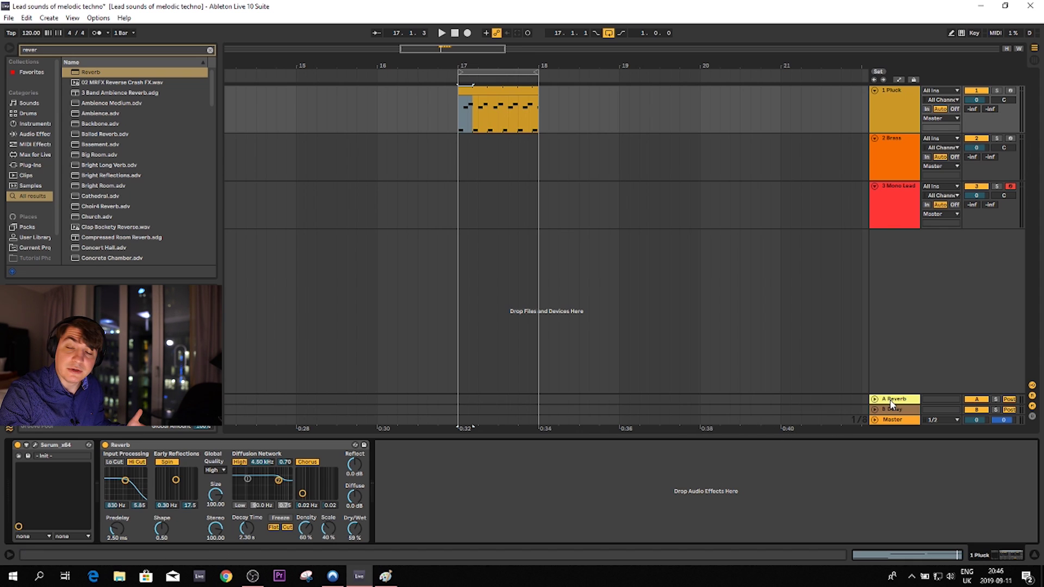
Group the Reverb into an Audio Effect Rack, show its chain list and duplicate the chain.
click(267, 452)
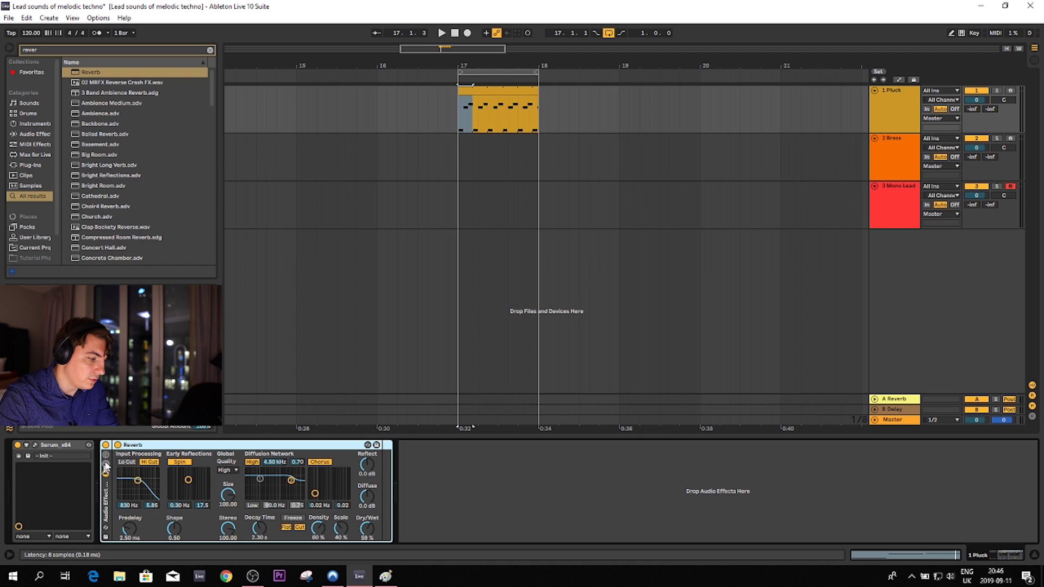
key(ctrl+g)
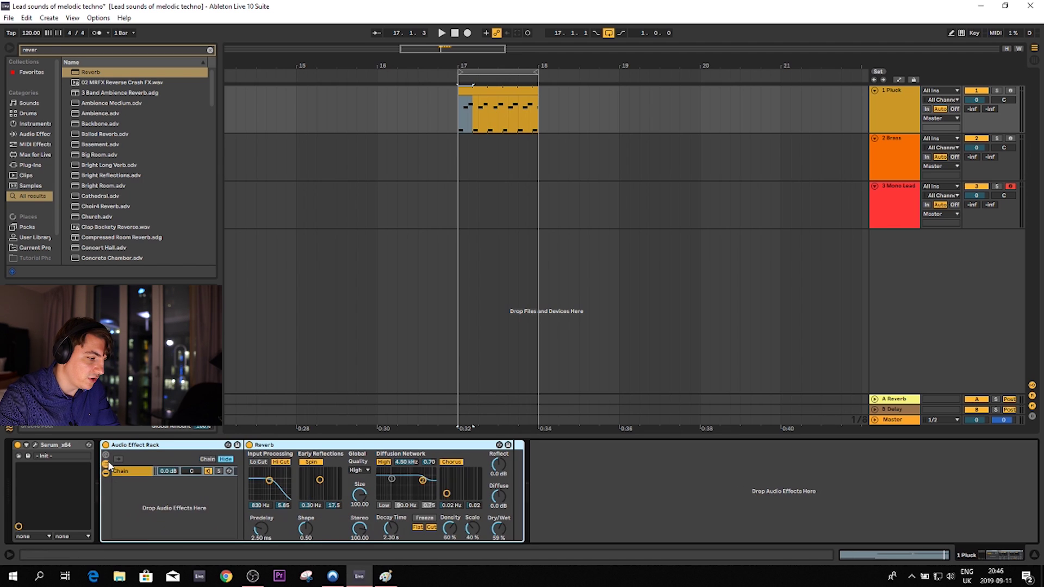
click(140, 475)
key(ctrl+d)
shift+click(143, 474)
Delete the Reverb from the rack's first chain and rename that chain Dry.
click(290, 444)
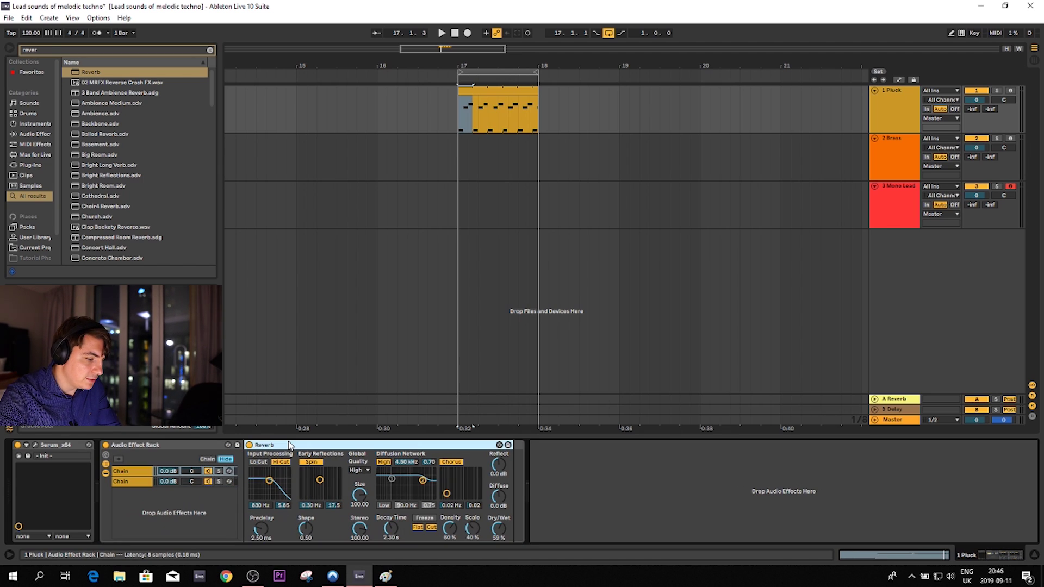
key(Delete)
click(125, 471)
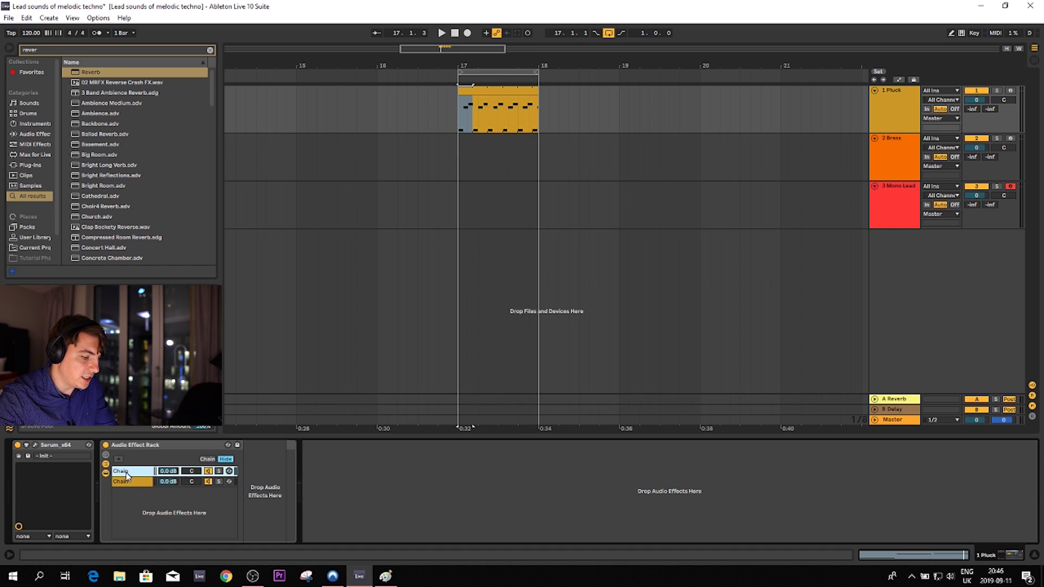
key(ctrl+r)
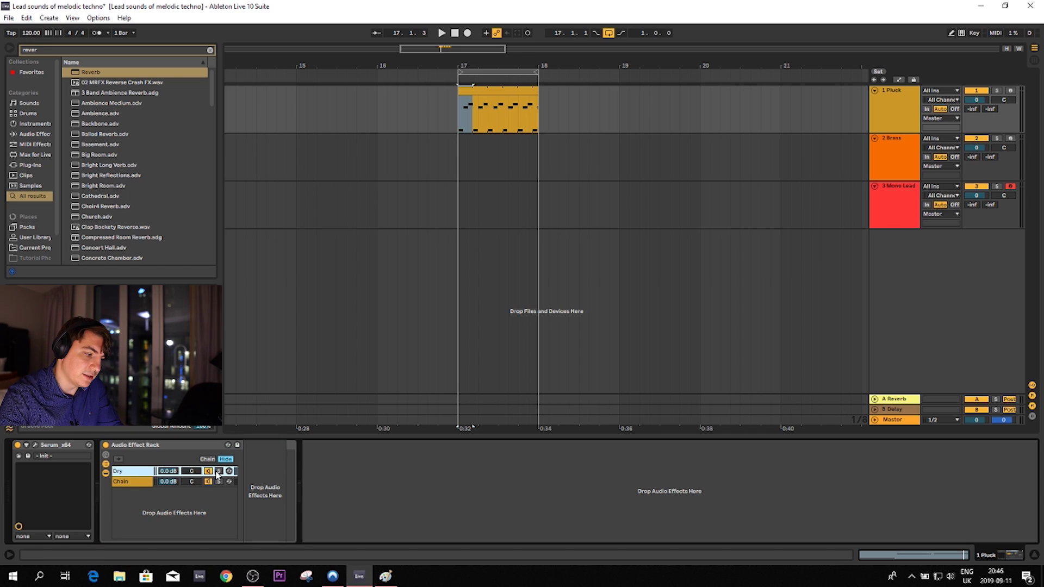
Audition the rack briefly and set the Reverb's dry/wet to 100% in the second chain.
key(space)
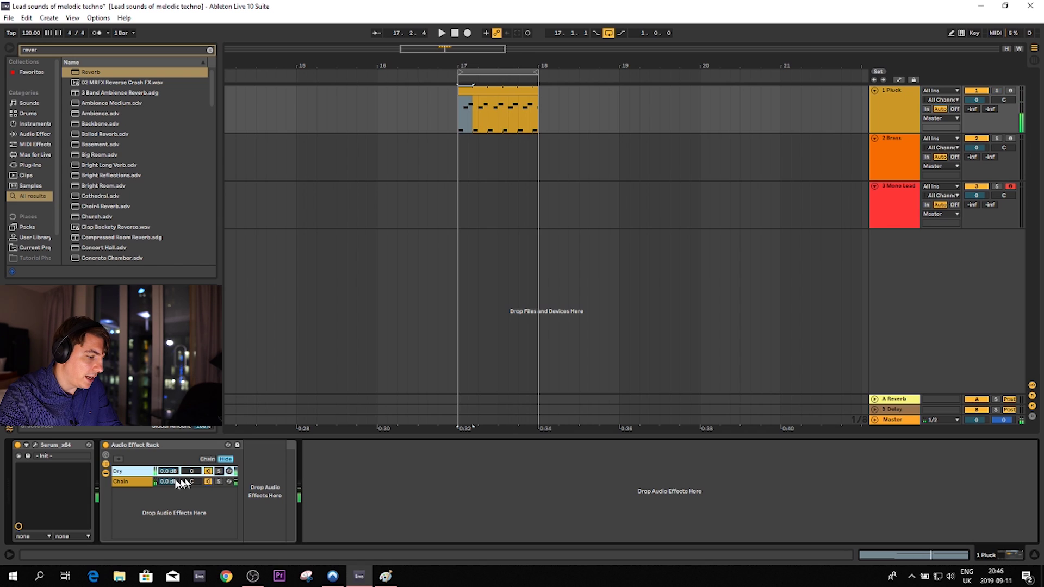
click(143, 485)
drag(500, 545, 504, 536)
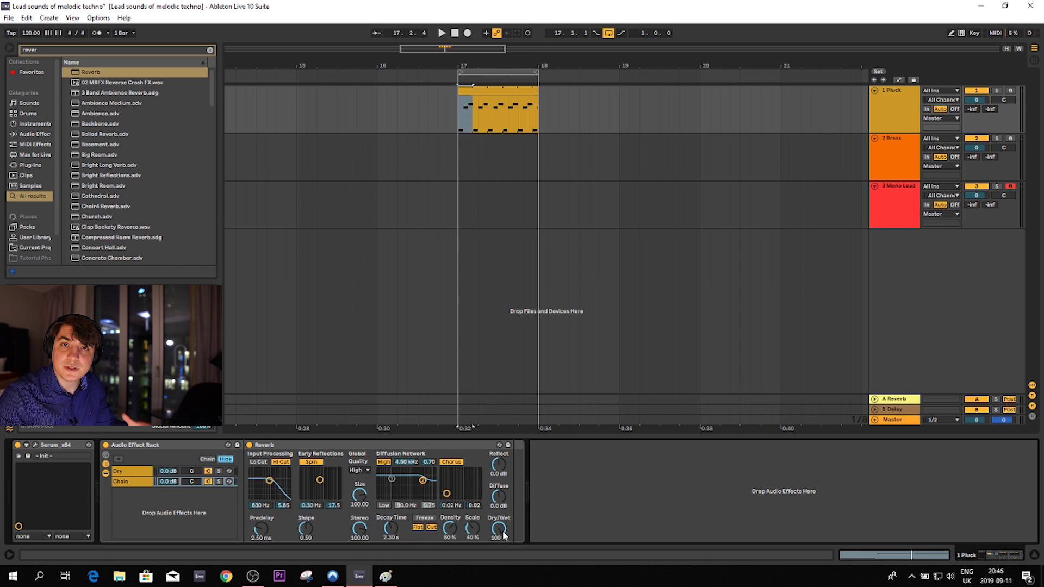
Rename the rack's second chain Wet and set the volume of both the Dry and Wet chains to -3.0 dB.
click(132, 485)
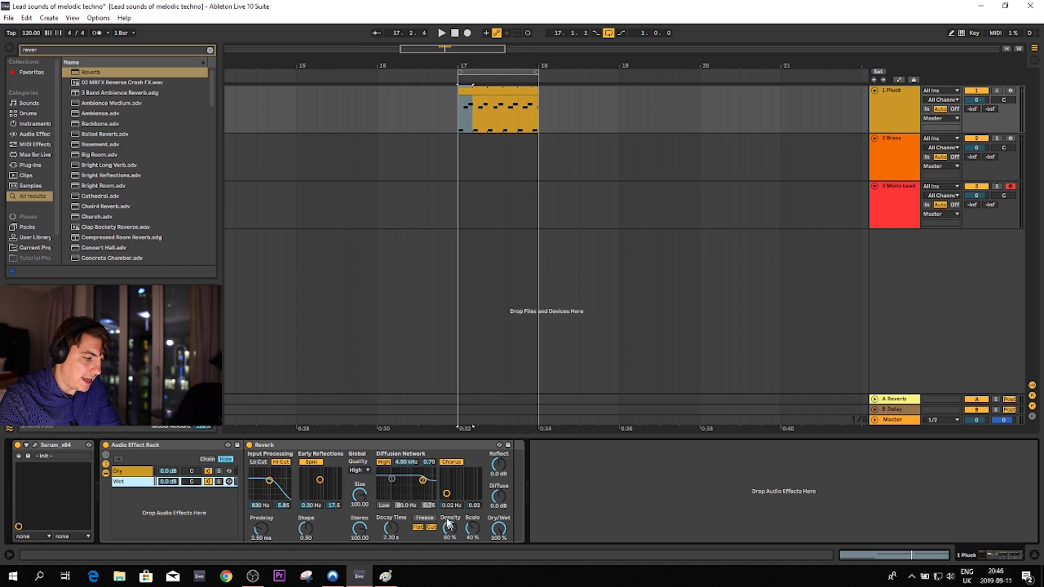
key(space)
drag(163, 481, 165, 481)
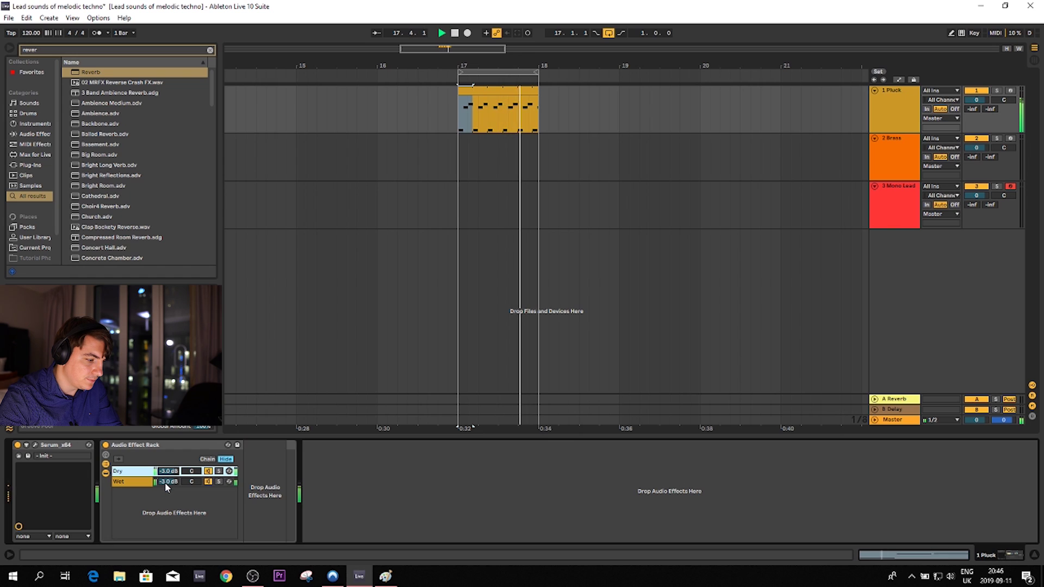
Add a Compressor after the Reverb in the Wet chain and lower its threshold to -17.5 dB during playback.
click(130, 482)
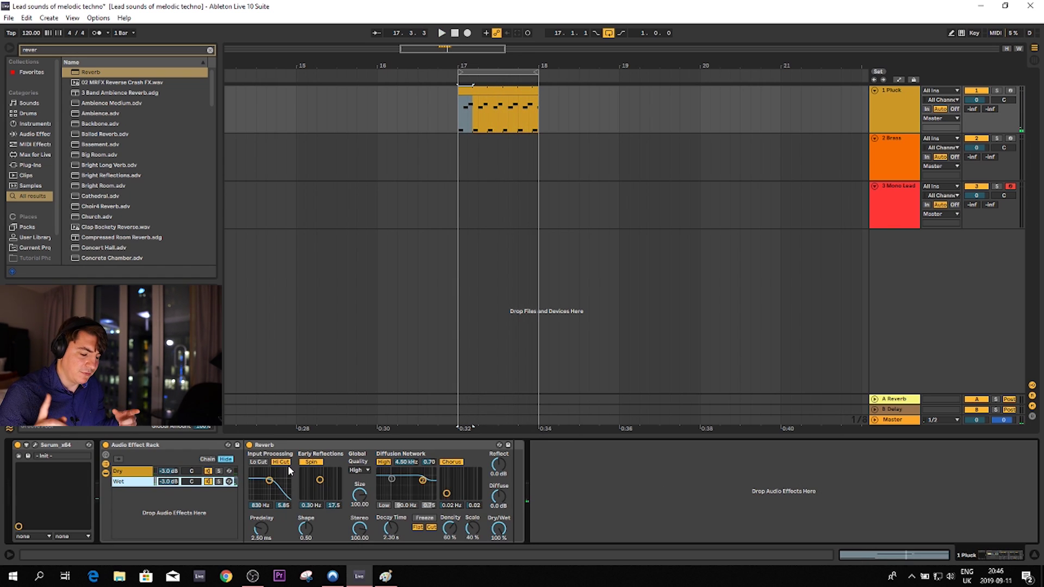
key(ctrl+f)
text(compress)
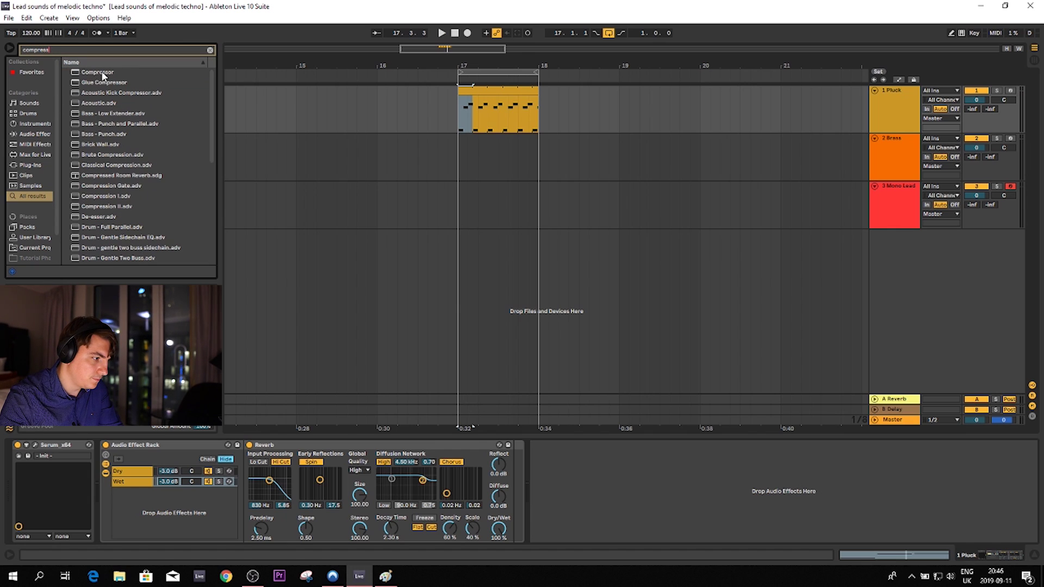
drag(103, 73, 577, 483)
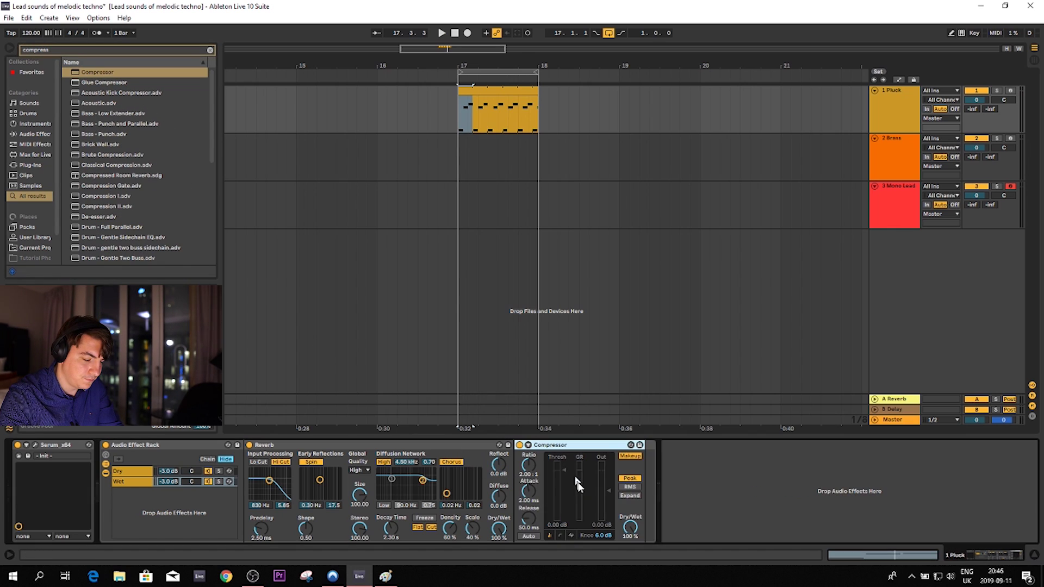
key(space)
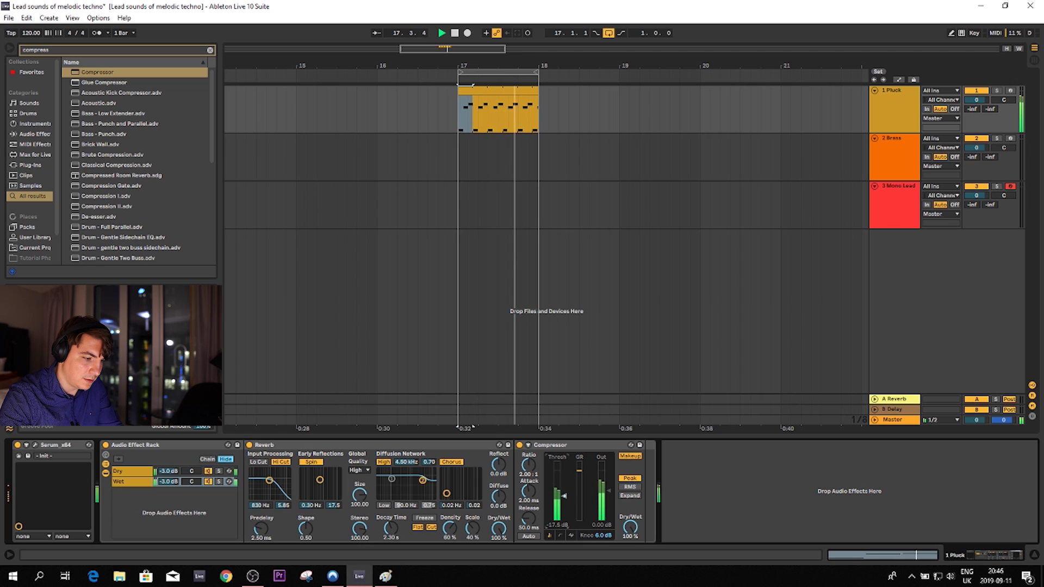
Enable the Compressor's sidechain and choose 1 Pluck as its audio source.
click(528, 446)
click(536, 456)
click(536, 471)
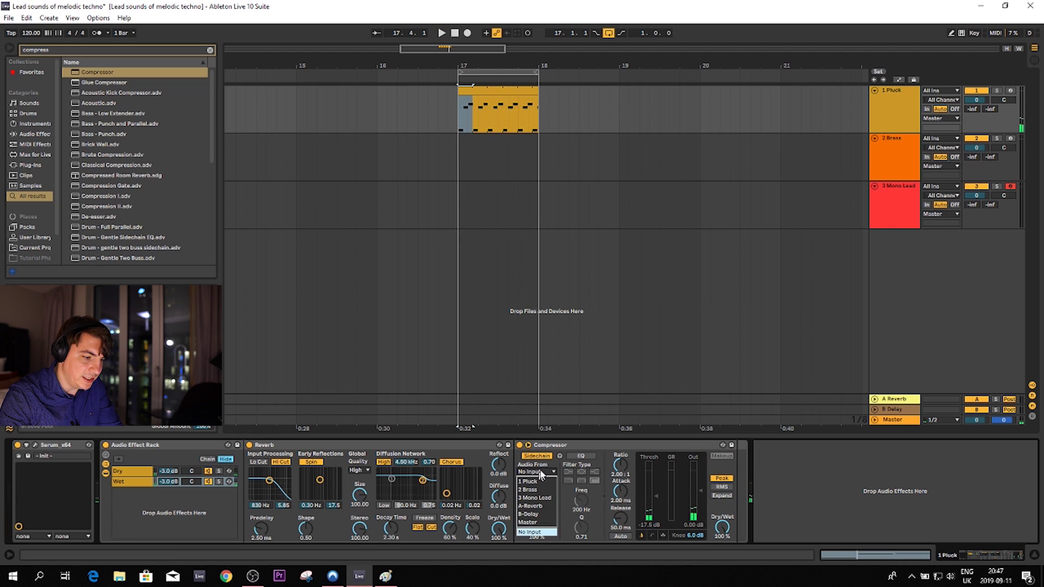
click(537, 482)
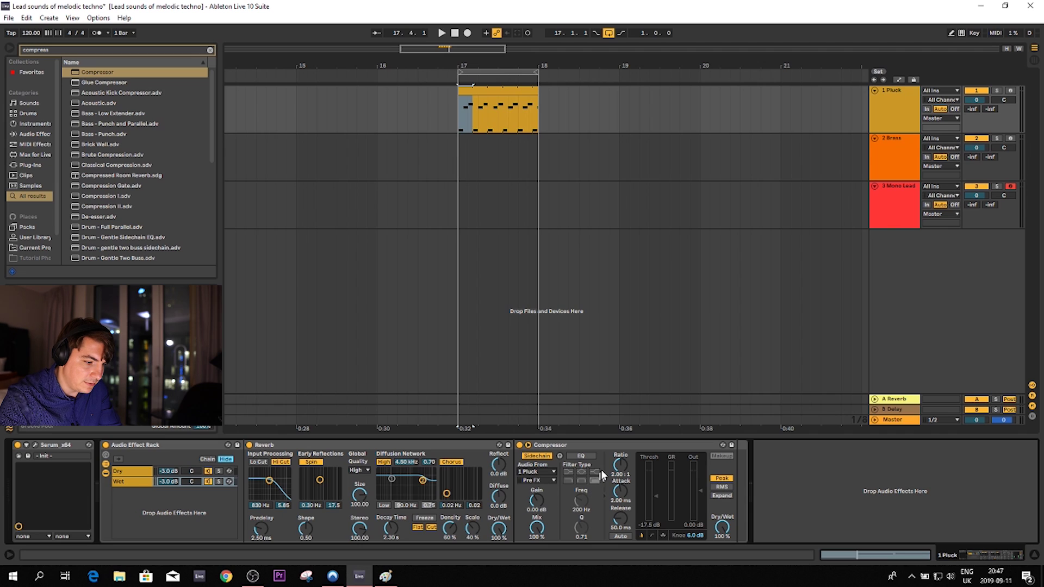
Set the Compressor's ratio to inf:1, threshold to -16.8 dB, attack to 0.10 ms, release to about 15.5 ms and lookahead to 10 ms.
key(space)
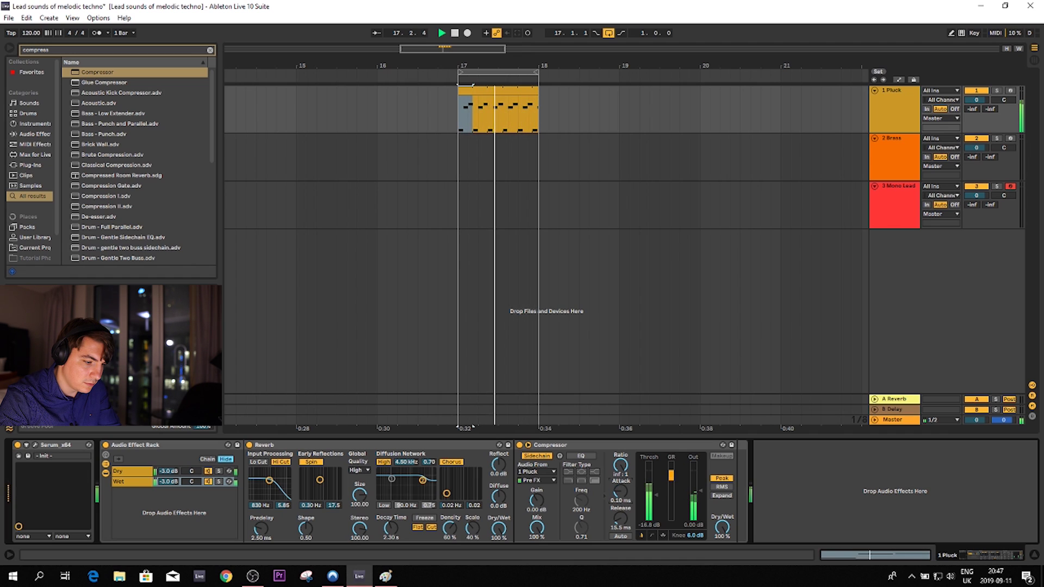
key(space)
click(662, 535)
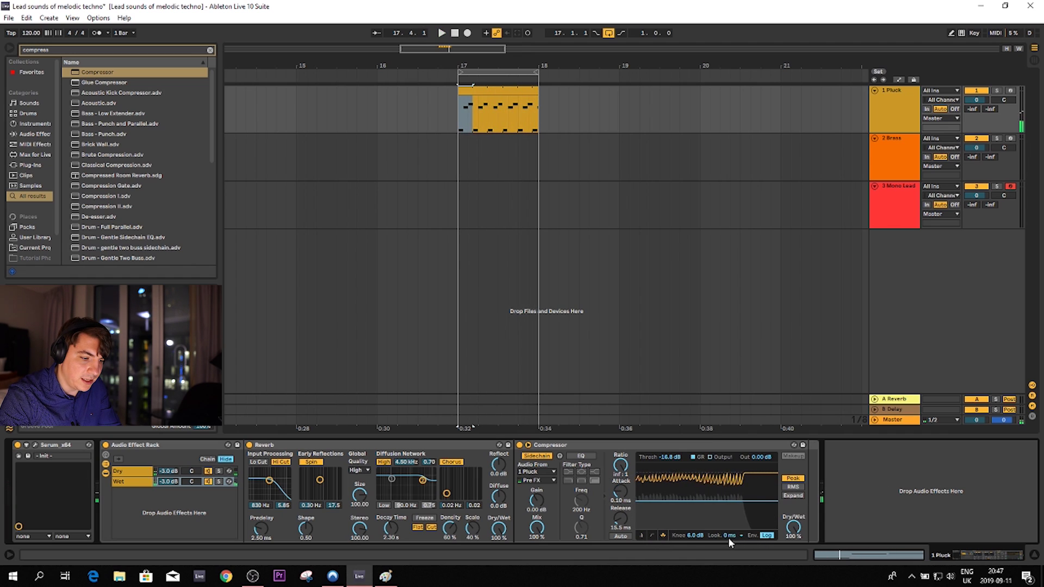
drag(729, 537, 742, 526)
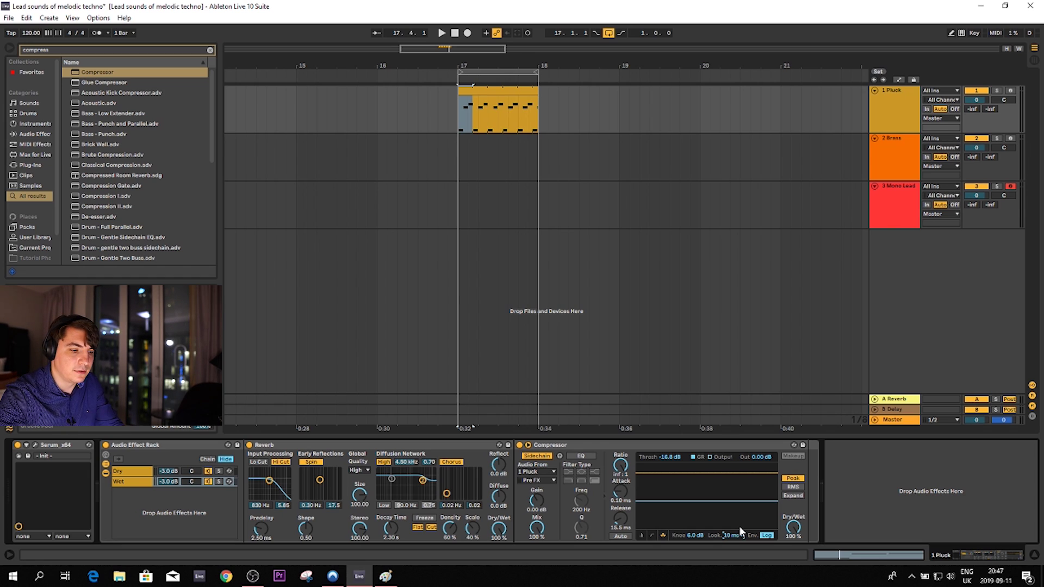
Audition the sidechained reverb, show the Compressor's level meters and raise its threshold to -13.4 dB.
key(space)
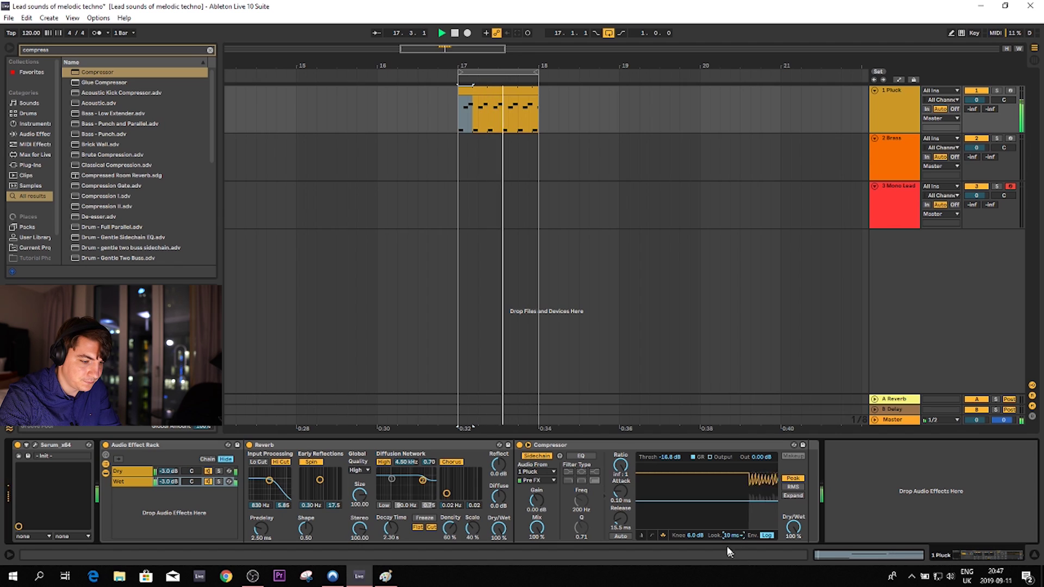
click(642, 535)
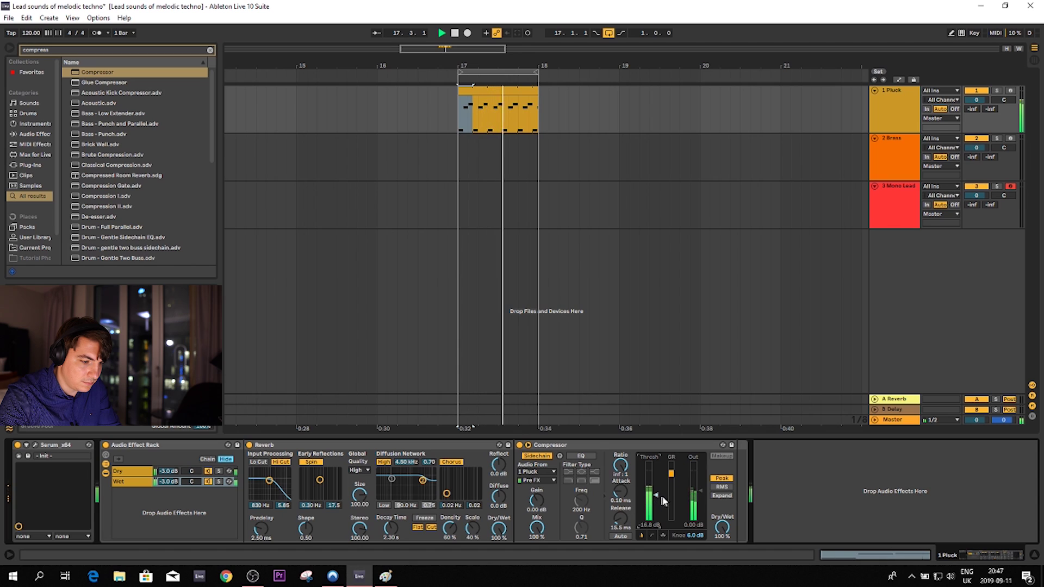
drag(658, 494, 659, 489)
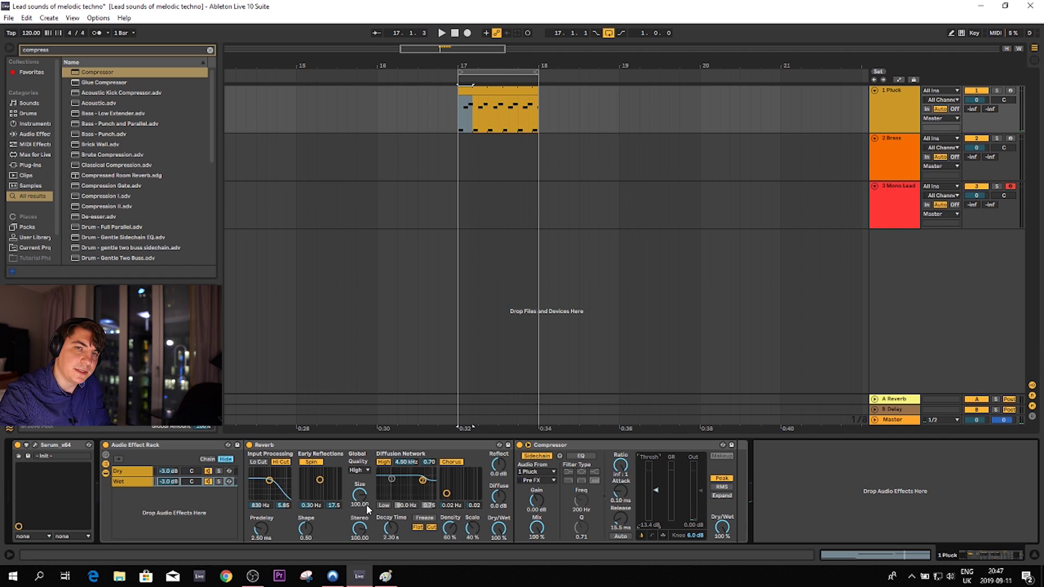
Enable the Reverb's low cut and tune its input filter to about 1.4 kHz with width 5.99, temporarily soloing the Wet chain.
click(217, 482)
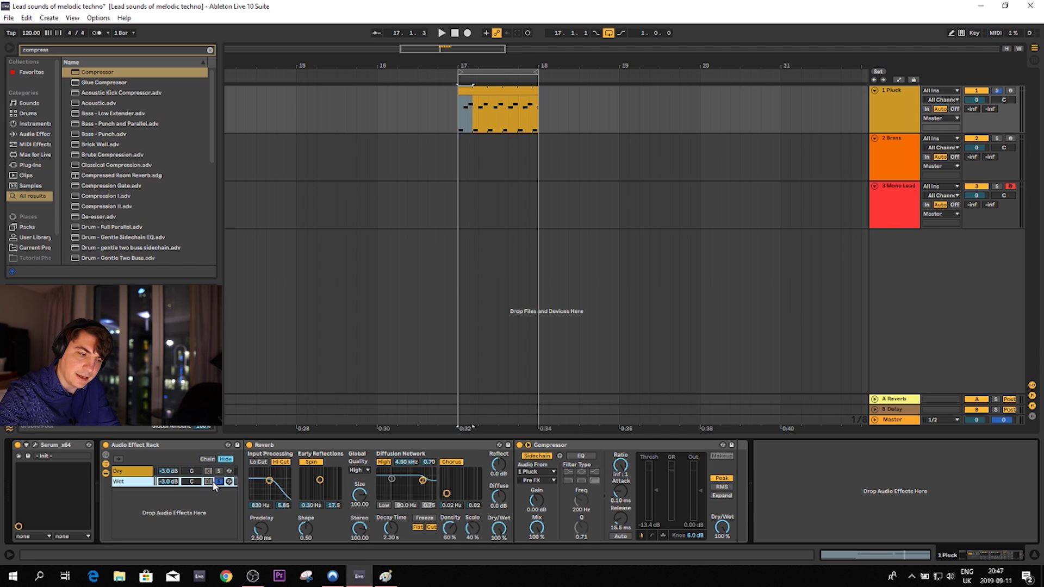
key(space)
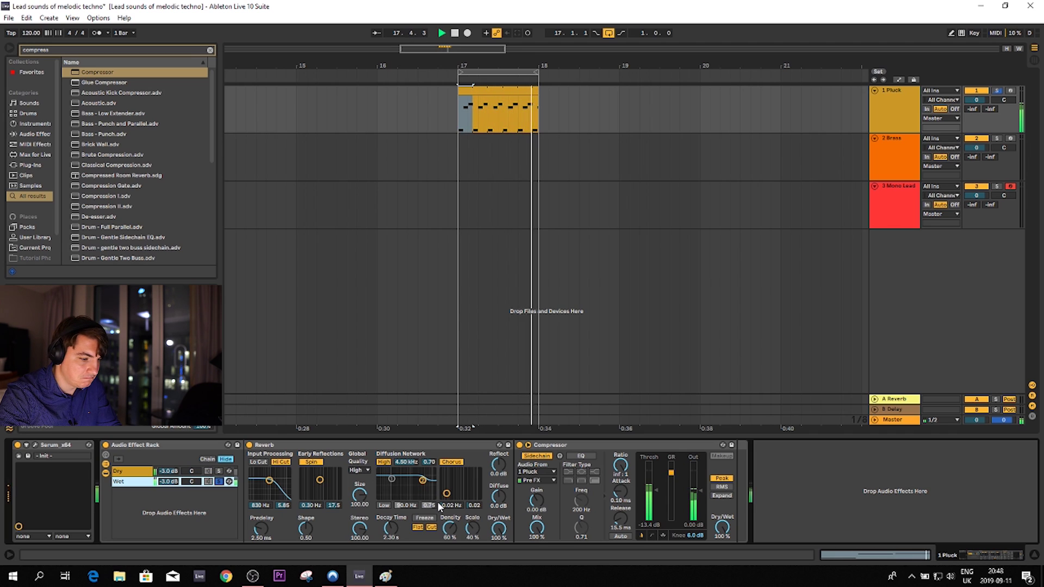
click(262, 462)
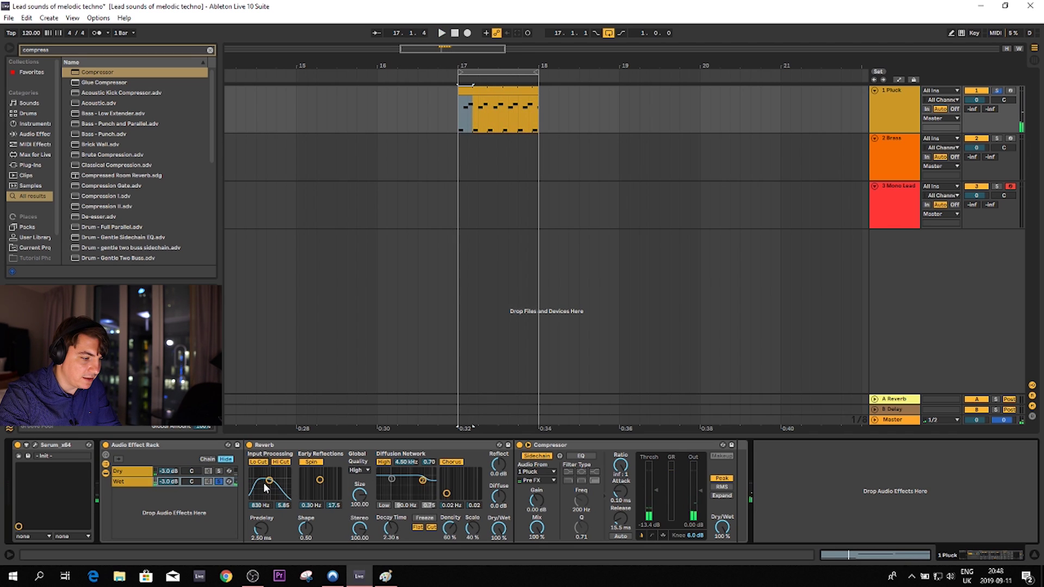
key(space)
drag(262, 507, 274, 480)
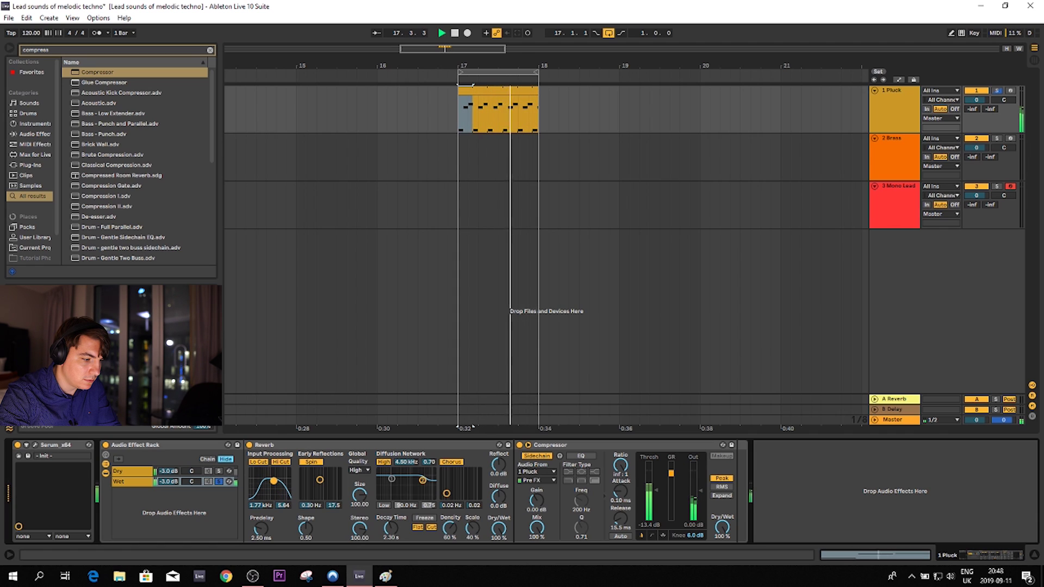
click(233, 482)
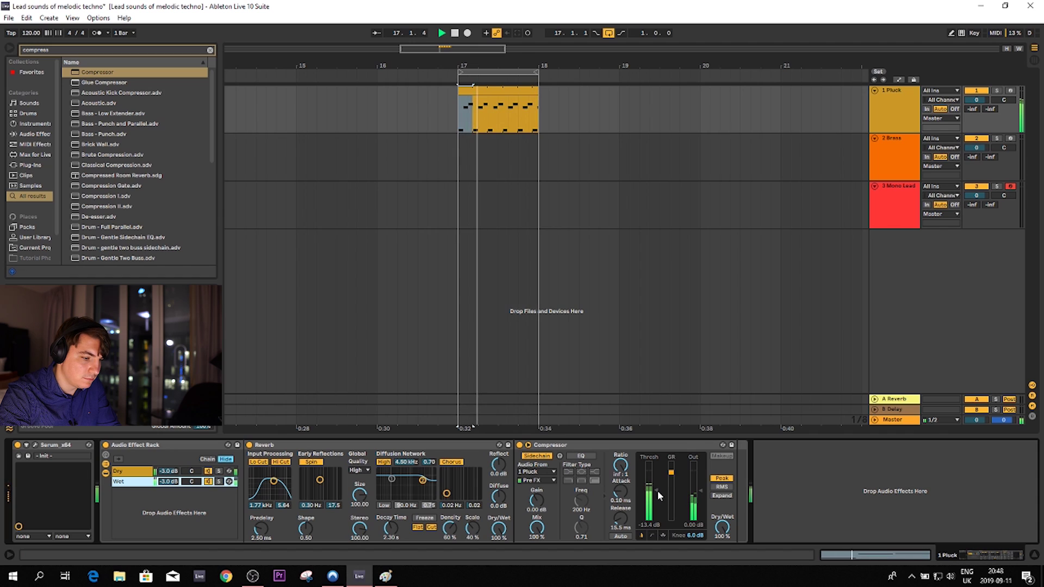
drag(273, 481, 271, 479)
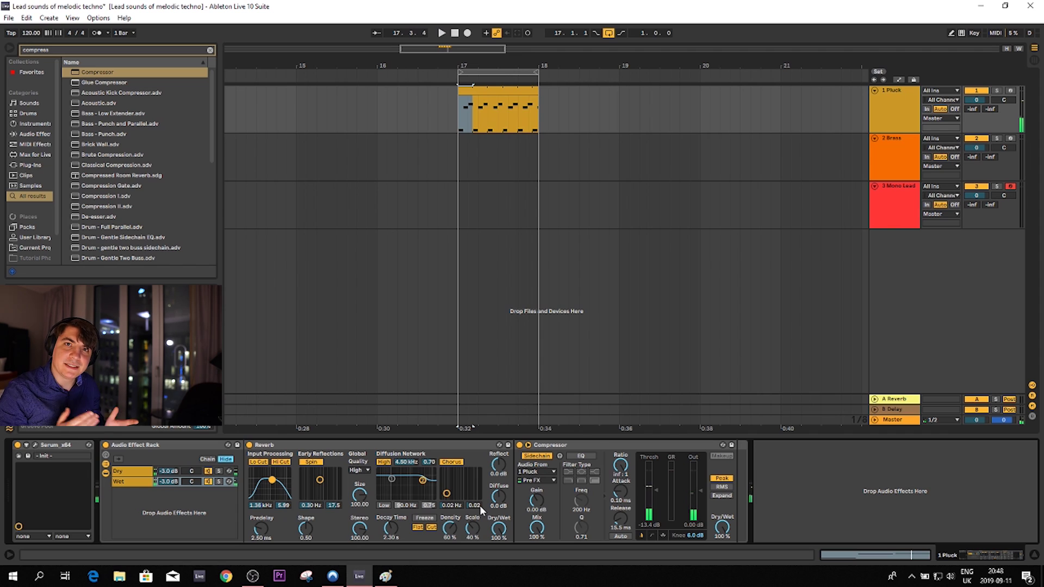
Switch to Paint, sketch a sharp pluck, a slow reverb swell and a ducking curve with a pluck peak, and return to Ableton Live.
click(385, 576)
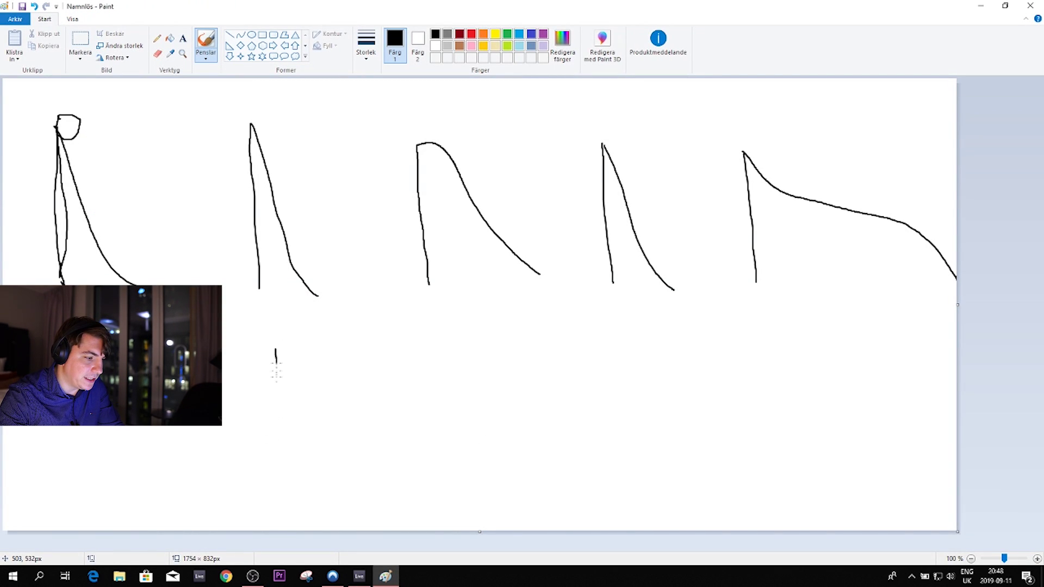
drag(276, 368, 277, 510)
drag(277, 350, 318, 455)
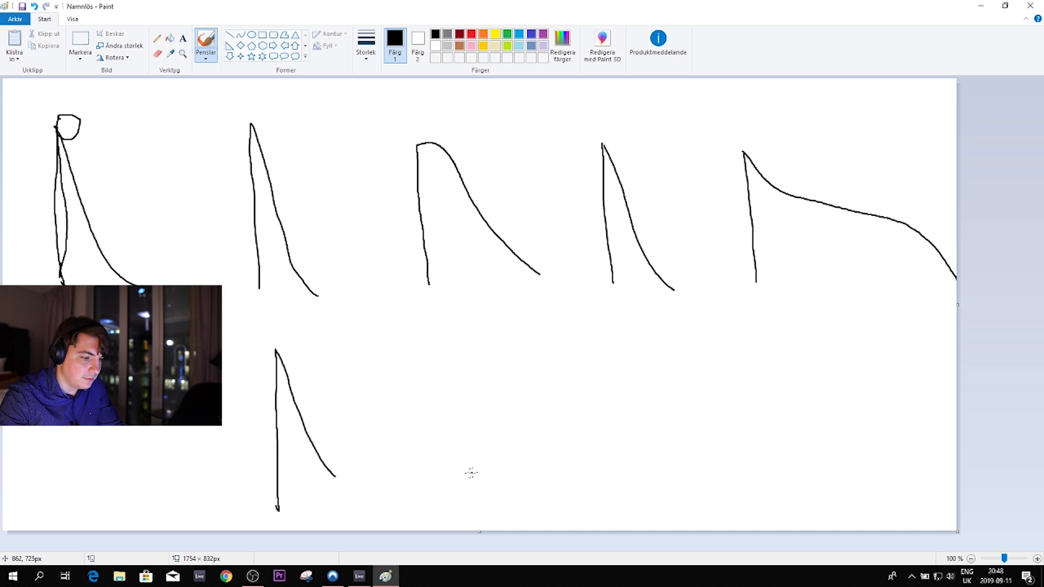
mouse_move(500, 484)
mouse_down()
mouse_move(538, 439)
mouse_move(637, 409)
mouse_move(810, 437)
mouse_up()
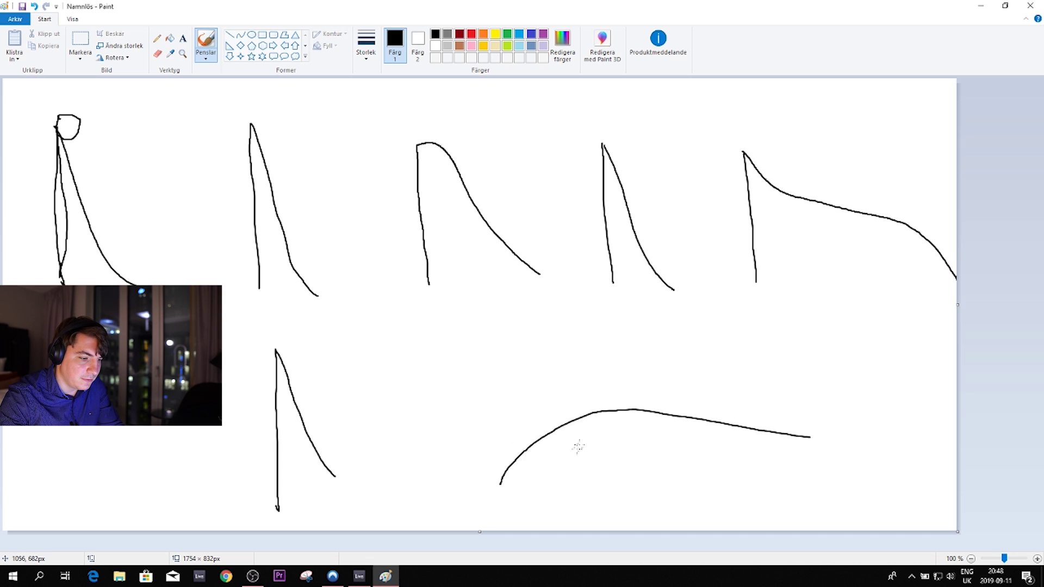
mouse_move(576, 446)
mouse_down()
mouse_move(568, 484)
mouse_move(503, 481)
mouse_up()
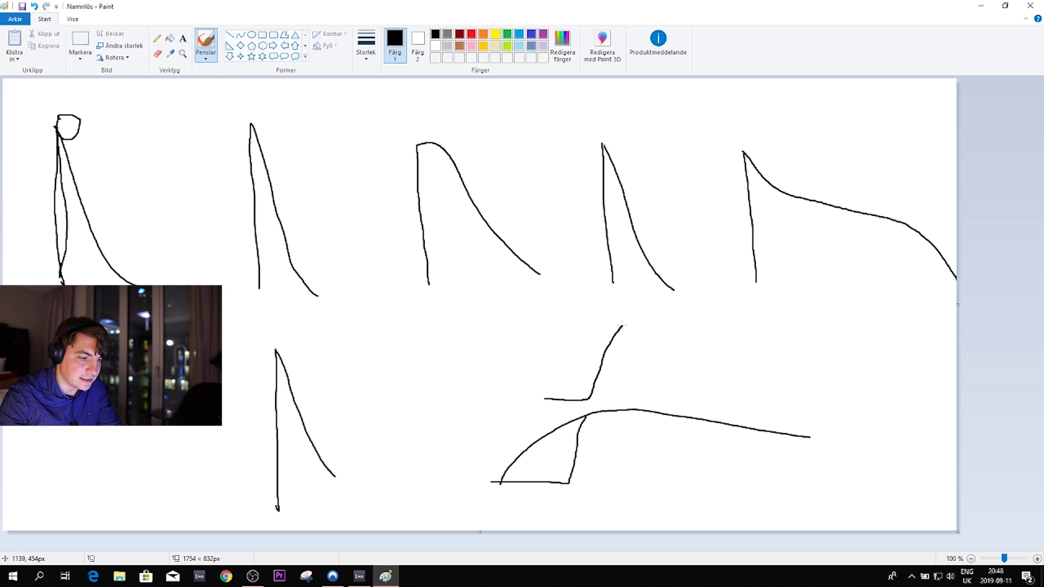
drag(622, 325, 844, 320)
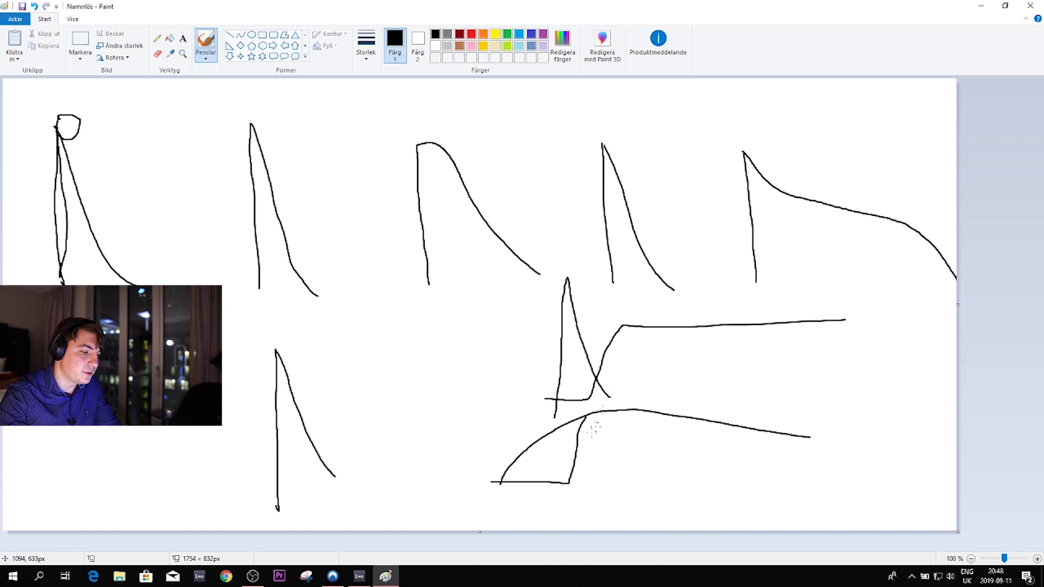
click(359, 576)
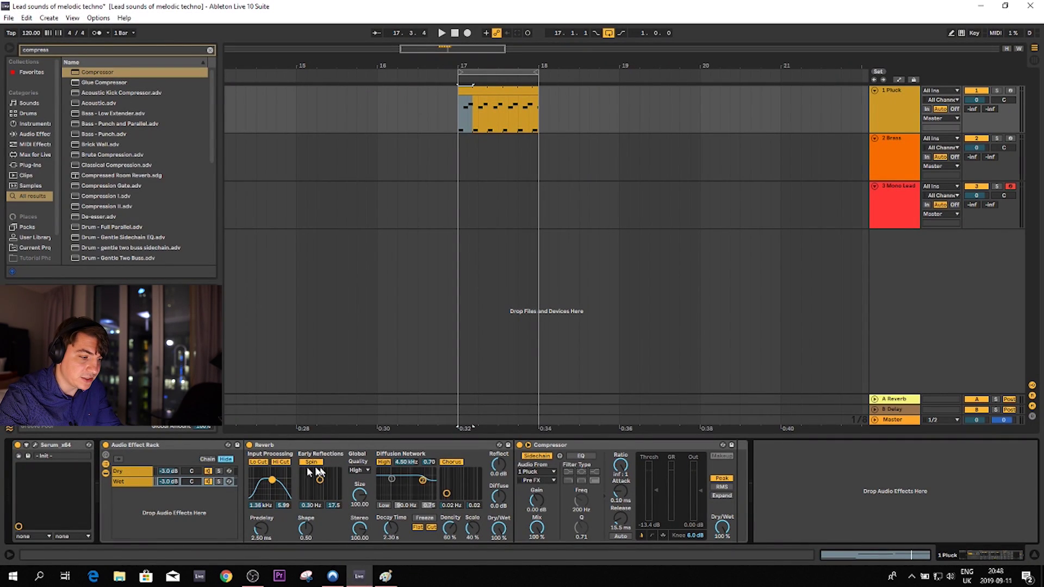
Search the browser for delay and insert the Delay before the Reverb in the Wet chain.
key(ctrl+f)
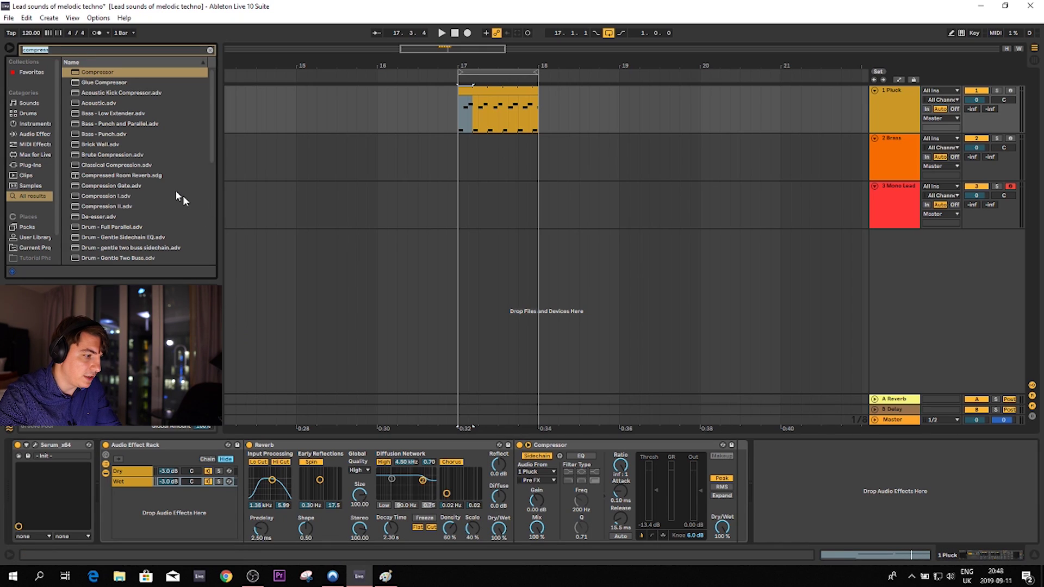
text(delay)
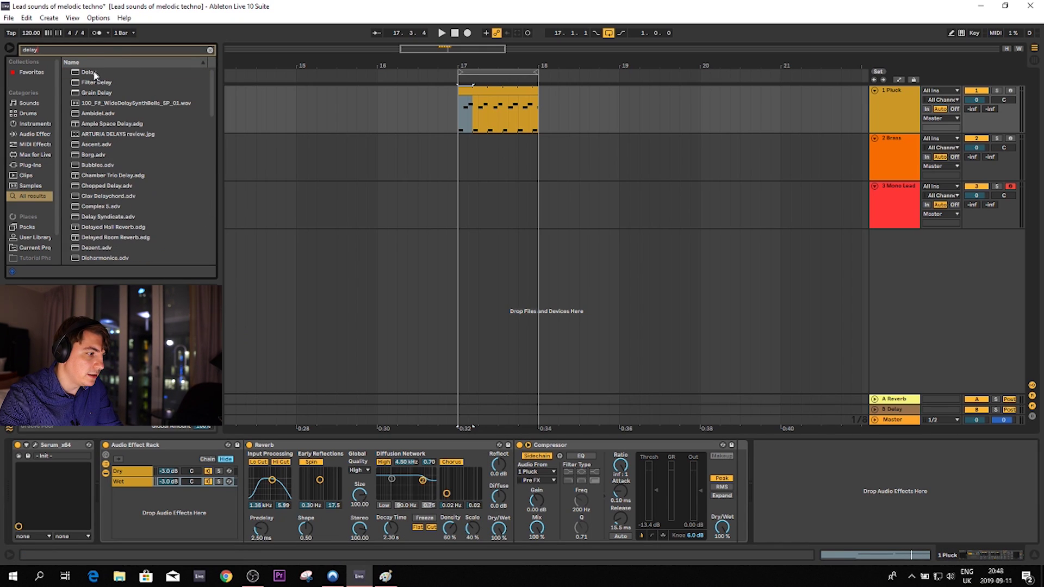
mouse_move(96, 72)
mouse_down()
mouse_move(338, 364)
mouse_move(270, 466)
mouse_move(313, 485)
mouse_up()
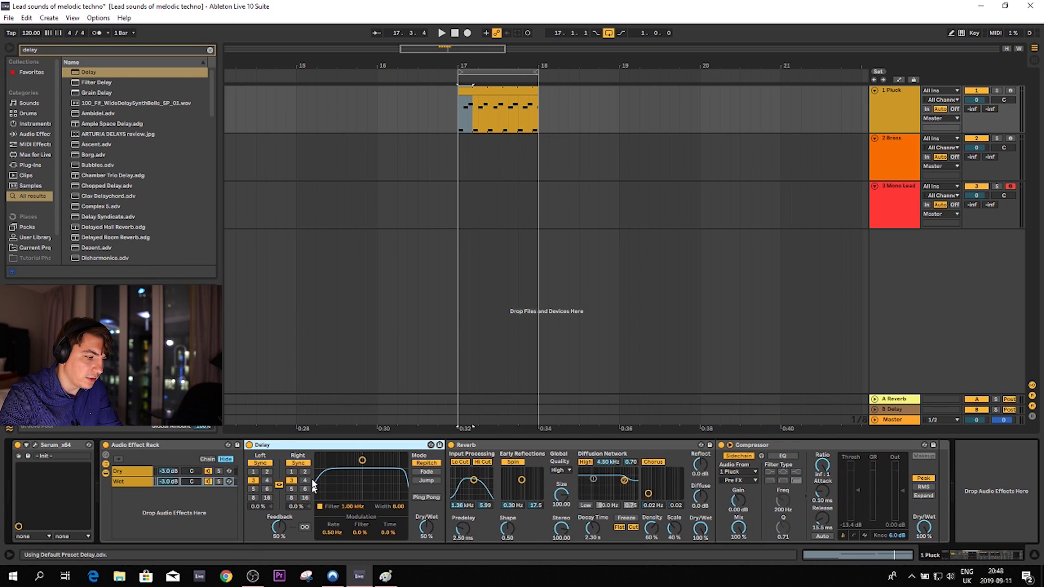
Set the Delay's left and right times to 2 sixteenths, its filter to 1.20 kHz with width 6.32, and its dry/wet to 81%.
click(305, 472)
key(space)
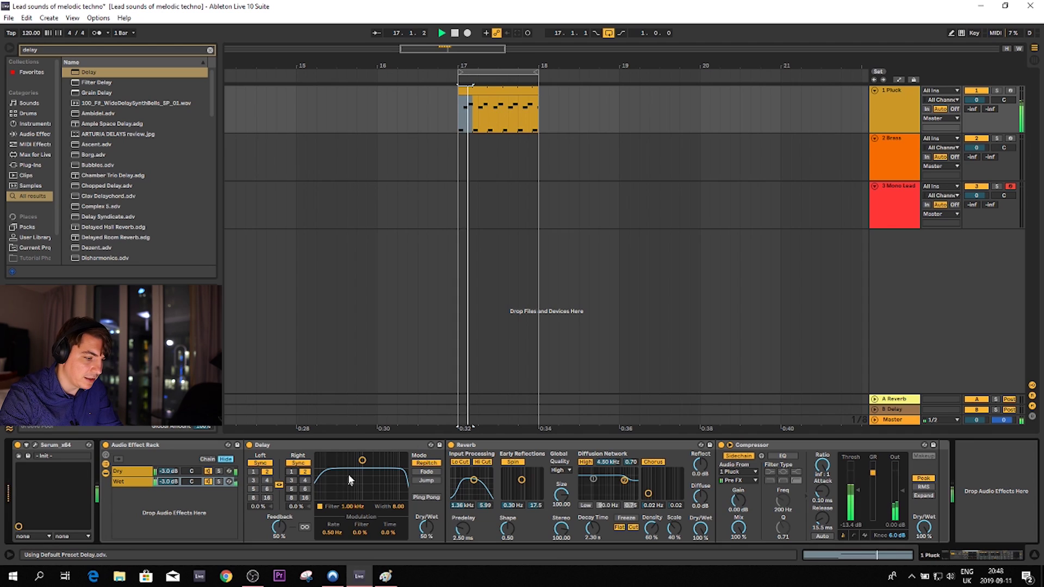
drag(359, 462, 364, 468)
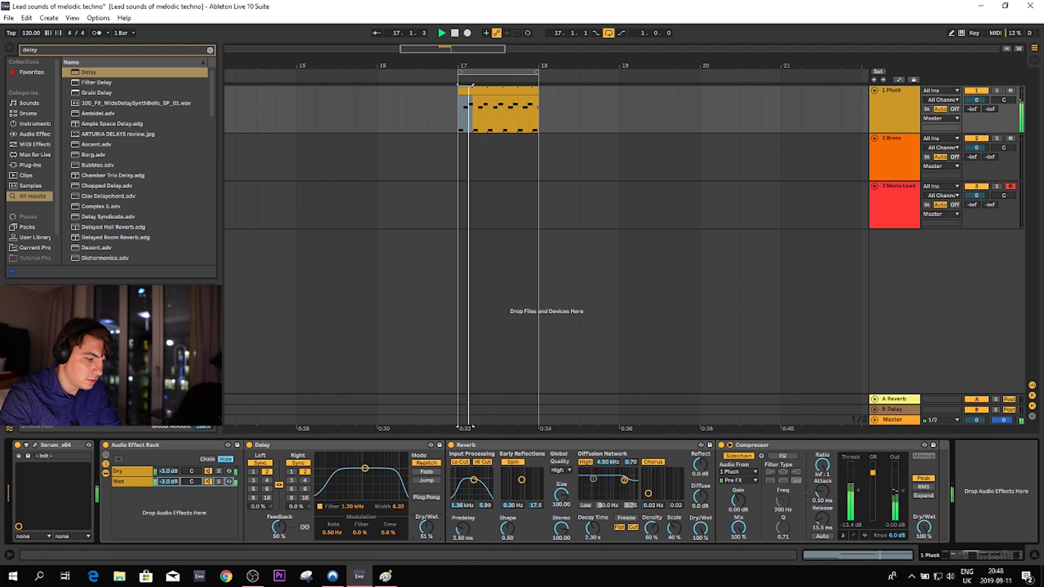
drag(426, 528, 426, 510)
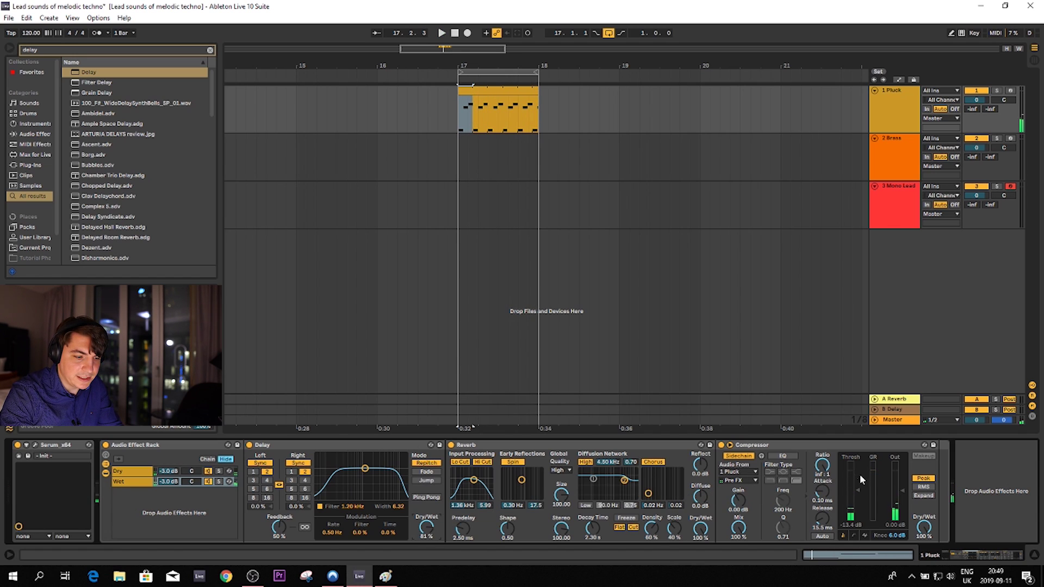
Lower the Delay's feedback to about 33%, bypass the Reverb and raise the Delay's dry/wet to 100%.
key(space)
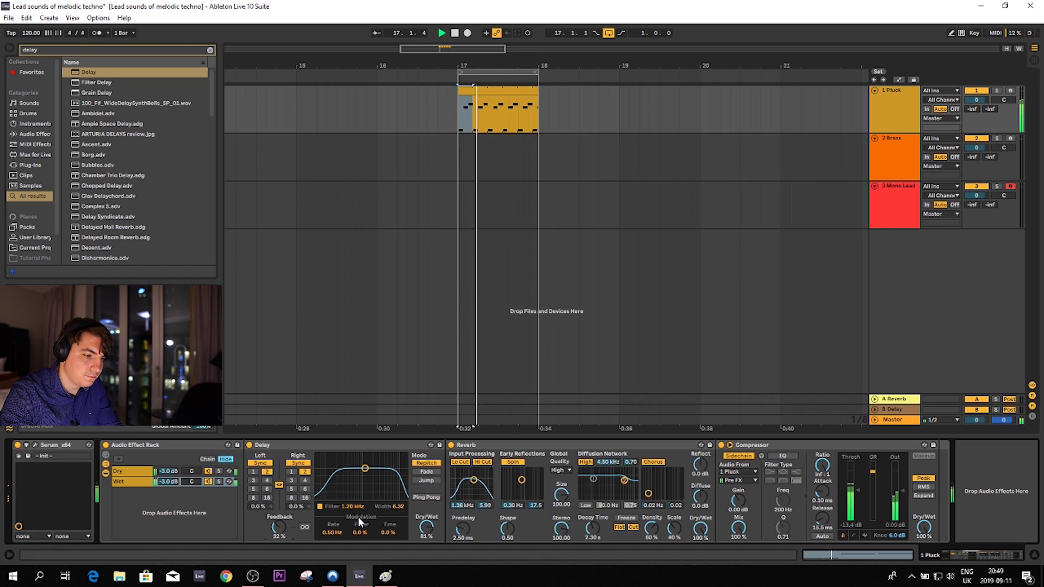
key(space)
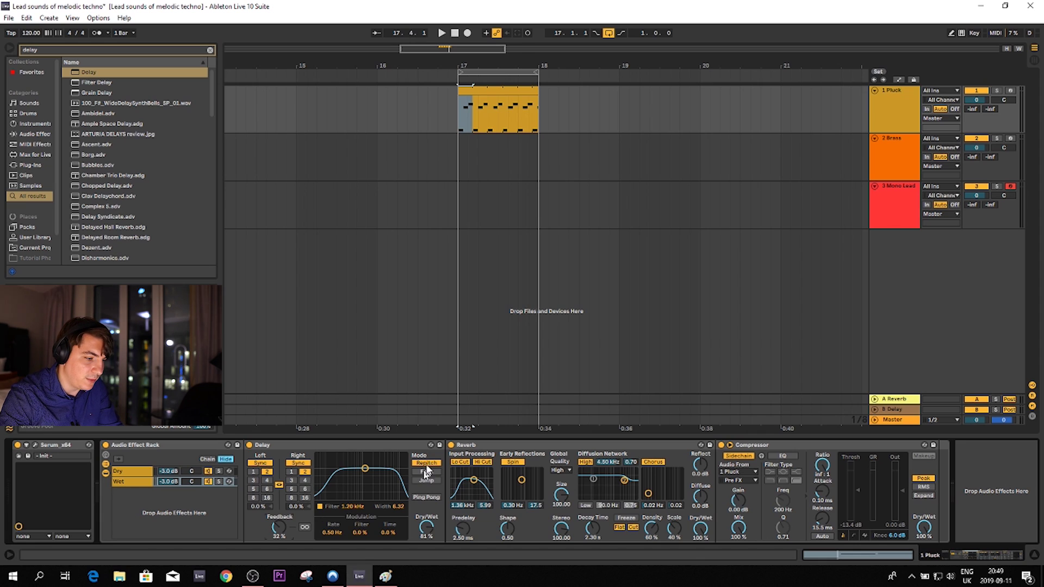
click(451, 445)
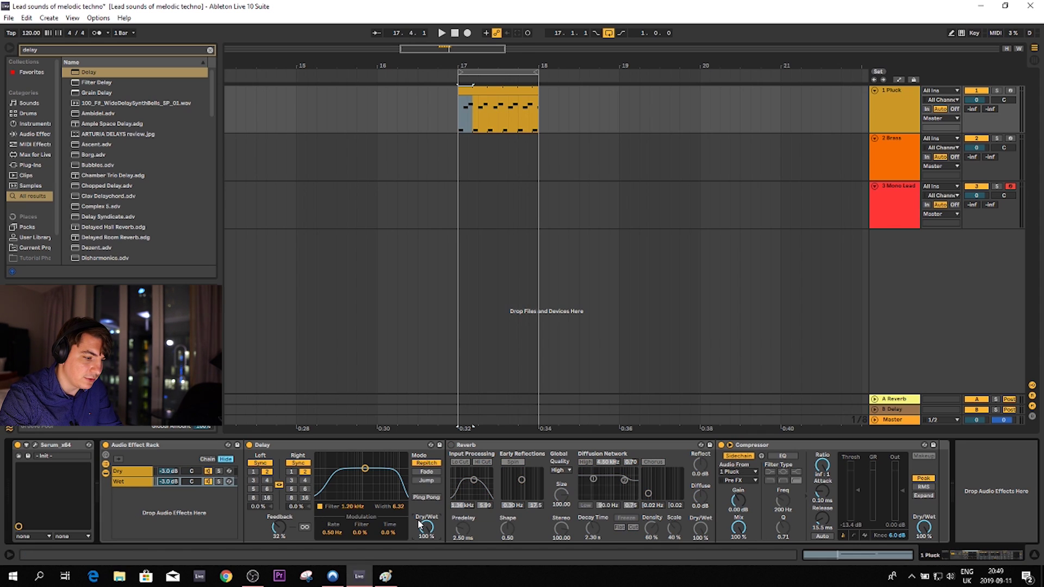
Play the pluck loop while lowering the Compressor's threshold to -21.9 dB and the Delay's feedback to 14%.
key(space)
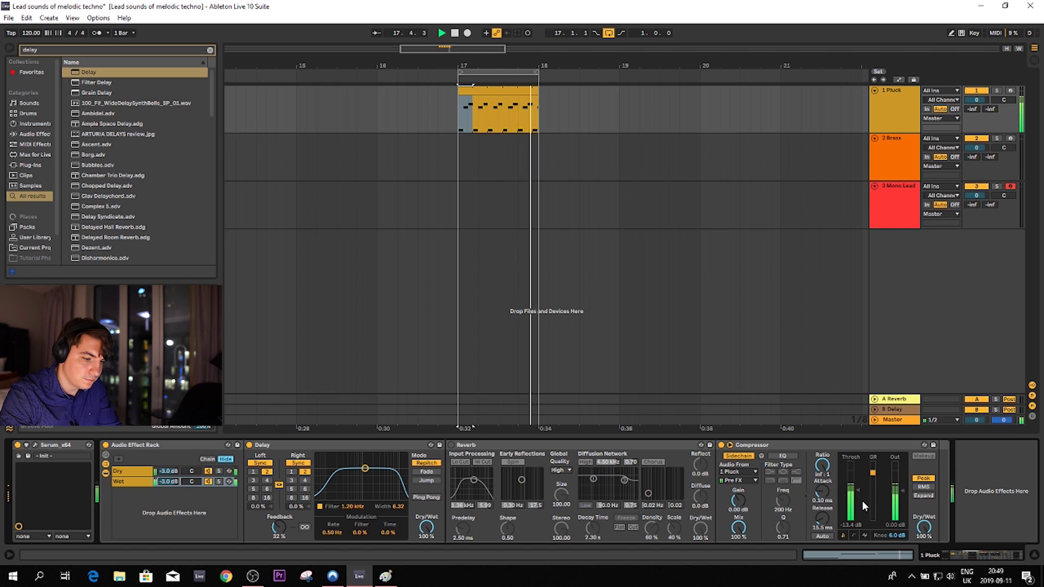
mouse_move(862, 500)
mouse_down()
mouse_move(862, 519)
mouse_move(862, 508)
mouse_up()
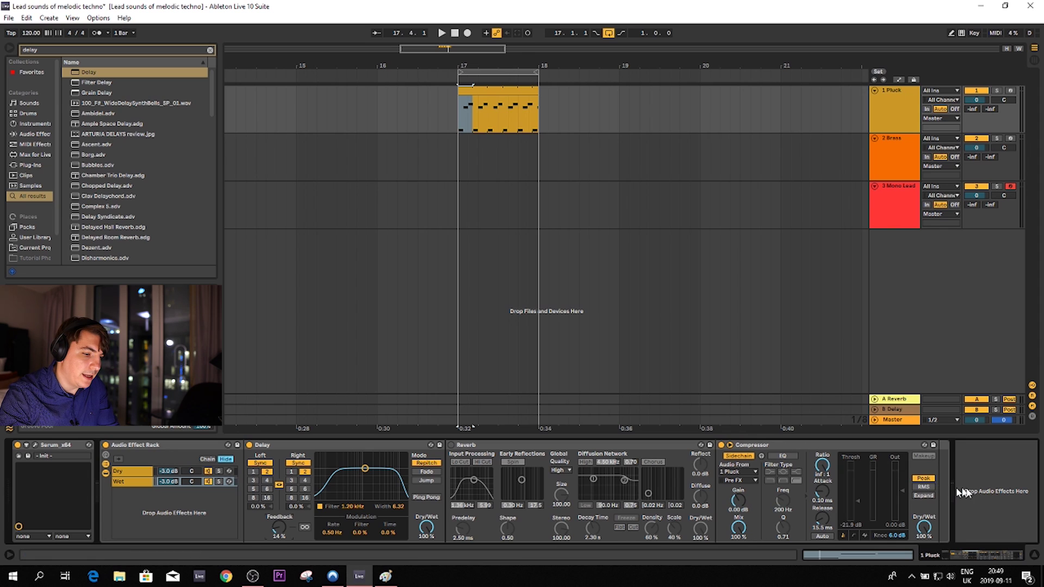
Assign Envelope 2 to the drive of the distortion effect in the Pluck track's Serum, adjust its amount and audition it.
click(34, 444)
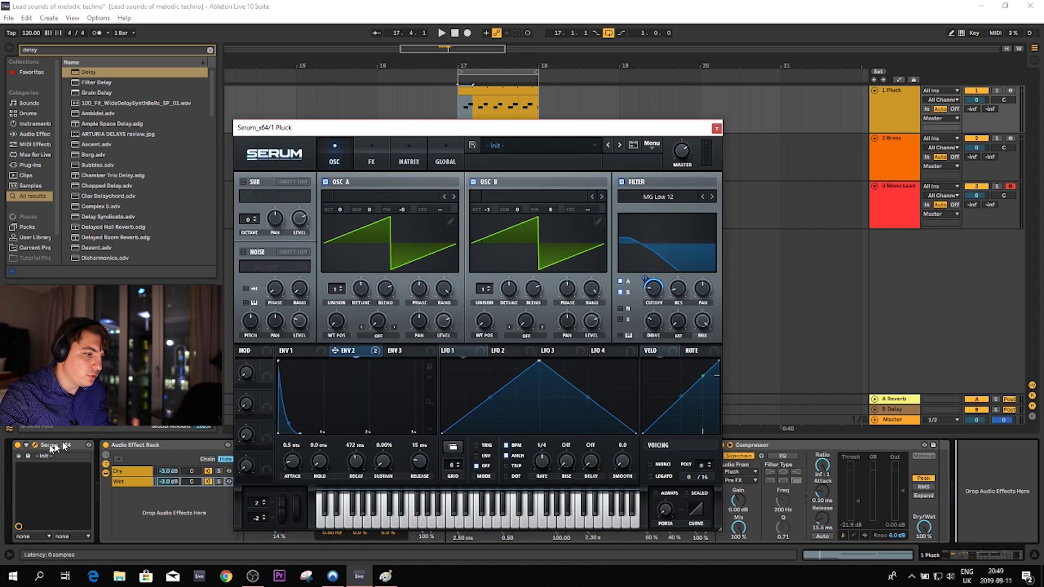
click(372, 158)
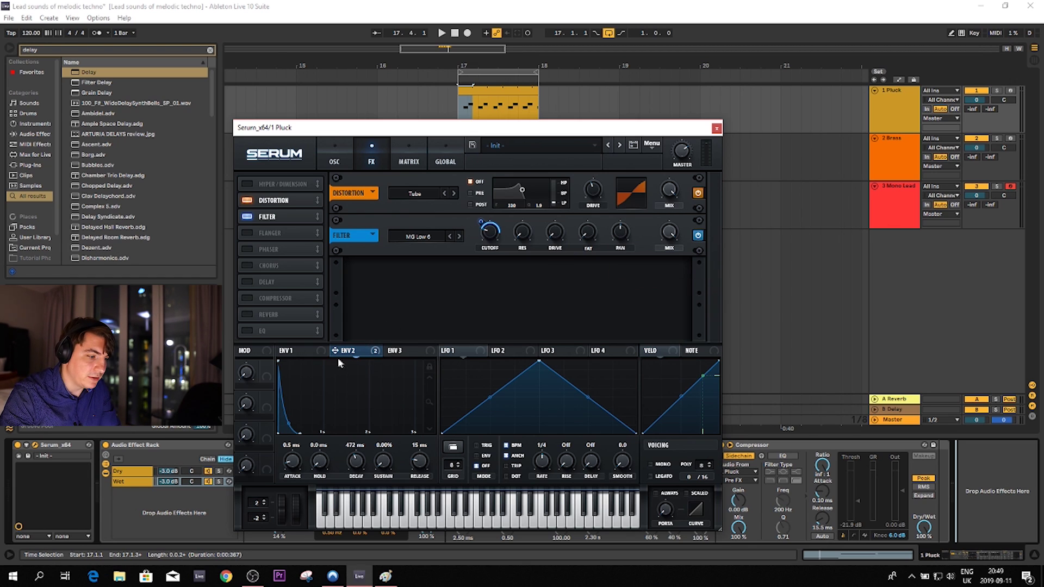
drag(335, 350, 593, 191)
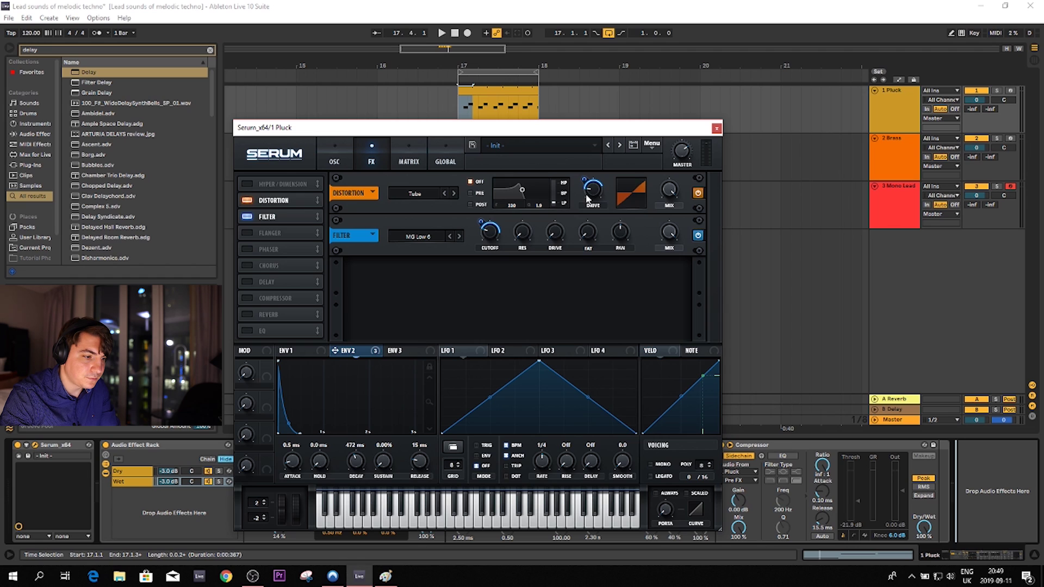
key(space)
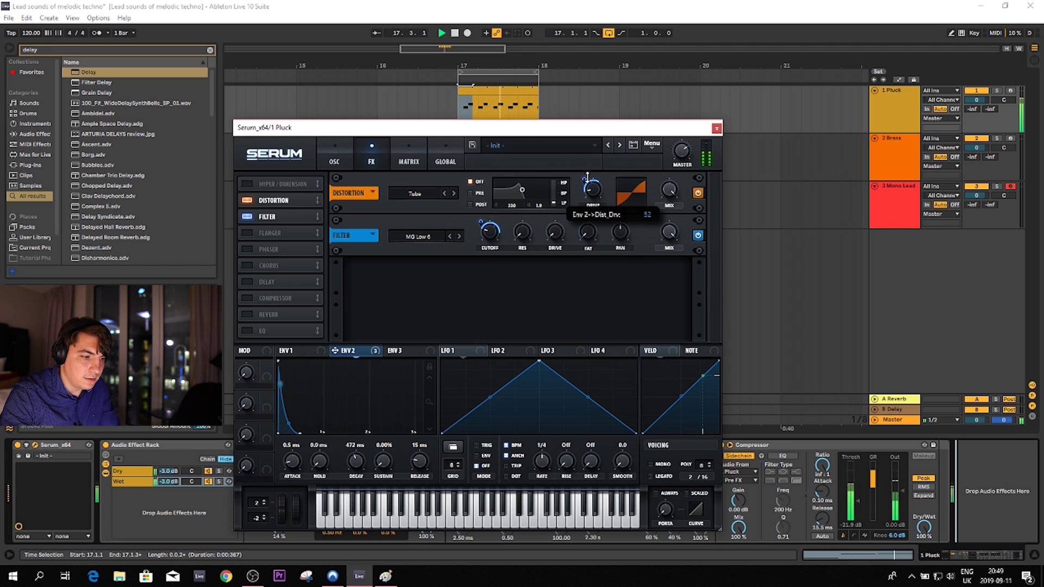
key(space)
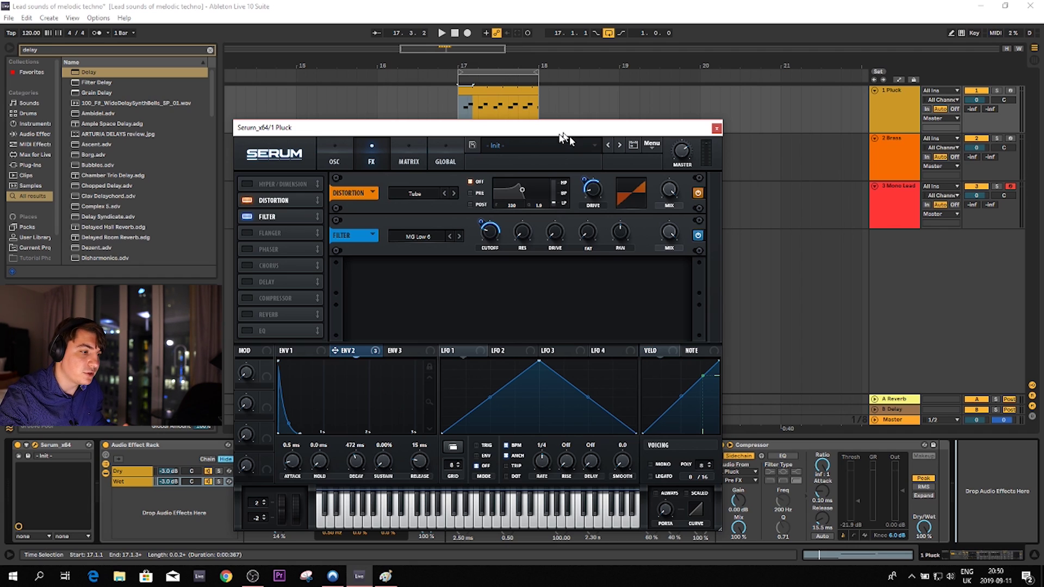
Assign Envelope 2 to oscillator A's fine tuning and audition the pluck.
click(337, 148)
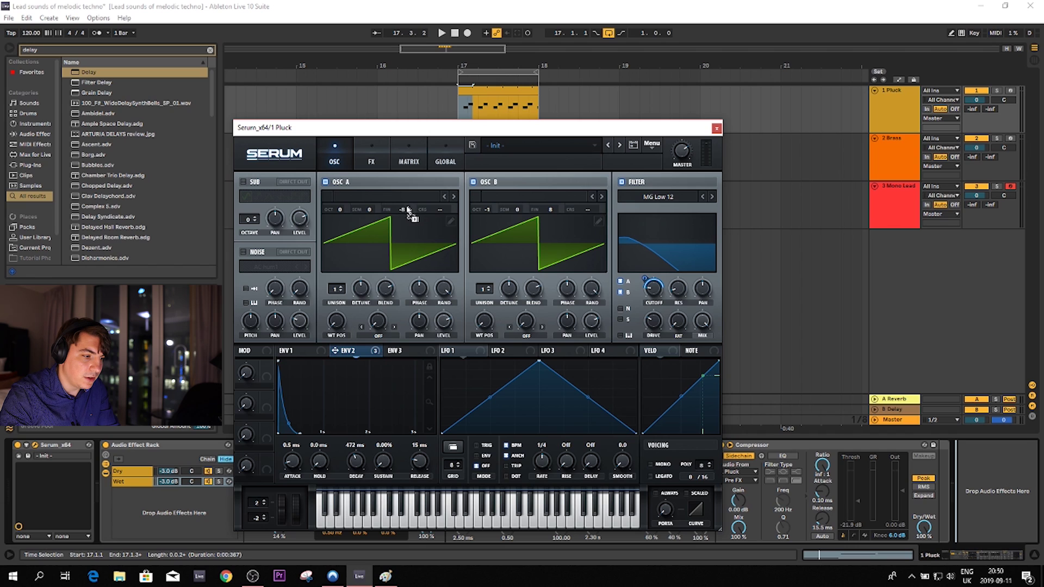
key(space)
drag(415, 208, 417, 233)
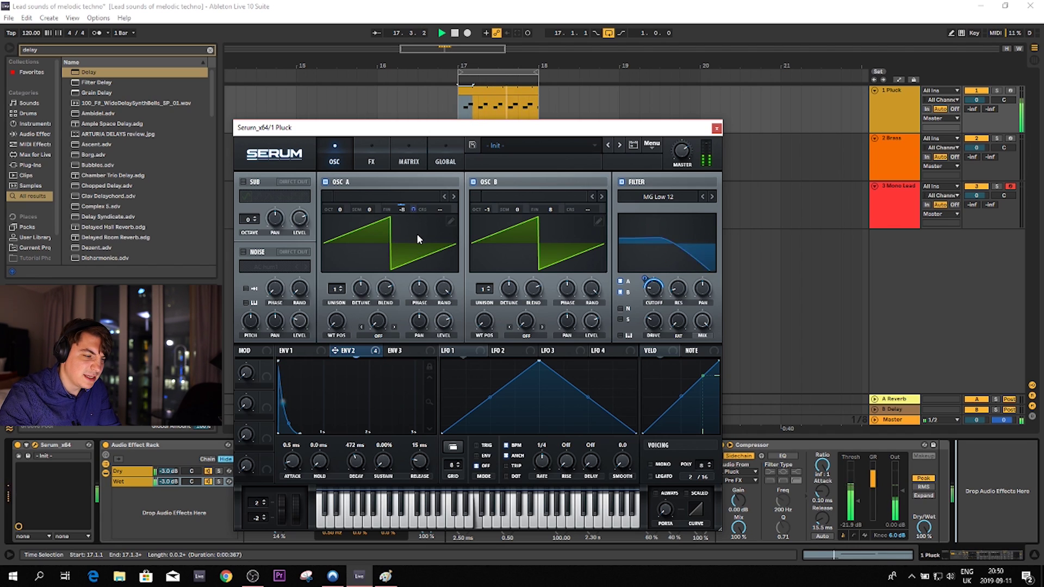
key(space)
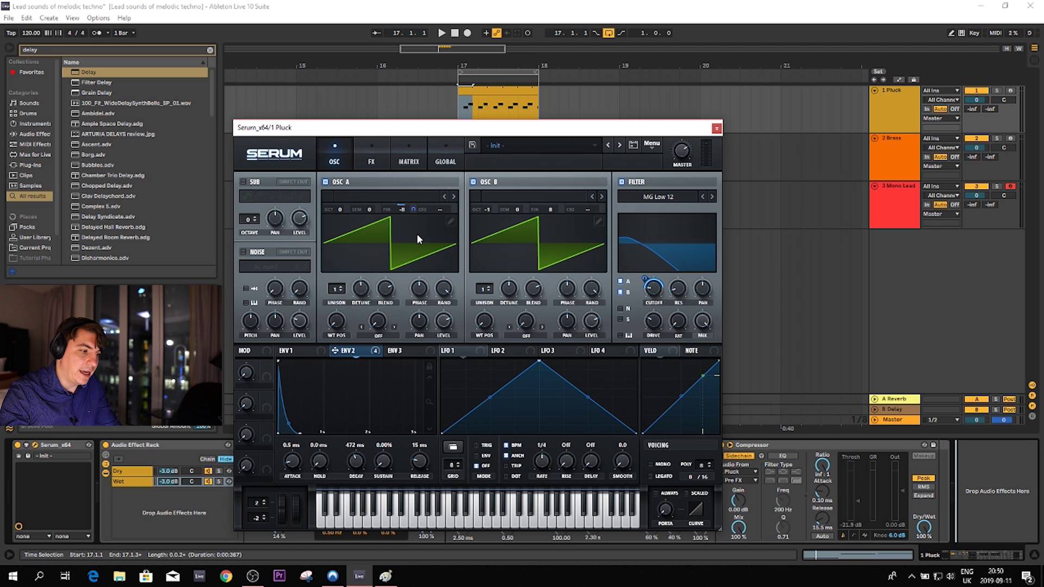
Enable the noise oscillator with the analog ARP pink sample, modulate its level with Envelope 2 and audition the result.
click(243, 252)
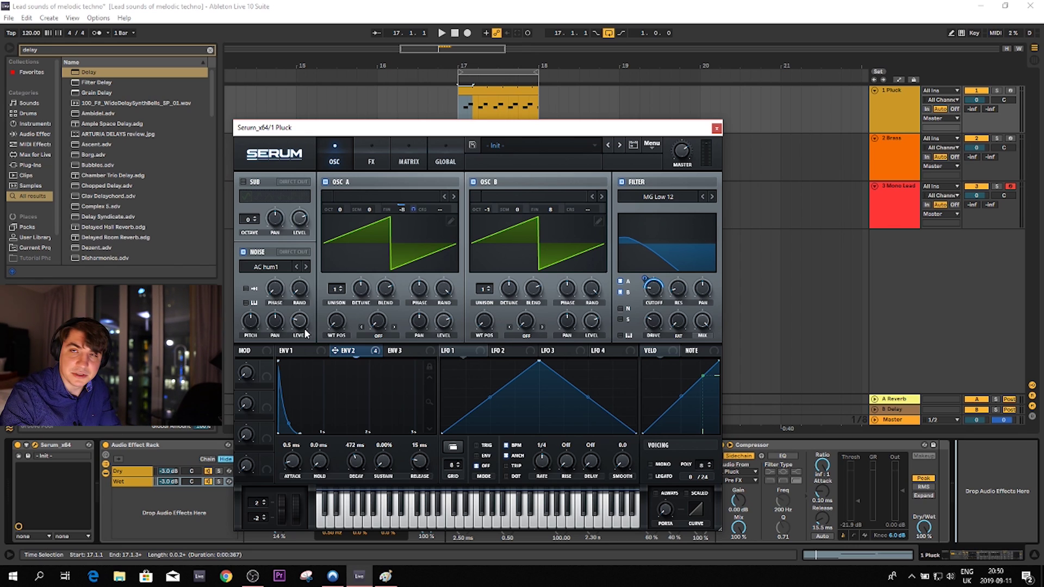
click(278, 269)
mouse_move(315, 281)
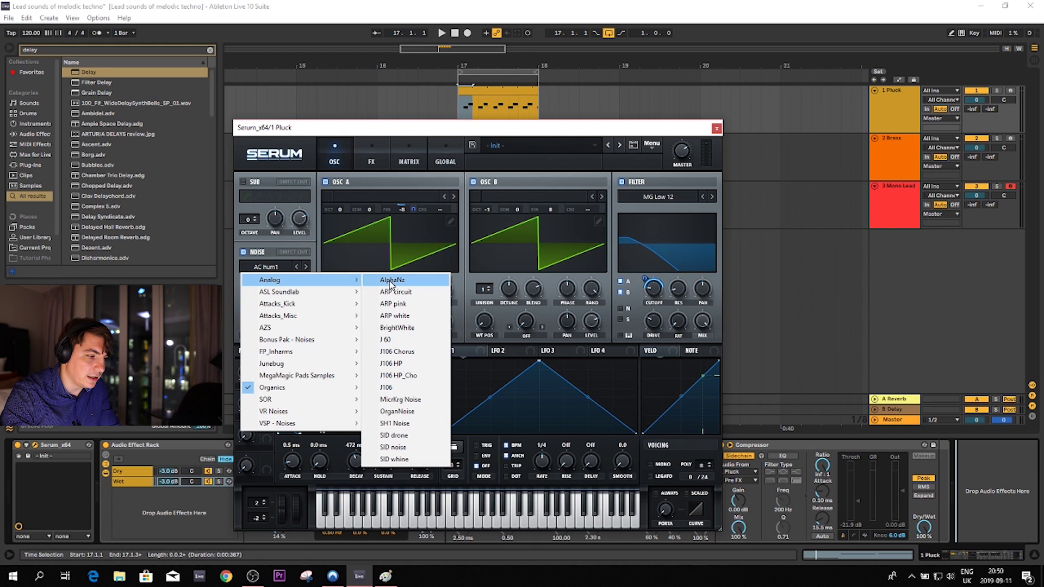
click(395, 303)
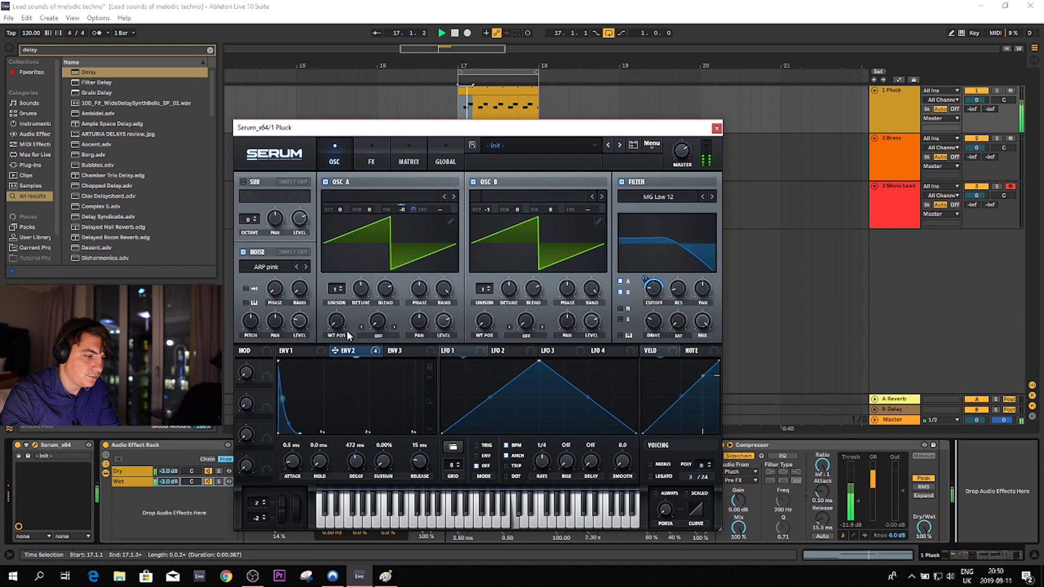
drag(348, 352, 294, 319)
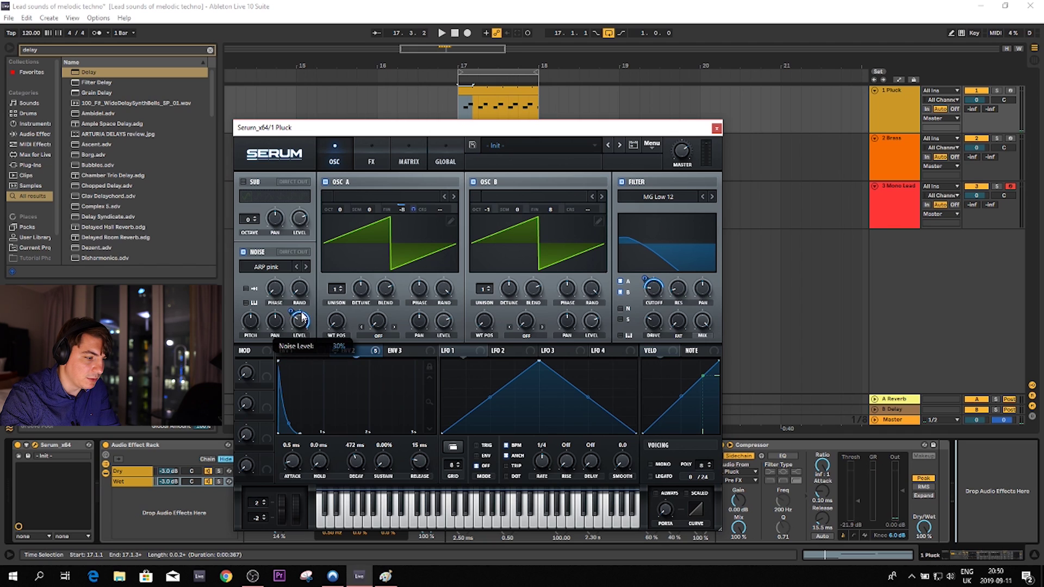
key(space)
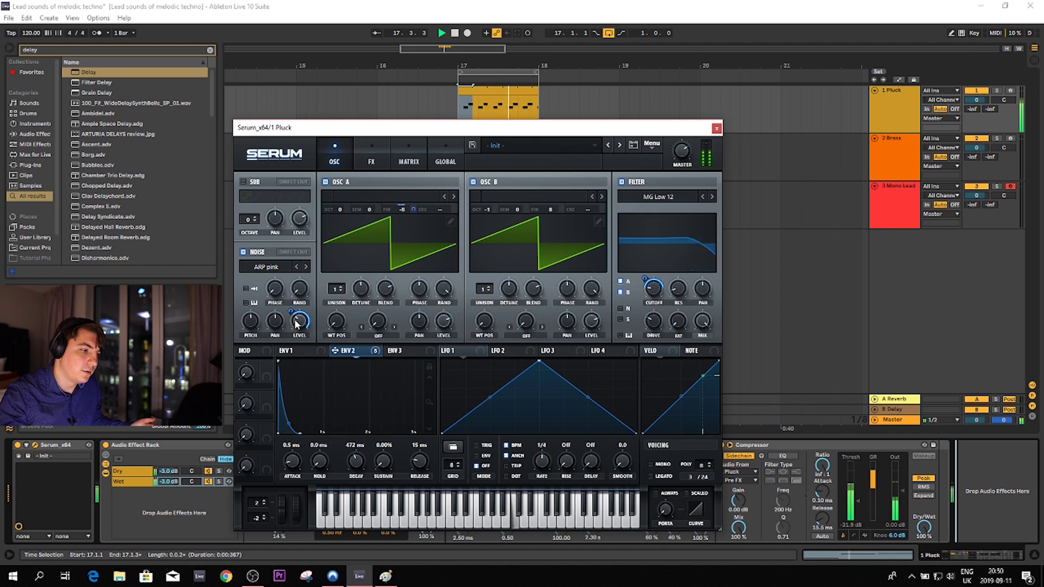
click(454, 33)
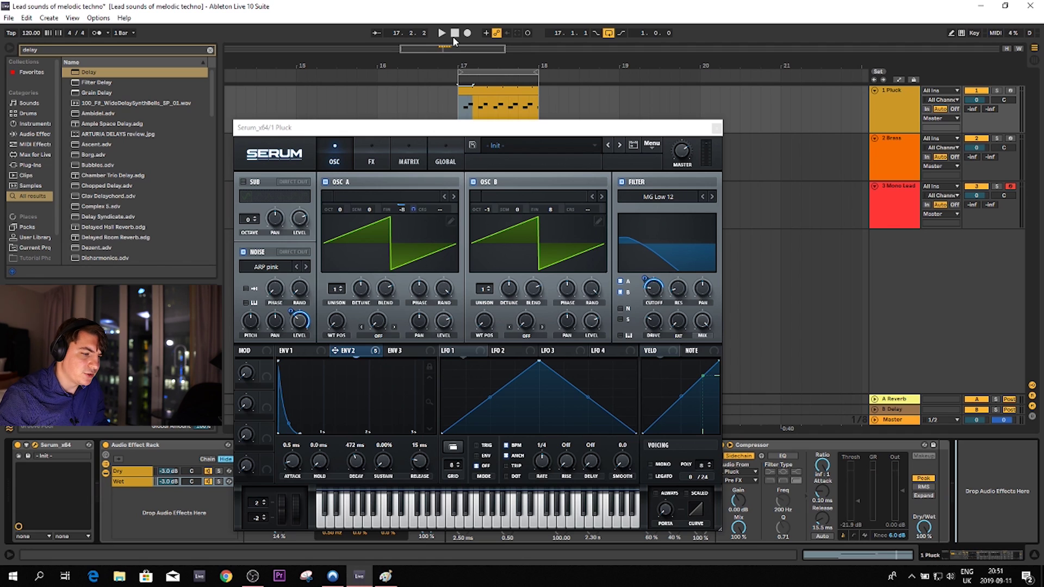
Close the Pluck track's Serum, search the browser for serum and load Serum_x64 onto the Brass track.
click(909, 168)
click(503, 94)
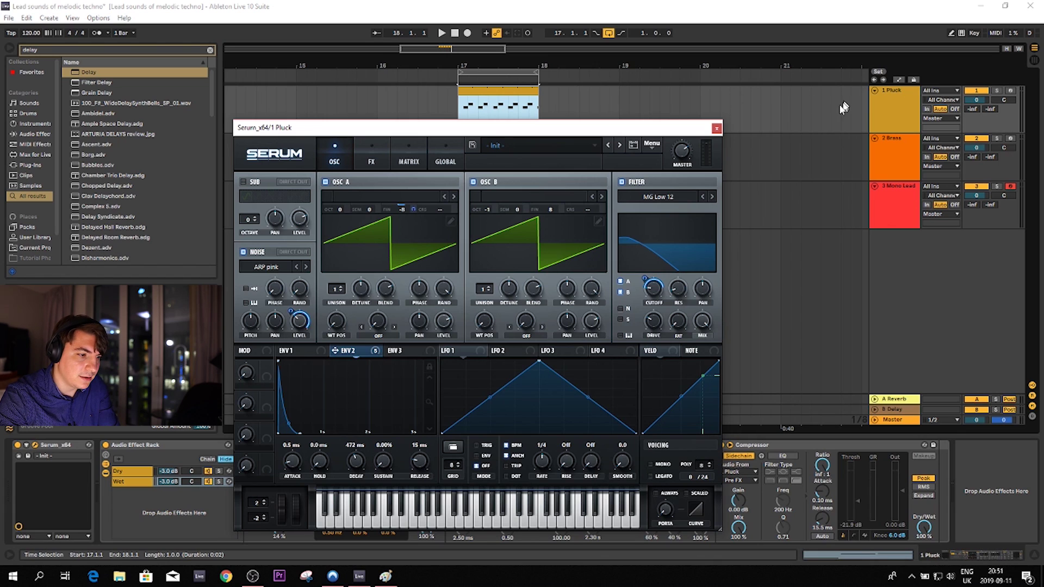
click(716, 129)
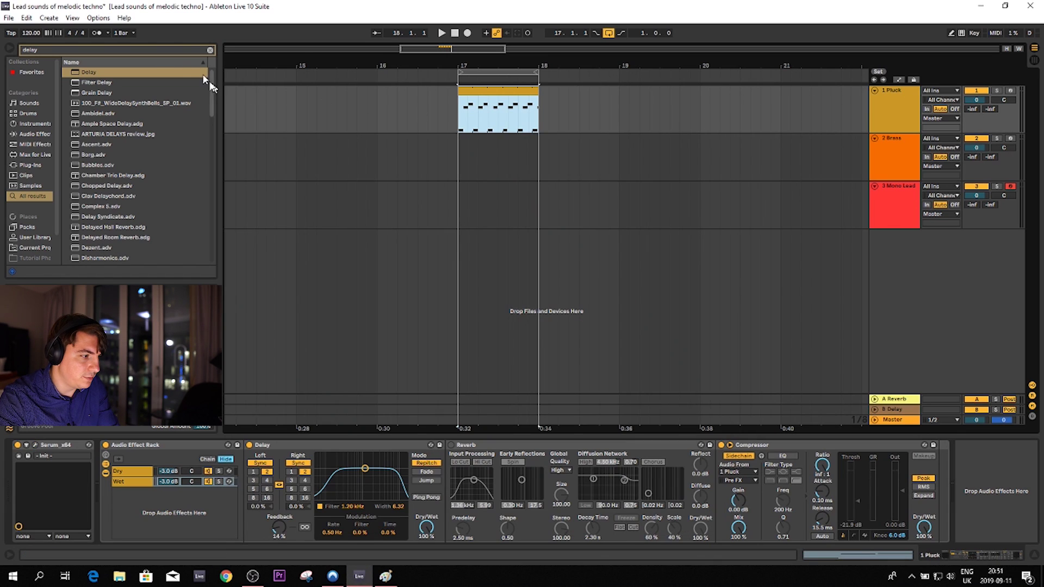
click(136, 48)
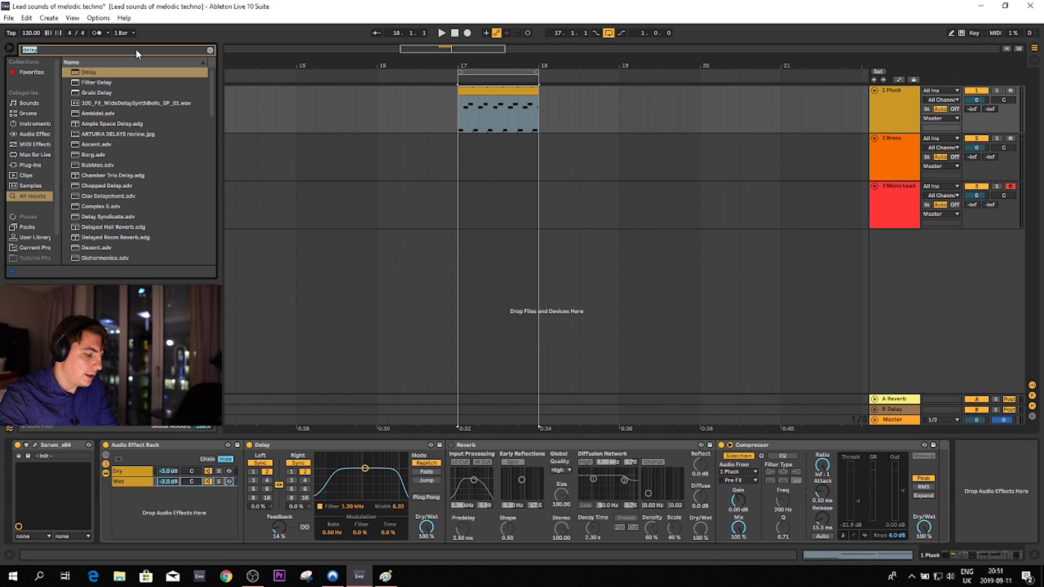
text(serum)
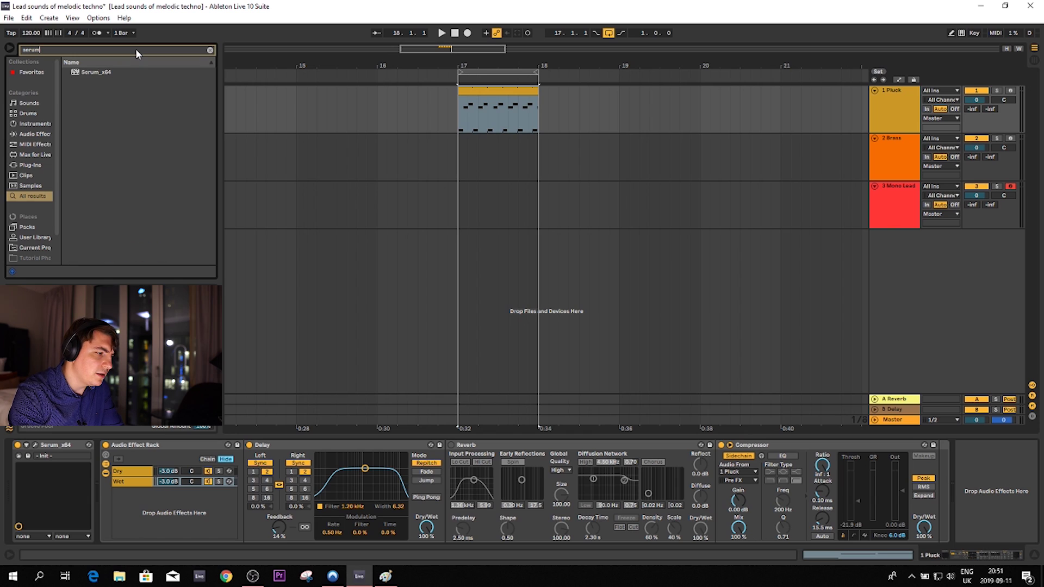
drag(103, 71, 884, 154)
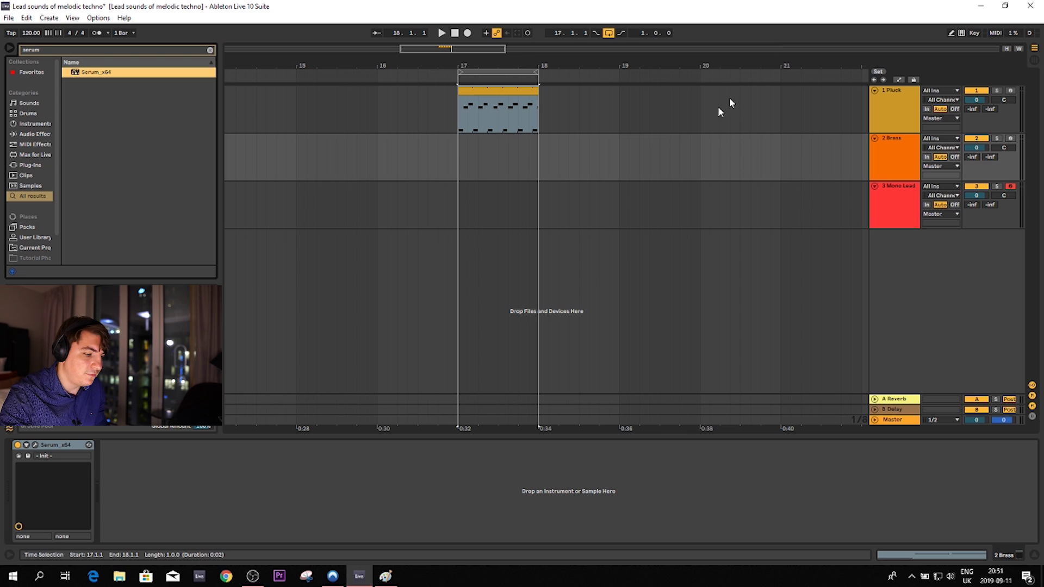
Switch to Paint and start a new blank canvas, discarding the existing sketches without saving.
click(385, 575)
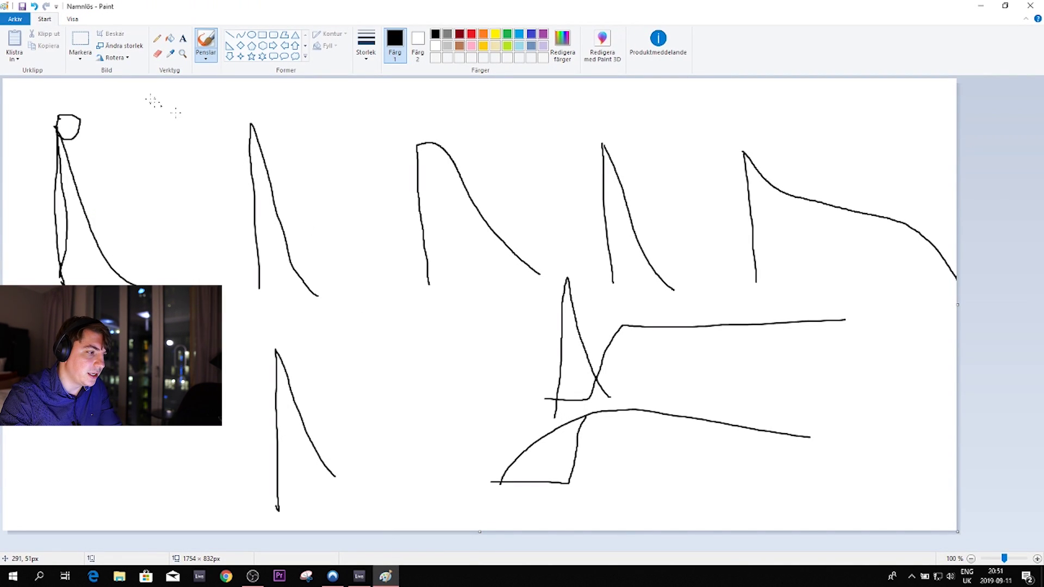
click(14, 19)
click(34, 47)
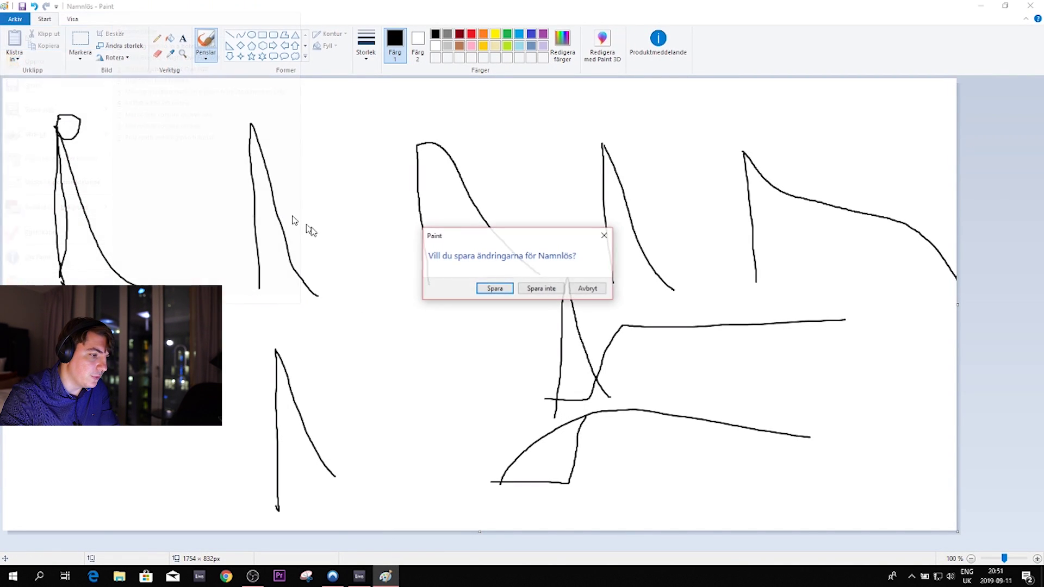
click(542, 287)
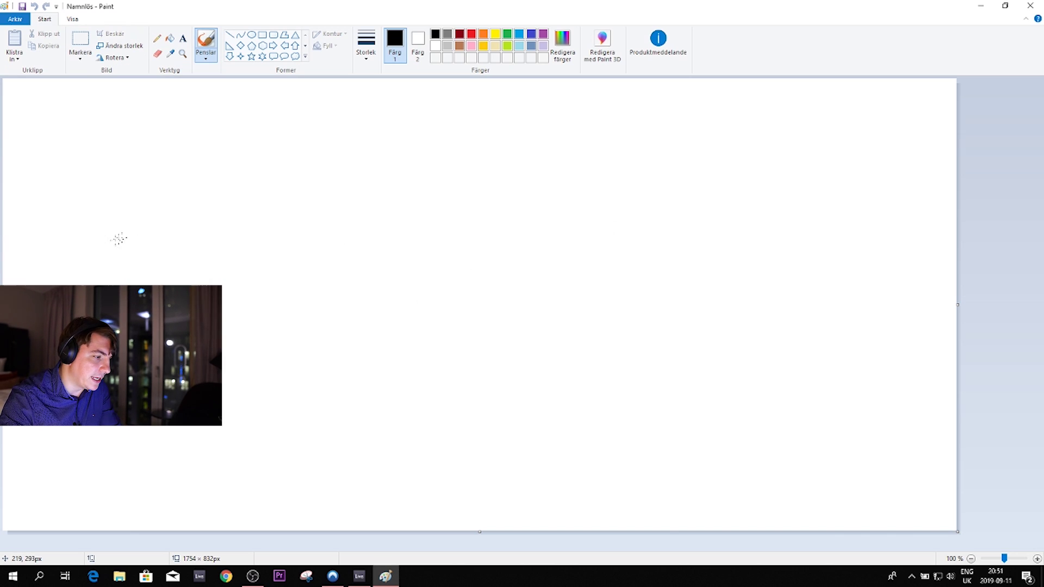
Sketch a slowly rising brass envelope with a sharp fall, add a dashed faster-rising attack curve, and return to Ableton Live.
mouse_move(18, 258)
mouse_down()
mouse_move(79, 224)
mouse_move(162, 141)
mouse_move(180, 102)
mouse_move(191, 174)
mouse_move(248, 256)
mouse_up()
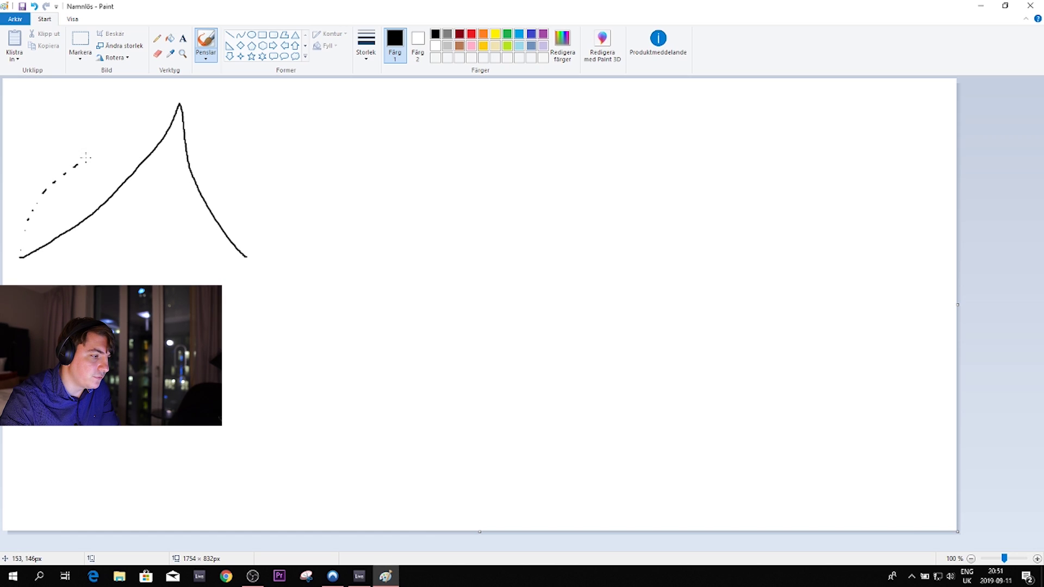
drag(129, 135, 182, 109)
drag(40, 194, 48, 188)
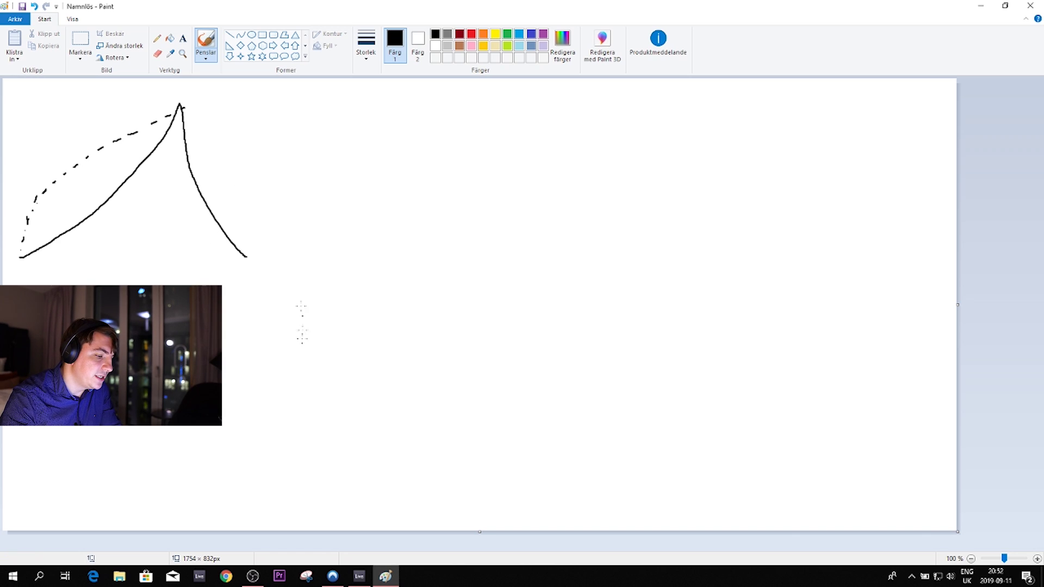
click(359, 575)
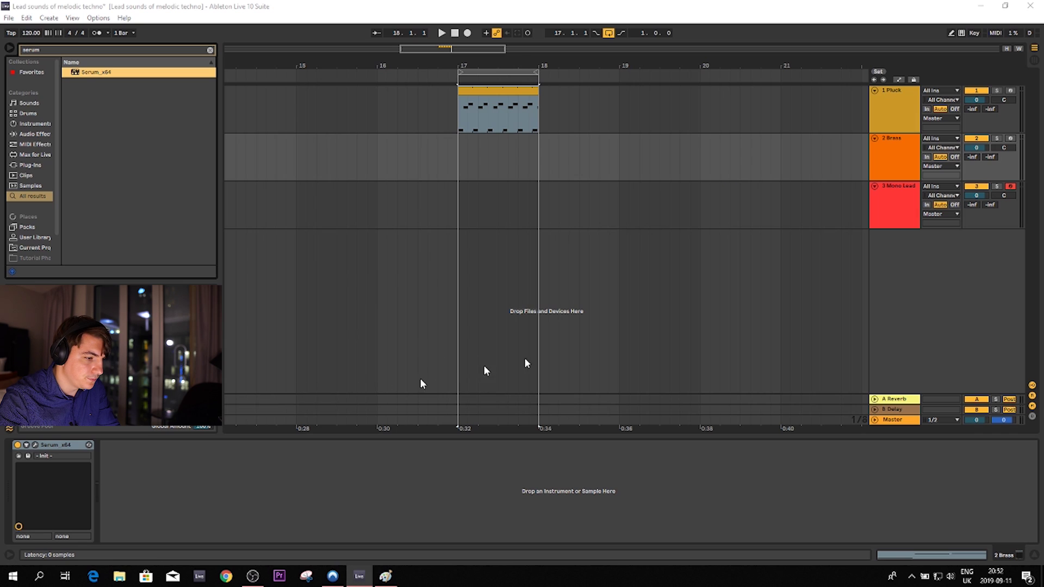
Show the Brass track's Serum, solo the Brass track and copy the Pluck clip at bar 17 onto it.
key(ctrl+alt+p)
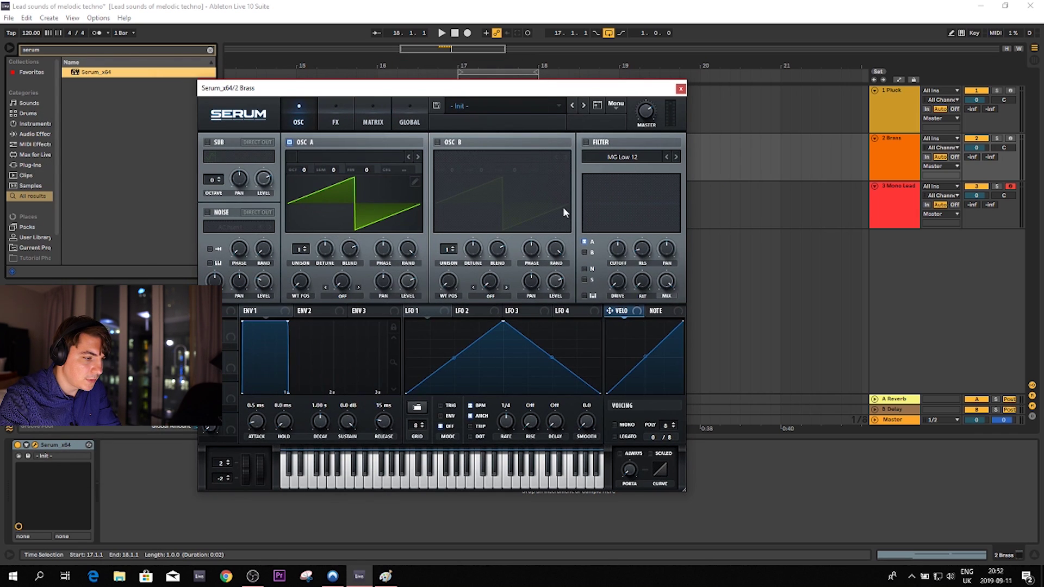
key(space)
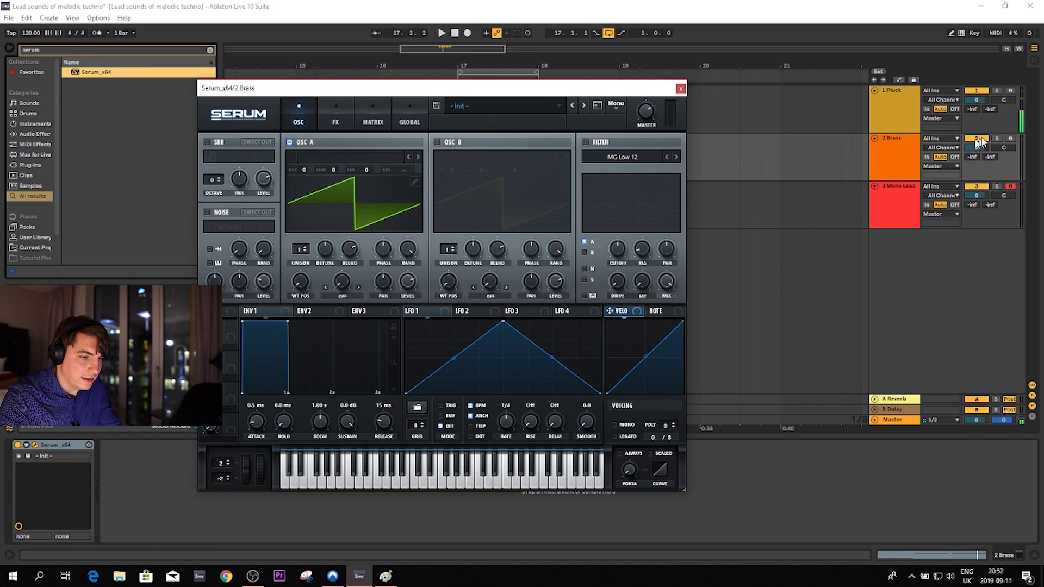
click(996, 138)
drag(592, 91, 610, 239)
drag(523, 131, 499, 148)
Open the Brass clip's notes, close the Serum window and enlarge the note editor.
double_click(494, 140)
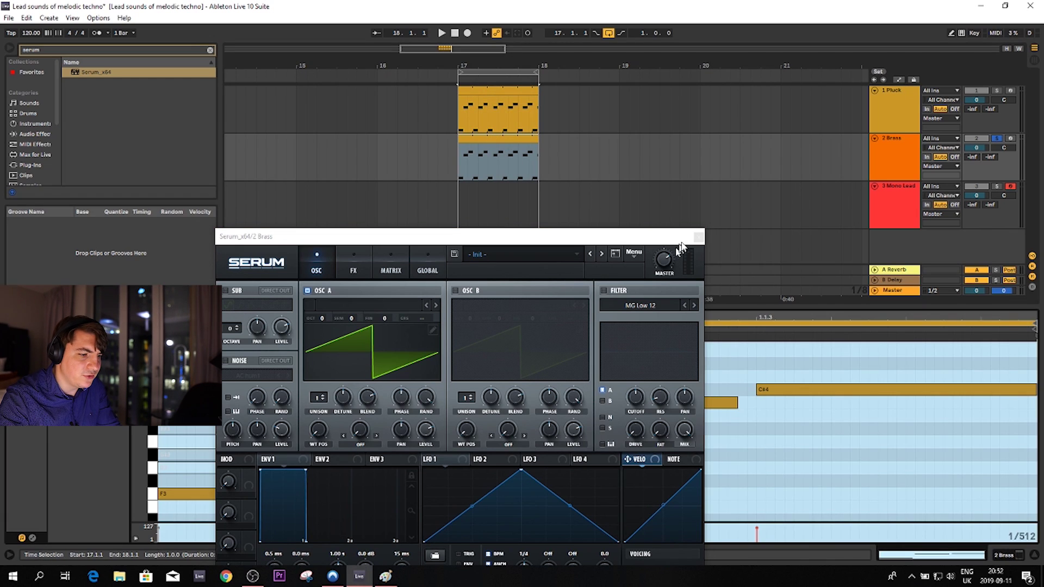
click(698, 237)
drag(625, 307, 612, 199)
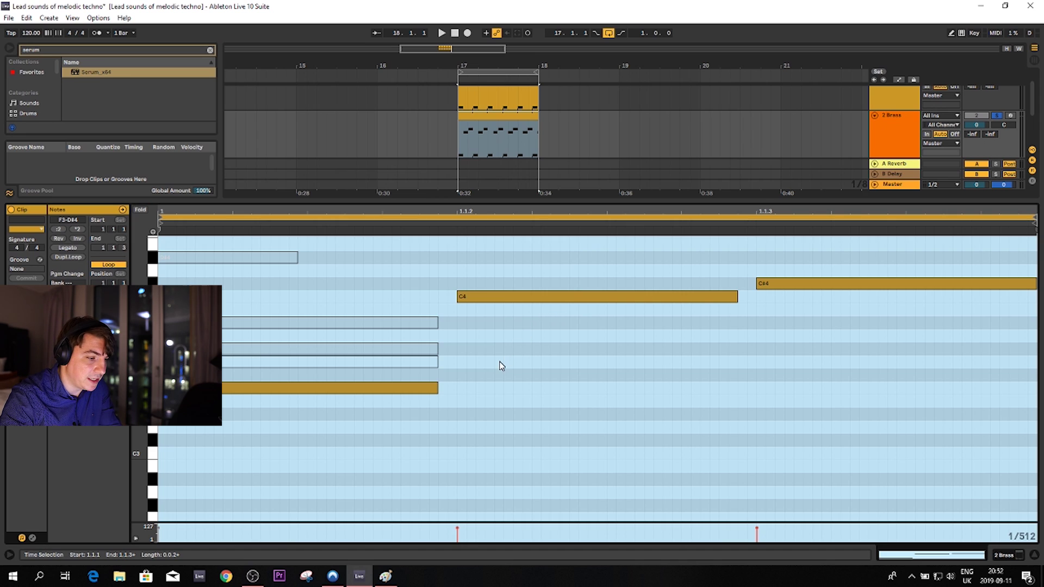
Separate the first beat of the Brass clip at bar 17 and stretch its notes to double length.
click(574, 390)
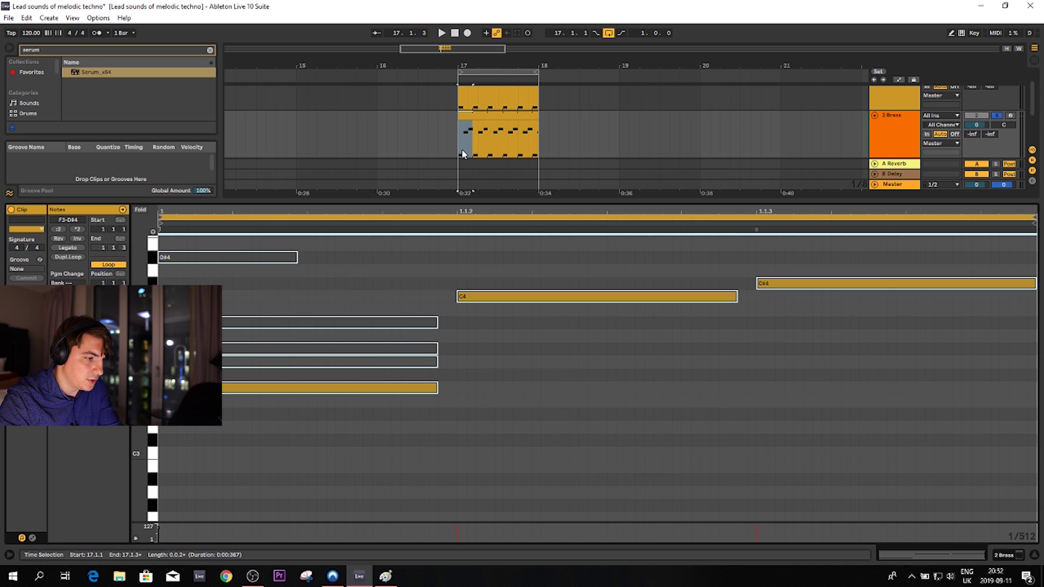
click(464, 115)
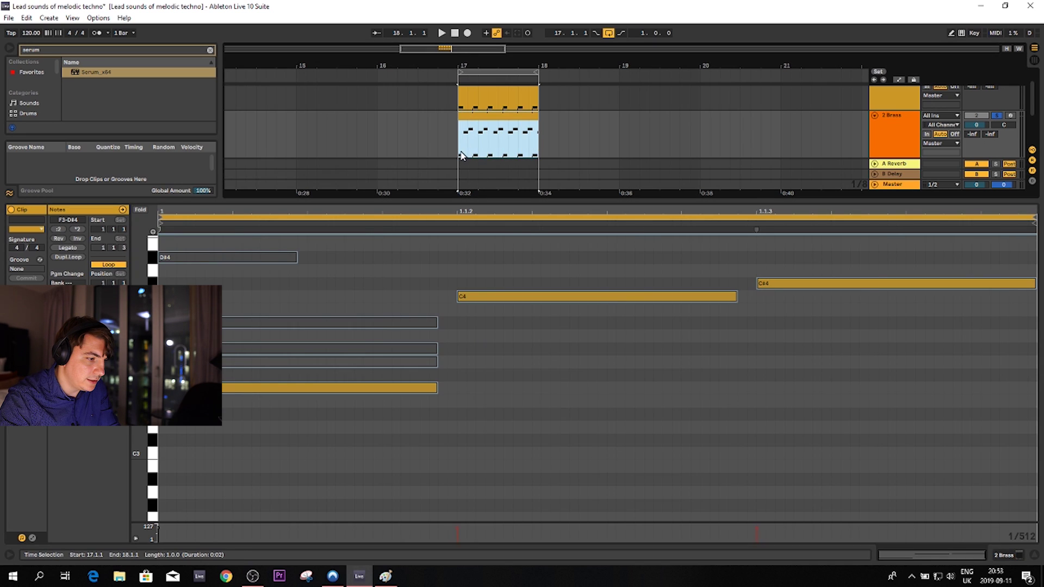
drag(462, 152, 479, 125)
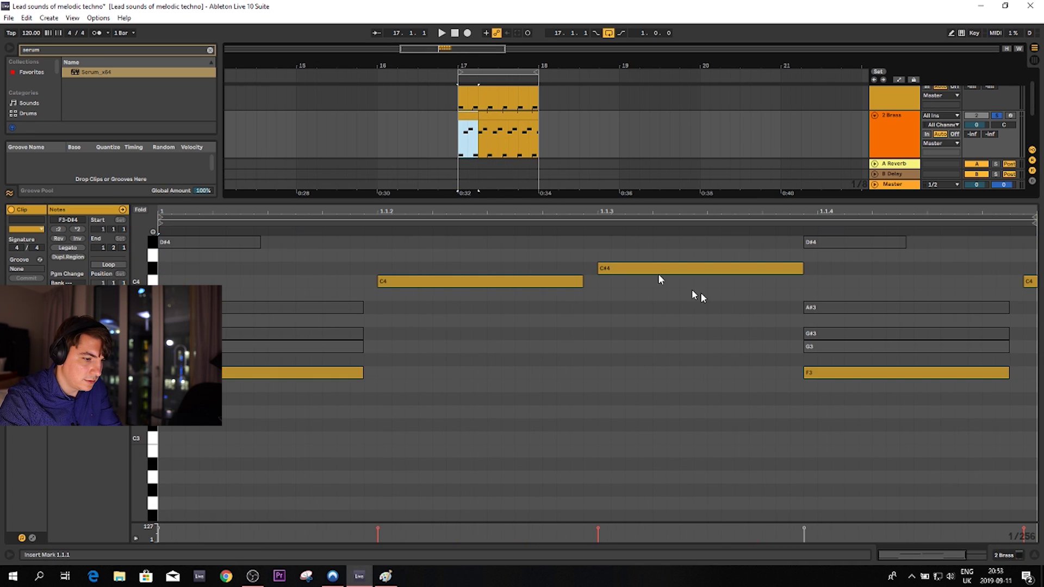
click(804, 421)
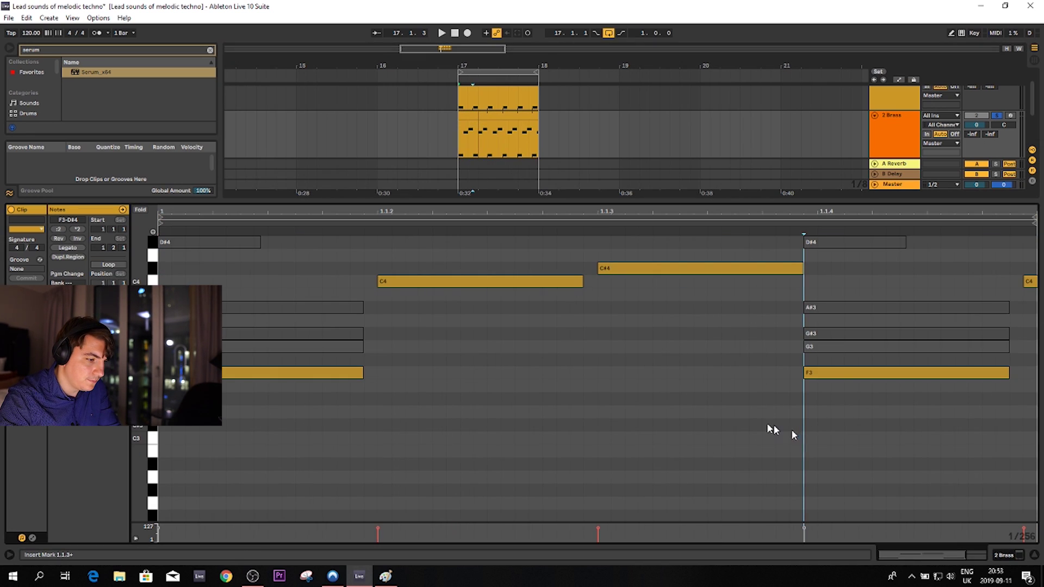
click(77, 229)
scroll(480, 207, down, 3)
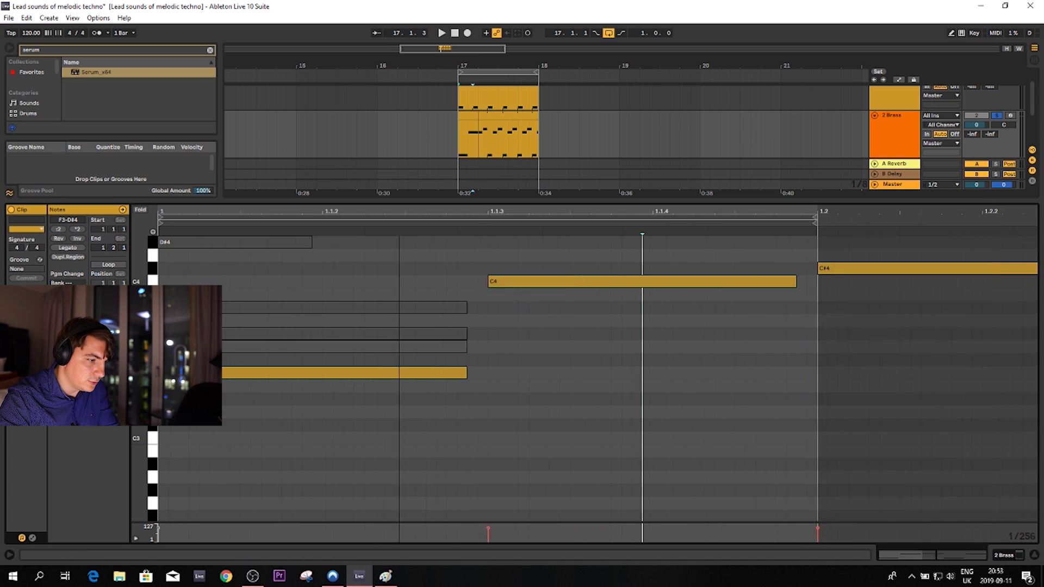
Extend the stretched Brass clip's loop range to 1.3 and delete the C4 note just before that point.
drag(519, 219, 912, 217)
mouse_move(895, 218)
mouse_down()
mouse_move(911, 218)
mouse_move(879, 217)
mouse_up()
click(919, 281)
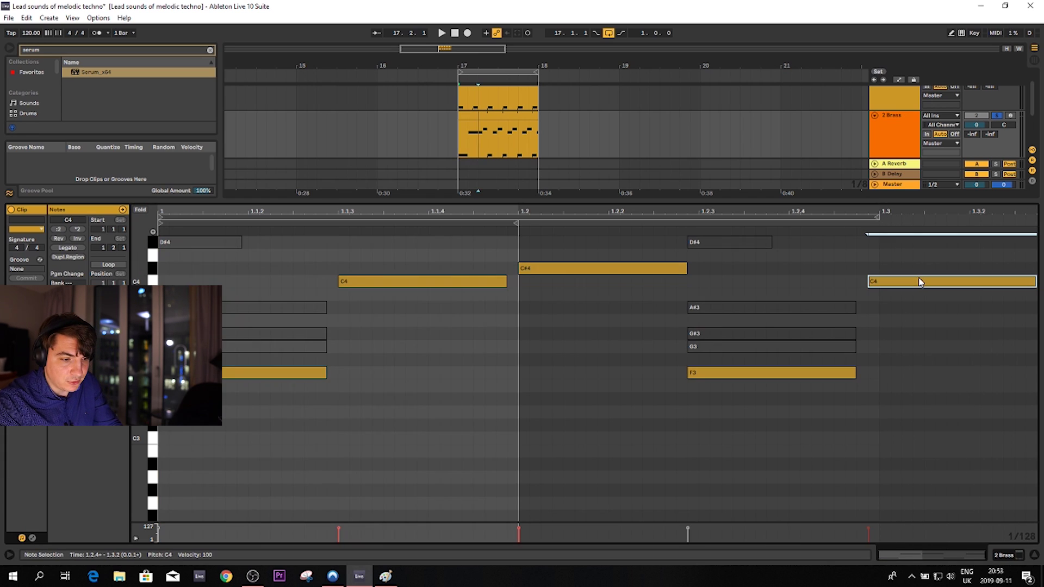
key(Delete)
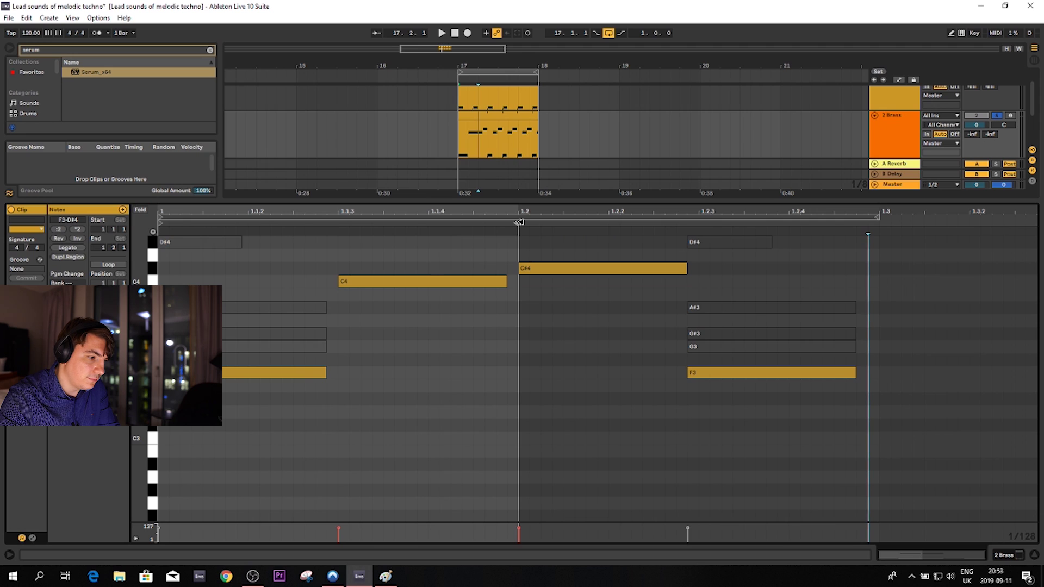
Make the stretched Brass clip two beats long, duplicate it over the second half of bar 17 and play it.
click(597, 235)
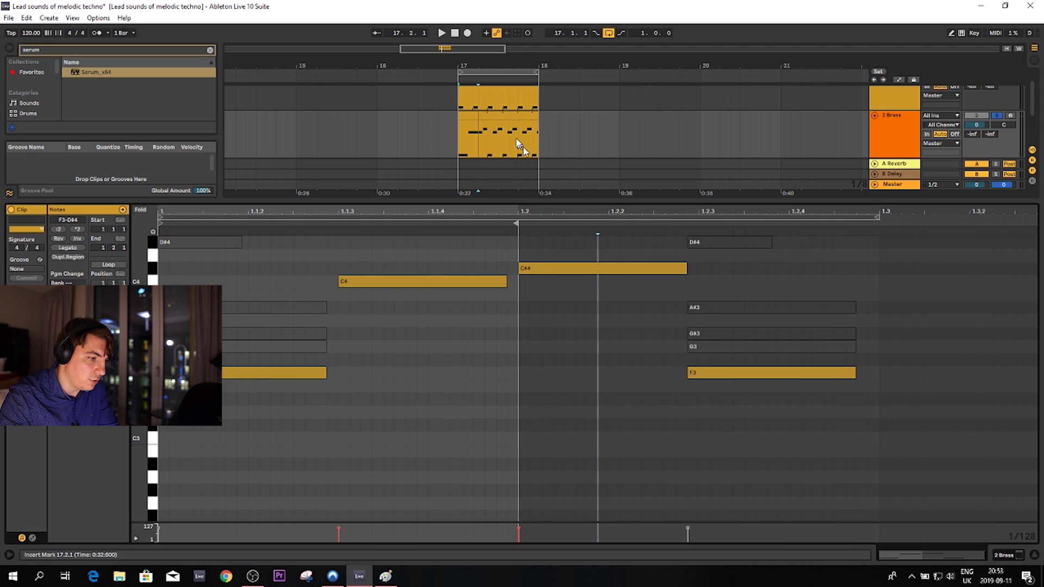
drag(537, 115, 498, 115)
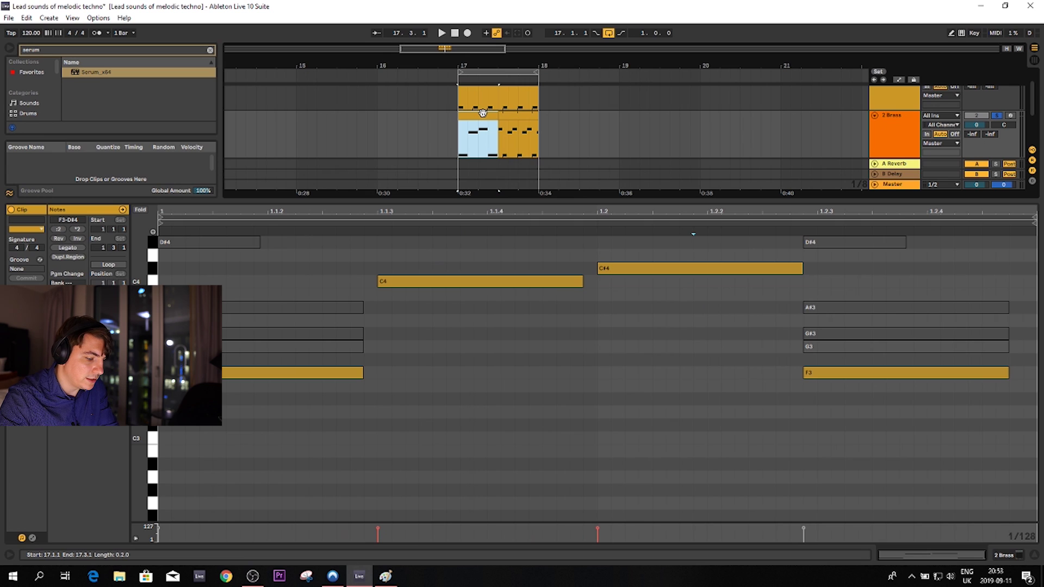
key(ctrl+d)
key(space)
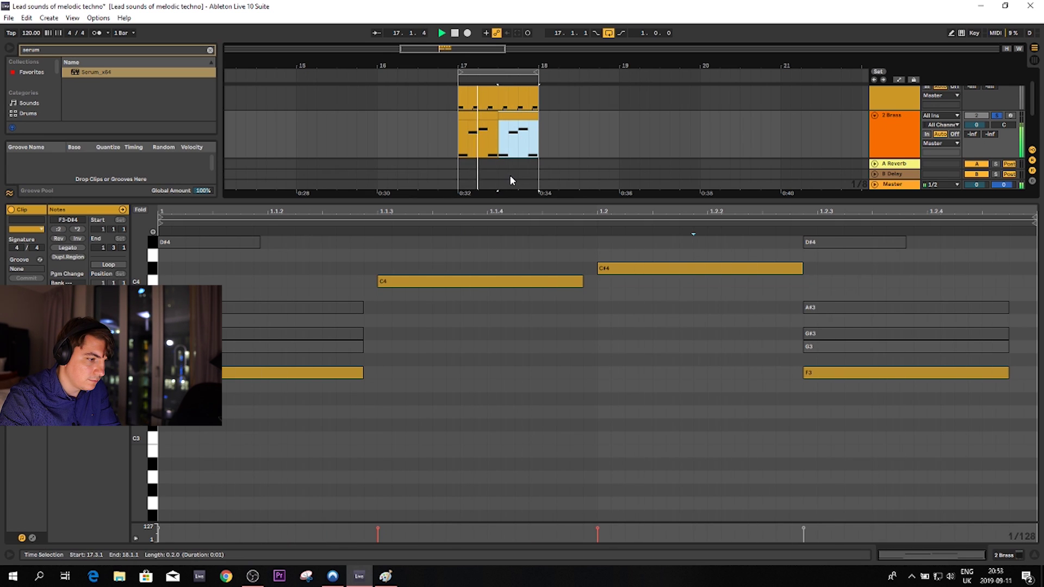
In the duplicated Brass clip, place a C#4 at 1.1.4 and a C4 above the last F3, and join both halves into one clip.
drag(443, 277, 549, 285)
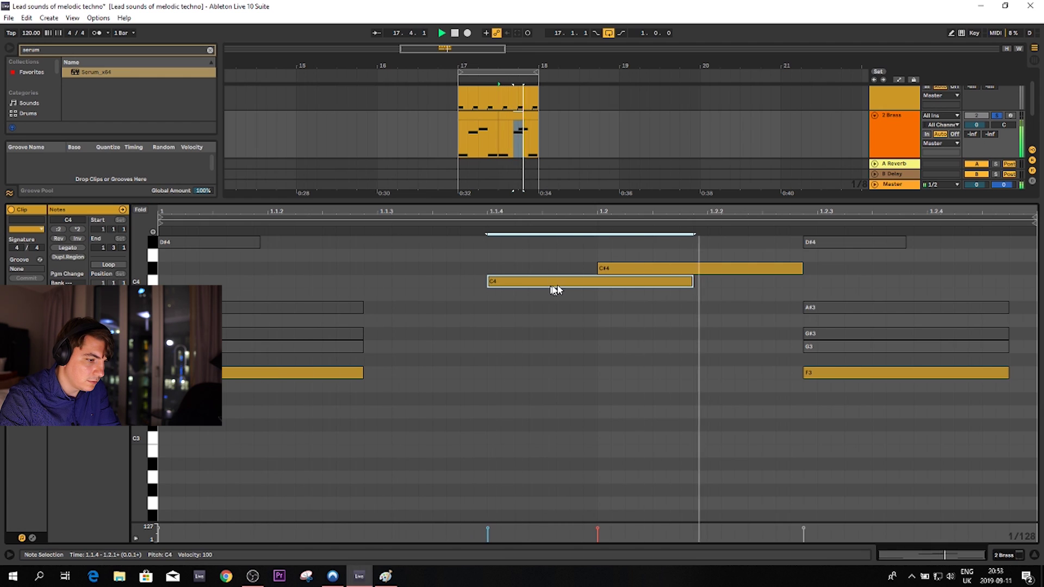
drag(677, 270, 887, 272)
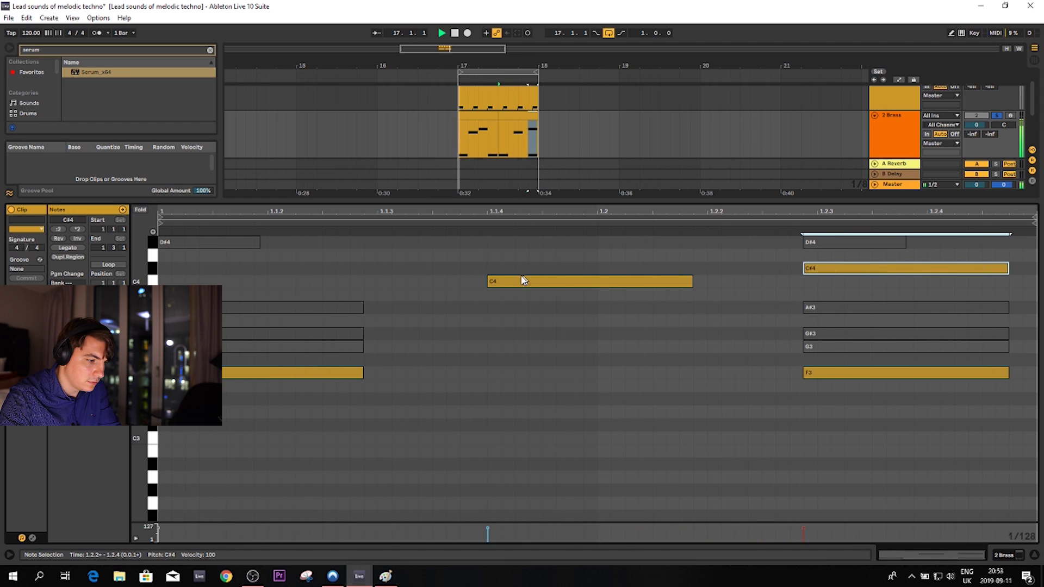
drag(522, 281, 520, 276)
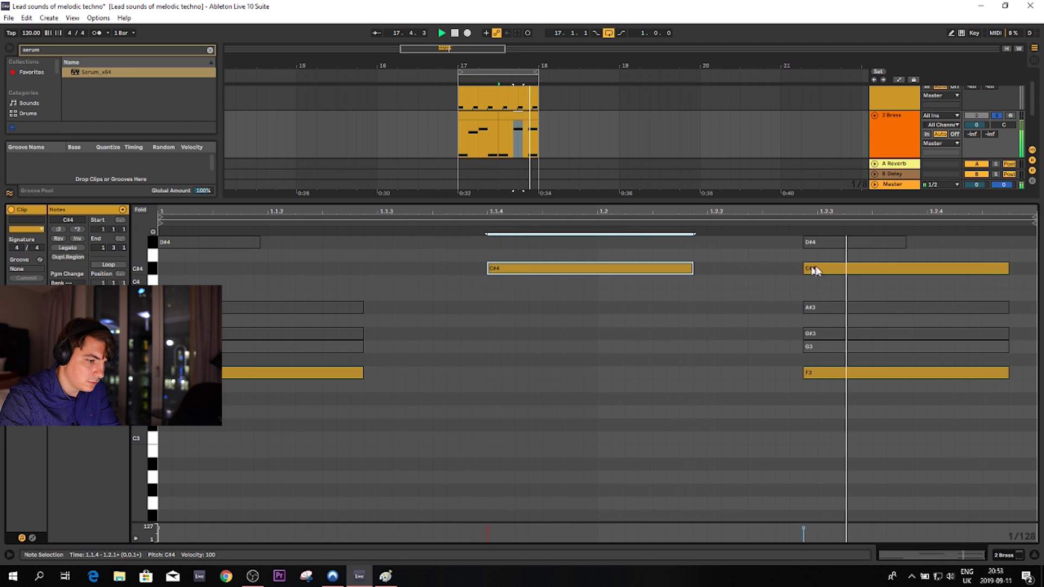
drag(813, 271, 825, 282)
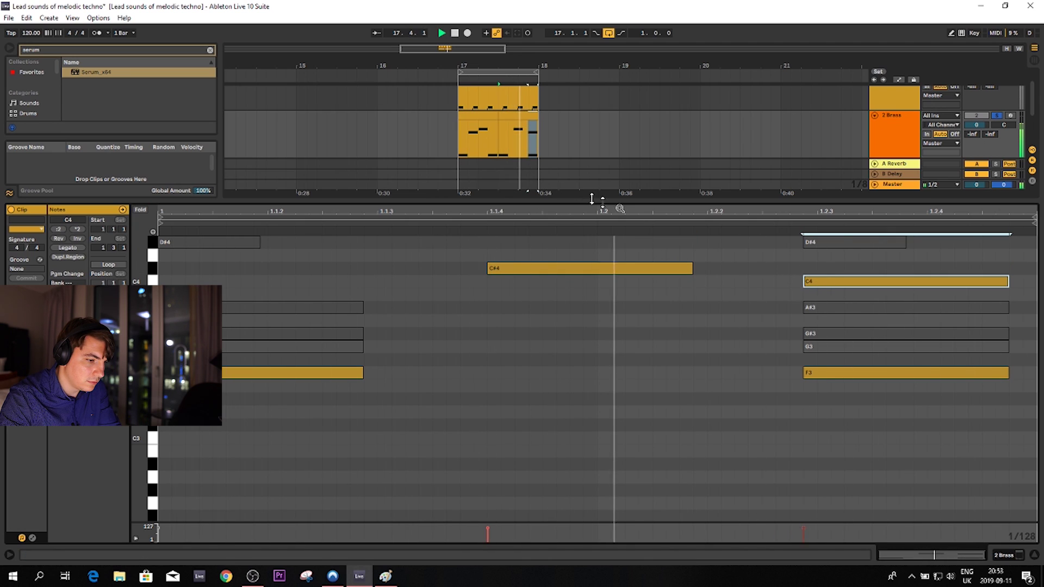
click(493, 118)
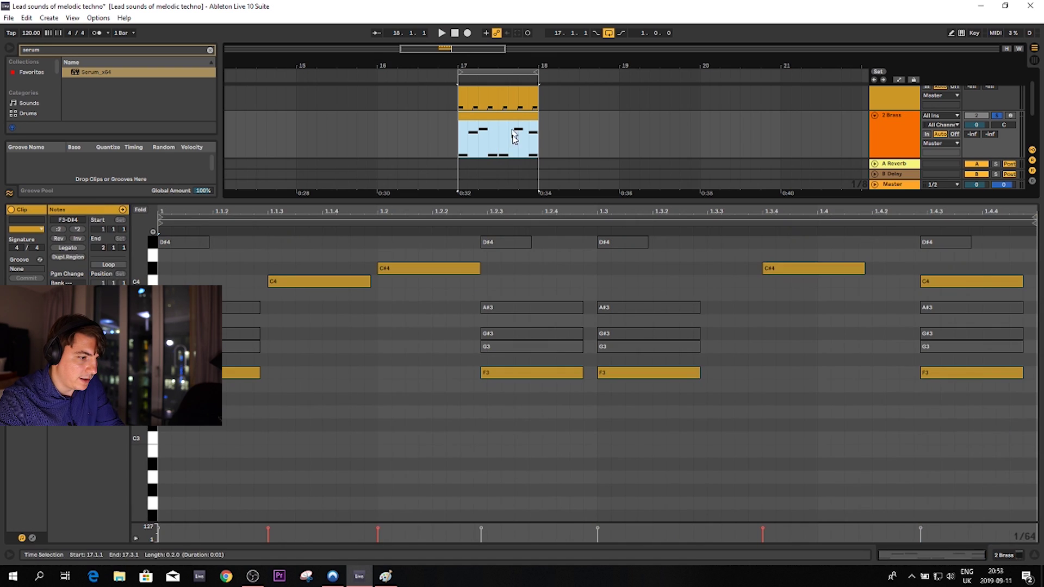
Delete the middle F3 note just before 1.2.3 in the Brass clip and listen to the pattern.
drag(720, 345, 529, 394)
click(528, 375)
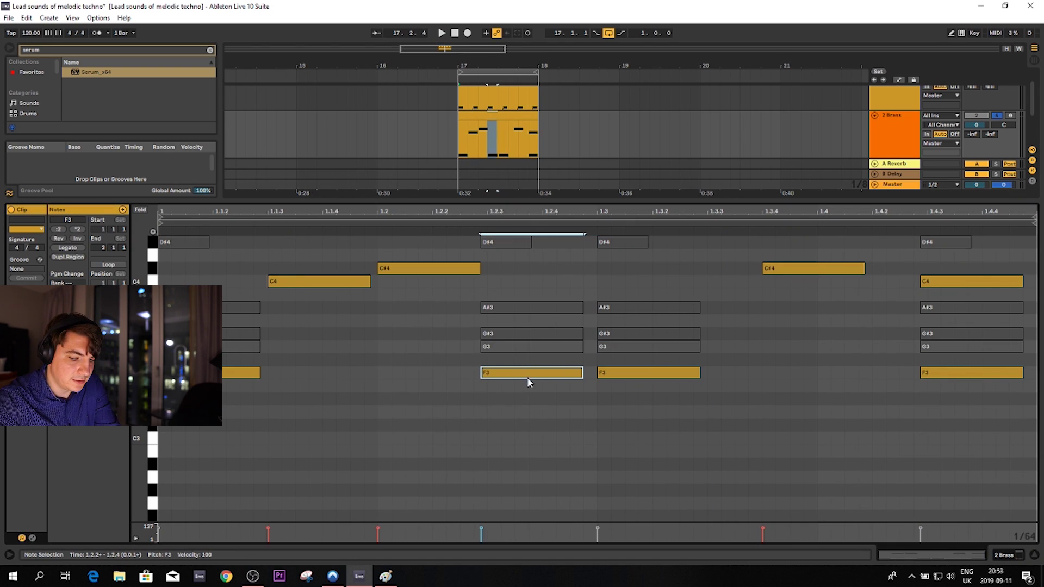
key(Delete)
key(space)
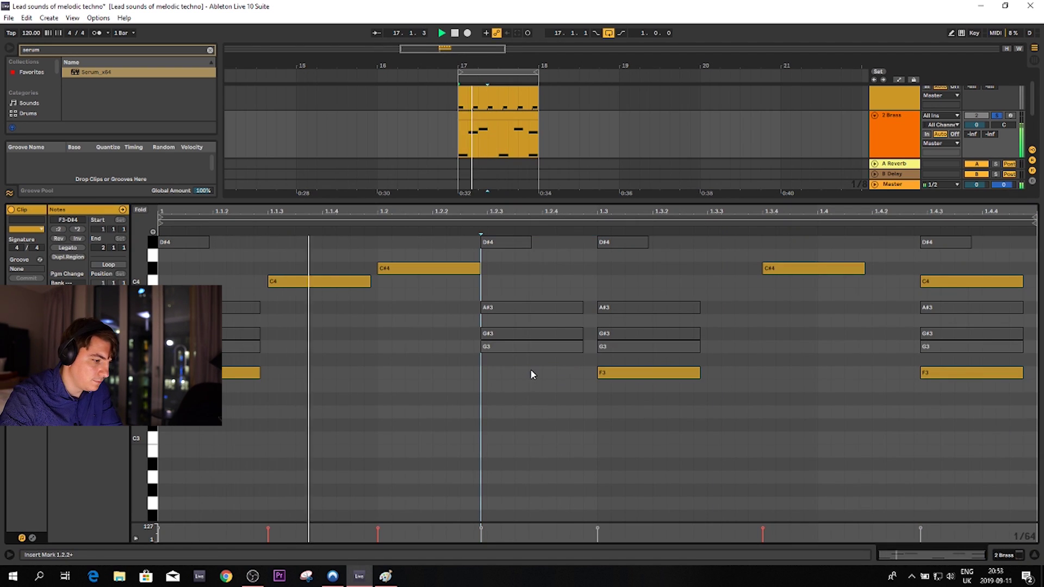
key(space)
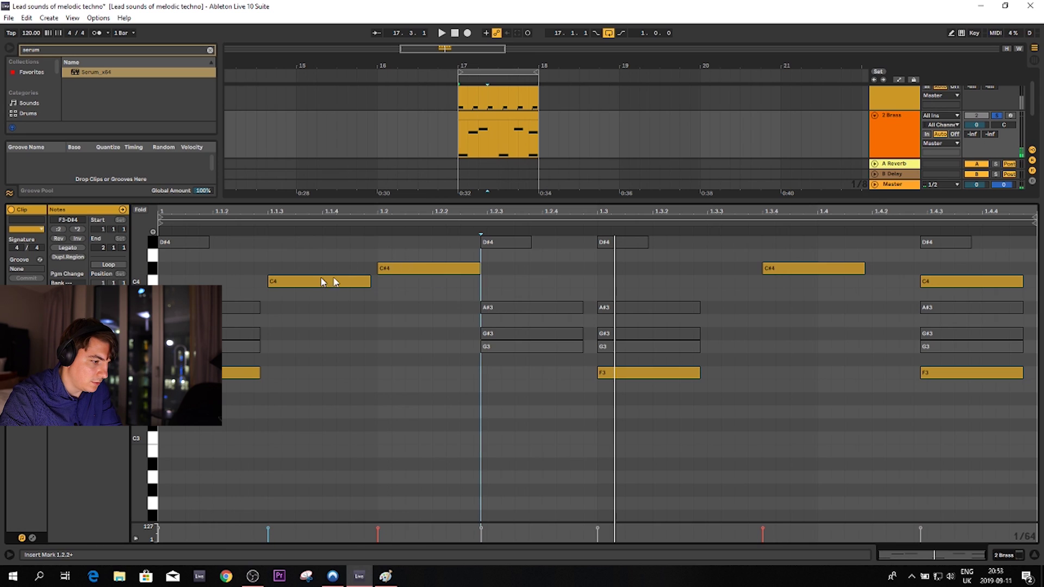
Move the first C4 to 1.1.4 and shorten it, move the first C#4 to 1.2.3, and audition the Brass pattern.
drag(312, 282, 525, 273)
key(space)
key(space)
key(space)
key(space)
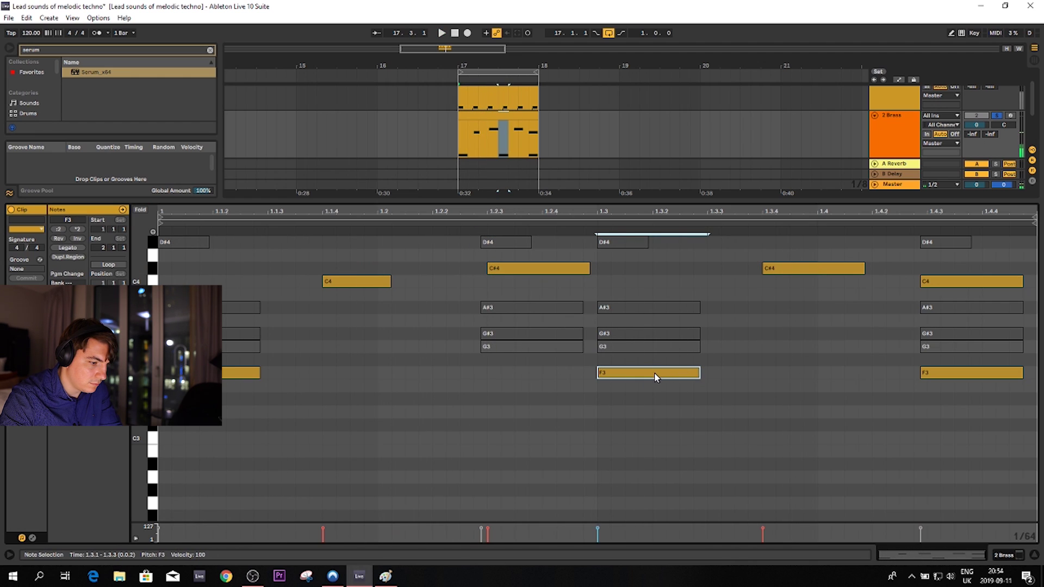
Move the F3 at 1.3 up to C4 at 1.3.3, delete the last C#4 and last C4 notes, and play the pattern.
drag(657, 372, 771, 288)
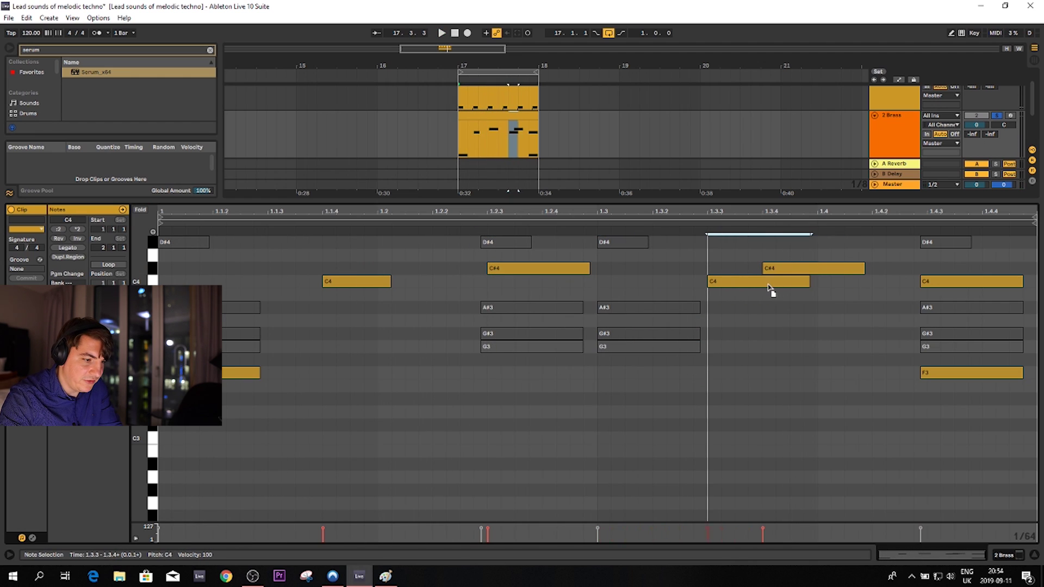
click(807, 270)
key(Delete)
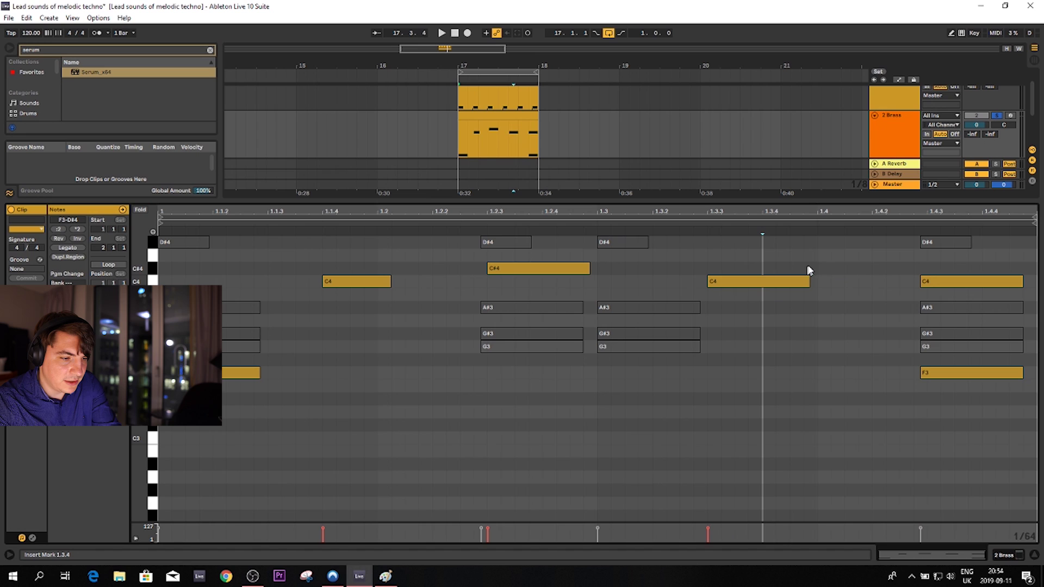
click(946, 280)
key(Delete)
key(space)
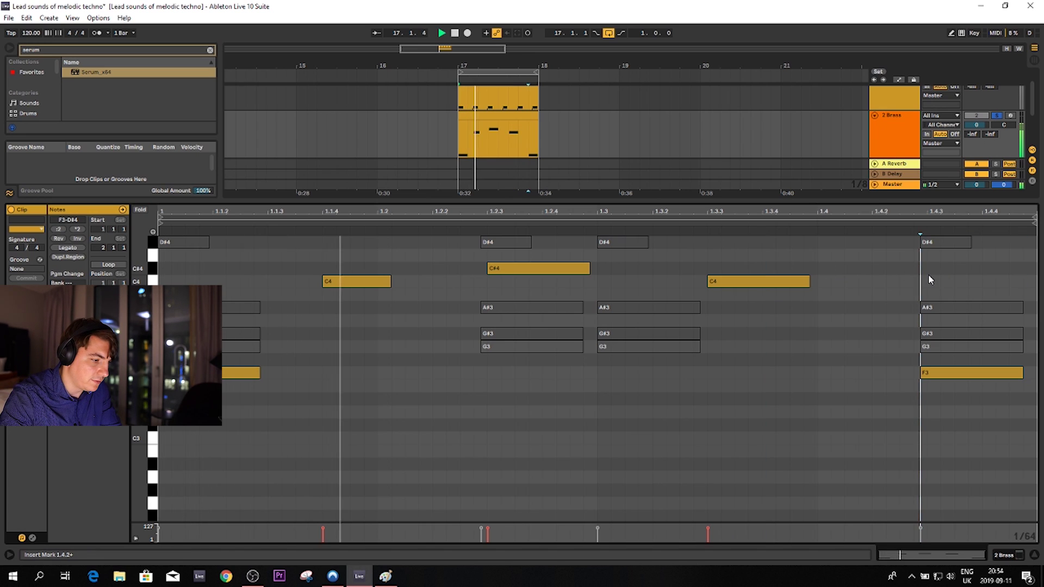
Move the last F3 note of the Brass clip back to 1.4 and listen to the pattern.
click(769, 284)
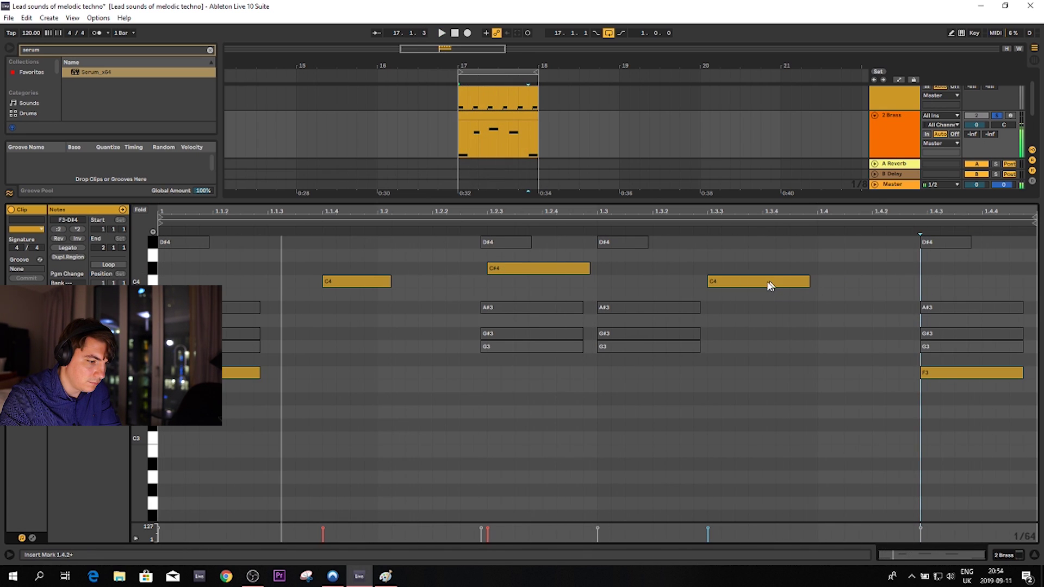
drag(950, 362, 855, 363)
key(space)
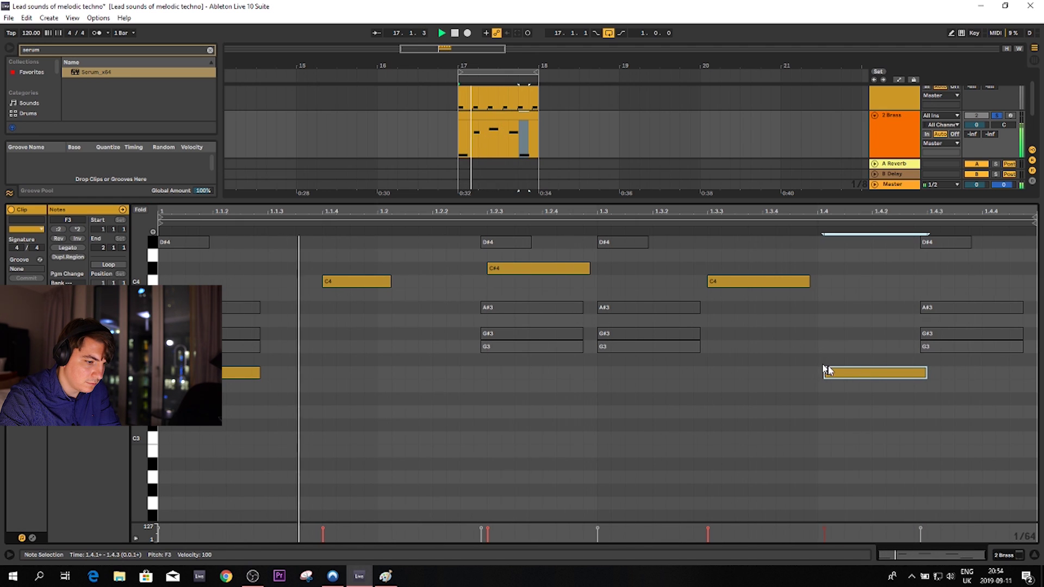
drag(850, 364, 841, 375)
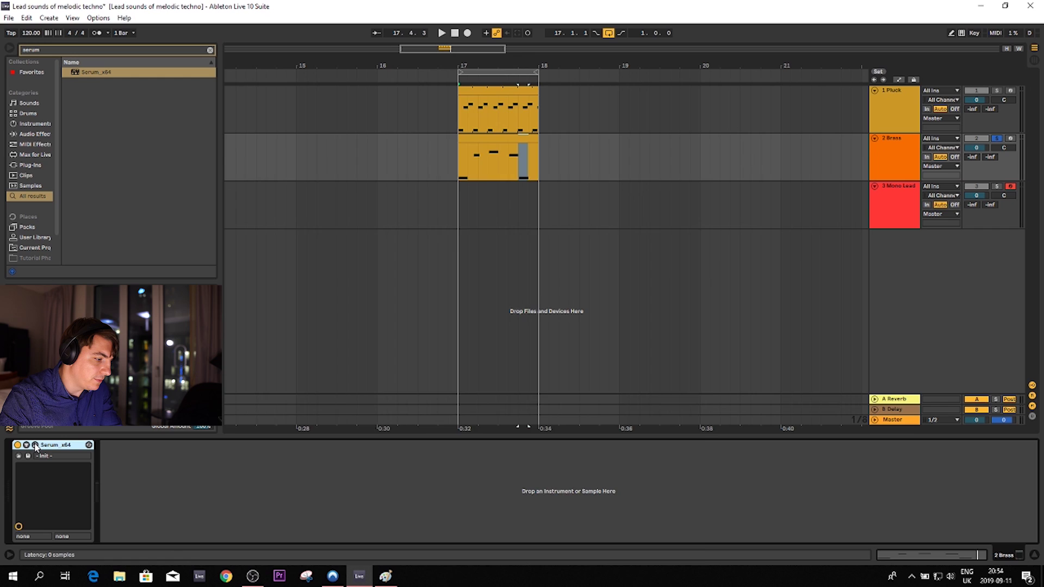
Open the Brass track's Serum, give Env 1 a 276 ms bowed attack, 316 ms decay and minimum sustain, and audition it.
click(34, 444)
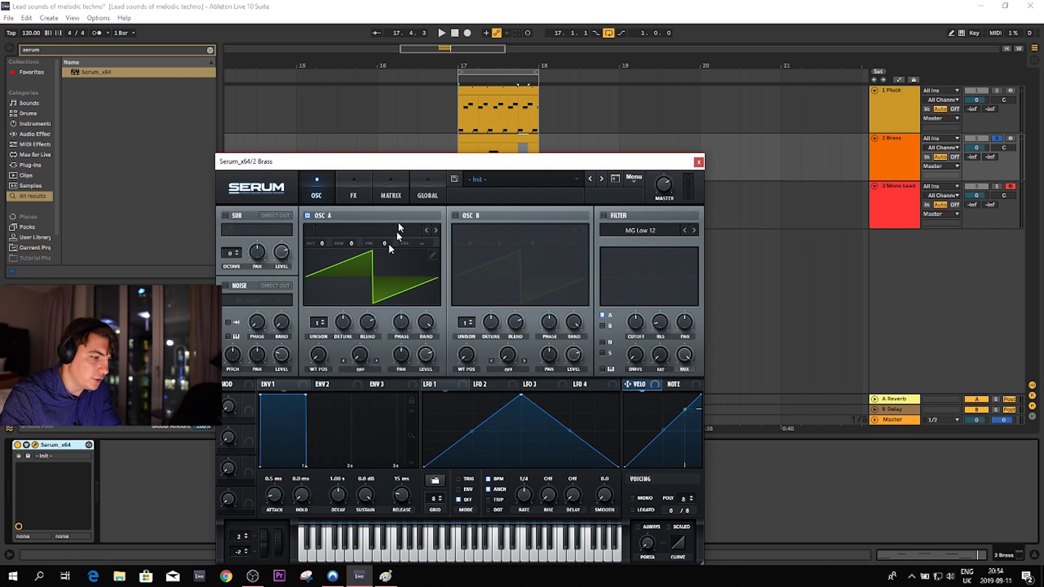
drag(414, 164, 430, 100)
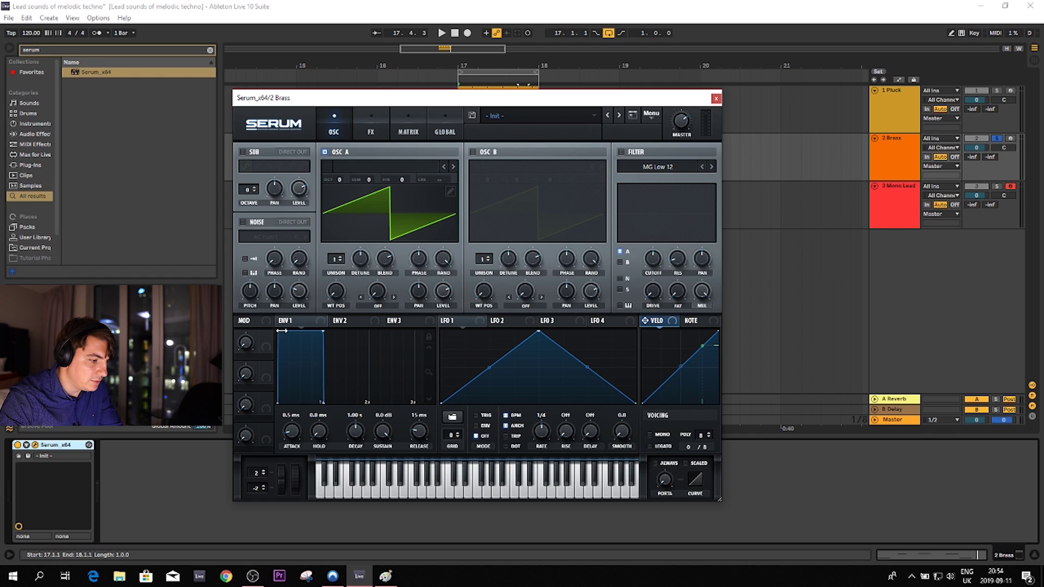
drag(282, 331, 330, 386)
drag(325, 332, 280, 326)
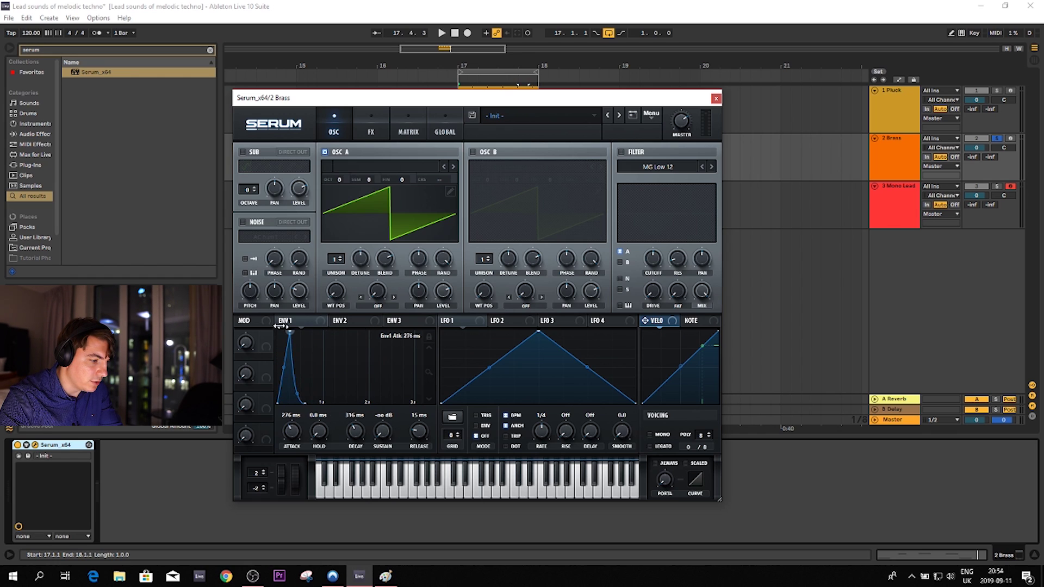
key(space)
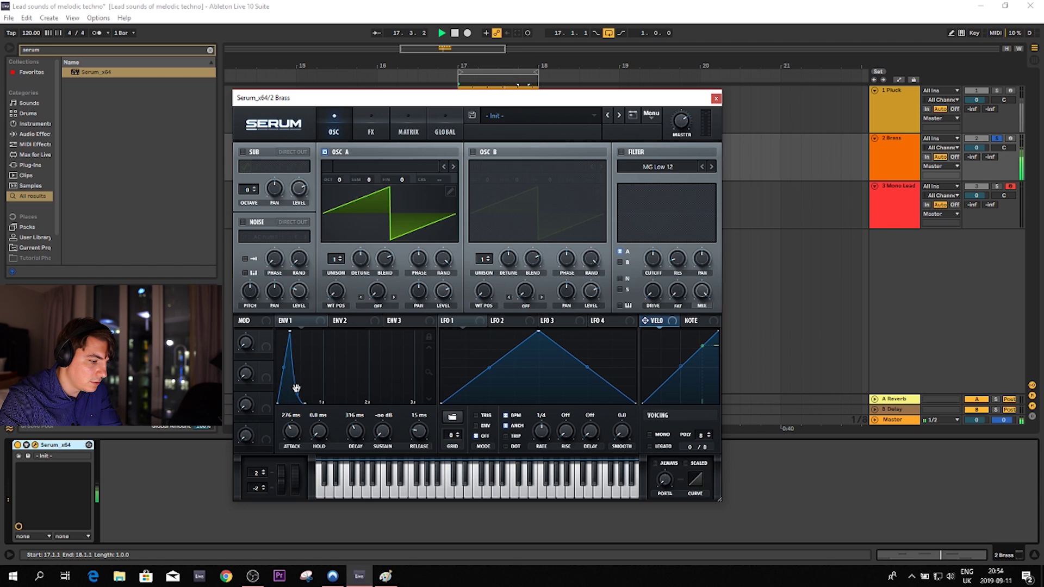
key(space)
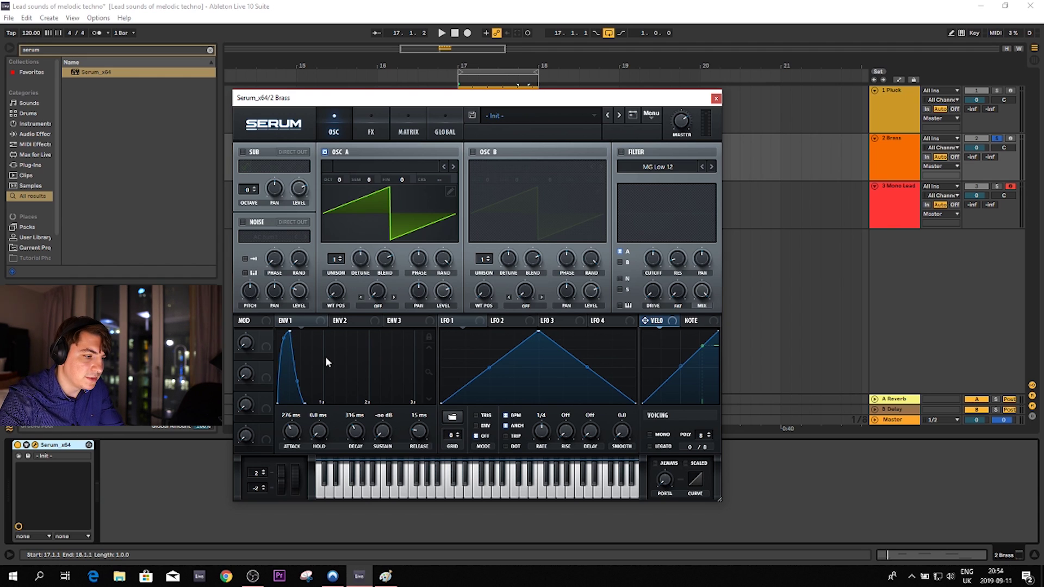
key(space)
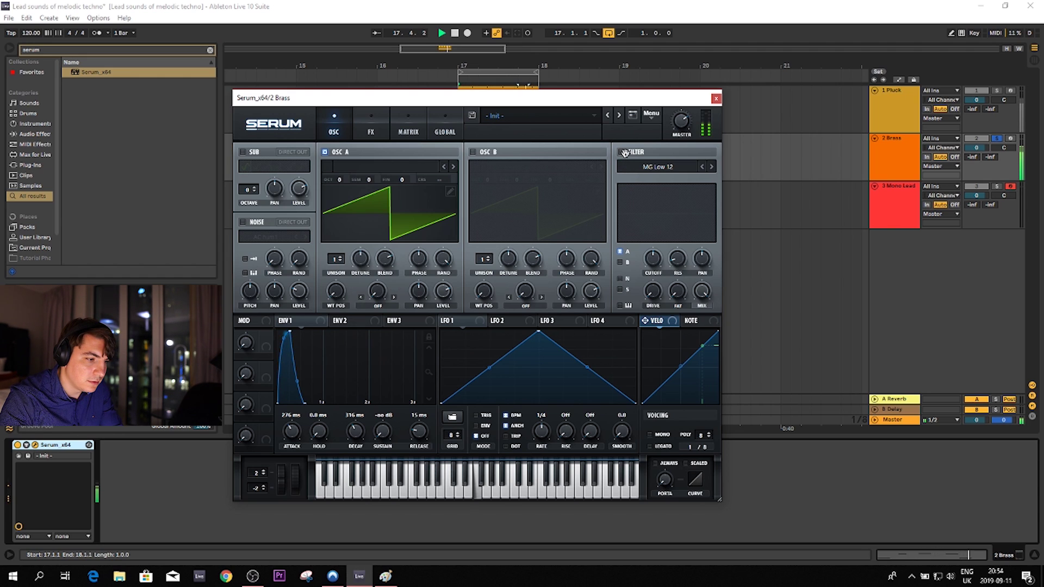
key(space)
Enable the MG Low 12 filter and modulate its cutoff with Env 2 set to 249 ms attack, 672 ms decay and zero sustain.
click(622, 152)
click(343, 321)
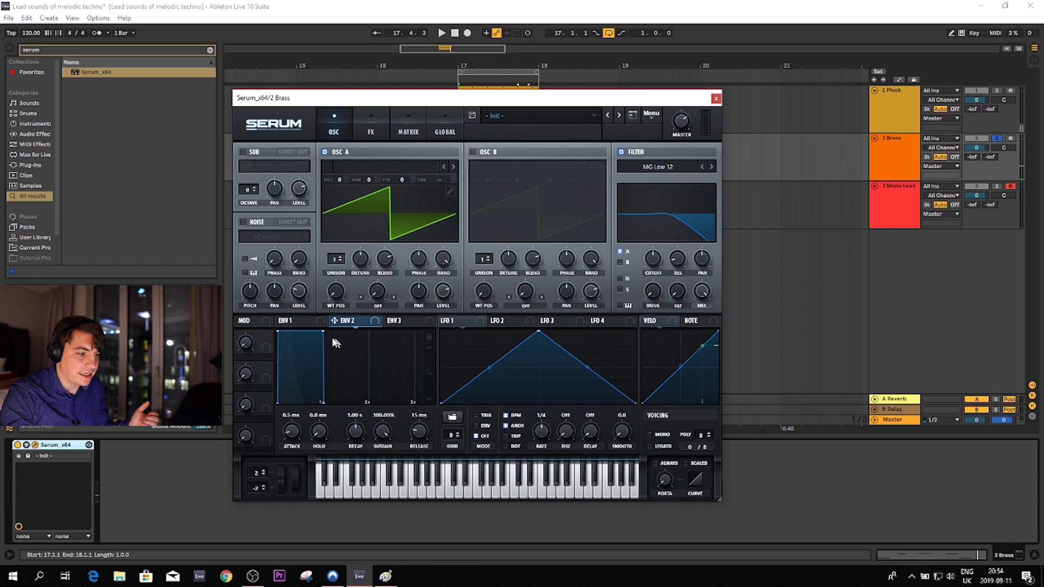
drag(324, 331, 303, 406)
drag(279, 331, 314, 336)
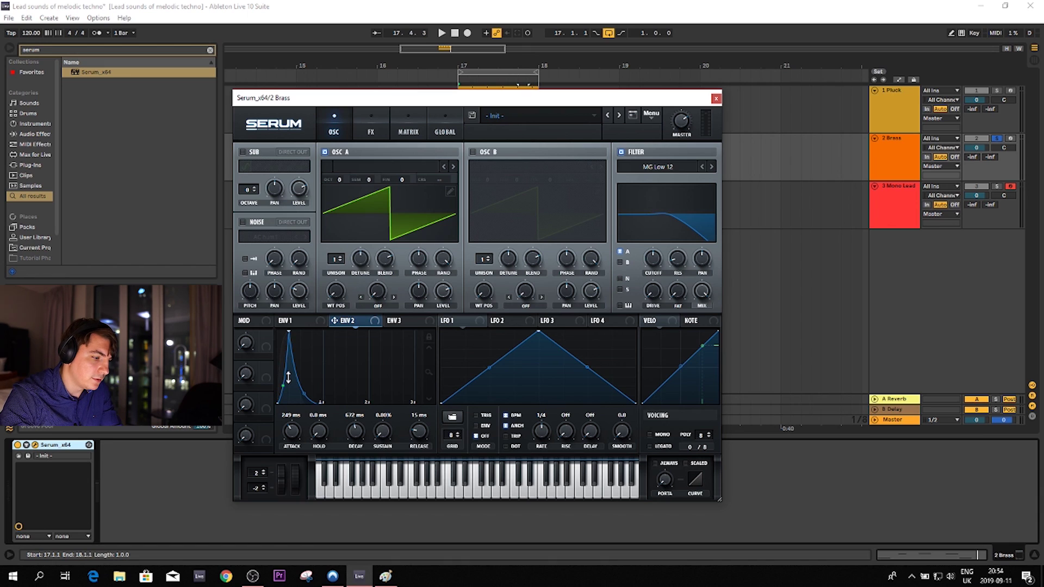
drag(340, 322, 648, 253)
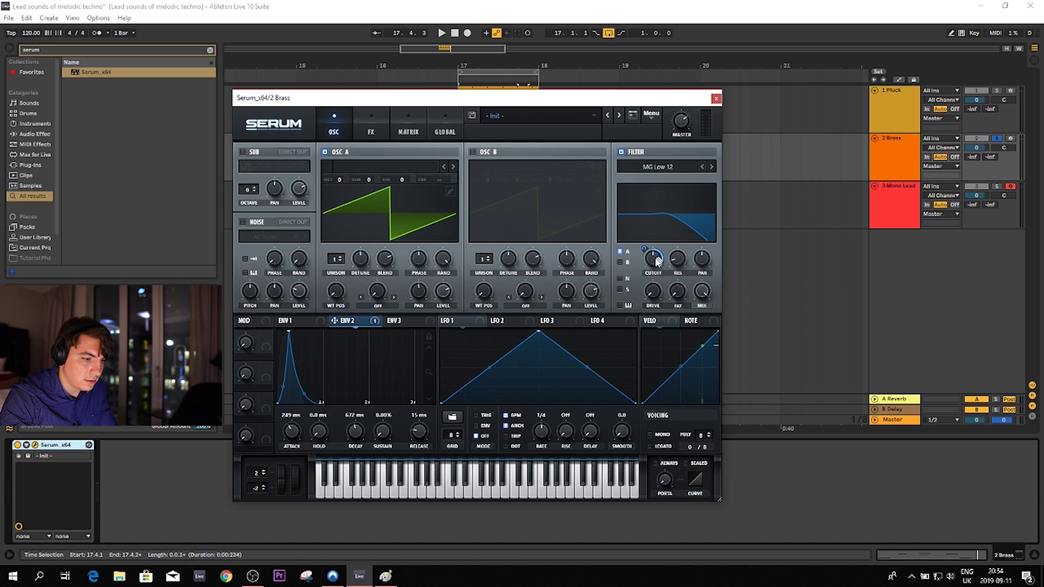
key(space)
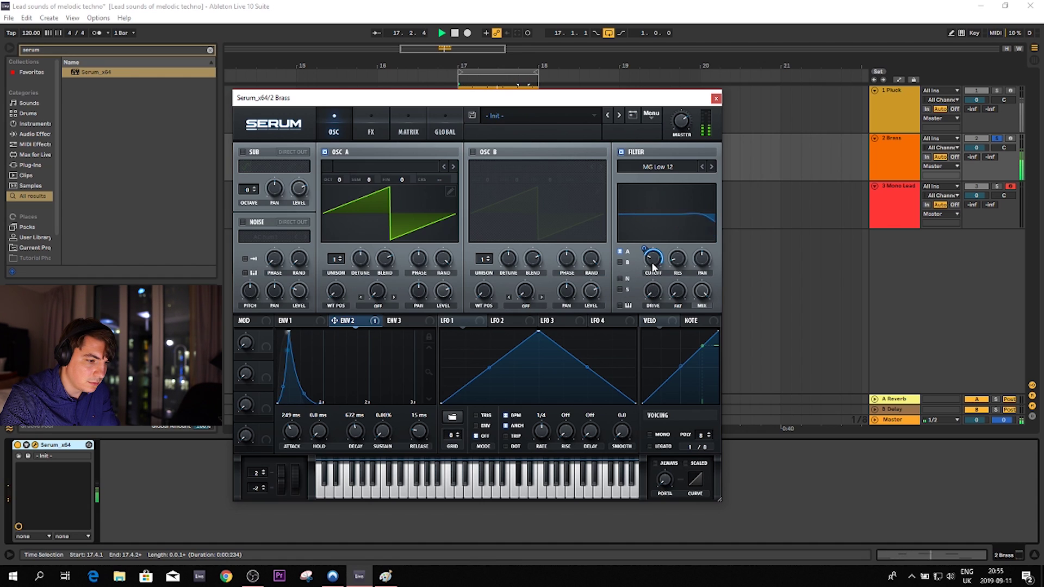
Shorten Env 2's attack to 165 ms and audition the brass filter movement.
key(space)
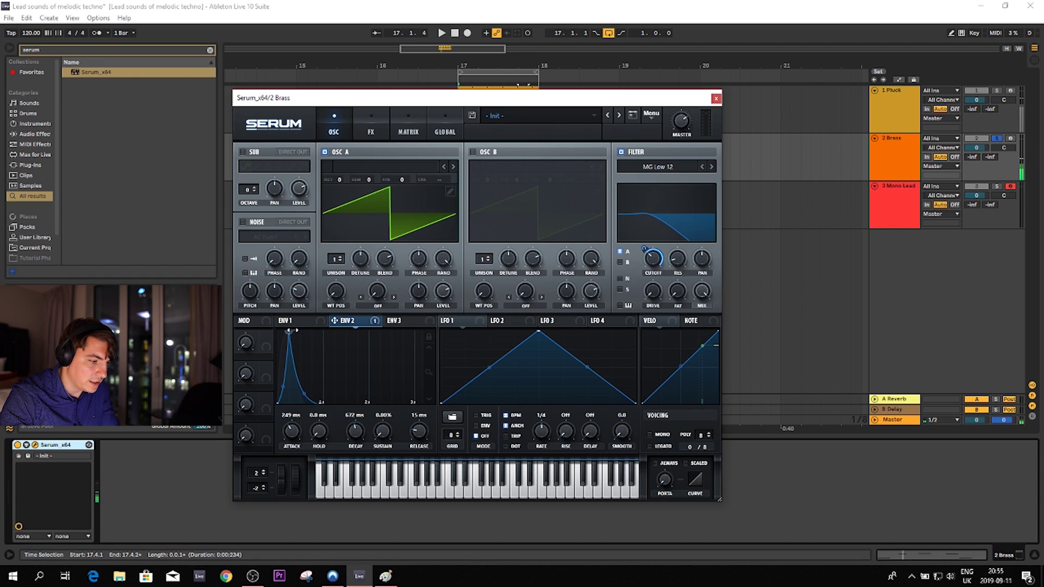
drag(288, 330, 284, 330)
key(space)
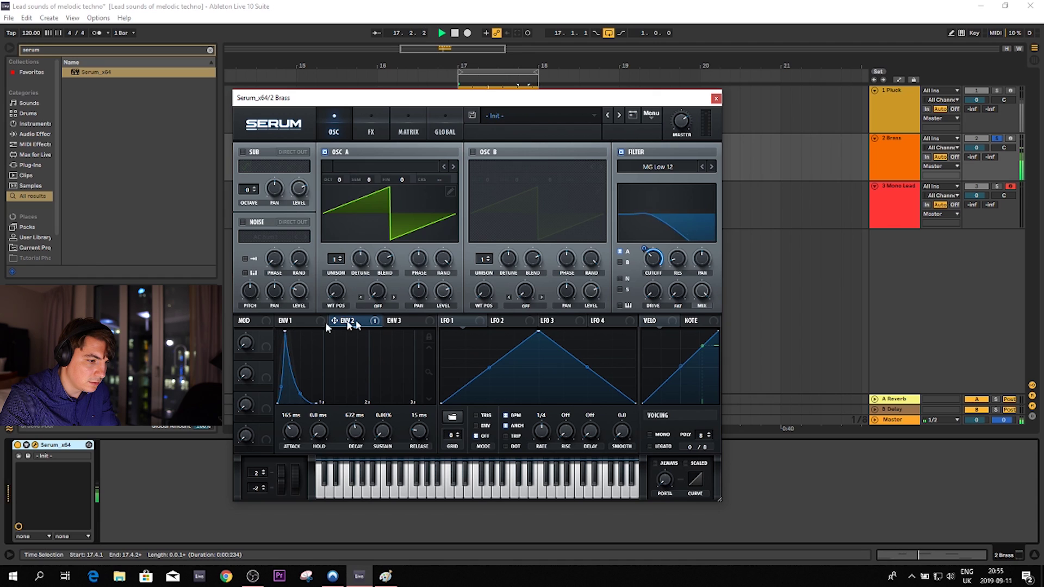
right_click(650, 254)
key(Escape)
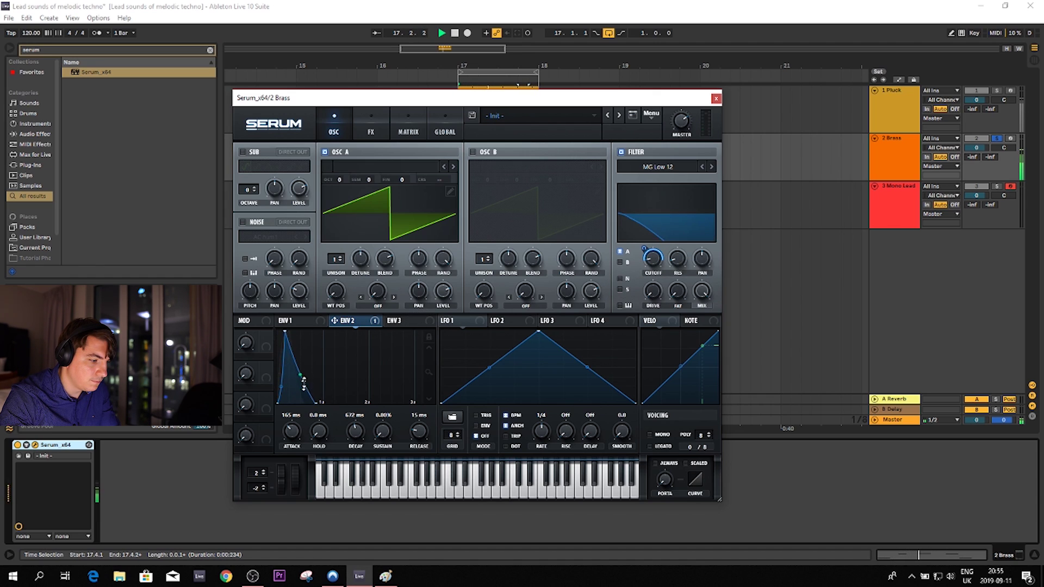
Set Env 1's release to 193 ms, nudge its sustain up, and listen to the pattern.
click(304, 324)
key(space)
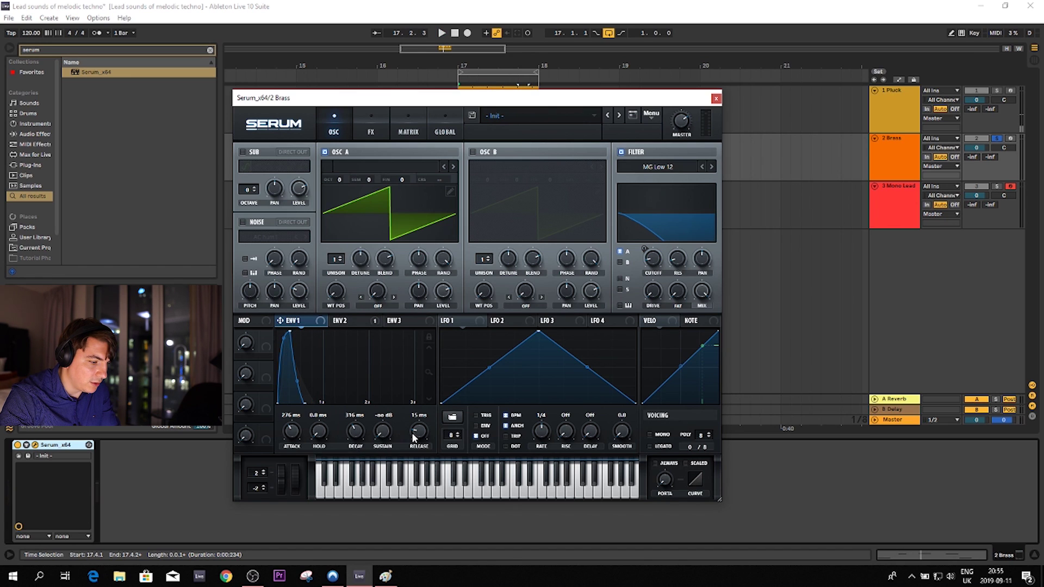
key(space)
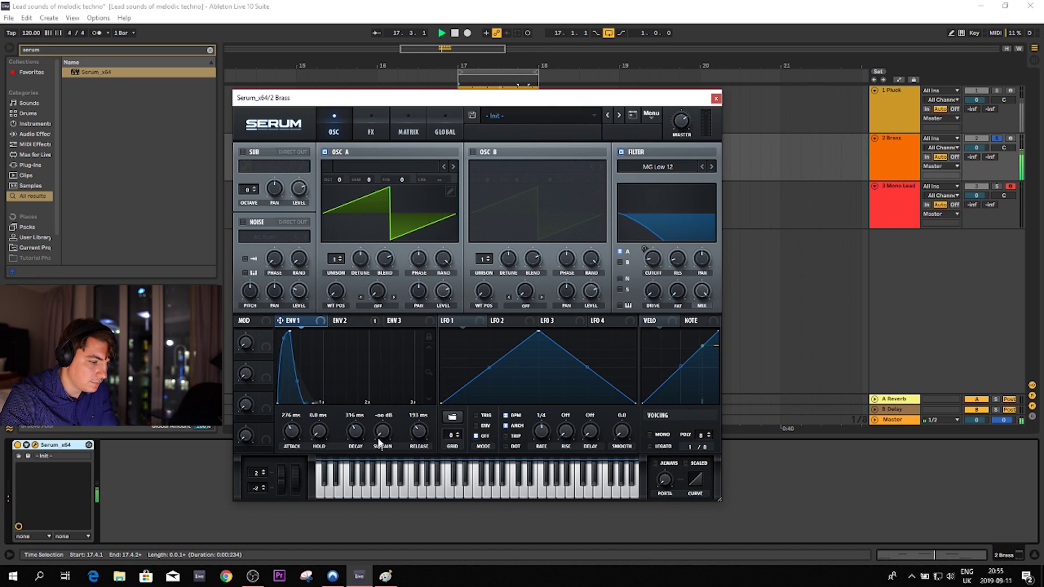
drag(382, 432, 387, 421)
Give Env 2 a 245 ms release and 8.77% sustain while the pattern plays.
click(347, 320)
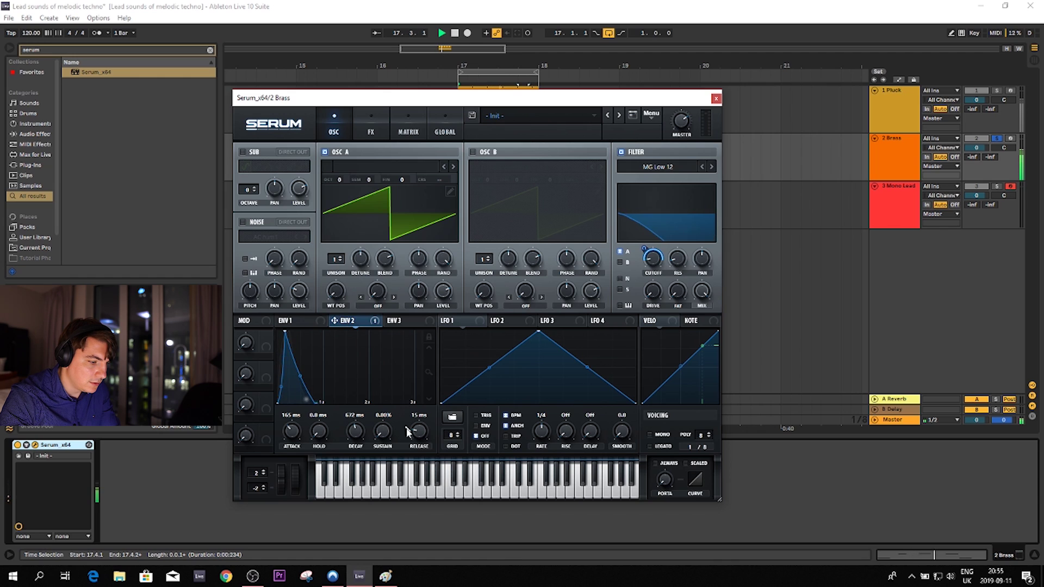
drag(418, 432, 428, 419)
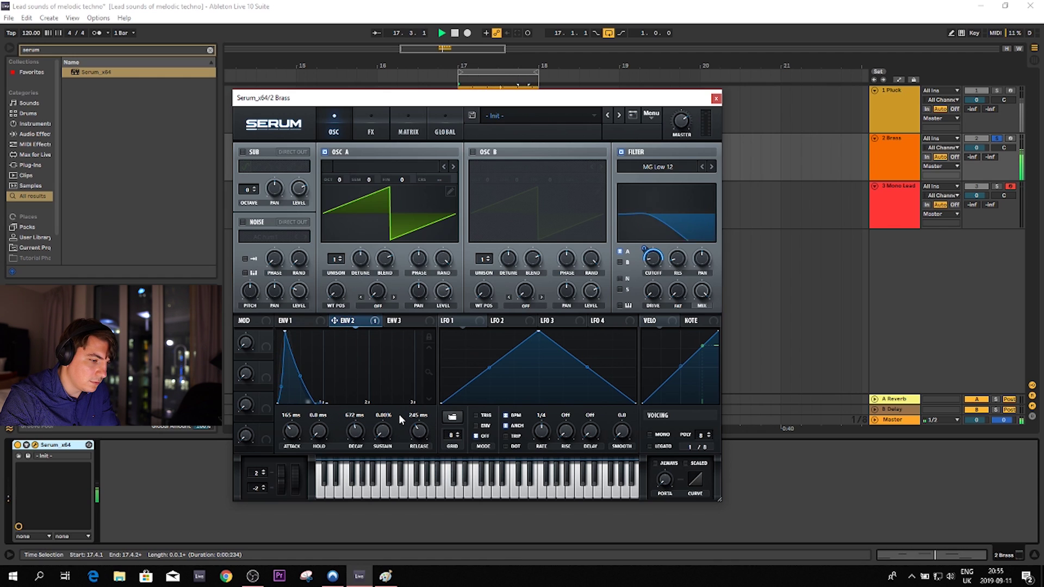
drag(382, 431, 390, 431)
key(space)
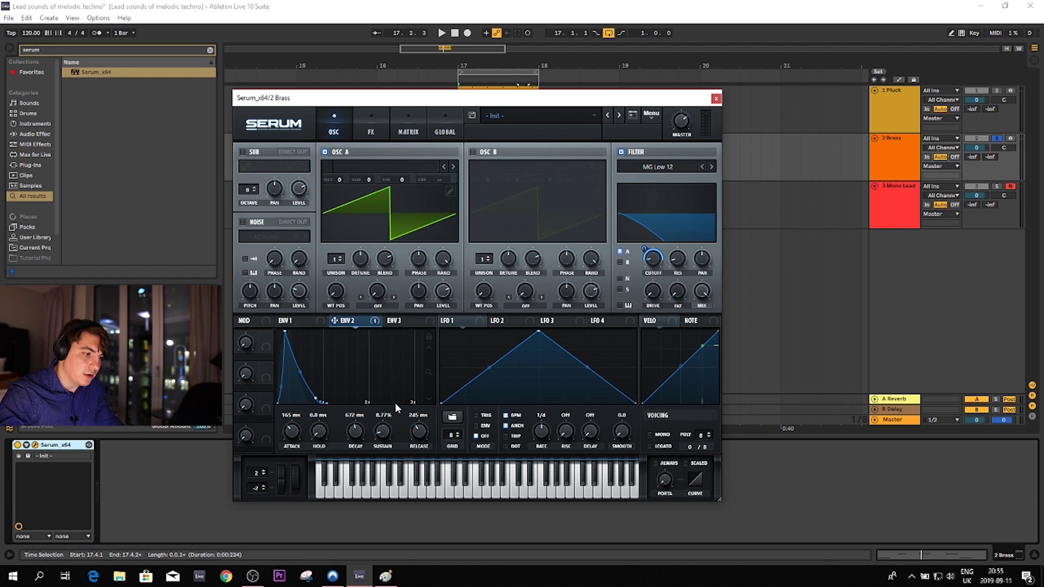
Enable oscillator B at -1 octave through the filter and drop oscillator A to -2 octaves, auditioning the sound.
click(473, 152)
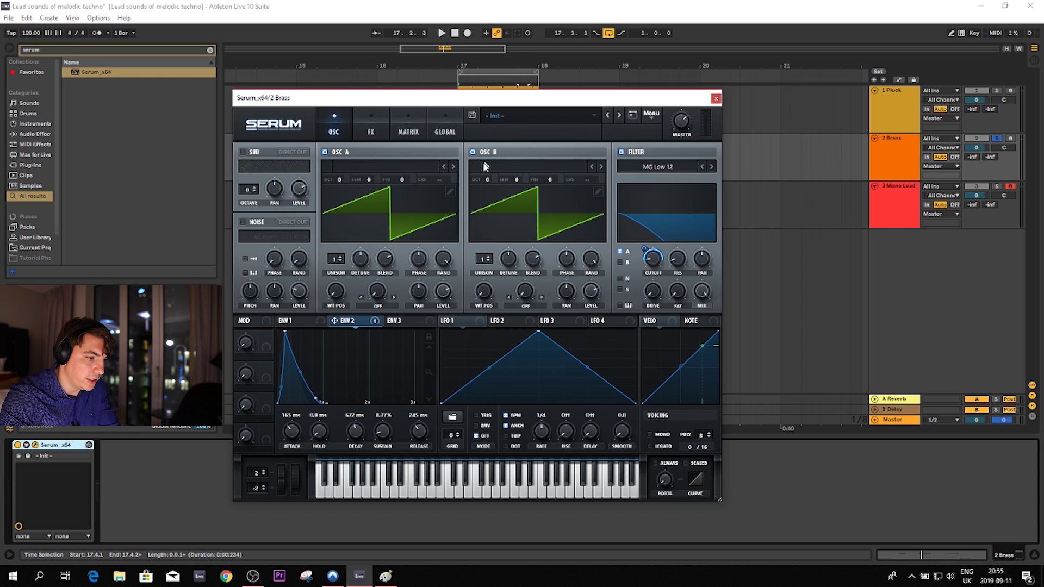
drag(488, 184, 488, 192)
key(space)
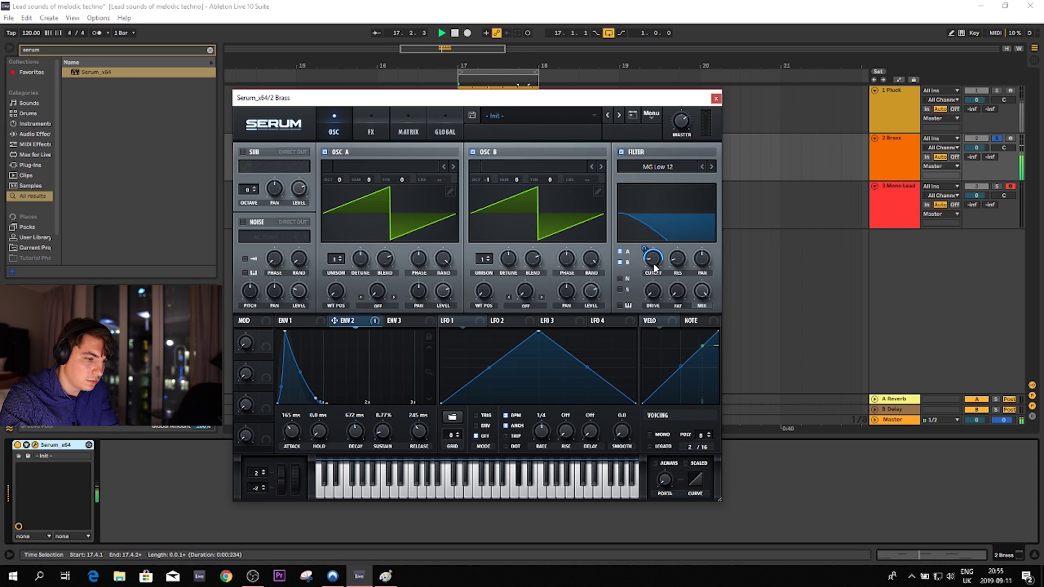
click(620, 262)
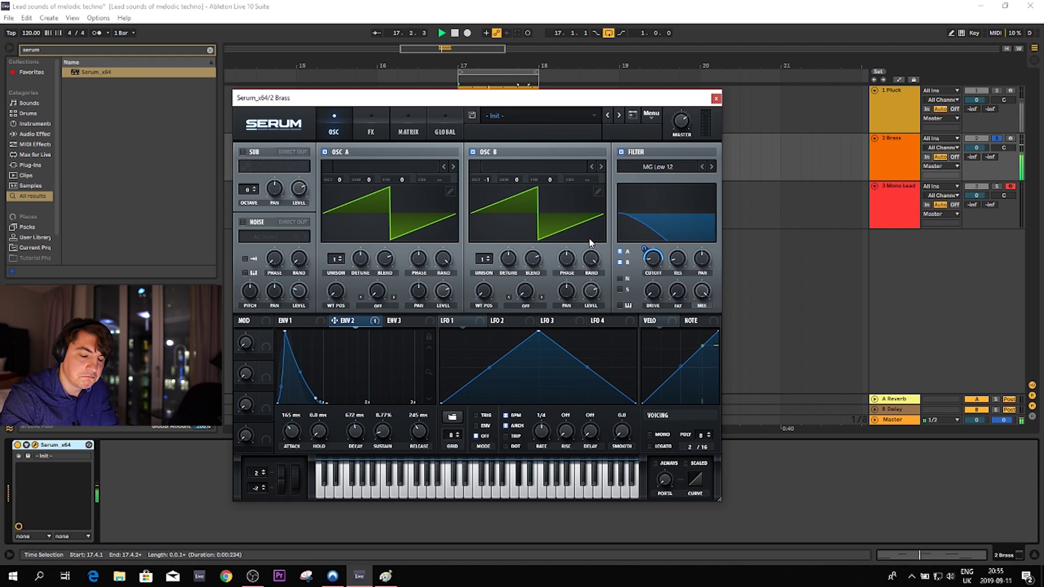
key(space)
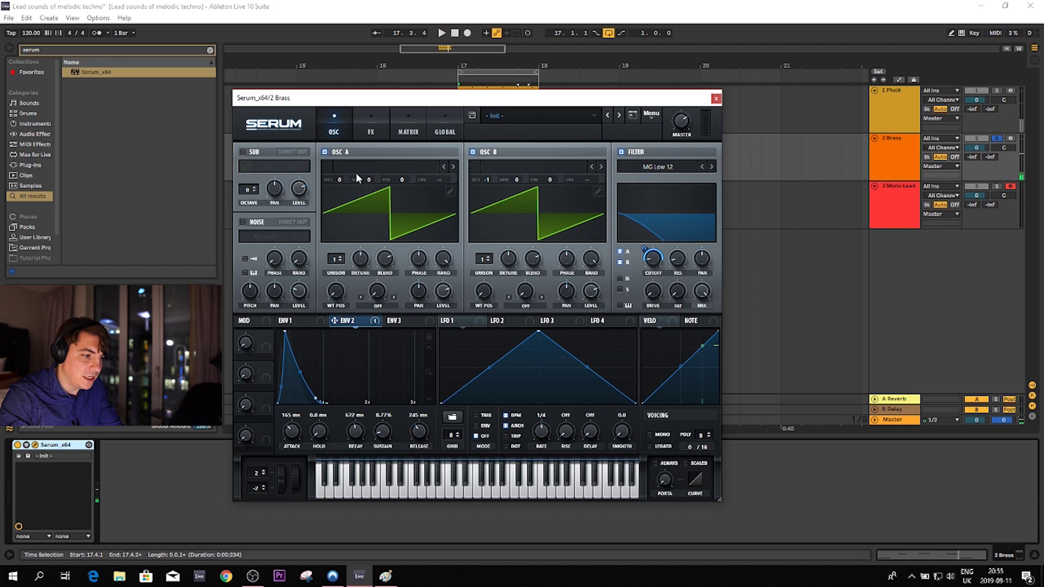
drag(342, 177, 342, 192)
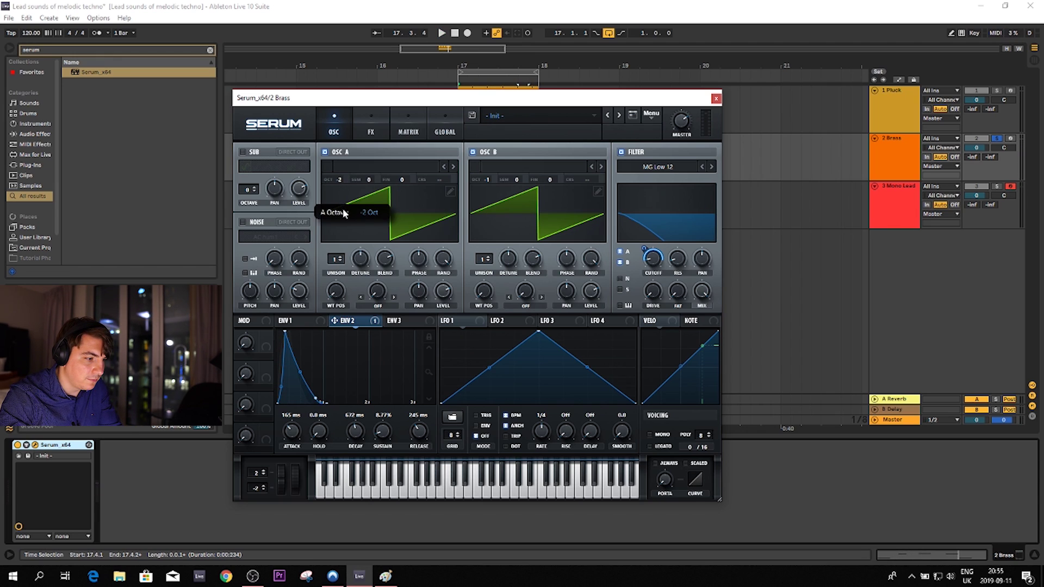
key(space)
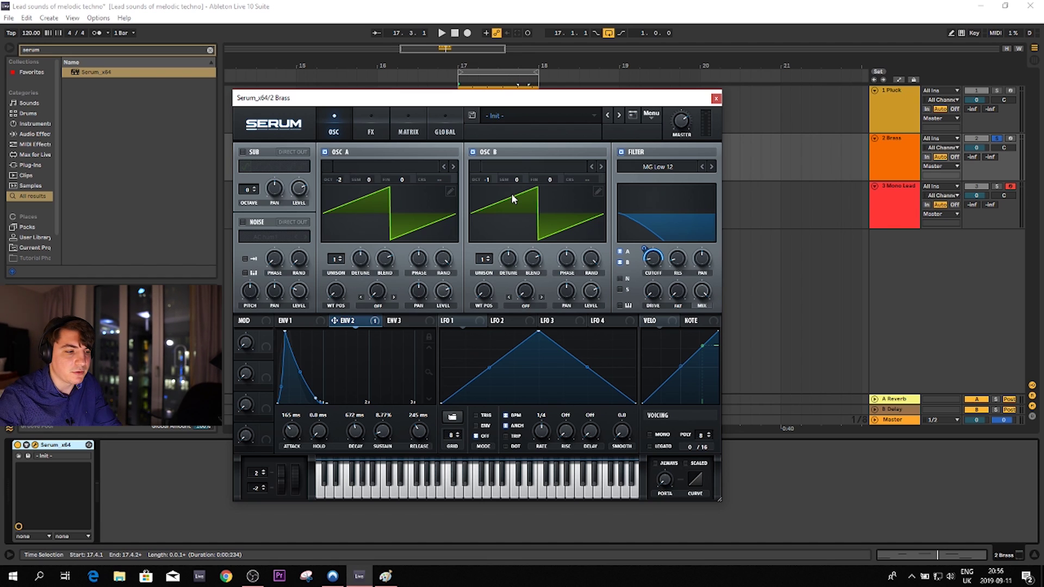
Try oscillator B at -3 and -5 semitones with the pattern playing, and return it to 0.
drag(518, 184, 518, 217)
key(space)
key(space)
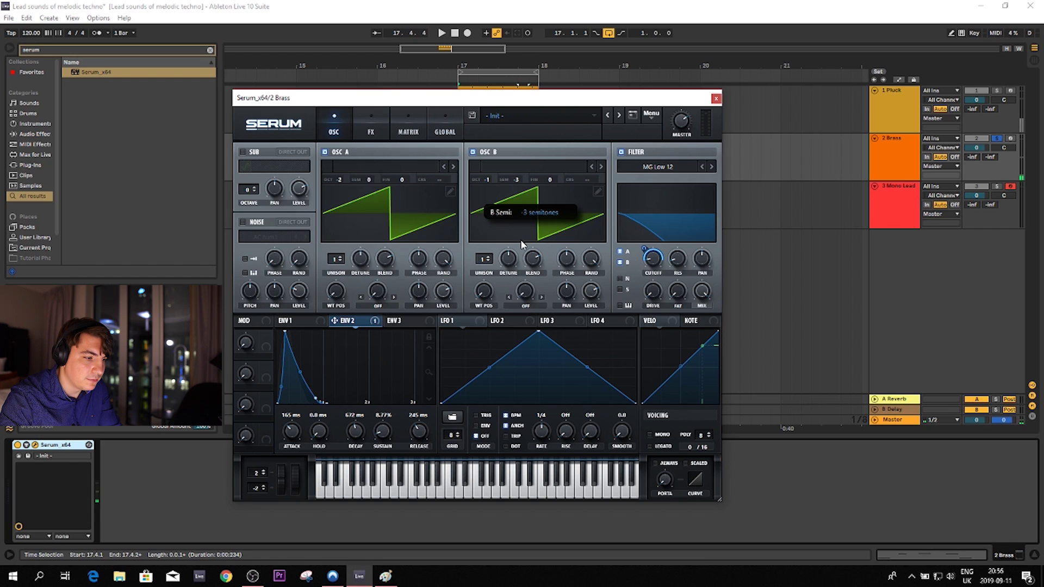
drag(523, 253, 525, 260)
key(space)
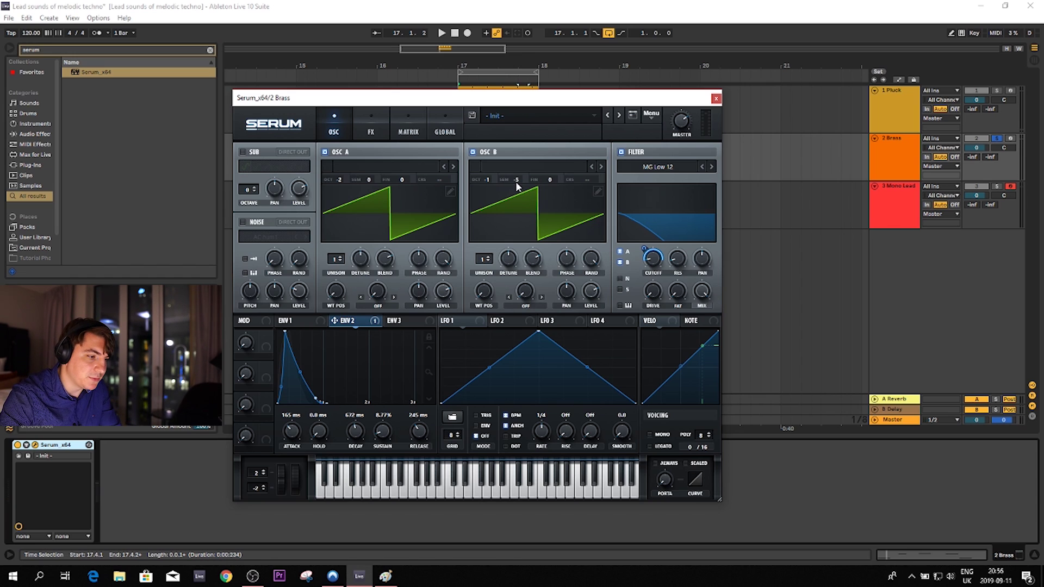
drag(515, 181, 517, 147)
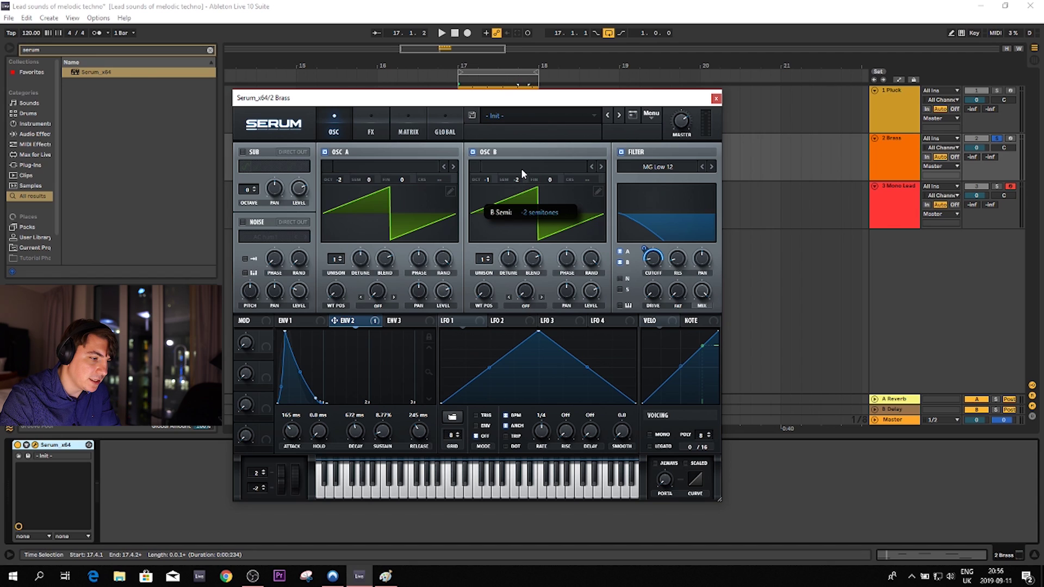
drag(522, 168, 520, 160)
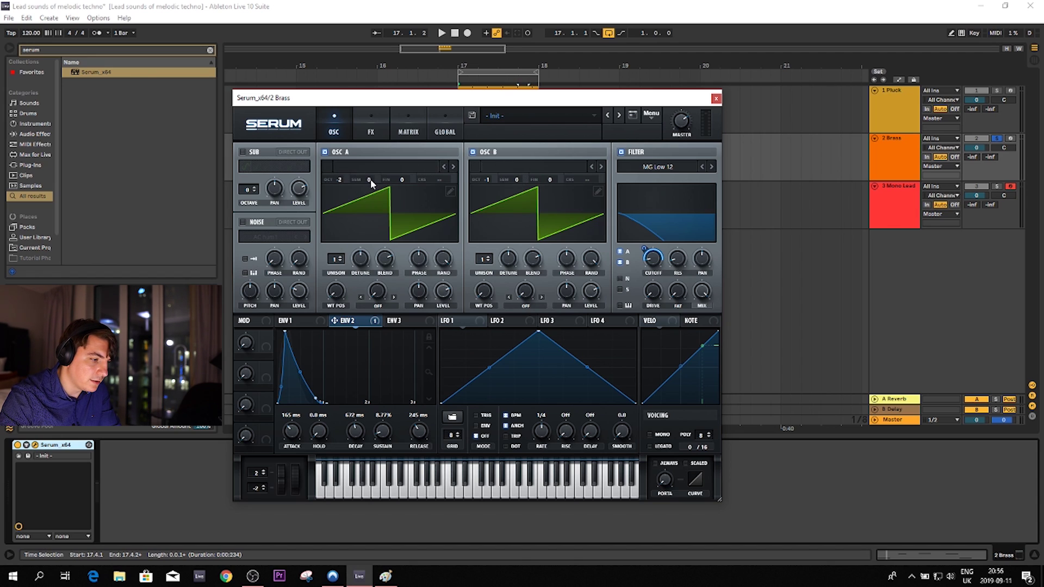
Tune oscillator A to +7 semitones and enable the sub oscillator at octave -3, playing the result.
drag(368, 178, 379, 152)
key(space)
click(243, 152)
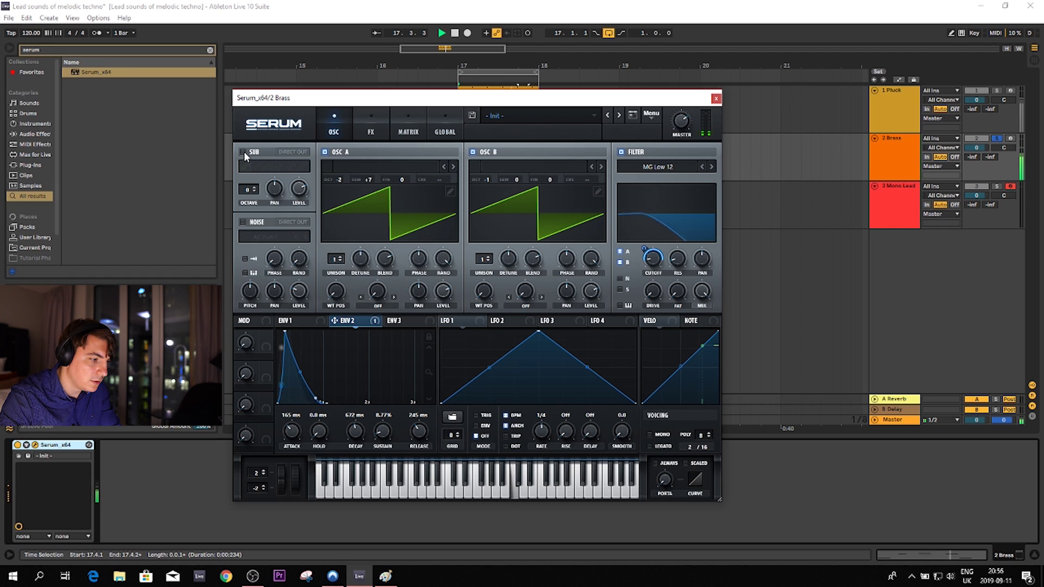
key(space)
drag(247, 189, 247, 210)
key(space)
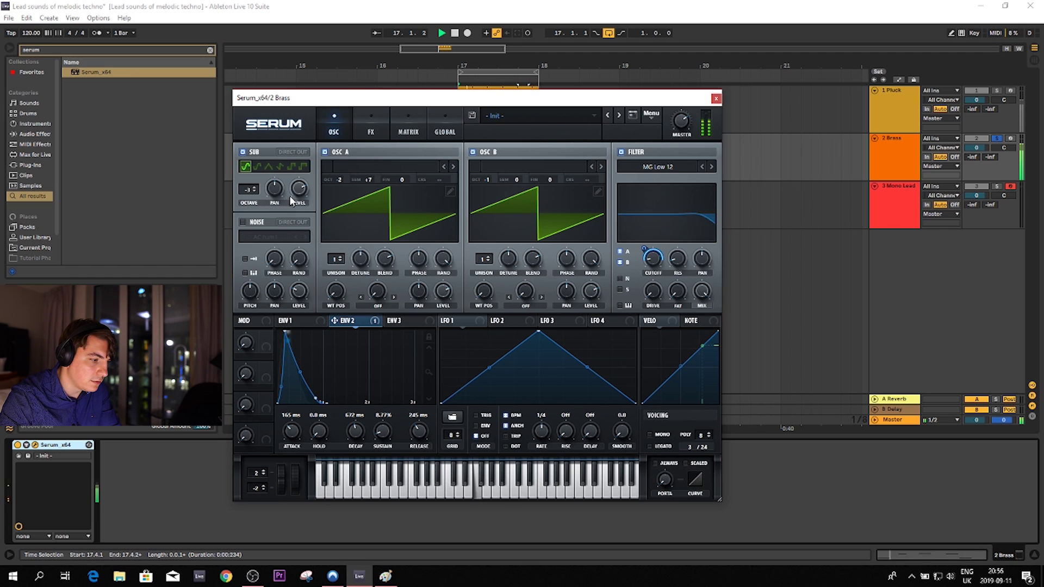
Route the noise and sub oscillators through the filter and change the sub's waveform to triangle after trying saw.
click(279, 166)
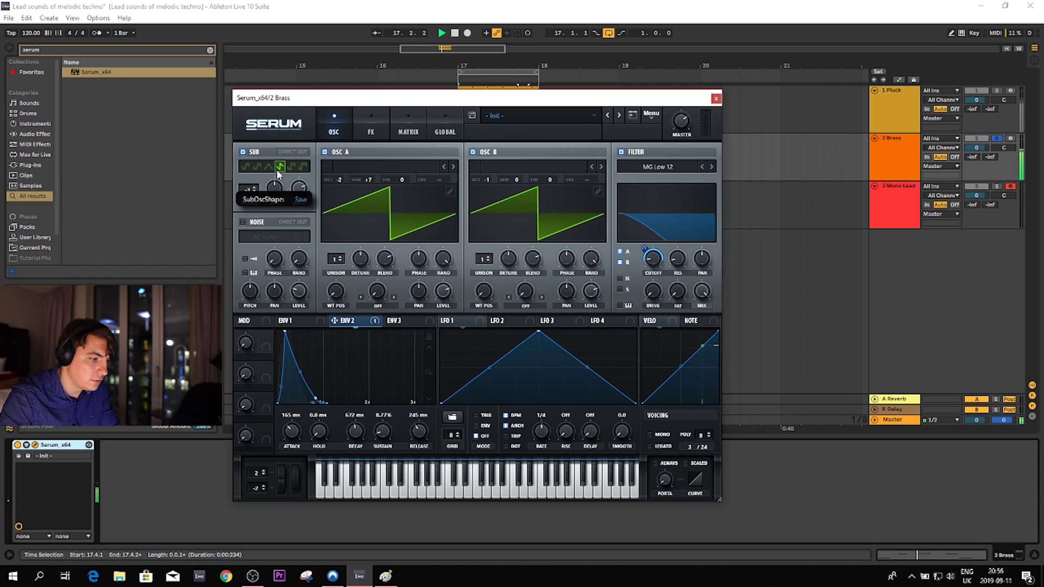
click(620, 278)
click(620, 290)
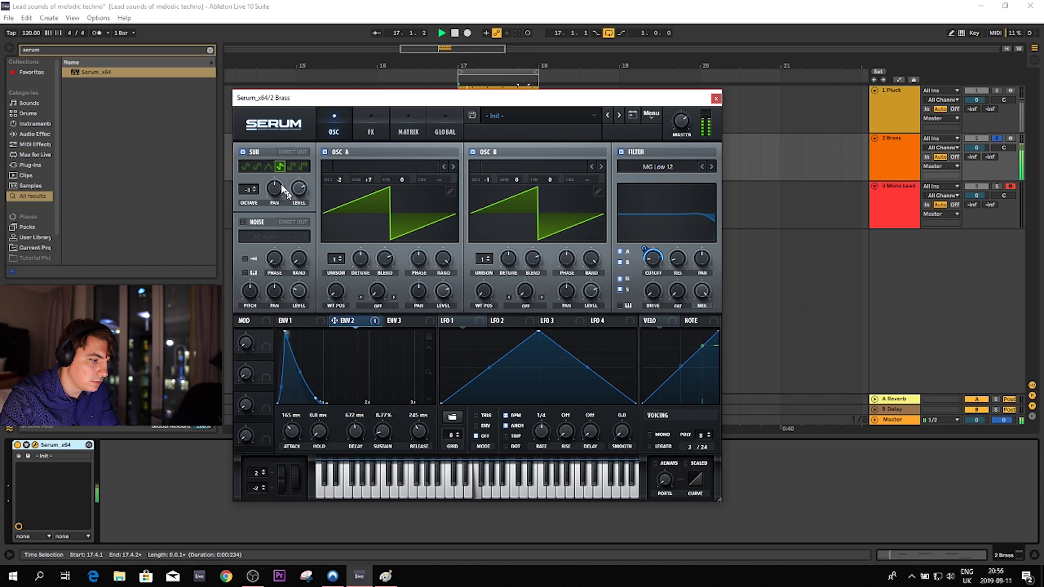
click(269, 166)
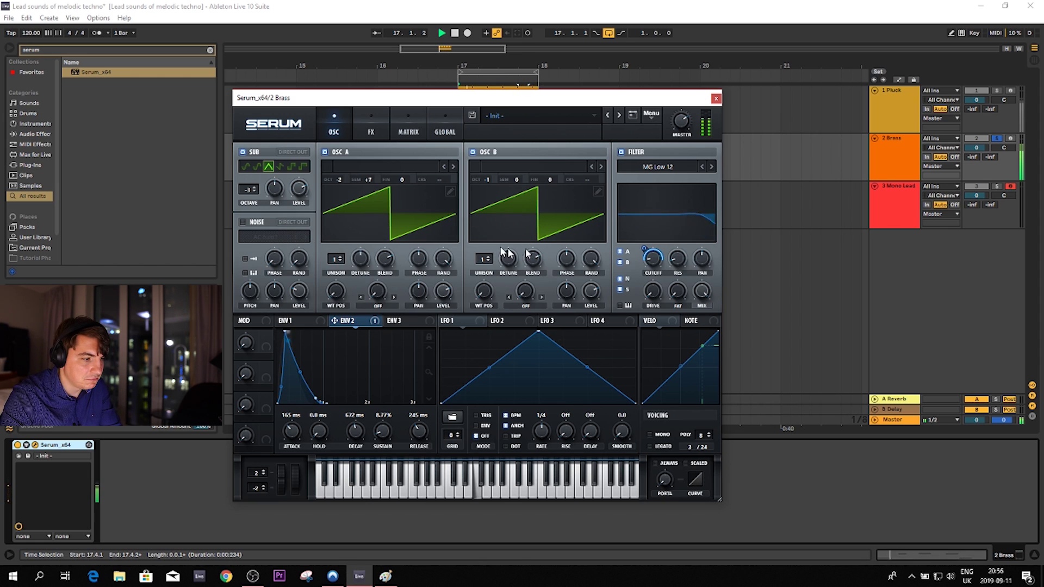
key(space)
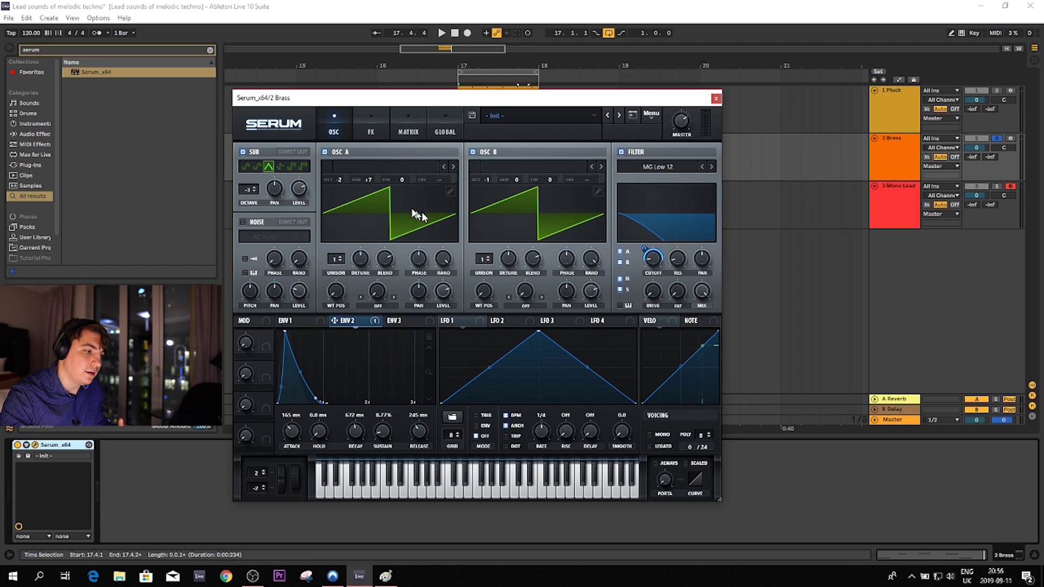
Set oscillator A's fine tuning to 1 and audition the pattern.
scroll(410, 181, up, 1)
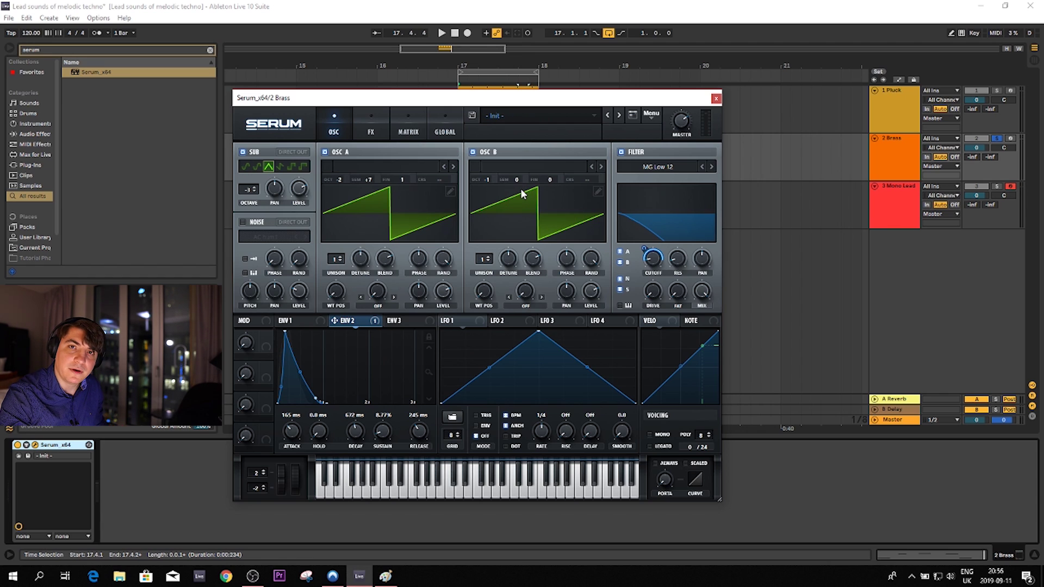
key(space)
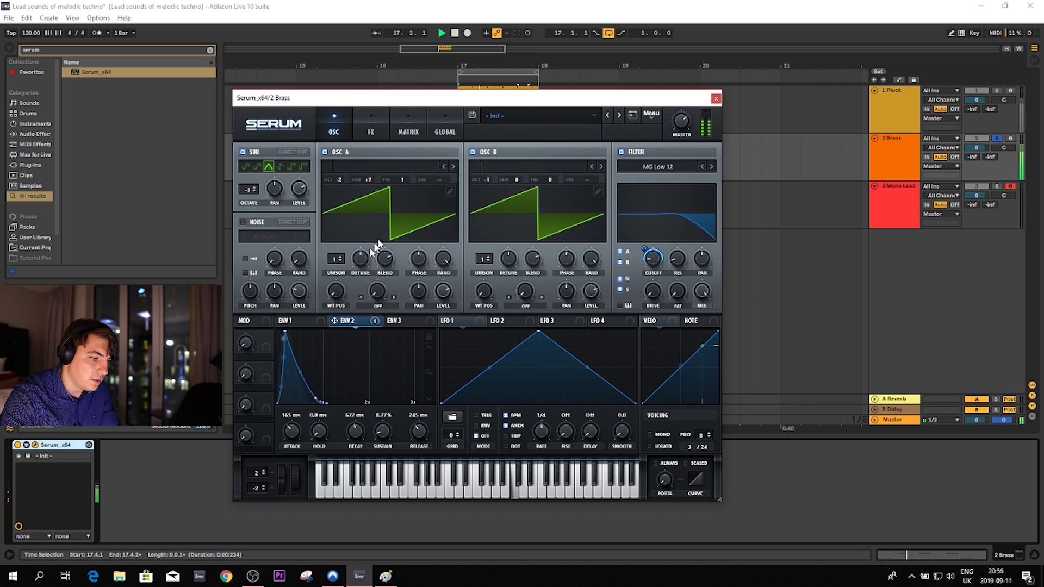
key(space)
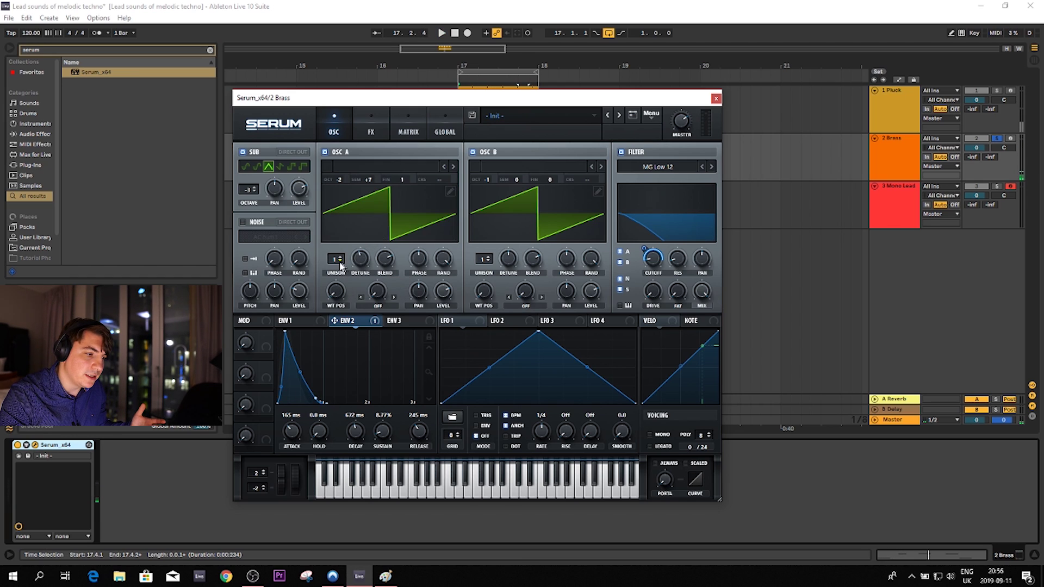
Set the unison voices to 3 on oscillator A and 4 on oscillator B, with the pattern playing.
drag(340, 264, 335, 239)
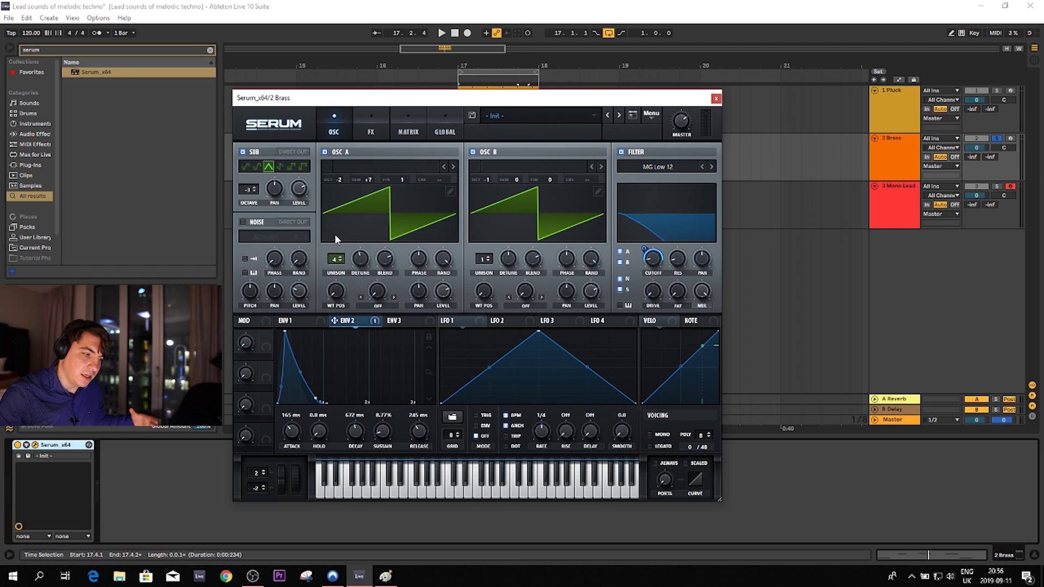
drag(335, 259, 338, 270)
key(space)
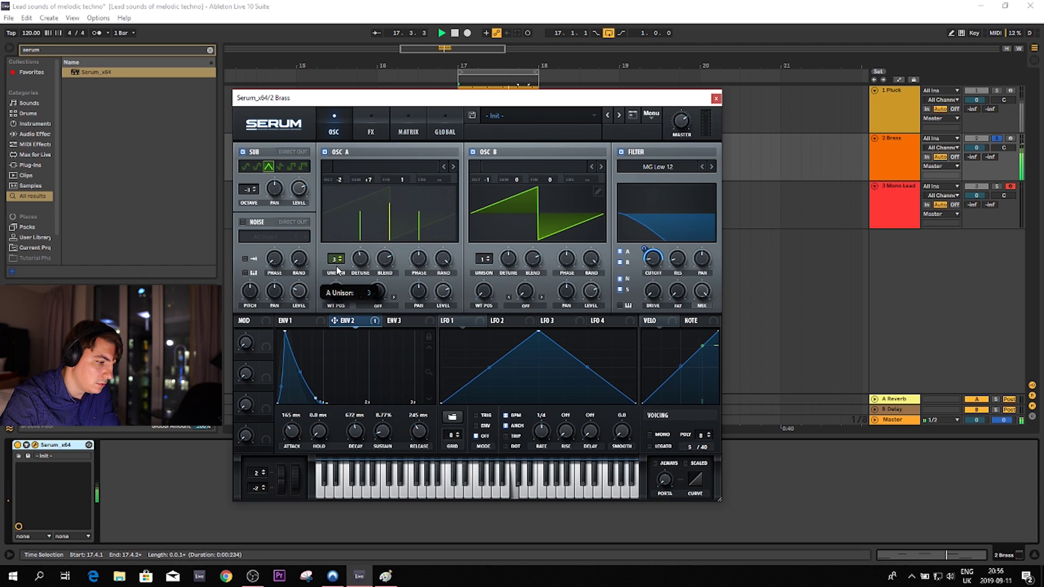
drag(480, 258, 512, 270)
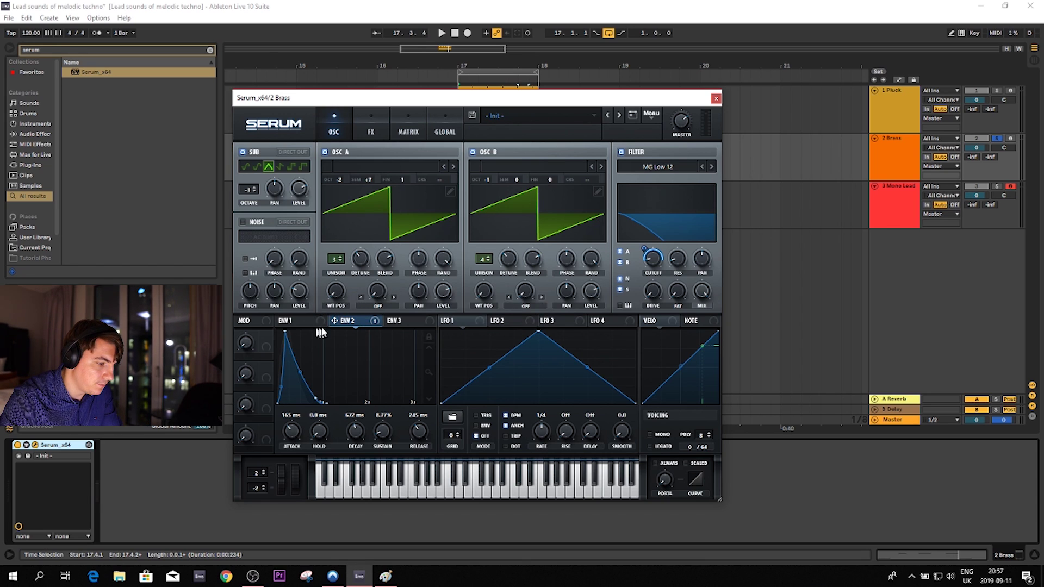
Modulate the unison detune of oscillators A and B with Env 2, adjust oscillator B's modulation amount, and audition it.
key(space)
drag(321, 332, 356, 261)
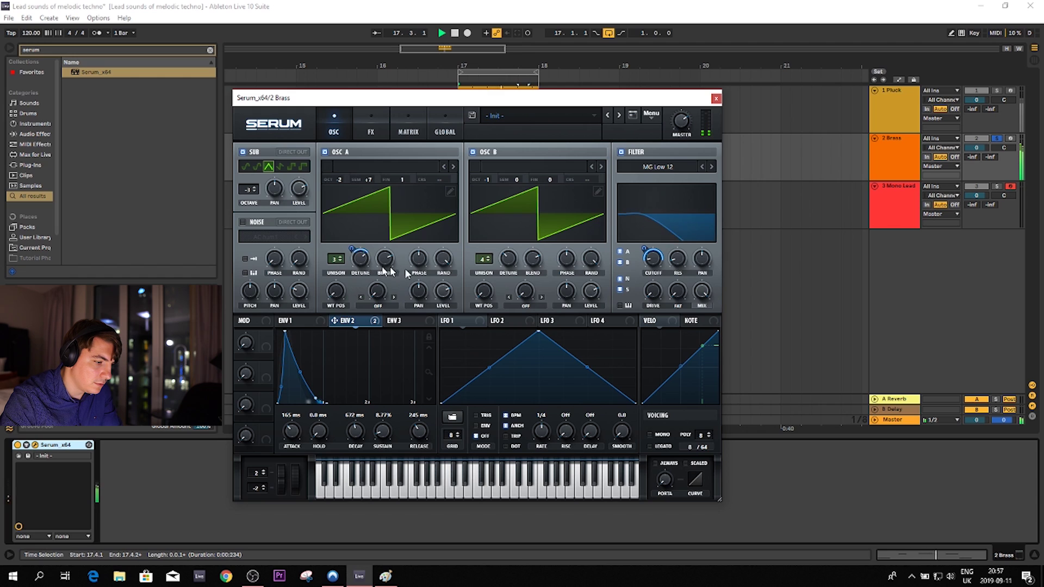
drag(335, 321, 500, 256)
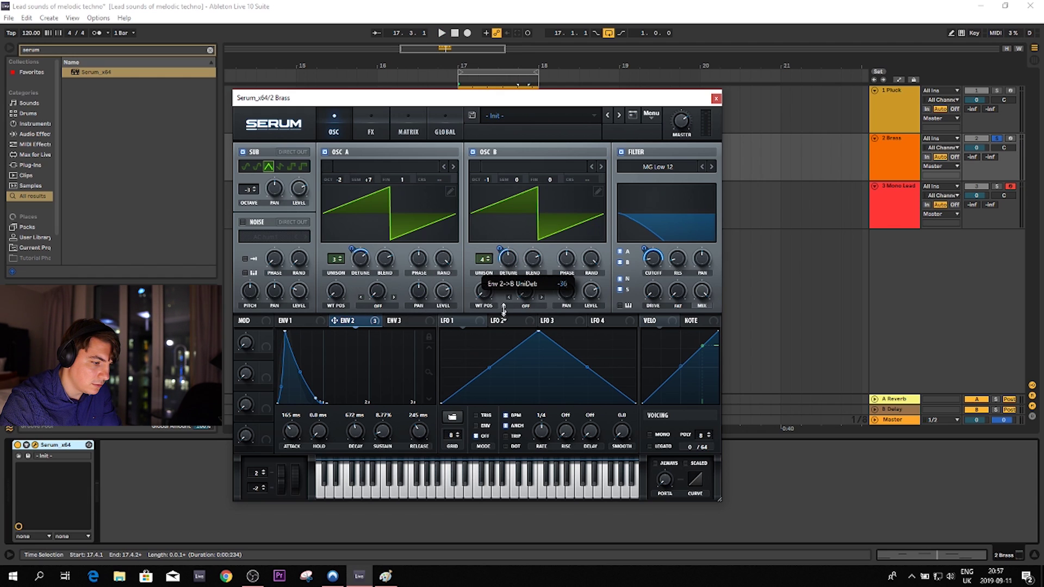
drag(504, 309, 504, 263)
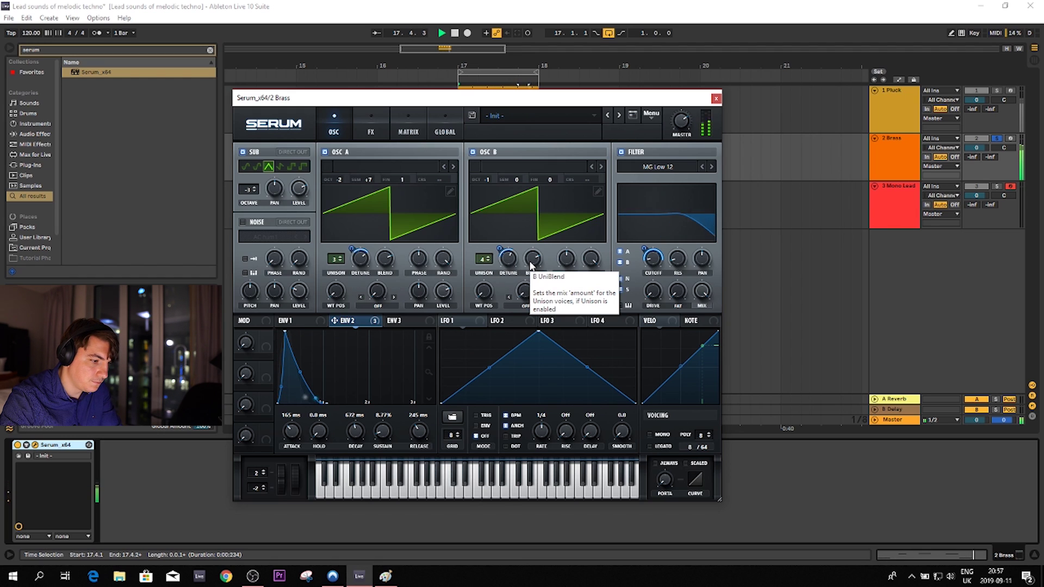
key(space)
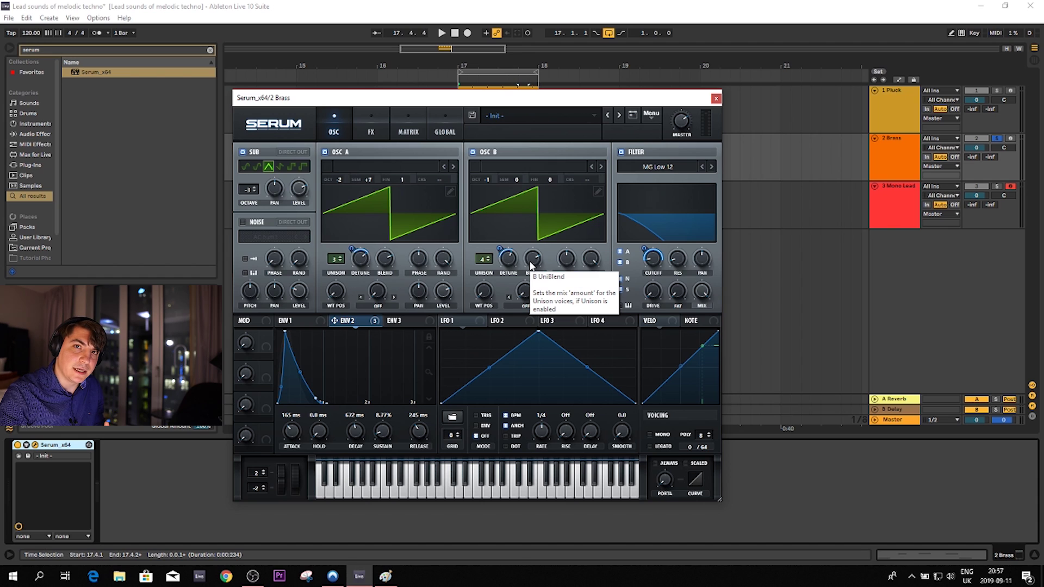
Enable the noise oscillator, load the ARP white noise from the Analog group, and audition the pattern.
click(243, 222)
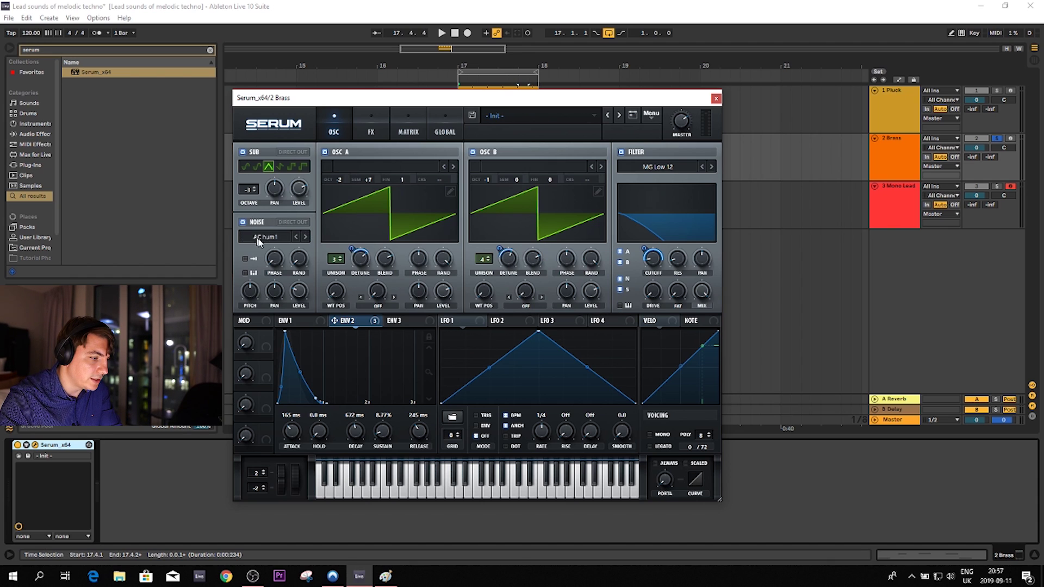
click(263, 237)
mouse_move(283, 255)
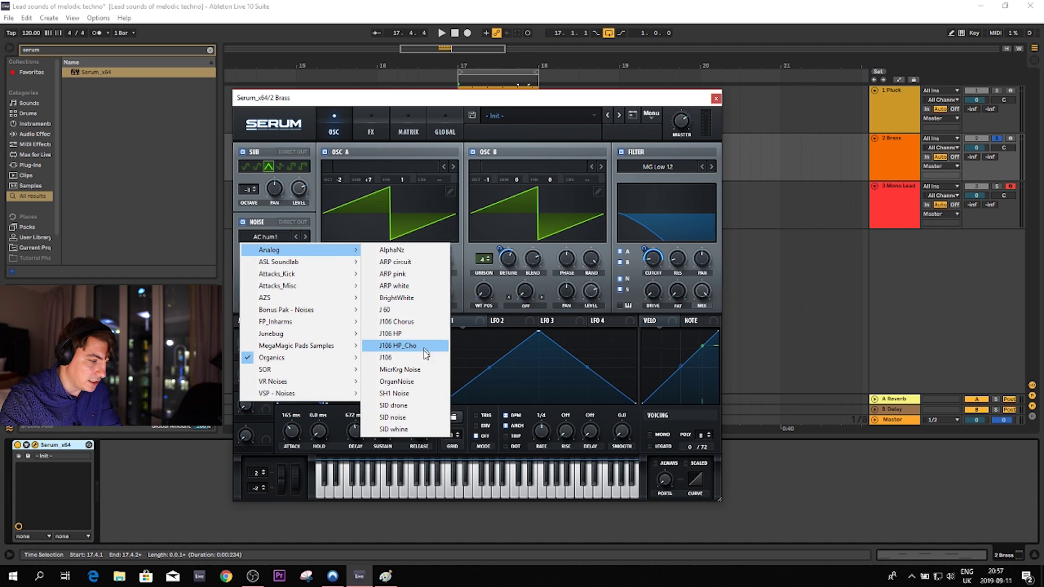
click(409, 286)
key(space)
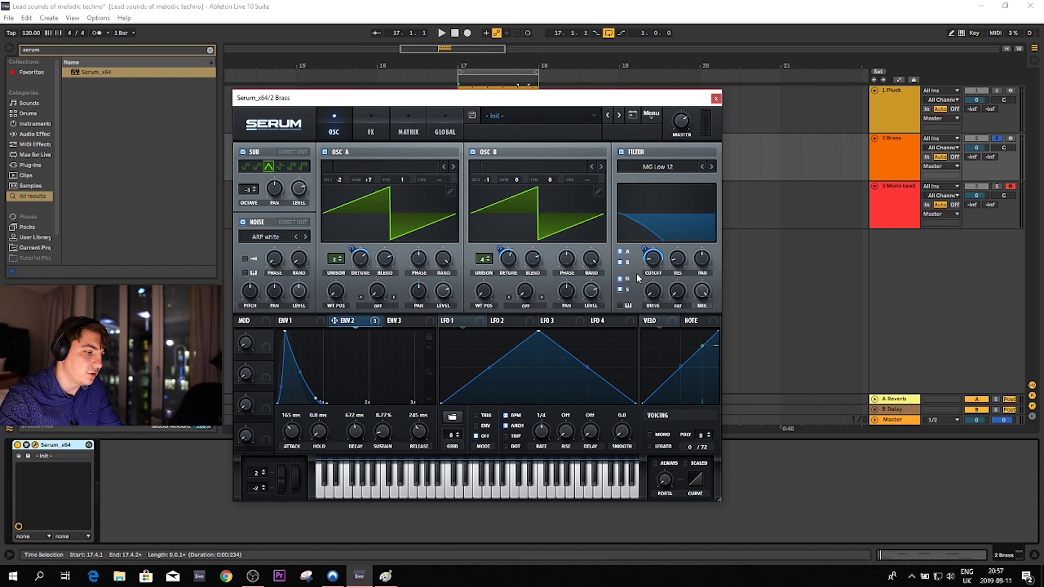
key(space)
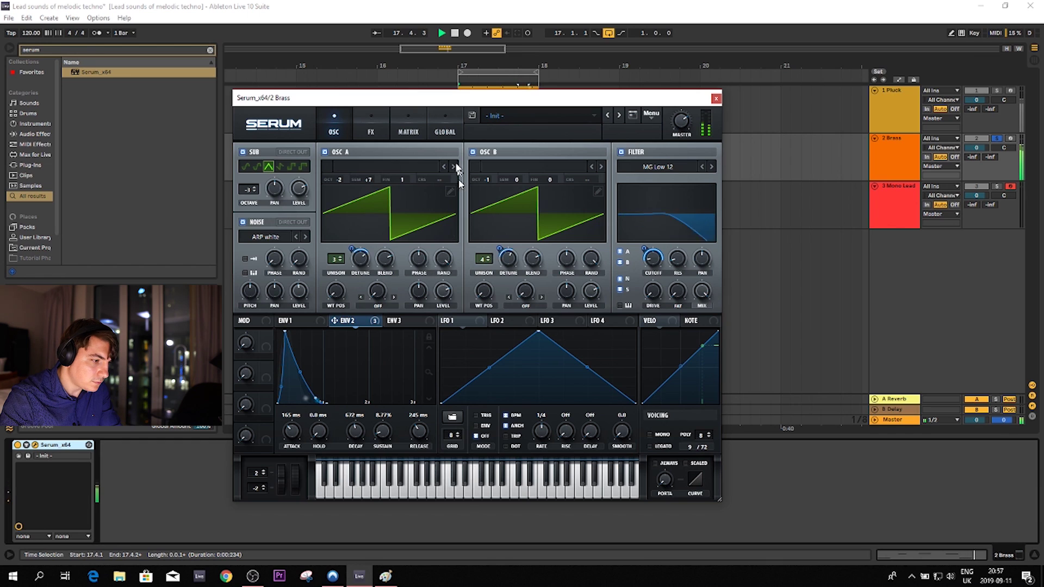
key(space)
Open Serum's effects page, switch to Paint, and sketch two additional overlapping peaked envelope curves beside the existing one.
click(373, 123)
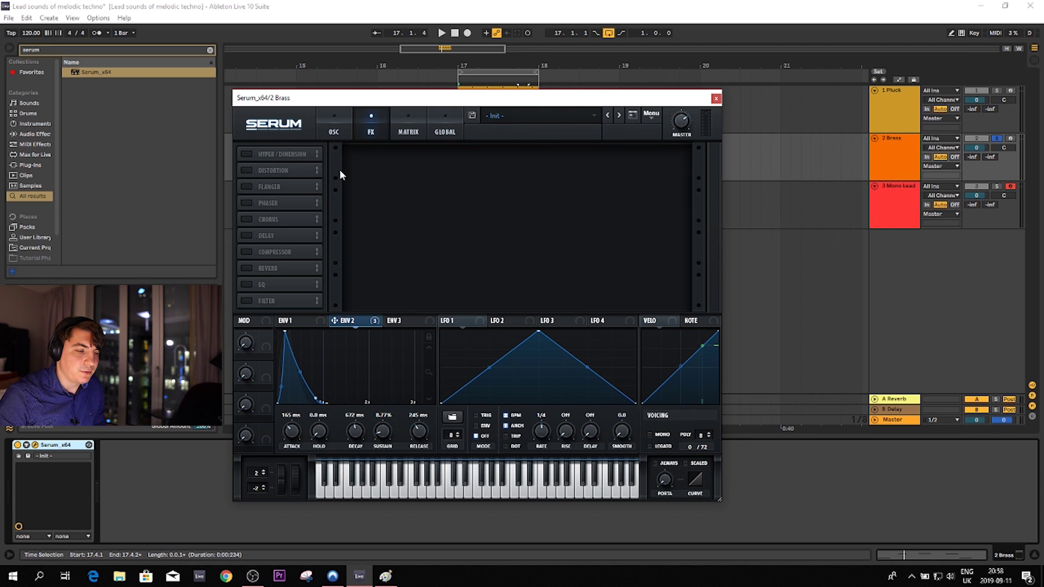
click(385, 575)
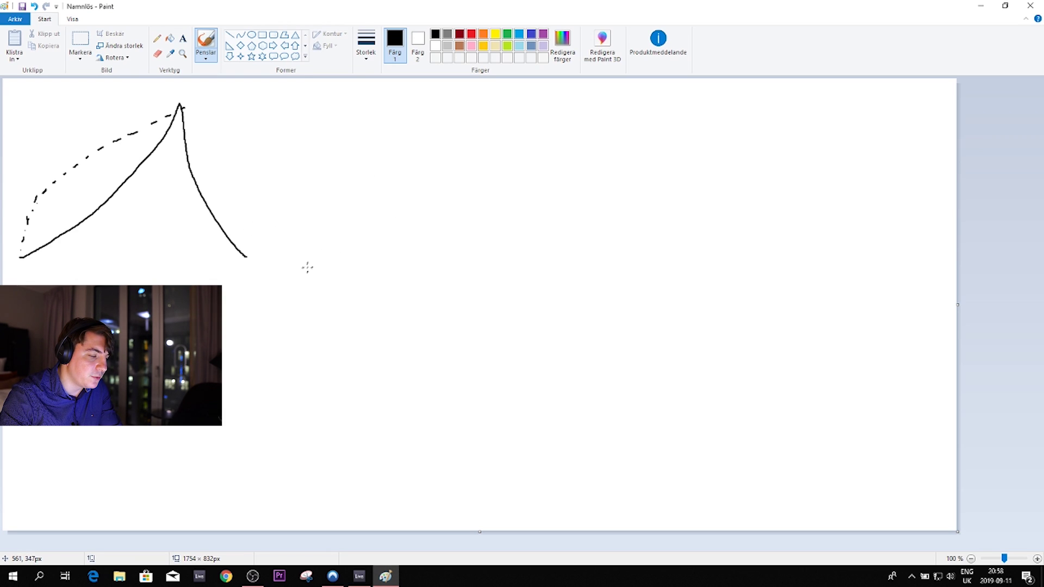
drag(345, 248, 417, 191)
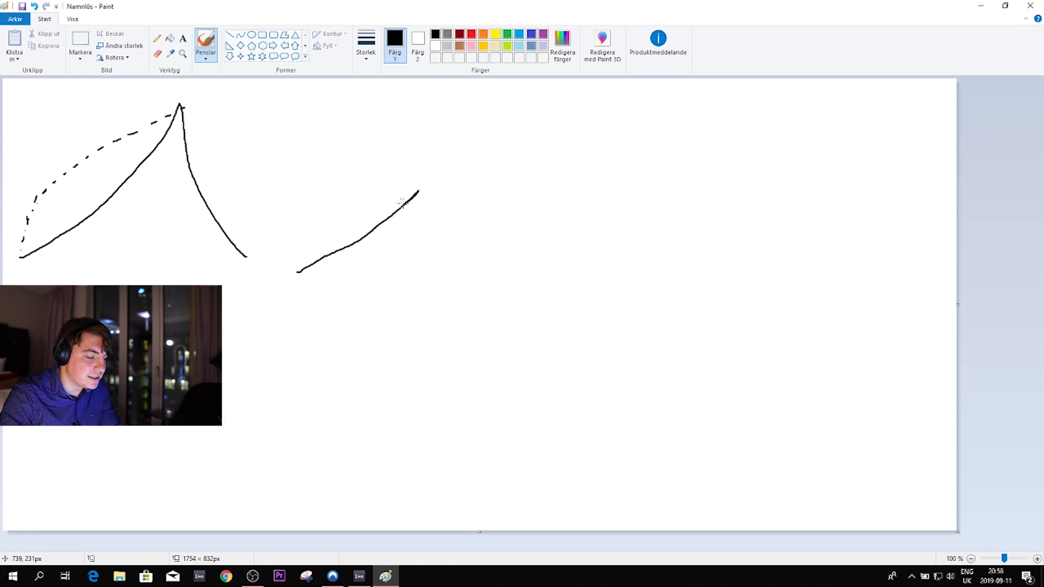
mouse_move(346, 243)
mouse_down()
mouse_move(468, 121)
mouse_move(645, 265)
mouse_up()
mouse_move(554, 310)
mouse_down()
mouse_move(584, 302)
mouse_move(738, 163)
mouse_move(753, 189)
mouse_move(791, 213)
mouse_move(937, 253)
mouse_up()
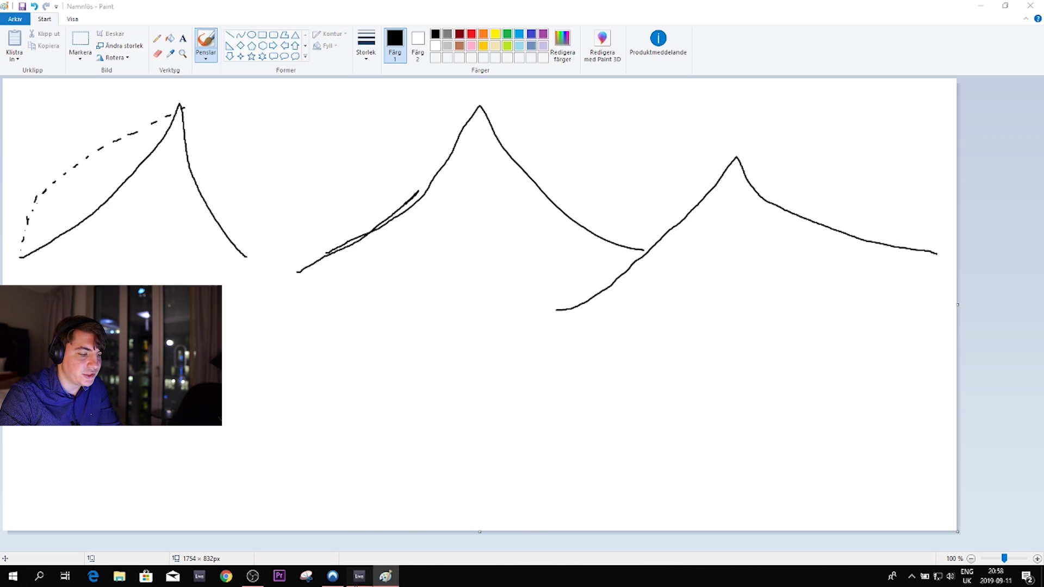
Return to Ableton Live, enable Serum's reverb, adjust its high cut and size during playback, and close the Serum window.
click(359, 576)
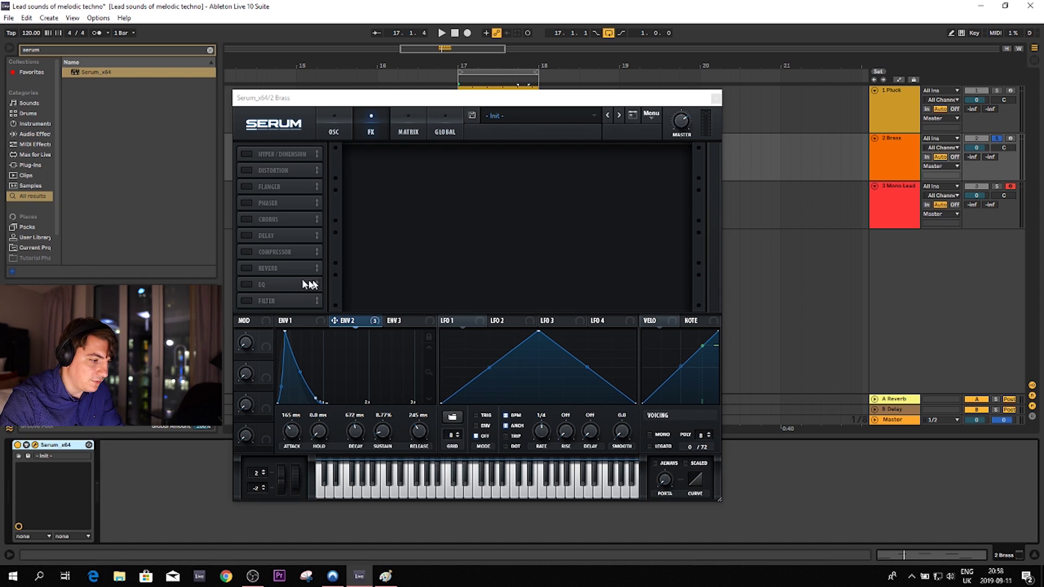
click(246, 268)
key(space)
mouse_move(670, 159)
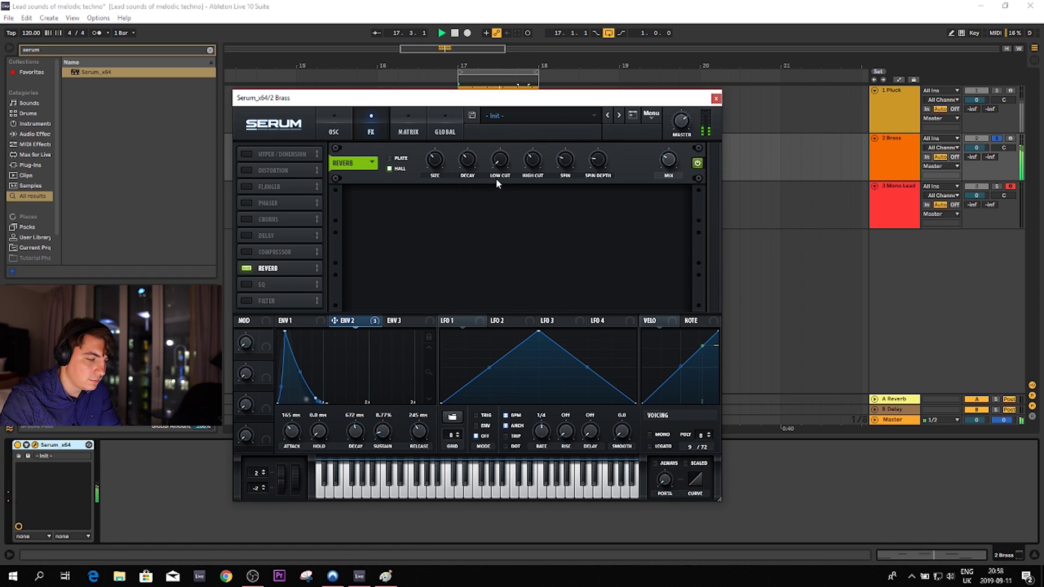
mouse_move(530, 167)
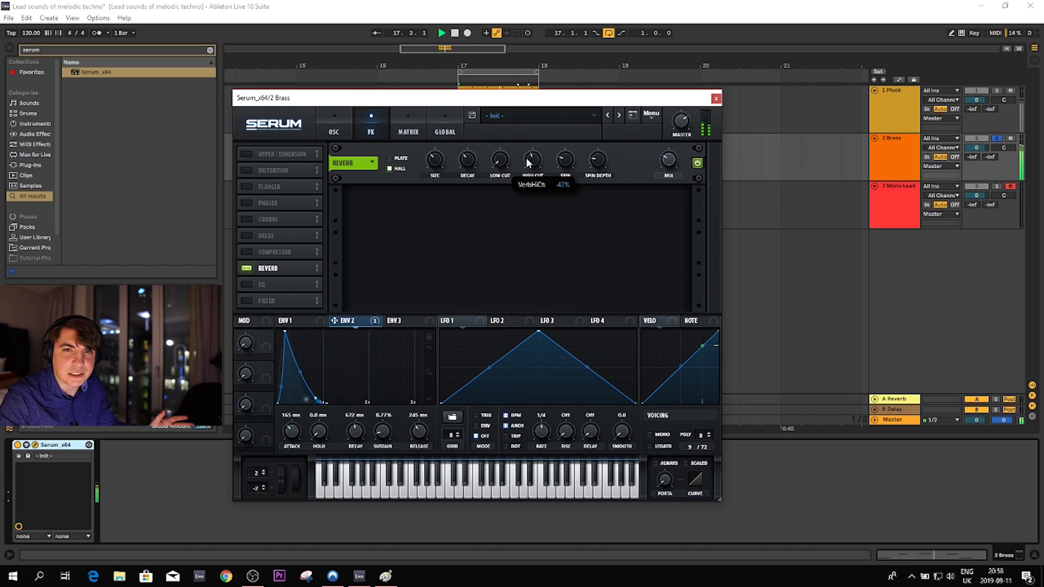
drag(530, 167, 531, 152)
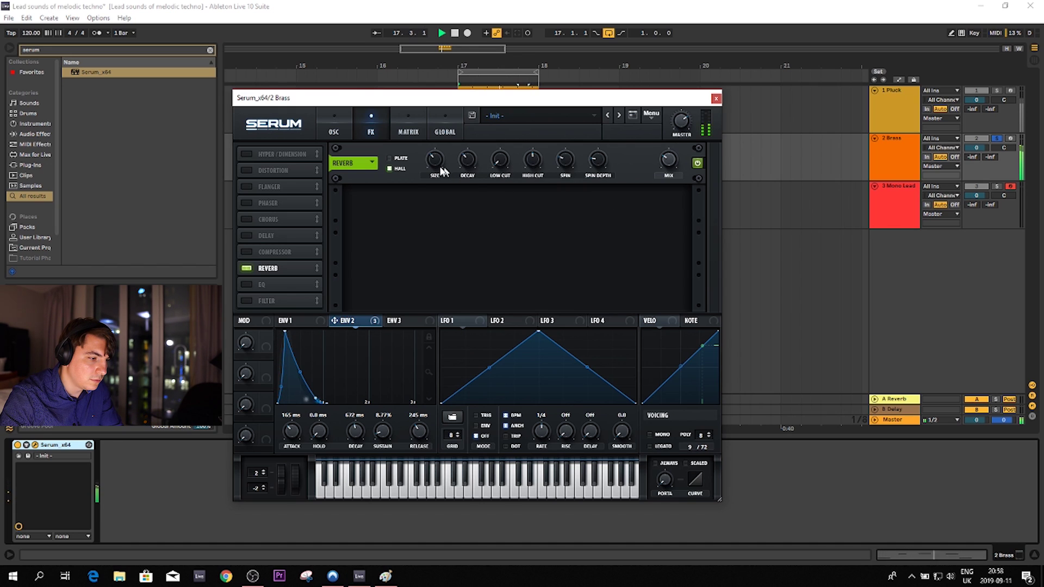
mouse_move(439, 163)
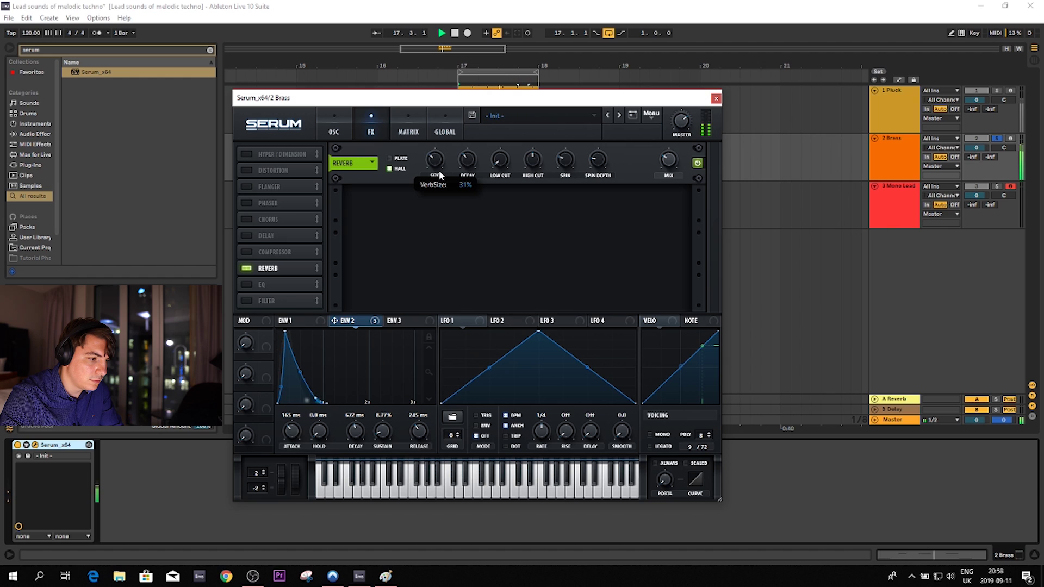
click(716, 99)
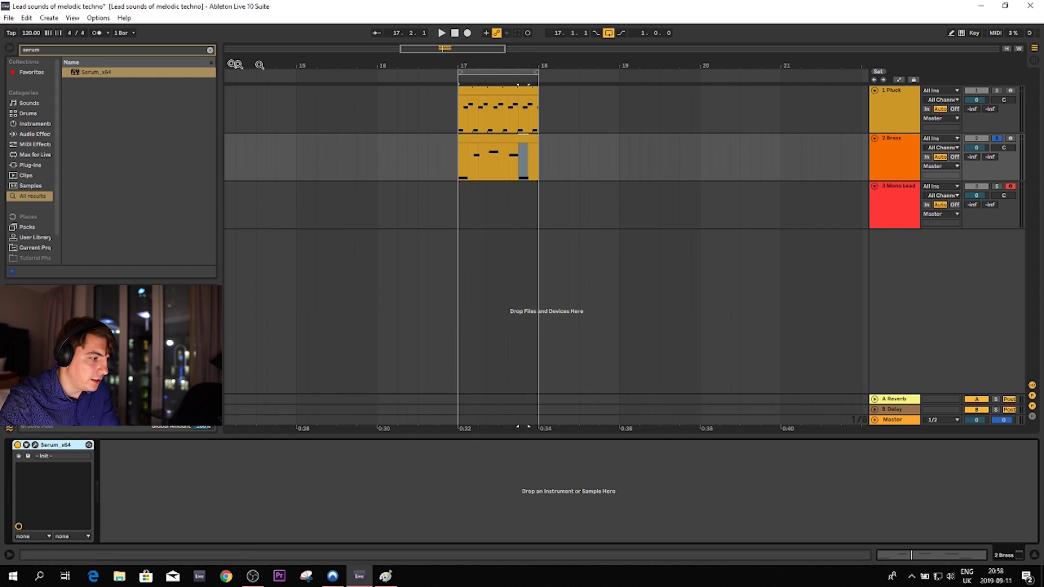
Find the Delay effect in the browser, add it after Serum on the Brass track, and audition it.
click(127, 49)
text(delay)
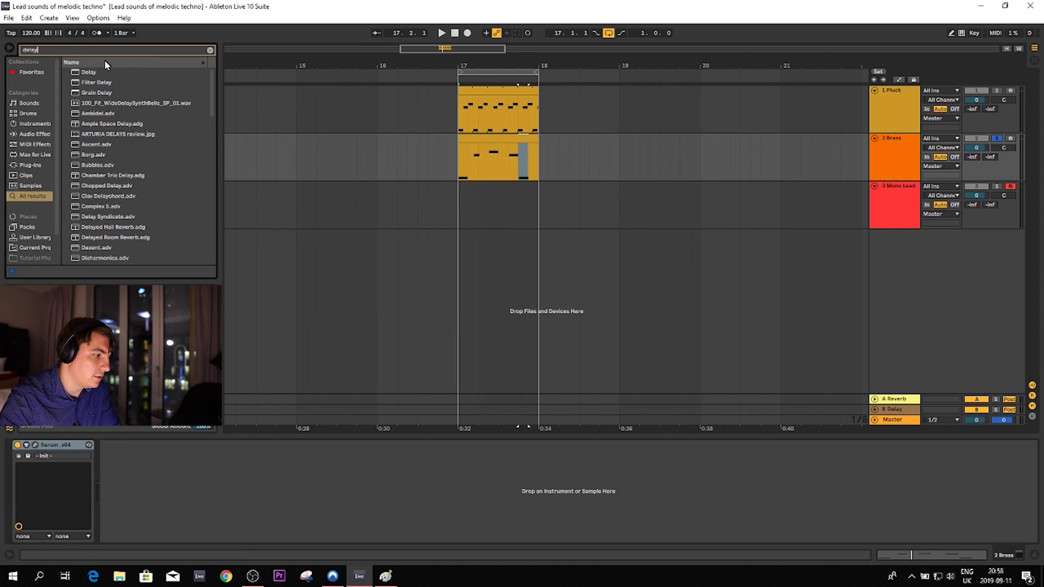
drag(97, 72, 220, 482)
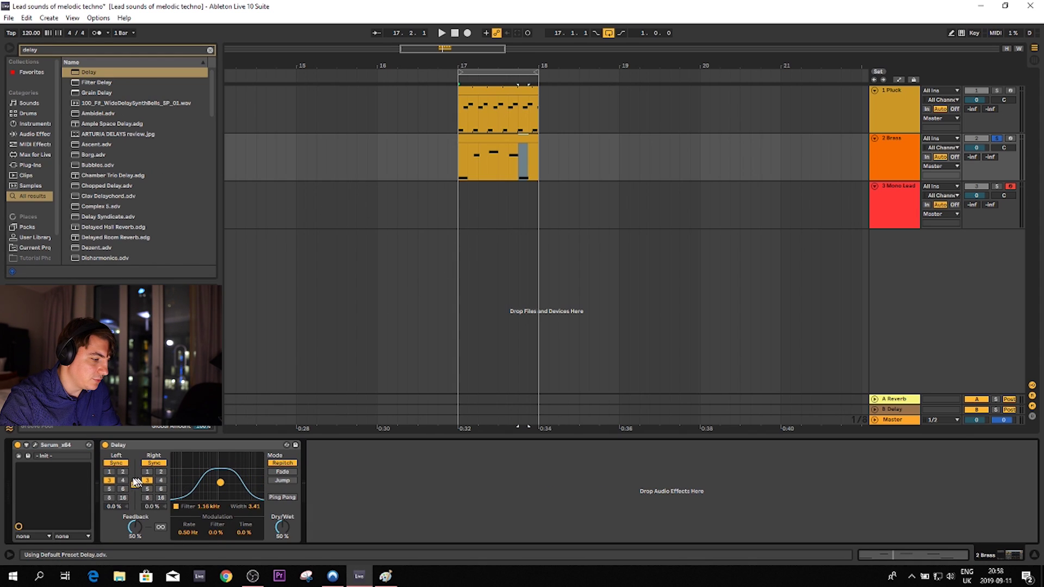
key(space)
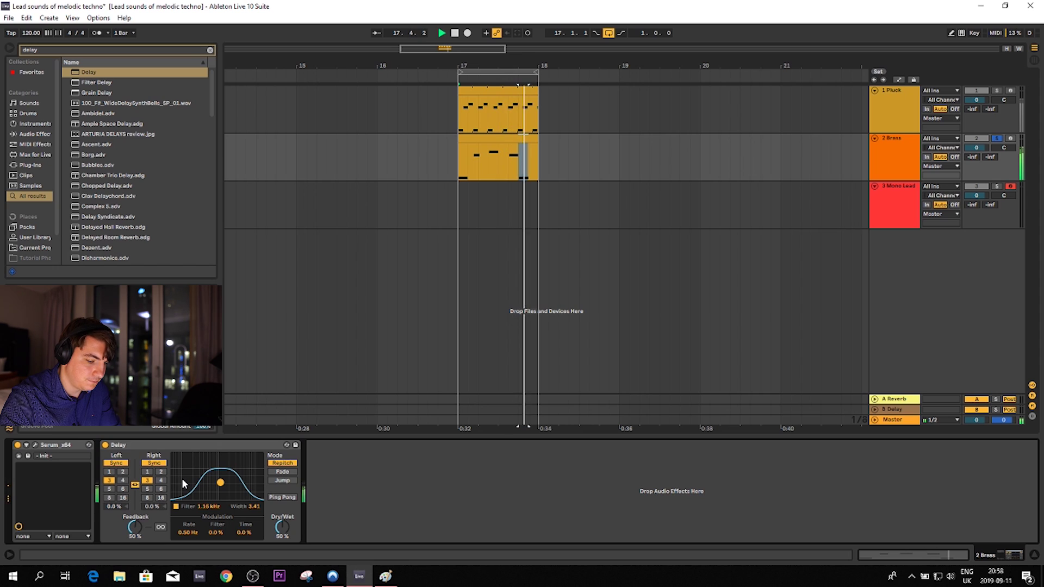
key(space)
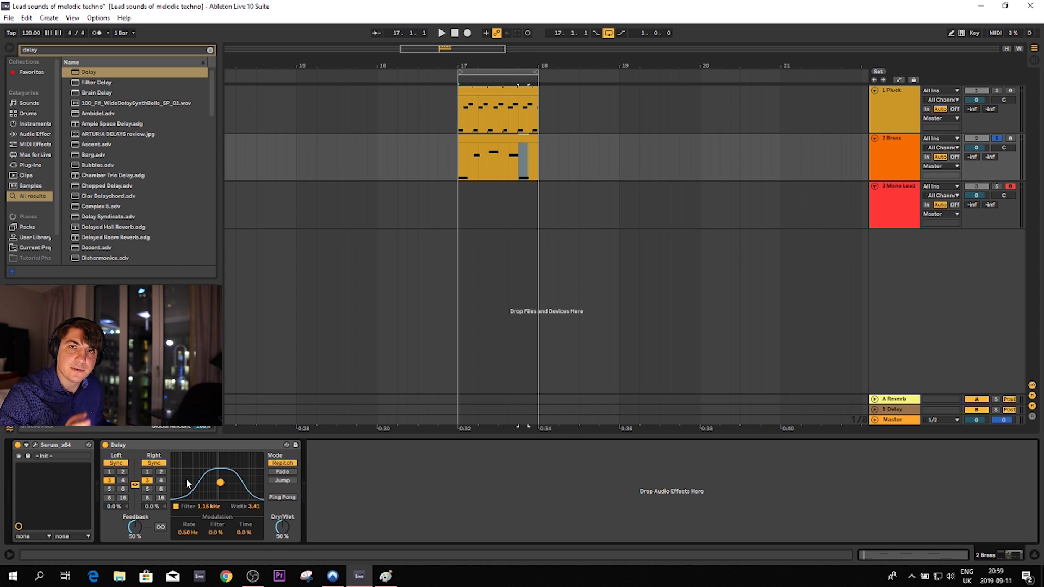
Reduce the Delay's feedback to 26% while listening to the pattern, and stop playback.
key(space)
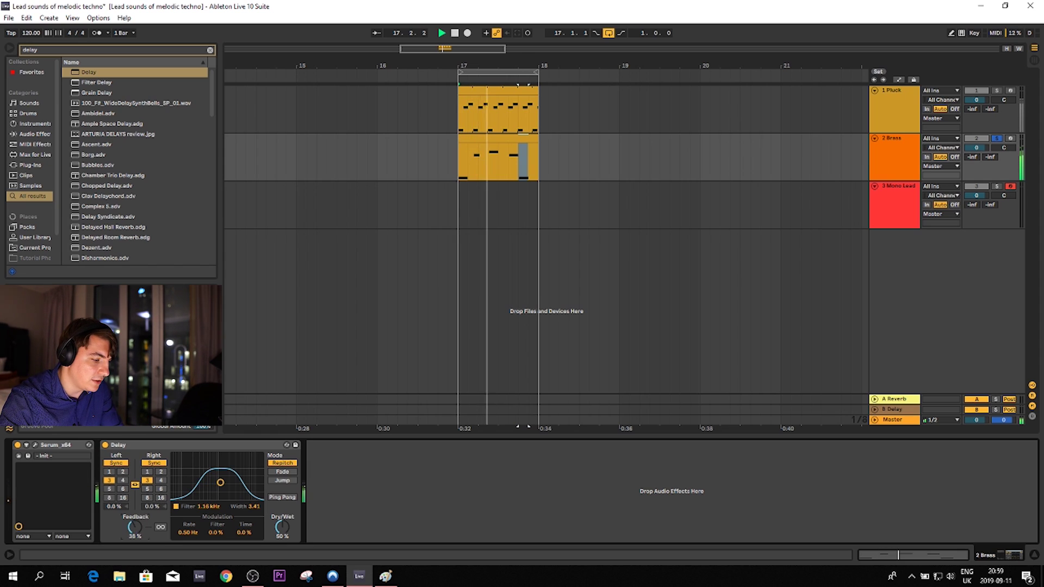
drag(133, 528, 140, 529)
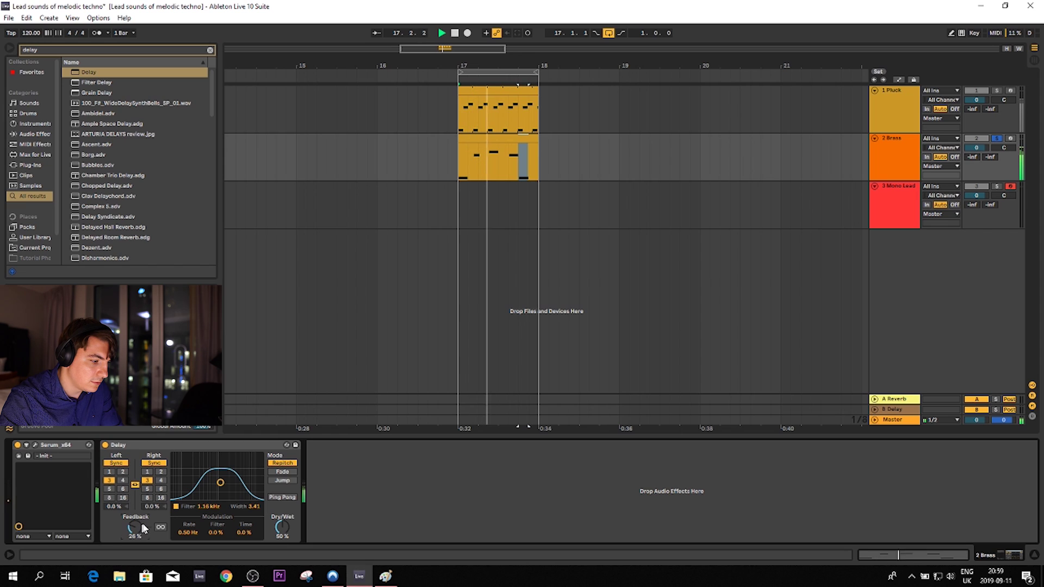
key(space)
Group the Delay into an Audio Effect Rack and duplicate its chain.
click(227, 447)
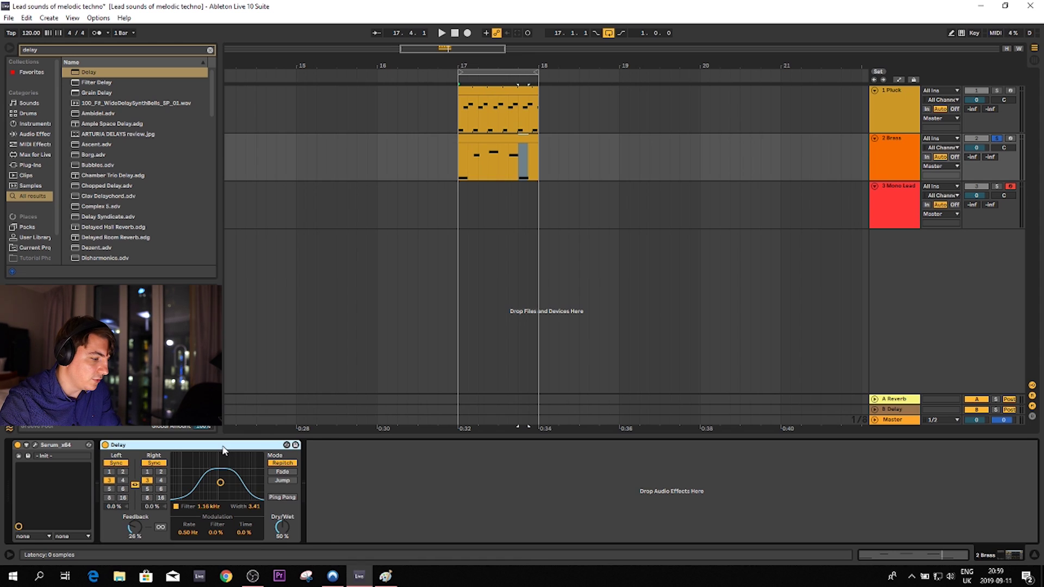
key(ctrl+g)
click(134, 472)
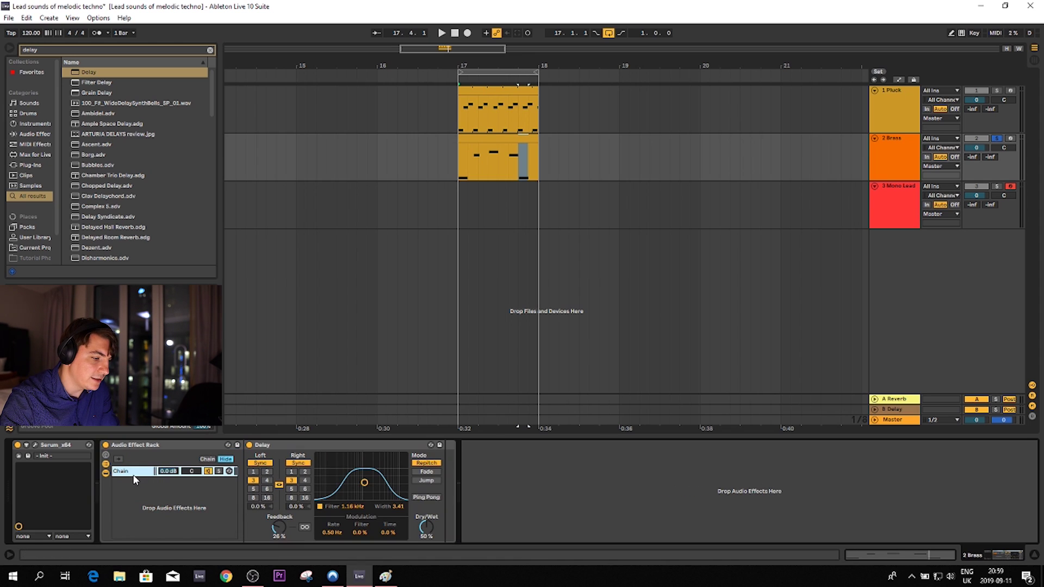
key(ctrl+d)
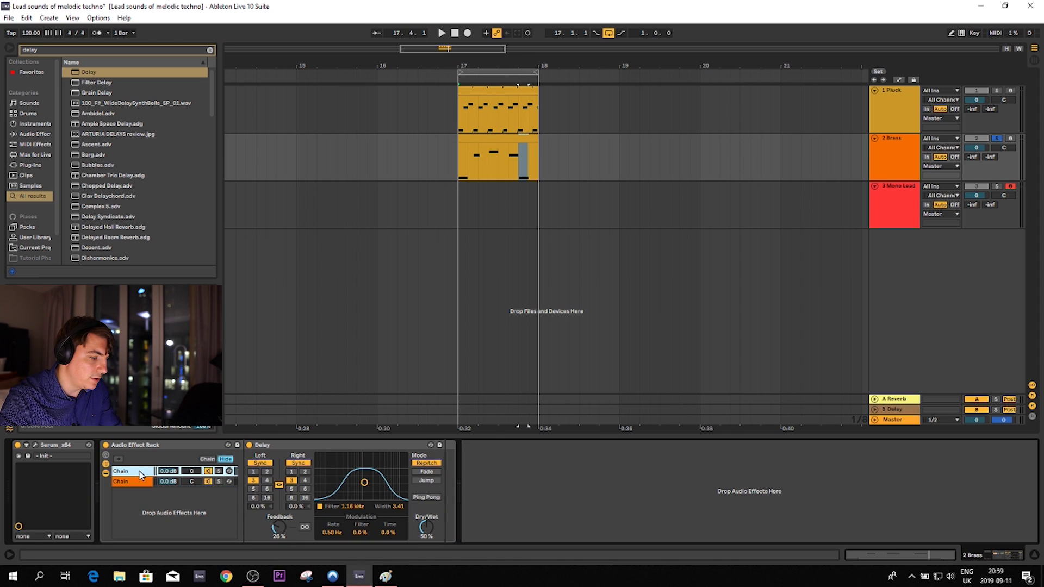
Remove the Delay from the first rack chain and name the two chains Dry and Wet.
click(283, 449)
key(Delete)
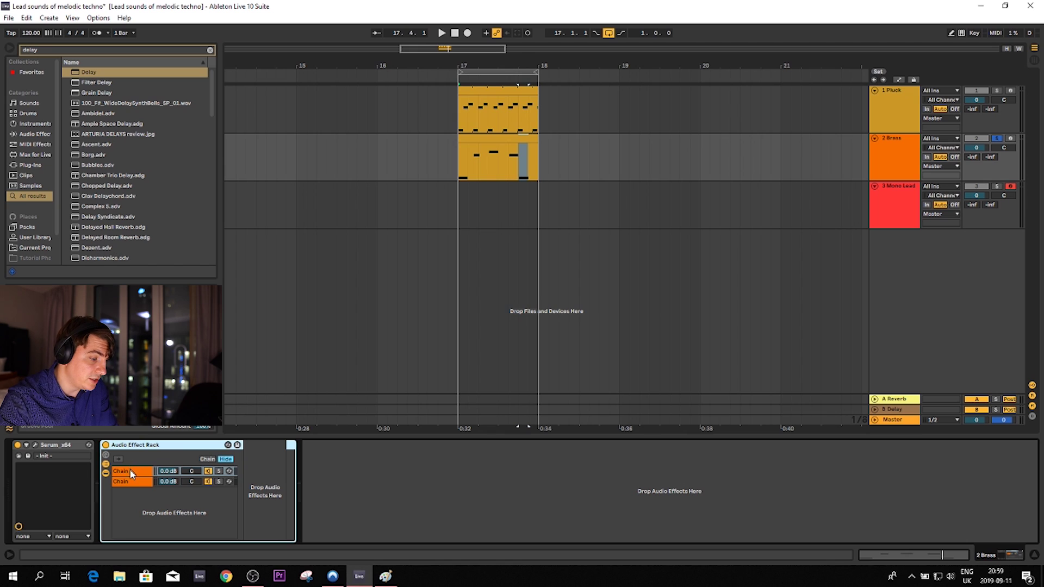
click(145, 482)
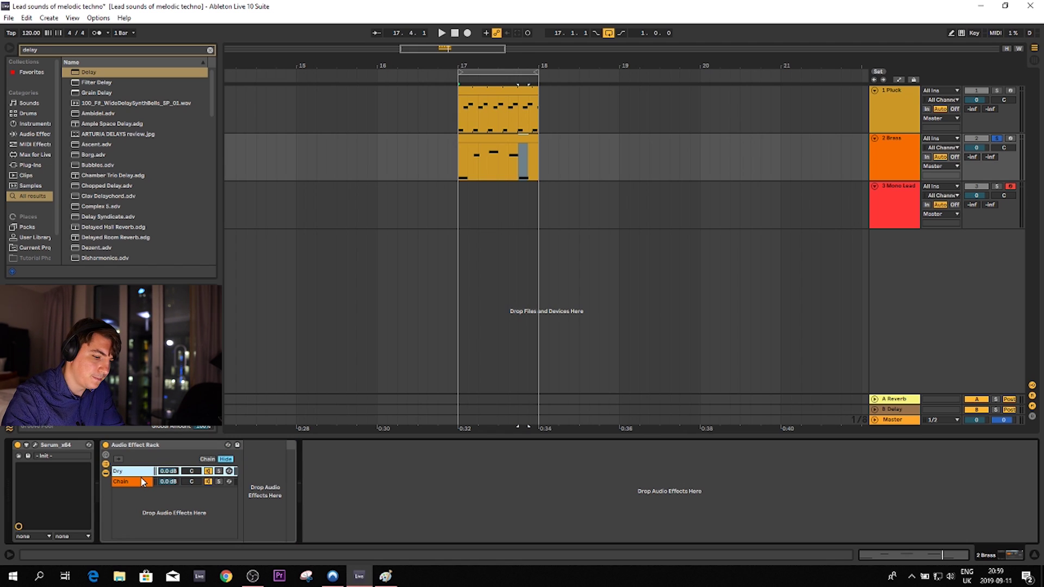
click(122, 483)
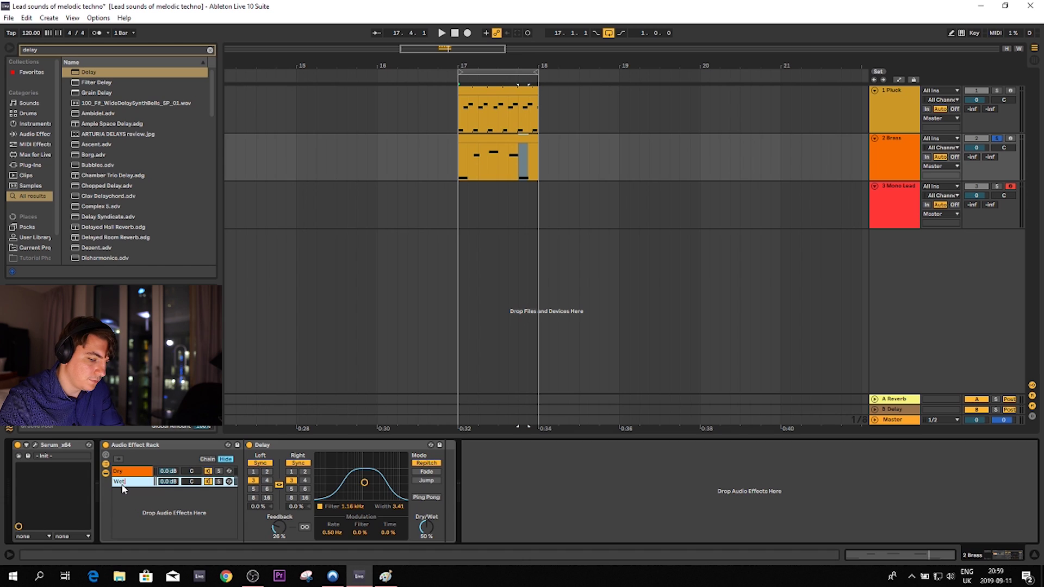
Set the Dry/Wet of the Delay in the Wet chain to 100% and start playback.
click(363, 512)
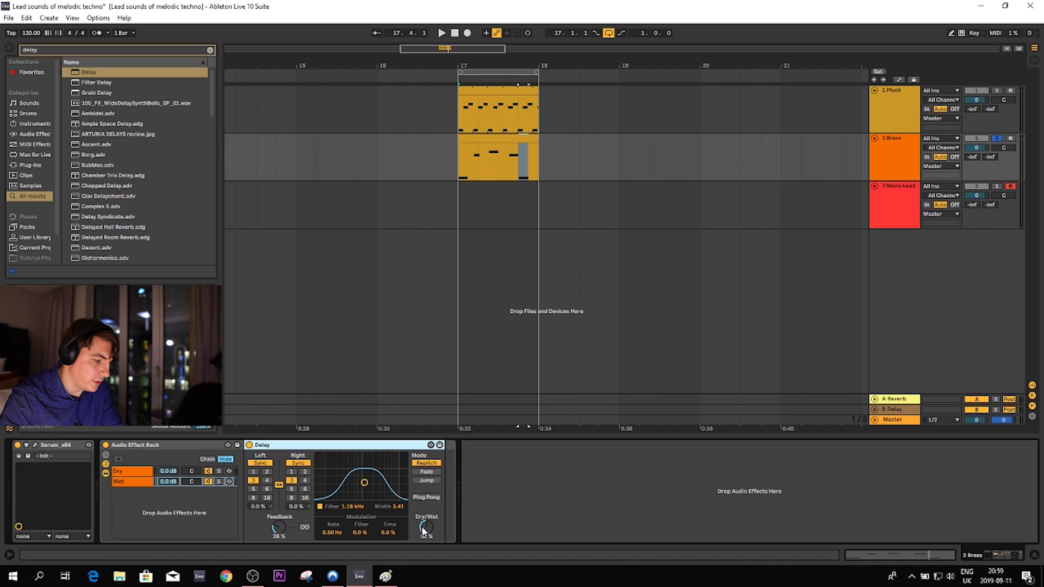
drag(423, 530, 424, 497)
key(space)
Find the Compressor in the browser and add it after the Delay in the Wet chain.
key(ctrl+f)
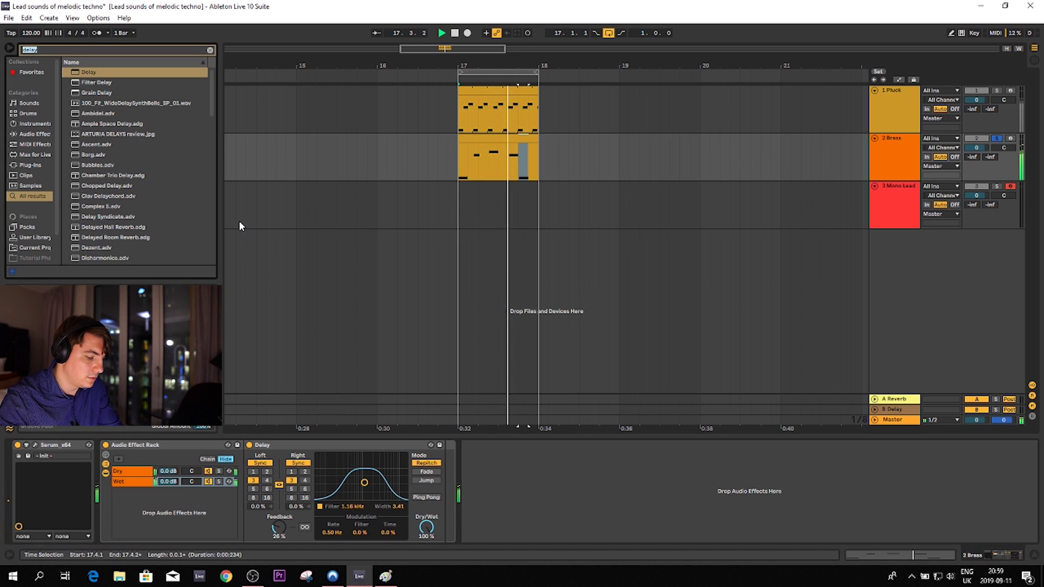
text(compre)
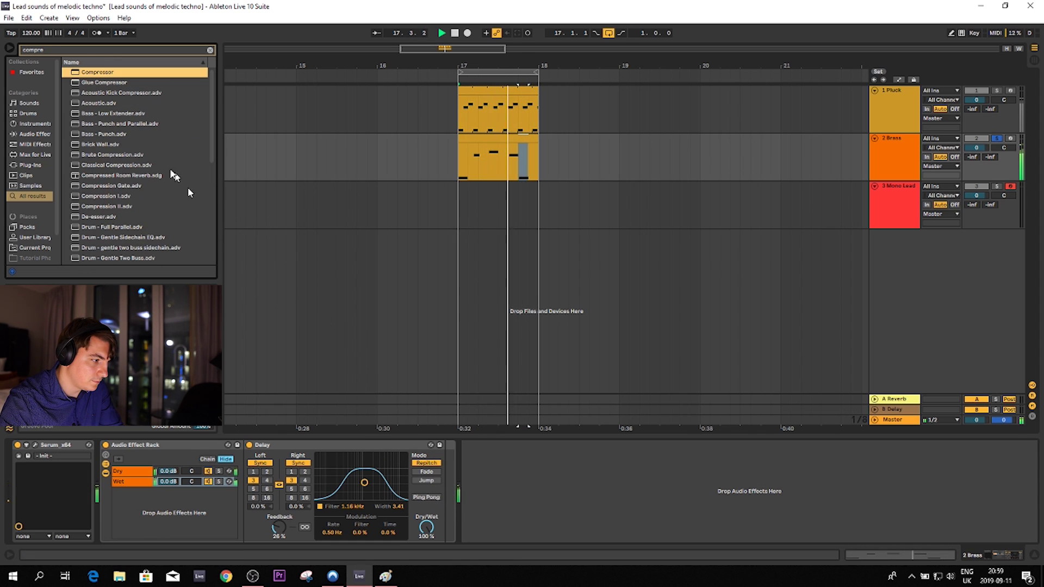
drag(105, 72, 516, 505)
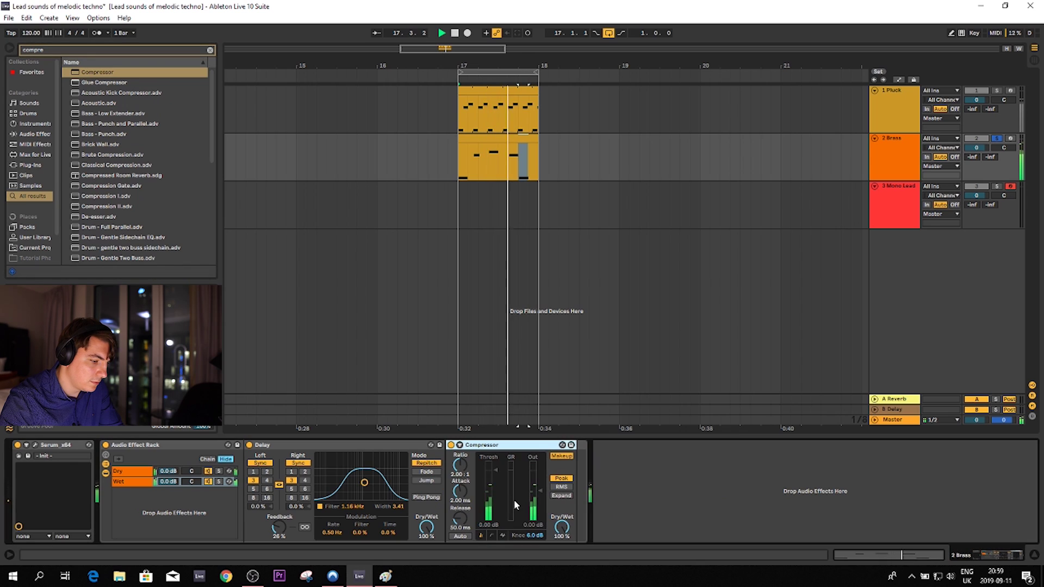
Enable the Compressor's sidechain with 2 Brass as its input, set the ratio to inf:1, and play the pattern.
click(459, 444)
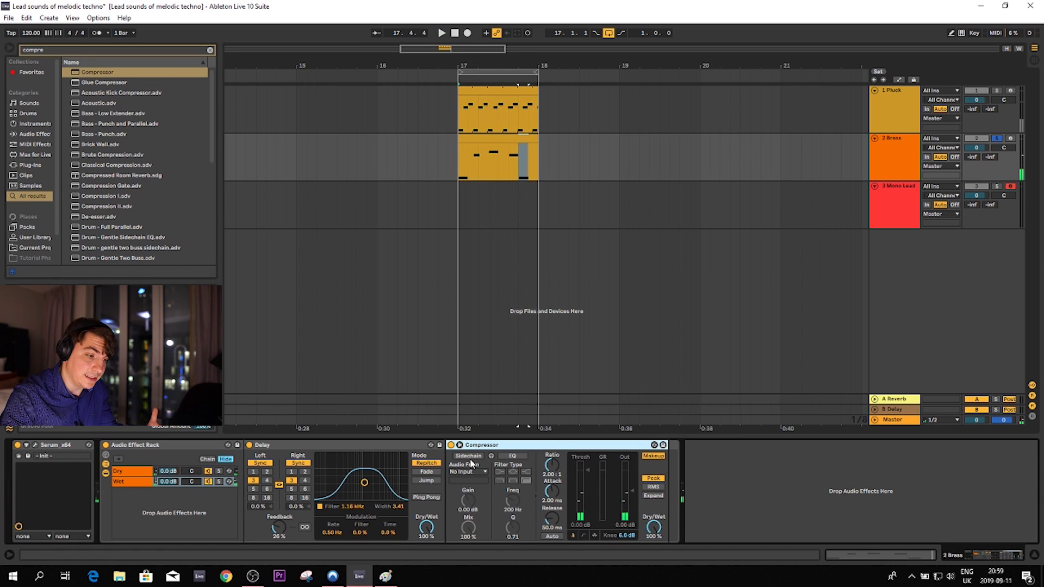
click(467, 455)
click(468, 471)
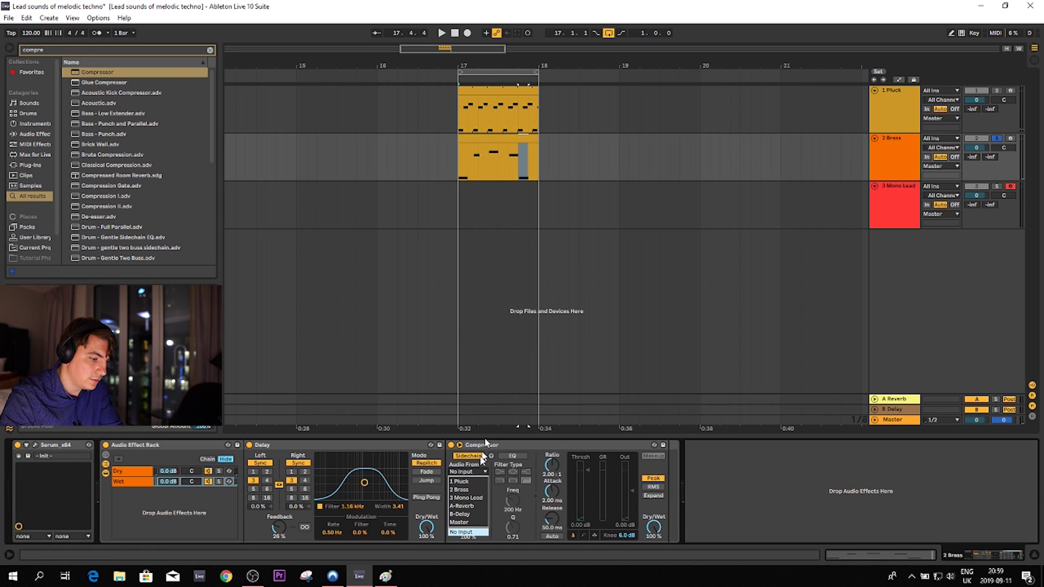
click(471, 492)
key(space)
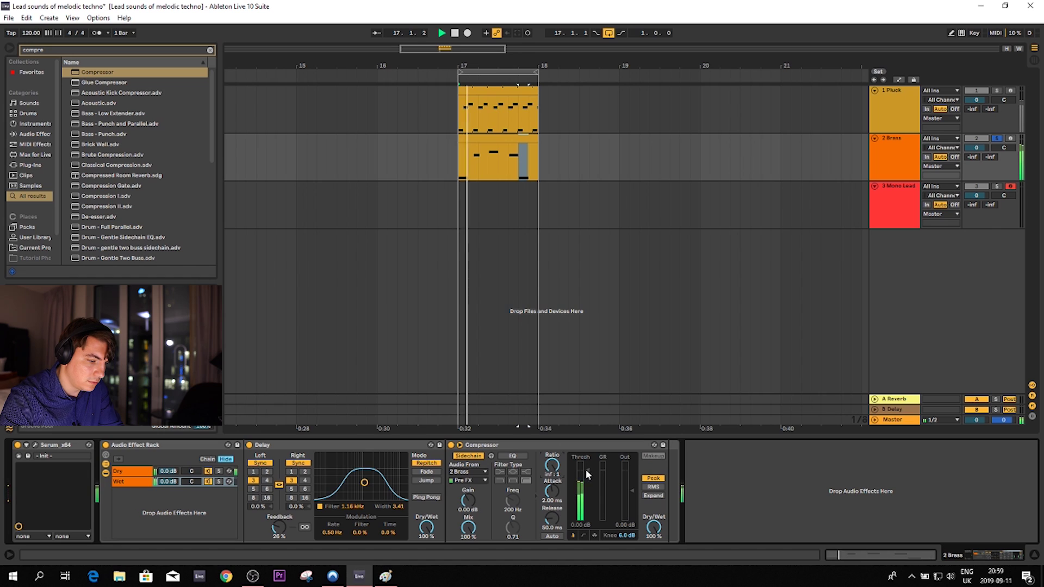
Lower the Compressor's threshold to -23.2 dB, switch to its activity view, and set the lookahead to 10 ms.
drag(580, 525, 590, 527)
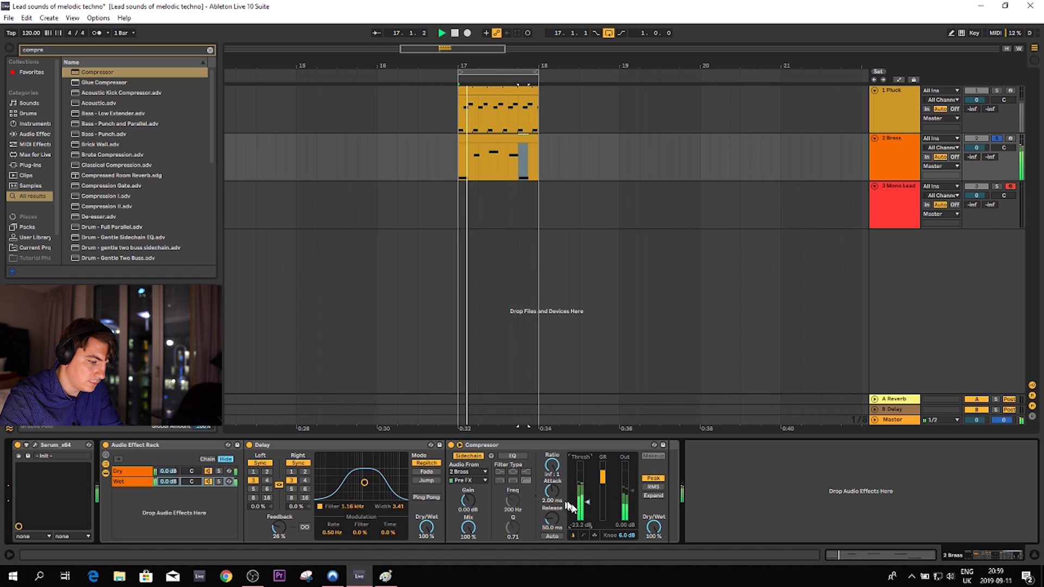
click(593, 535)
click(672, 535)
click(664, 527)
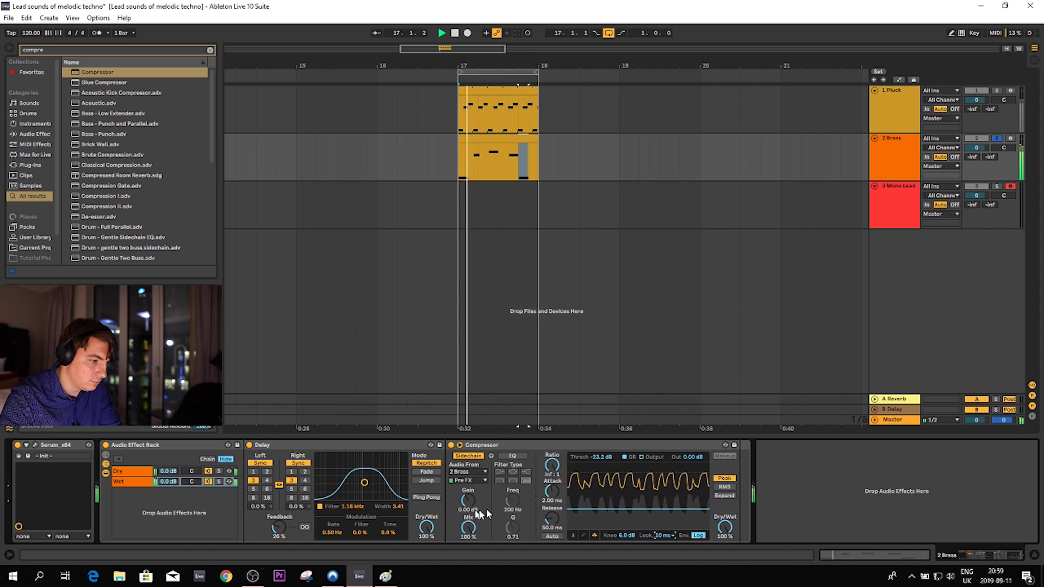
Stop playback, find the Glue Compressor in the browser and add it after the Audio Effect Rack on the Brass track.
key(space)
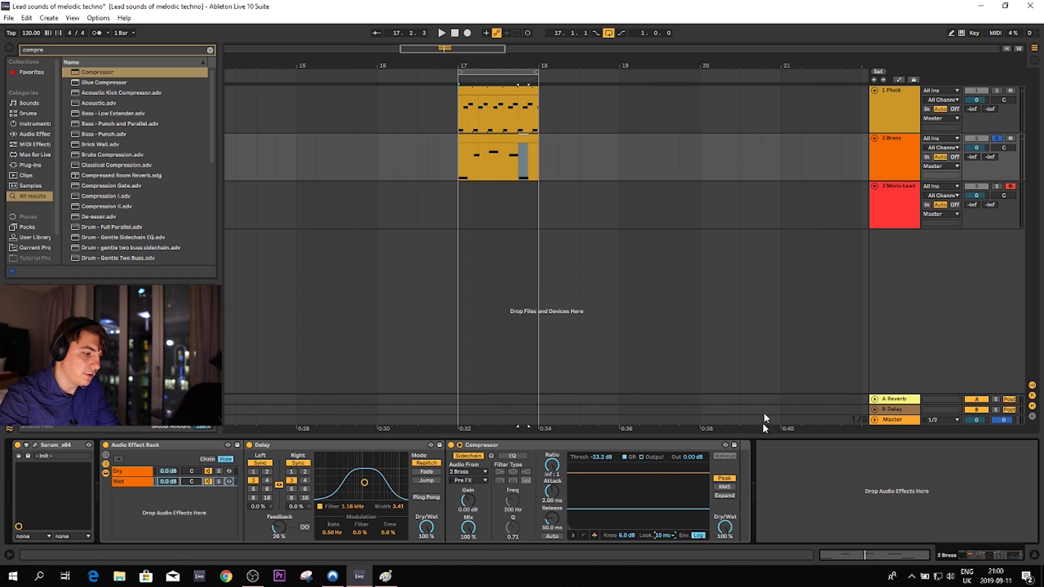
key(ctrl+f)
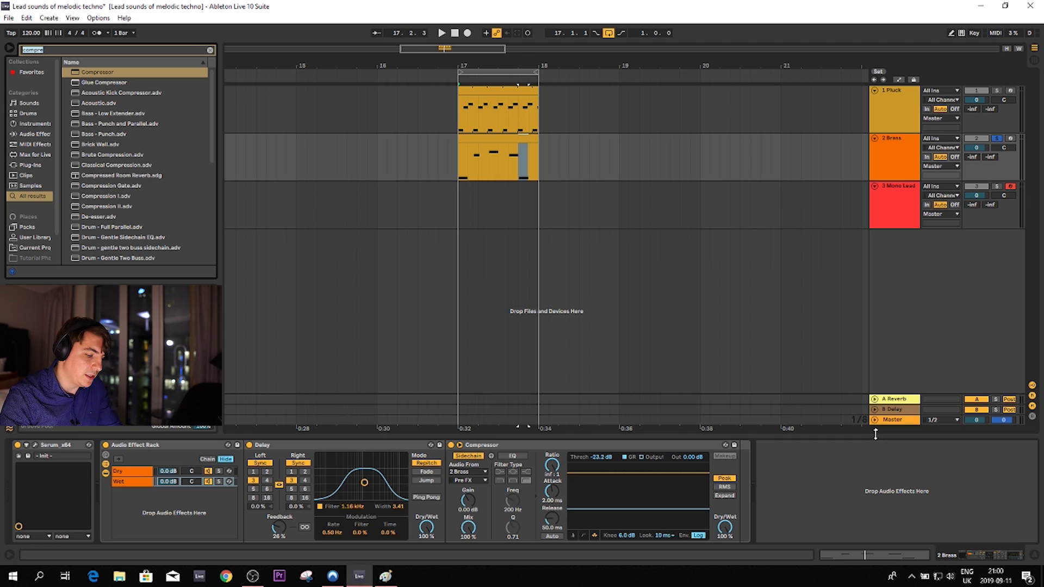
text(glue)
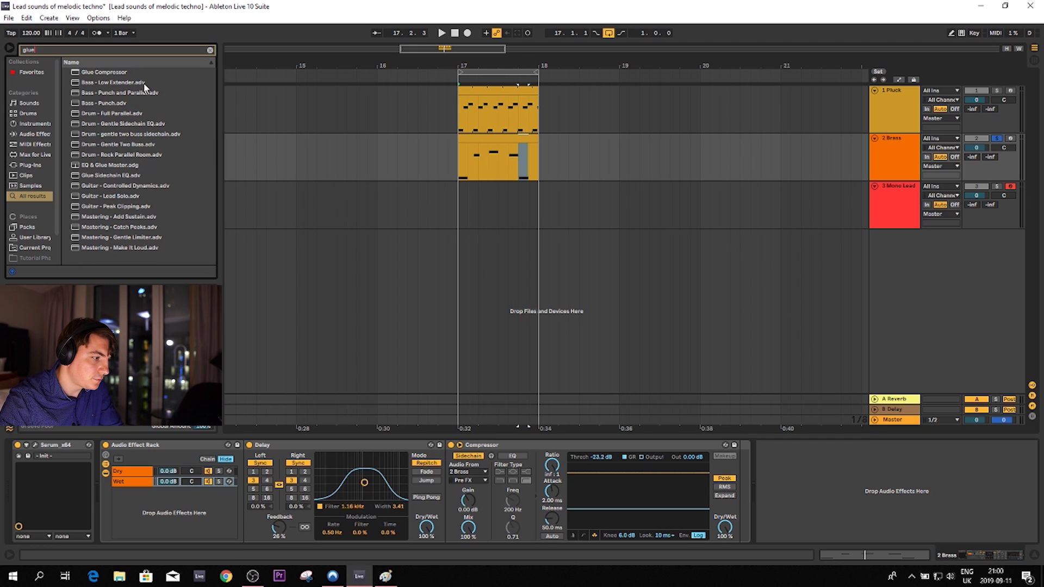
mouse_move(123, 73)
mouse_down()
mouse_move(419, 239)
mouse_move(796, 484)
mouse_move(837, 464)
mouse_up()
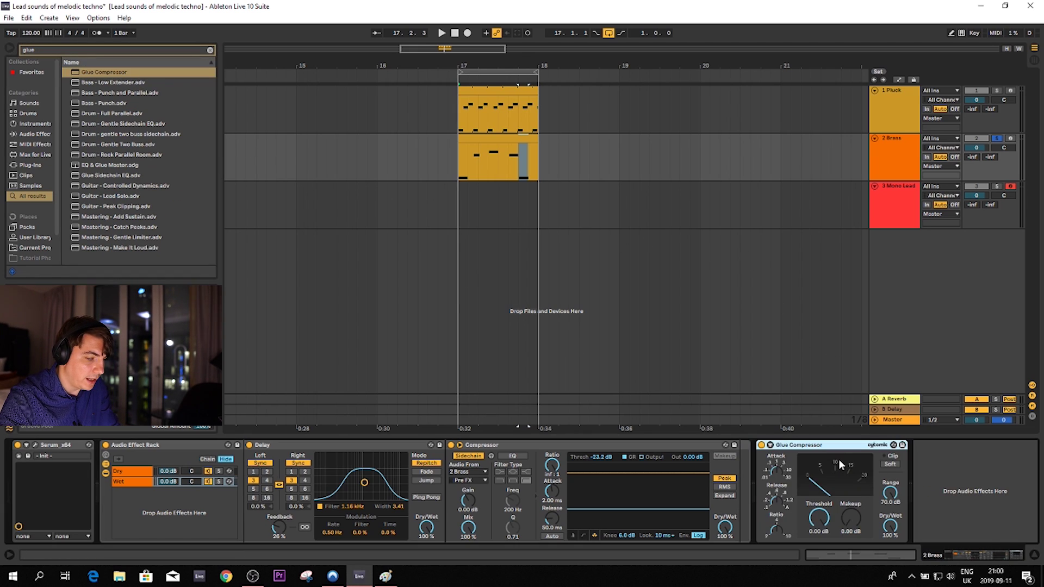
Insert a Reverb between the rack and the Glue Compressor, set its Dry/Wet to 23%, and play the pattern.
key(ctrl+f)
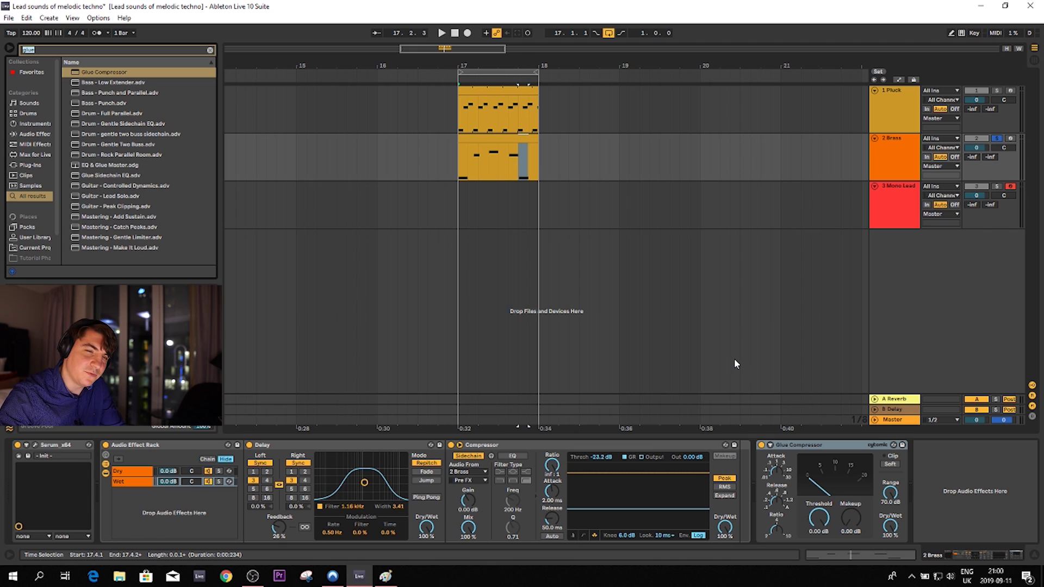
text(rever)
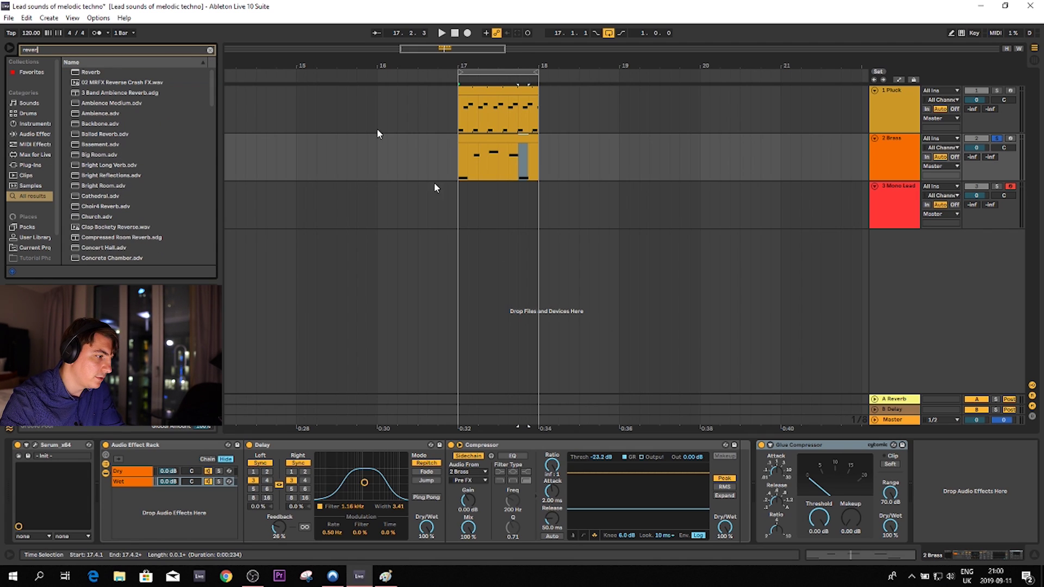
drag(79, 76, 777, 481)
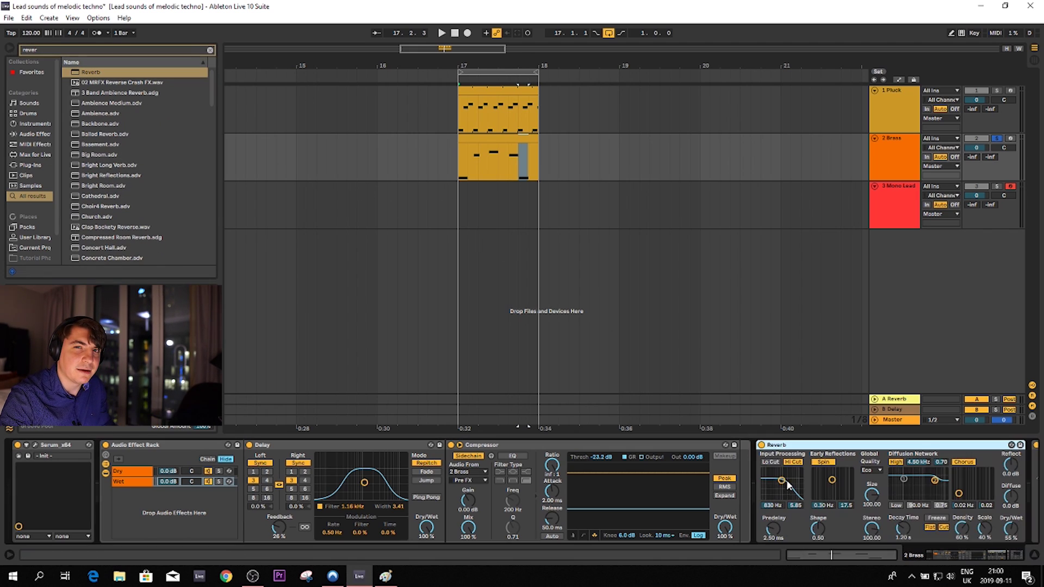
mouse_move(1012, 532)
mouse_down()
mouse_move(1012, 552)
mouse_move(1012, 525)
mouse_up()
key(space)
Lower the Glue Compressor's threshold to -13.0 dB and enable its Soft clipping.
scroll(983, 553, right, 3)
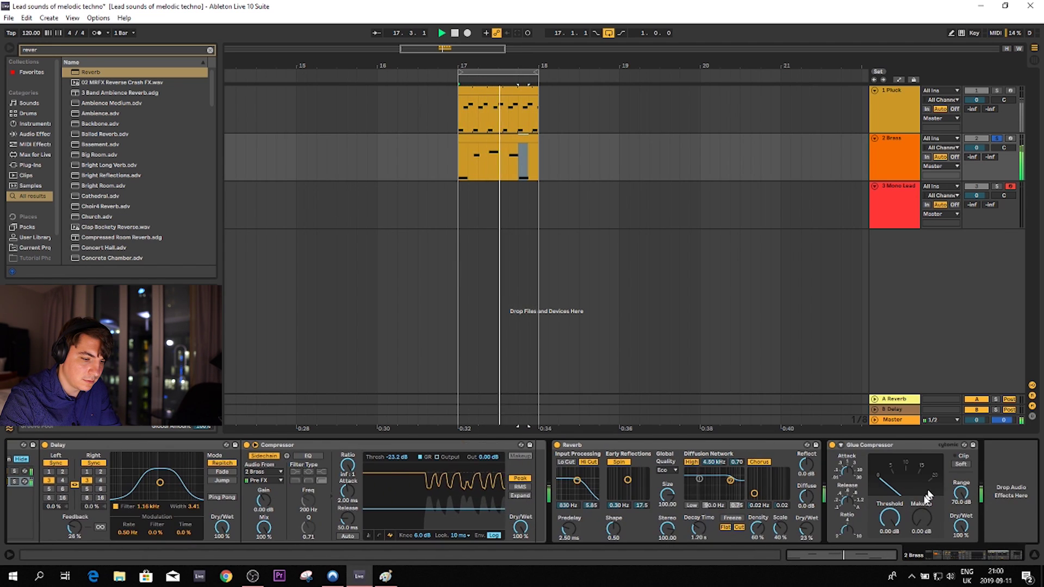
drag(889, 519, 890, 544)
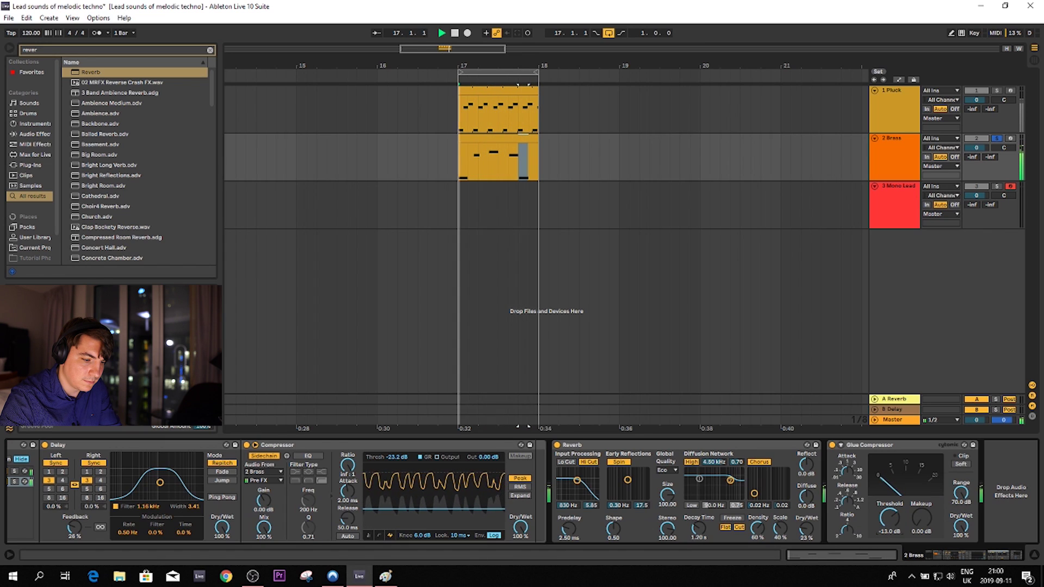
click(958, 465)
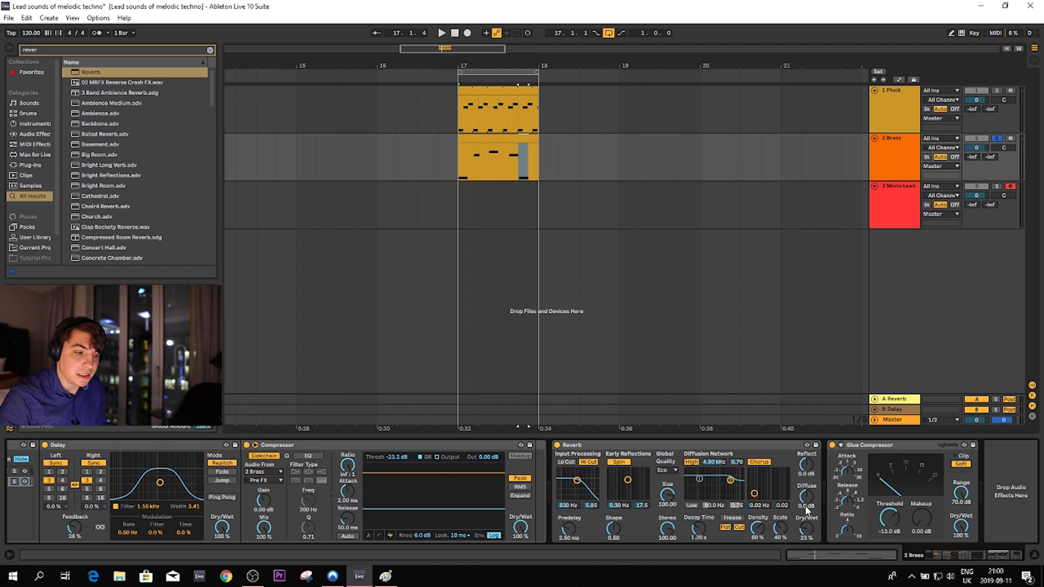
click(977, 555)
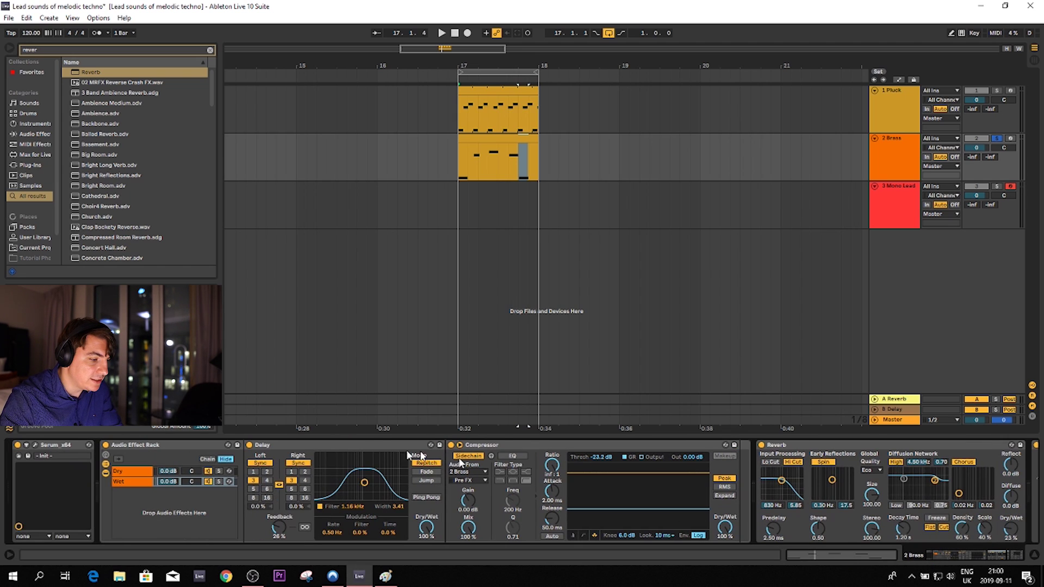
Enable Distortion in the Brass track's Serum effects and modulate its Drive with Envelope 2 while the pattern plays.
click(35, 445)
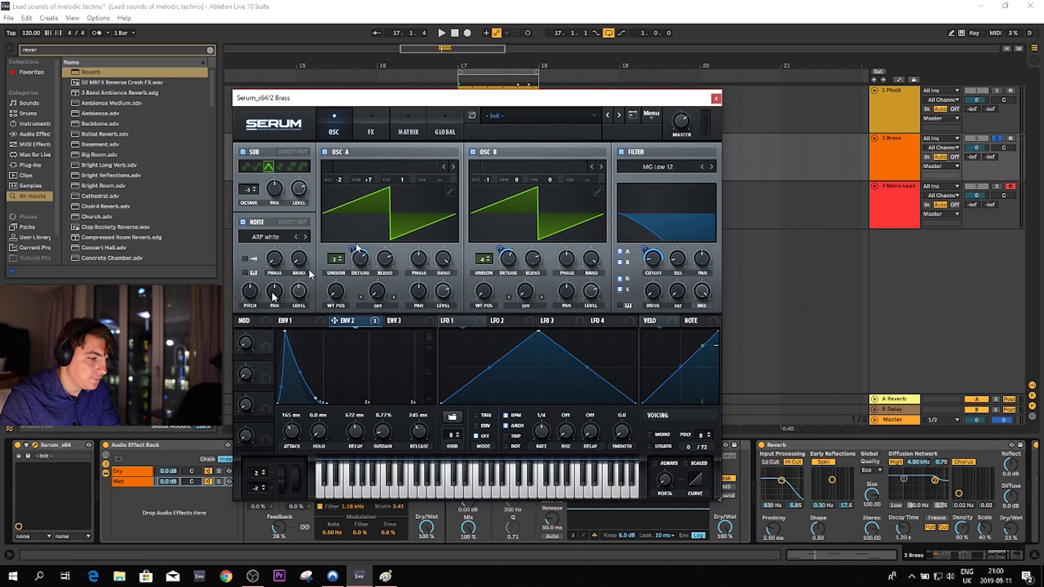
click(370, 127)
click(247, 170)
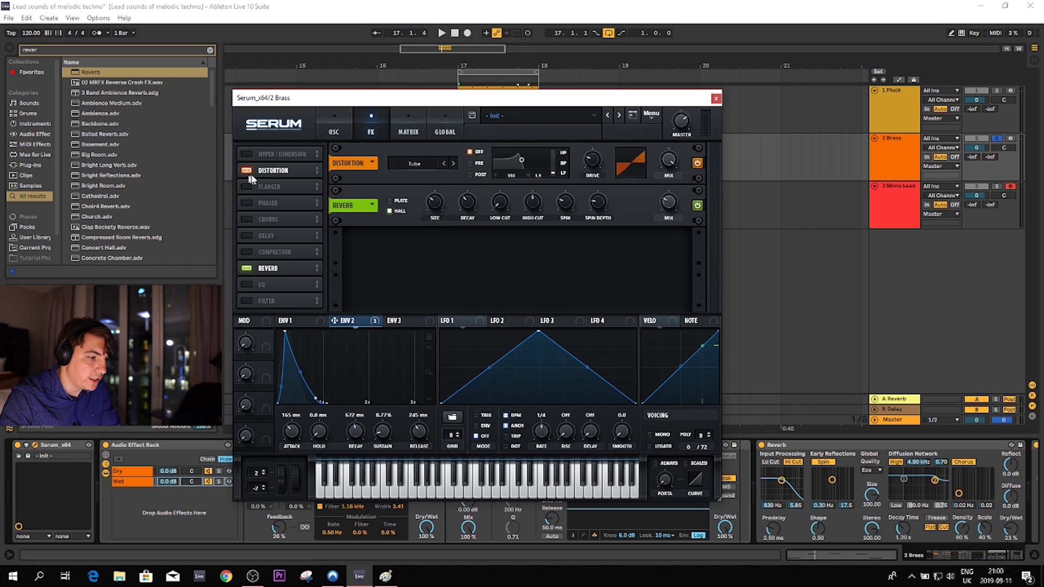
key(space)
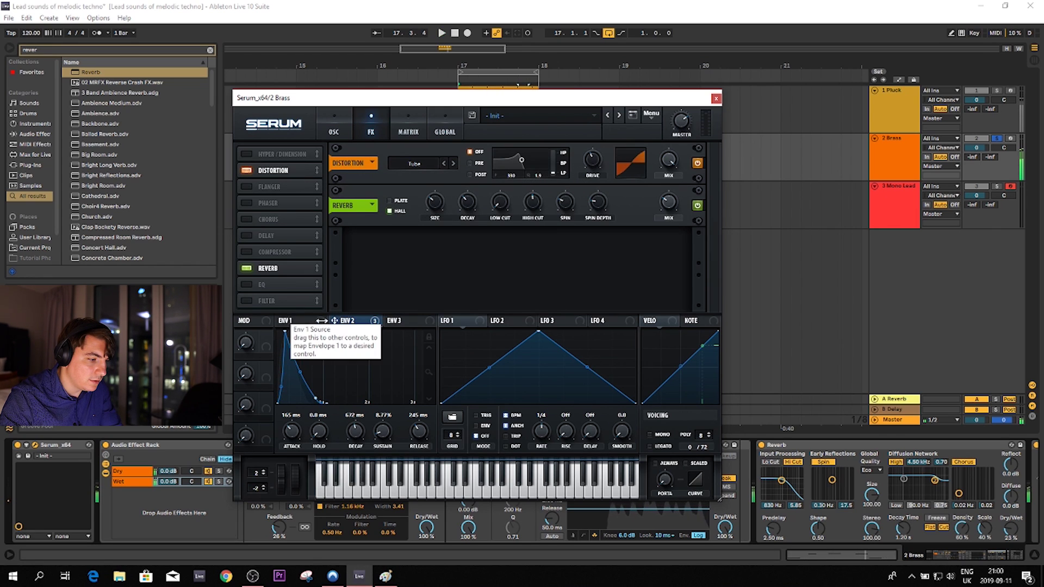
drag(597, 155, 592, 158)
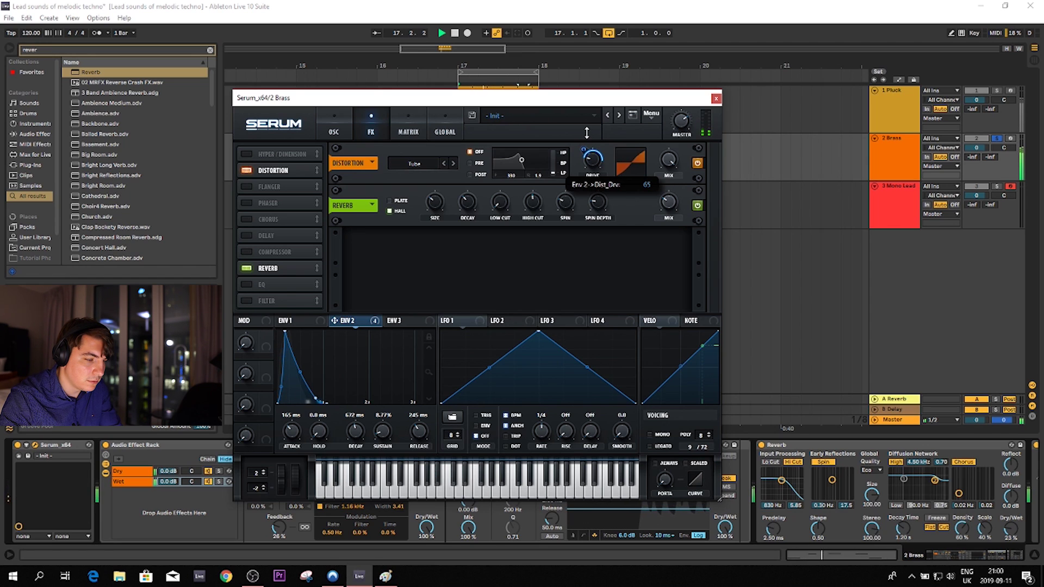
drag(587, 132, 587, 135)
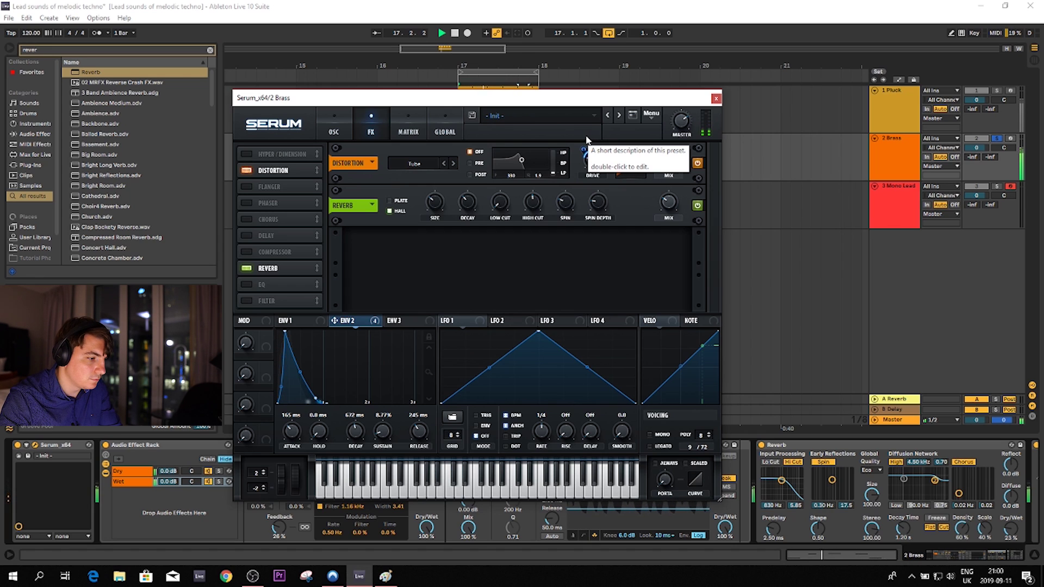
key(space)
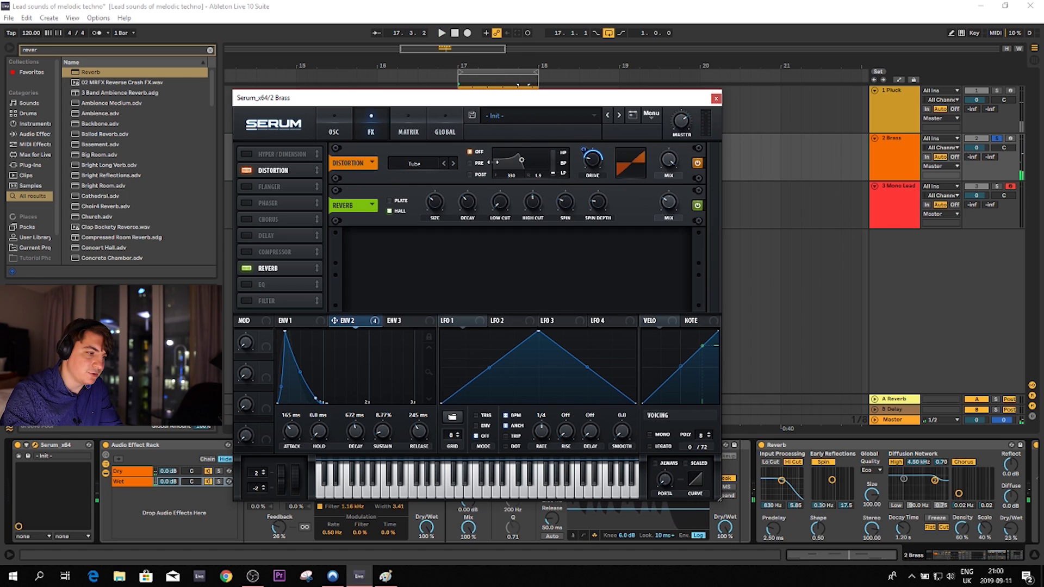
Enable Chorus in Serum's effects, modulate its Mix with Envelope 2, lower the base Mix during playback, and close the plug-in window.
key(space)
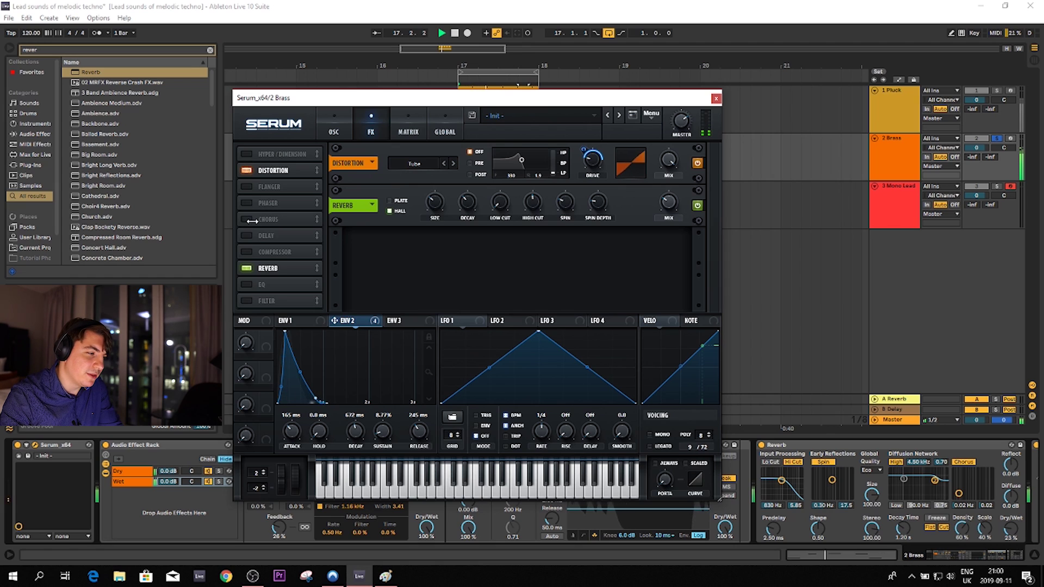
click(247, 219)
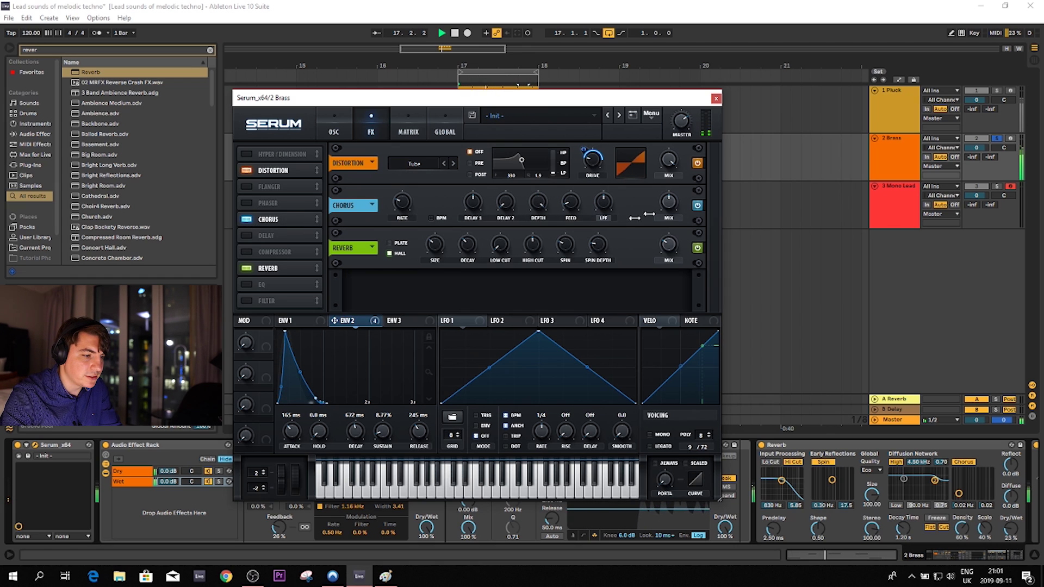
drag(677, 200, 656, 258)
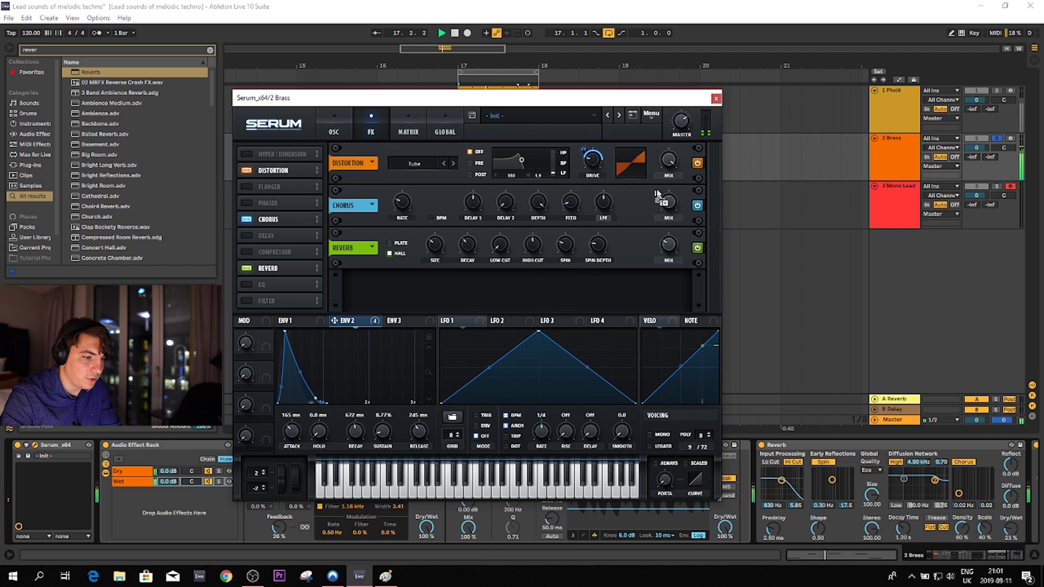
drag(663, 196, 668, 219)
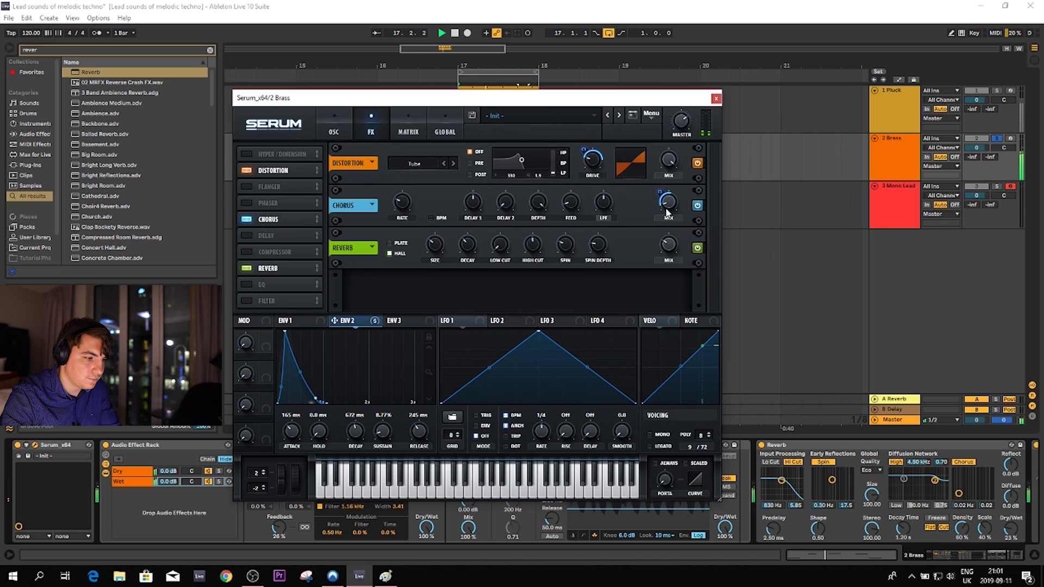
click(668, 211)
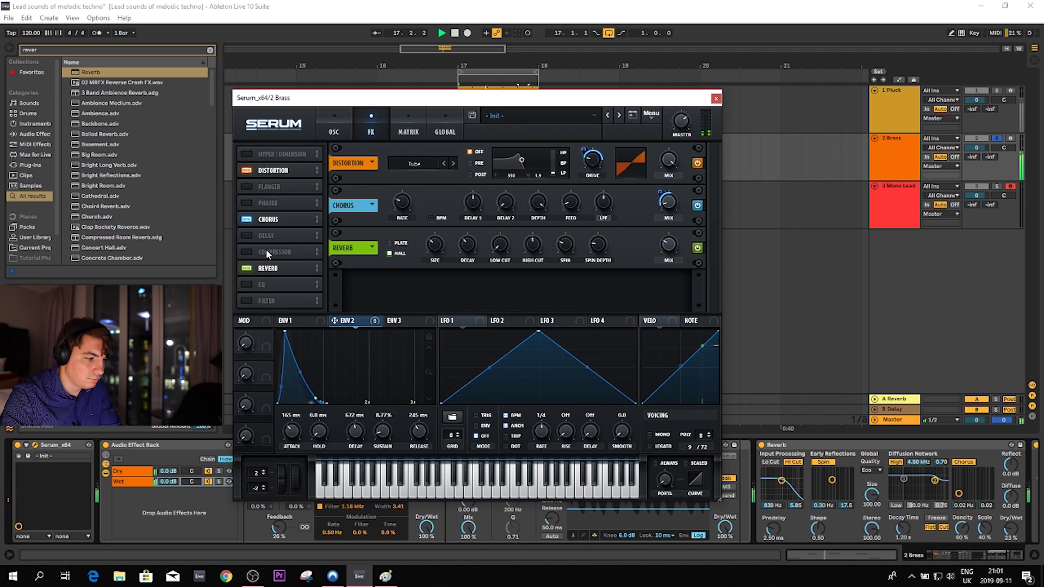
click(715, 99)
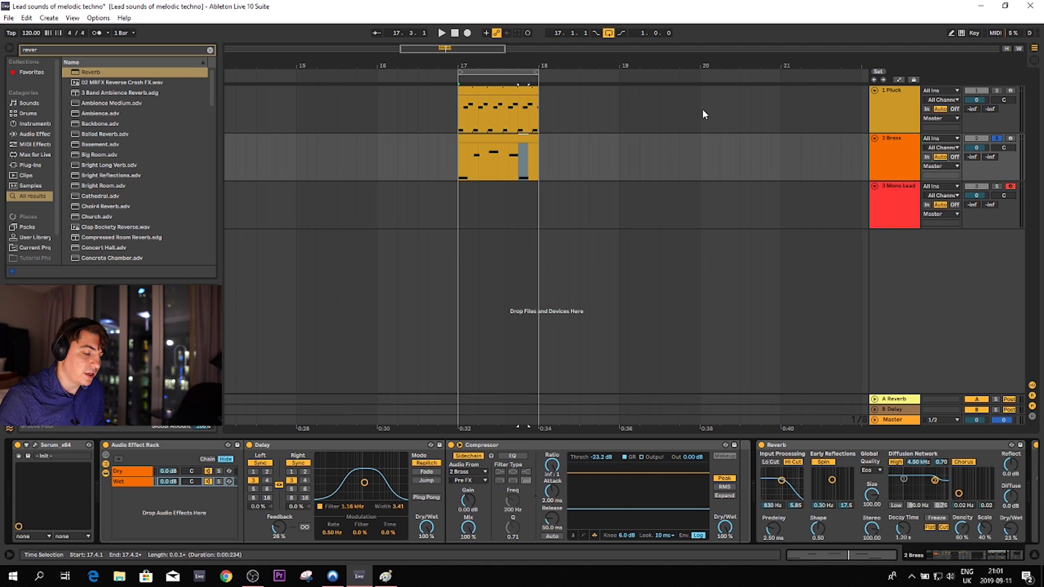
Reopen Serum on the Brass track, set the sub oscillator's octave to 1, and audition the pattern.
click(57, 445)
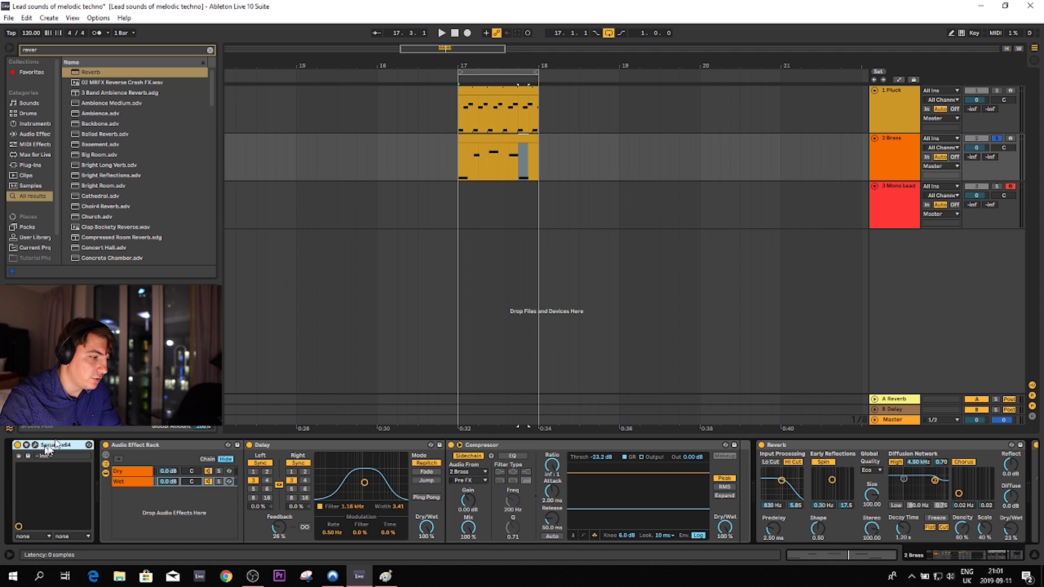
click(35, 445)
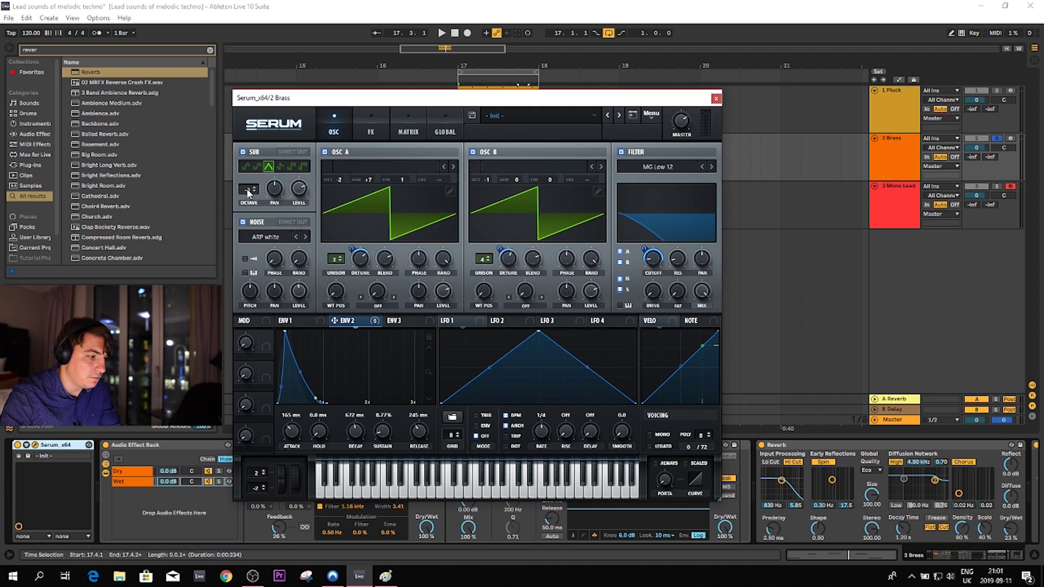
drag(248, 190, 252, 165)
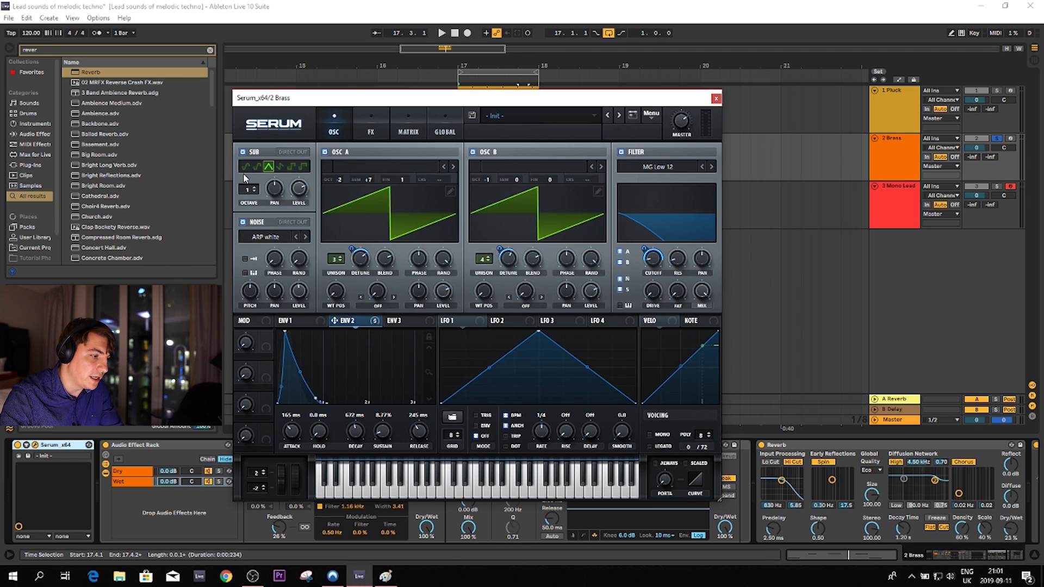
key(space)
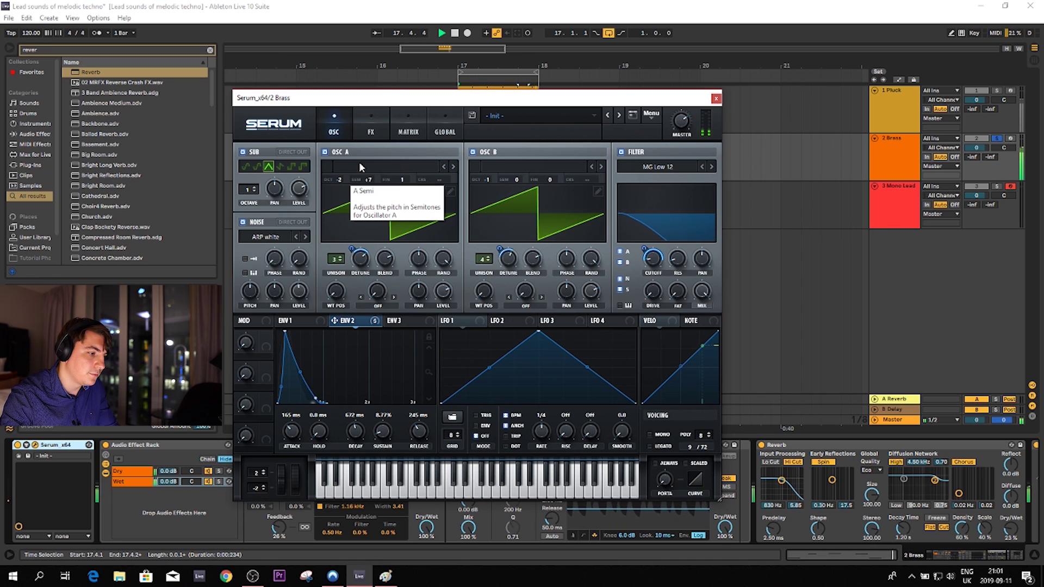
key(space)
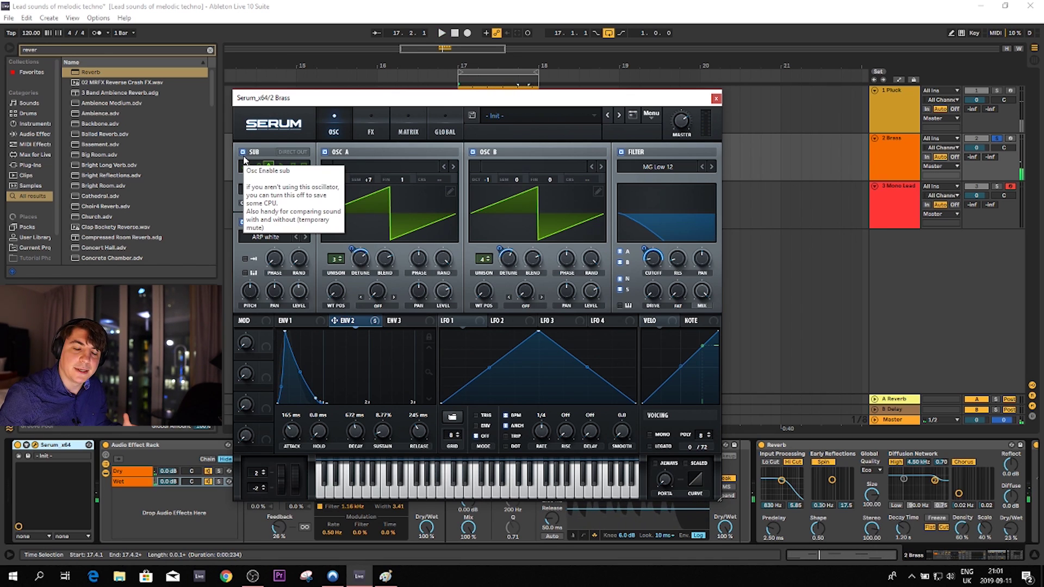
Compare the sub oscillator's saw and sine shapes against triangle during playback, and return the shape to triangle.
key(space)
click(279, 166)
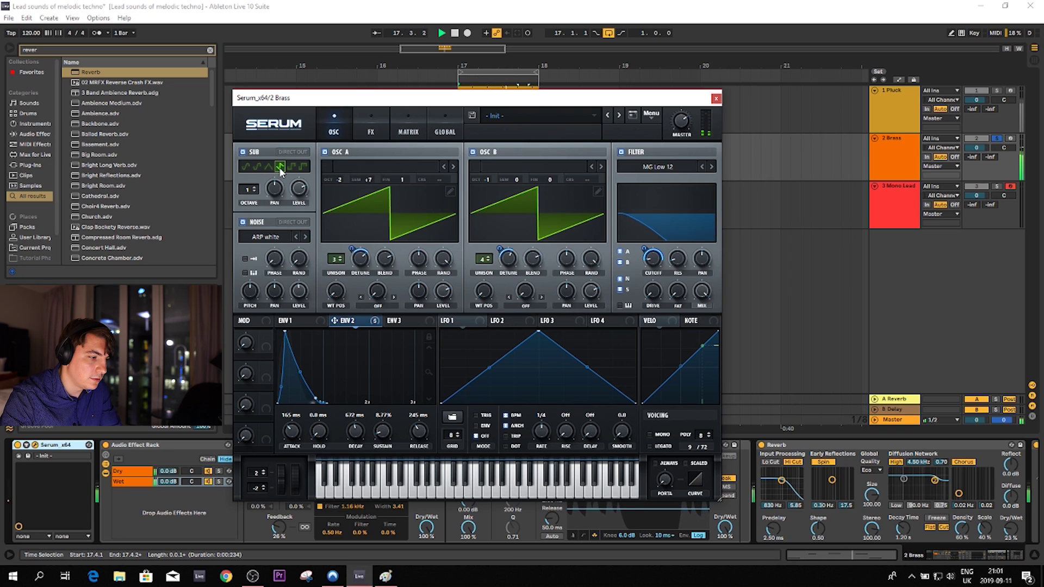
click(268, 167)
key(space)
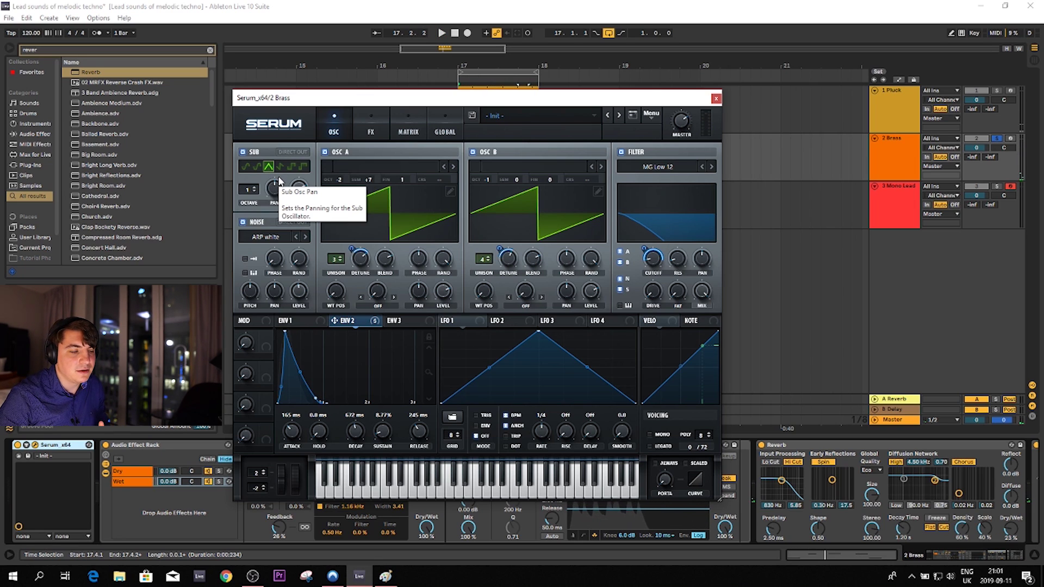
click(279, 166)
key(space)
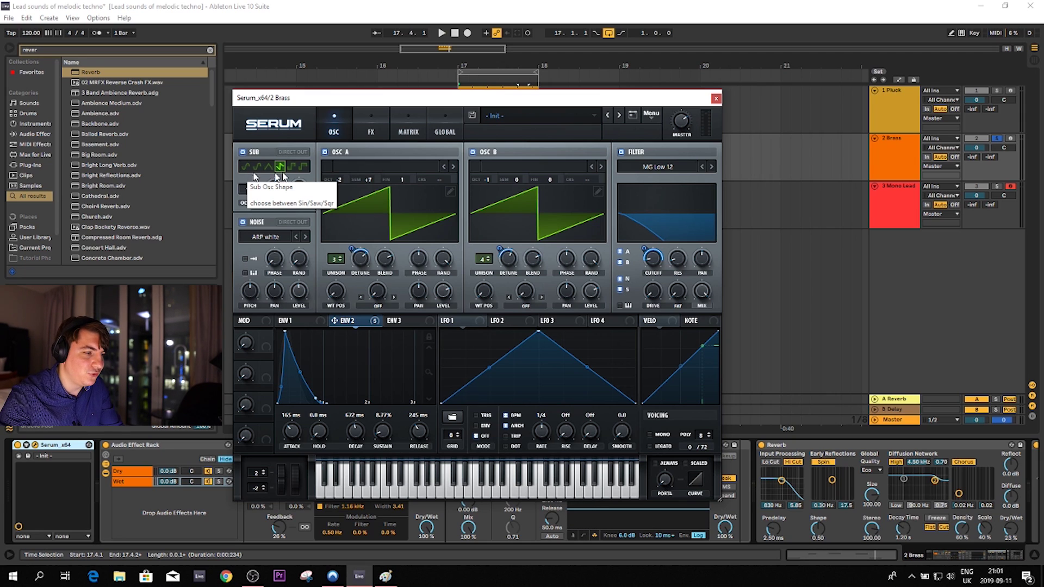
click(268, 166)
key(space)
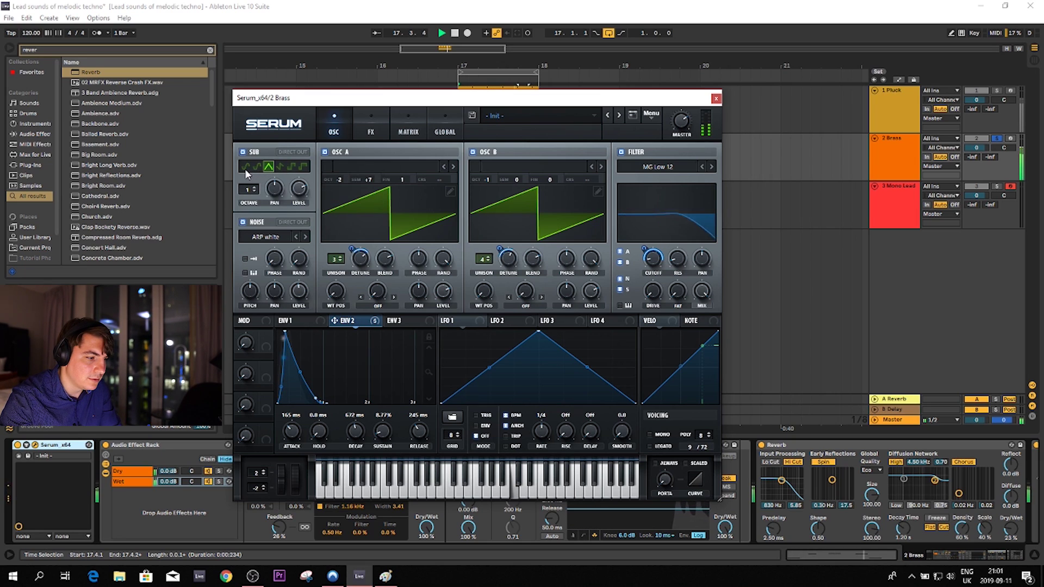
click(245, 167)
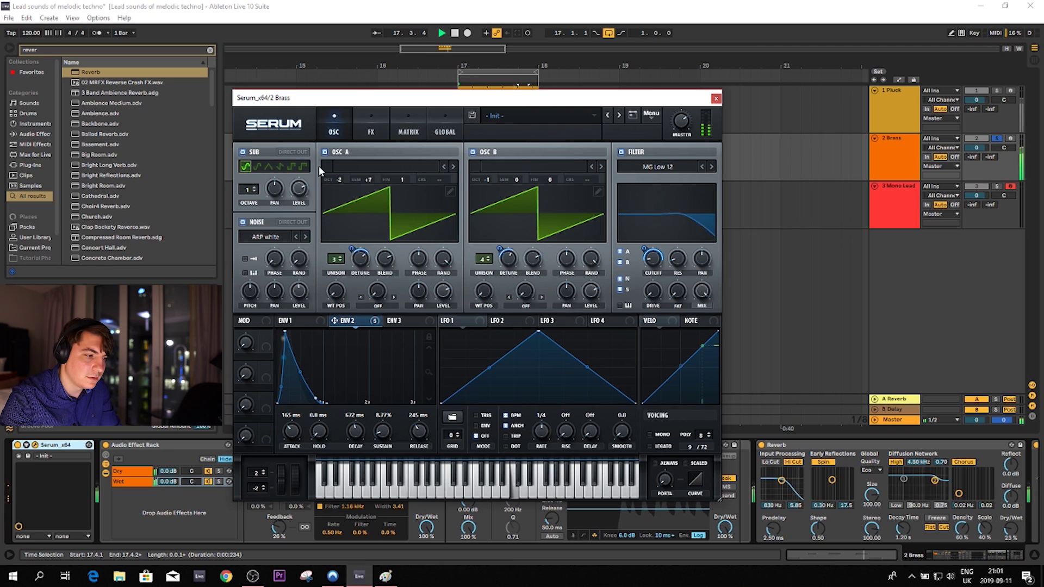
click(268, 167)
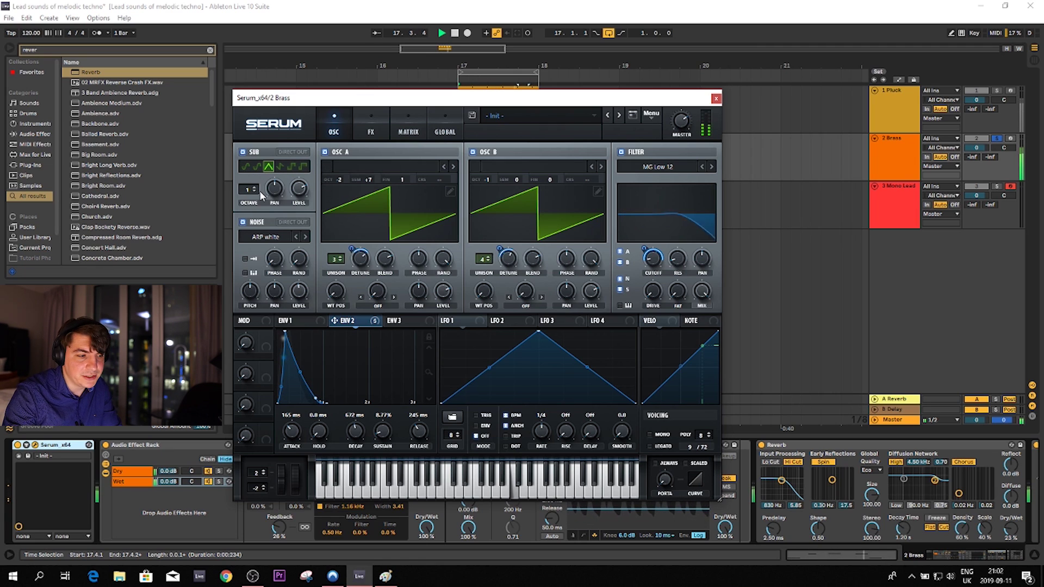
key(space)
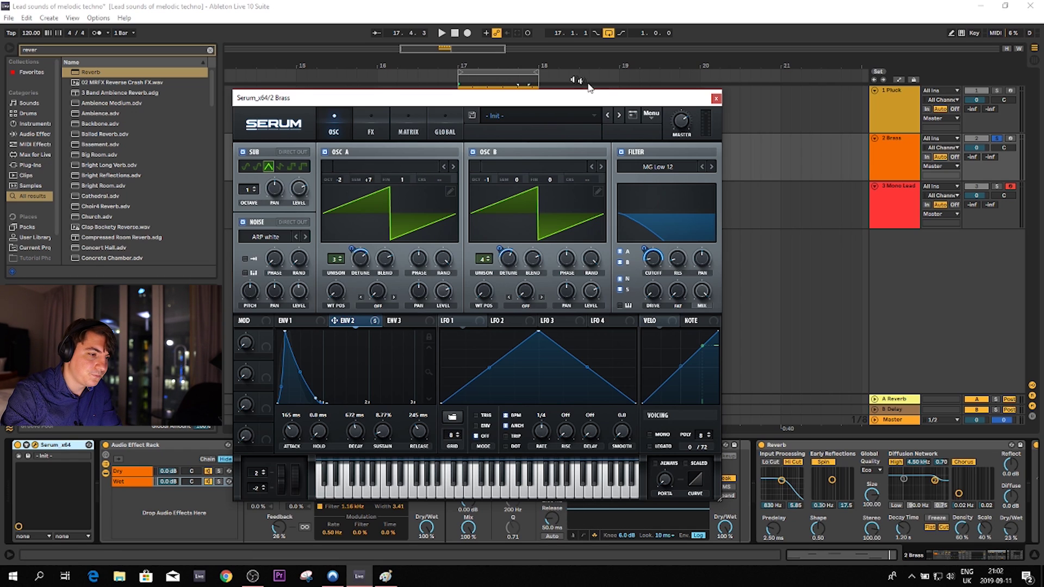
Close the Brass track's Serum window, select the Mono Lead track, and solo it with its plug-in window closed.
click(716, 99)
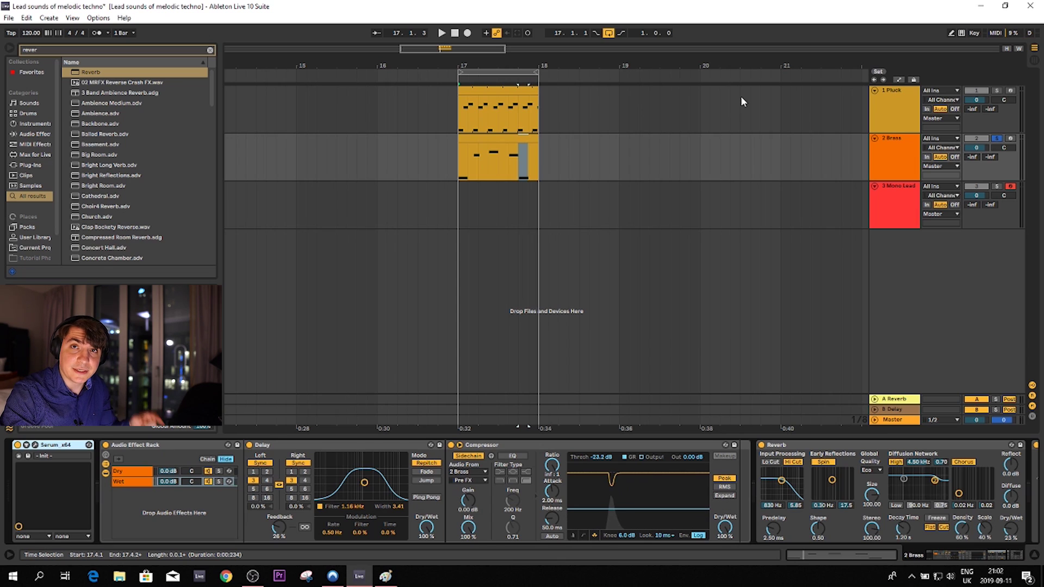
click(890, 203)
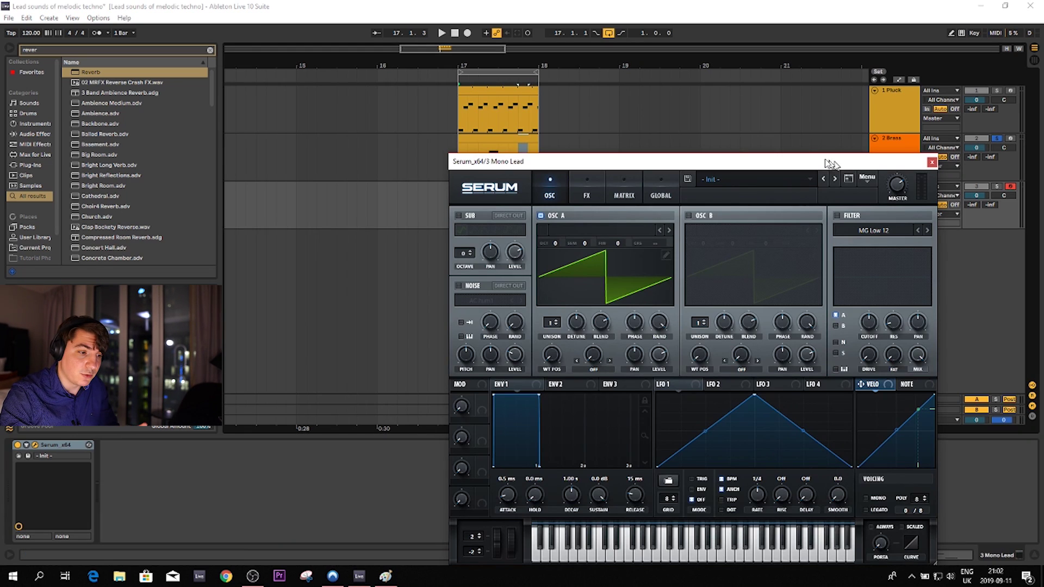
drag(799, 161, 576, 183)
click(1000, 187)
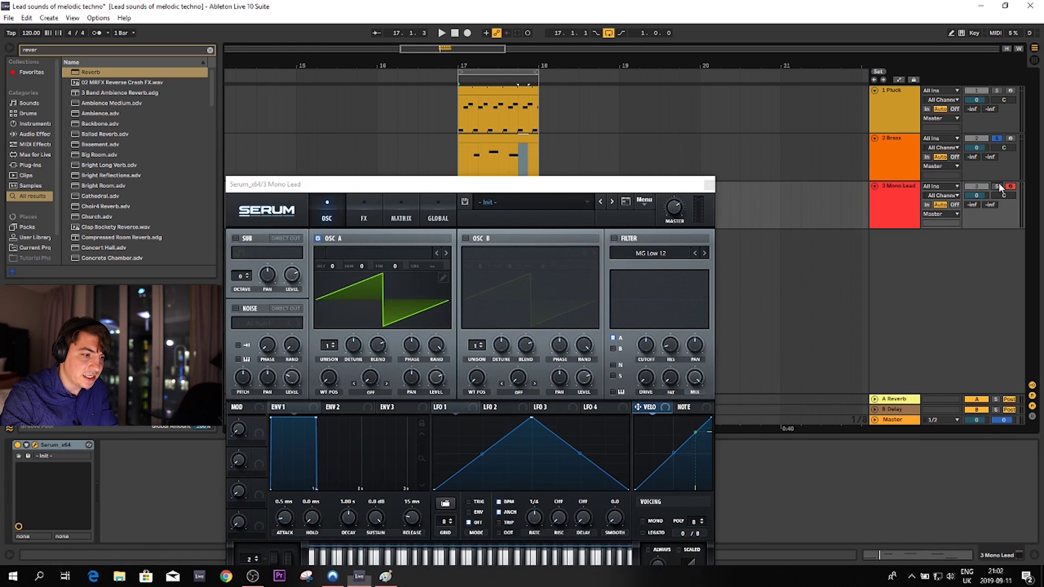
click(708, 185)
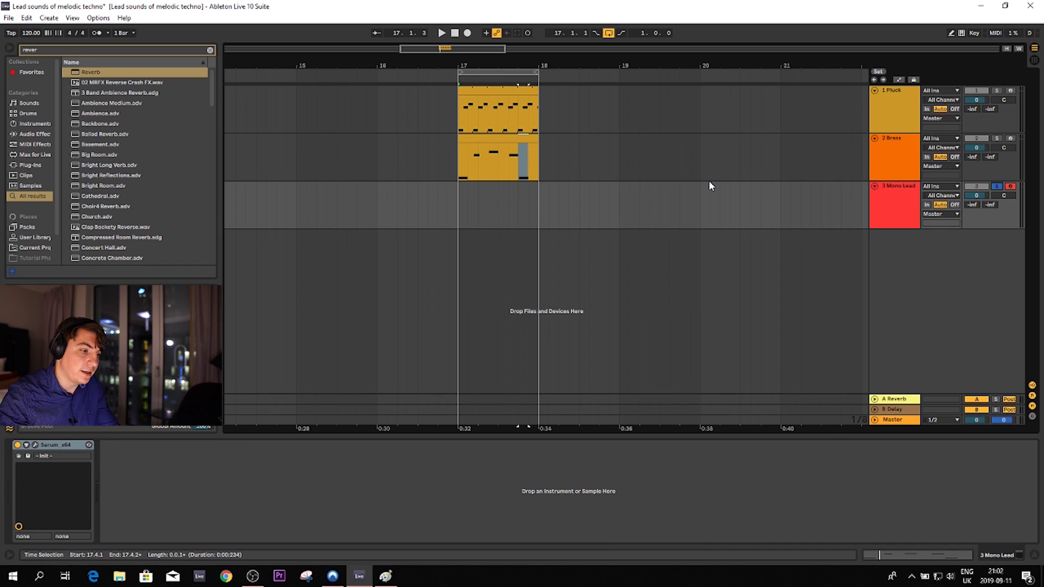
Copy the Brass clip onto the Mono Lead track and open the copy's notes for editing.
click(498, 138)
drag(498, 137, 498, 186)
key(shift+Tab)
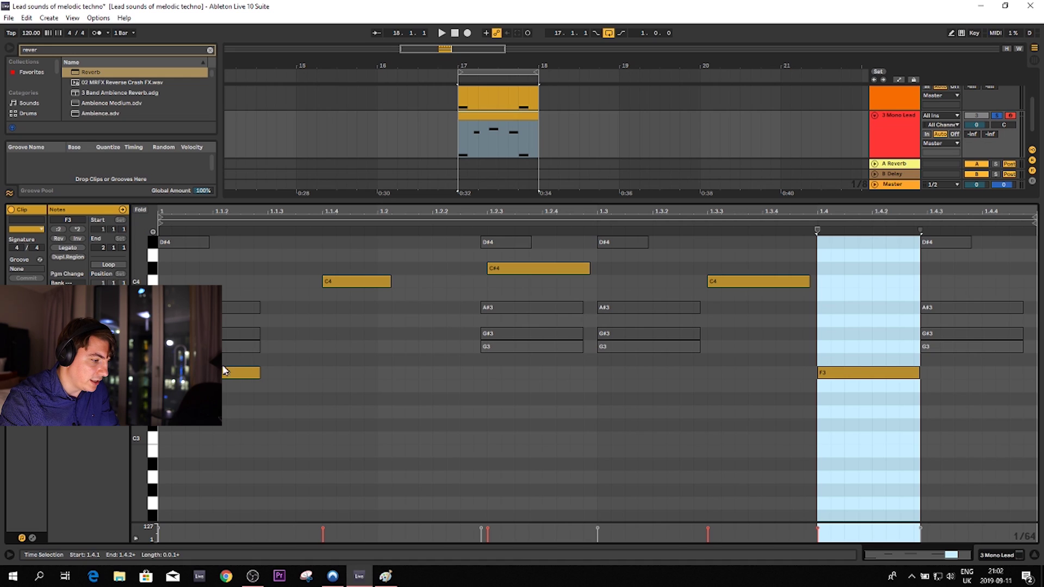
Rework the Mono Lead clip's upper notes so C#4 fills the first beat and A#3 fills the second beat.
mouse_move(364, 278)
mouse_down()
mouse_move(274, 286)
mouse_move(168, 272)
mouse_move(488, 268)
mouse_move(378, 268)
mouse_up()
drag(531, 268, 604, 280)
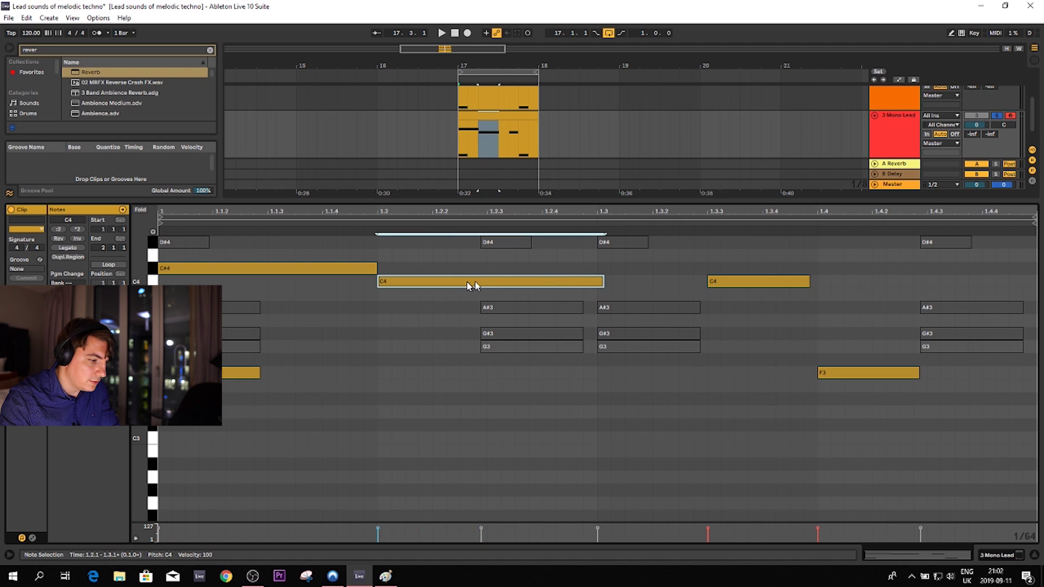
drag(467, 285, 464, 315)
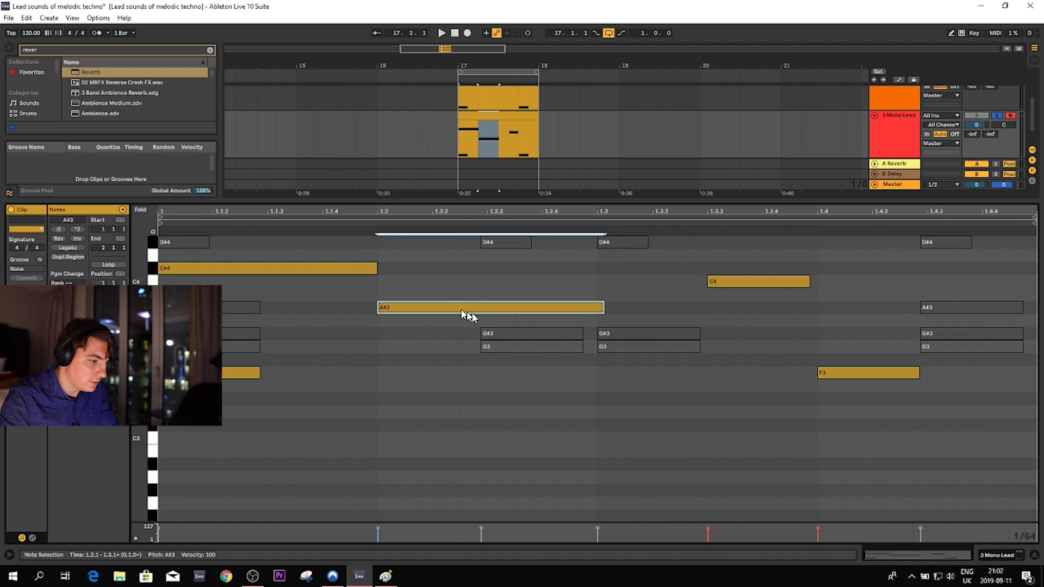
Move the last F3 to beat 1.3, extend it to nearly the bar's end, and delete the leftover C4 and opening F3 notes.
drag(826, 370, 608, 371)
drag(698, 372, 1030, 374)
drag(869, 282, 707, 283)
key(Delete)
drag(411, 337, 222, 440)
key(Delete)
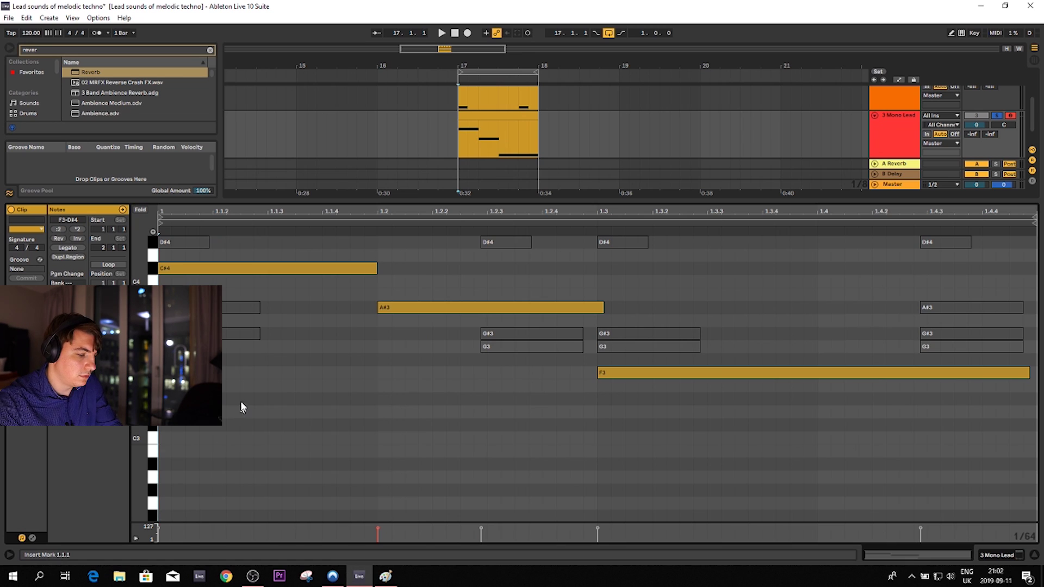
Double the Mono Lead clip's note lengths twice to span four bars and extend the playback loop to match.
key(space)
key(space)
drag(489, 114, 157, 163)
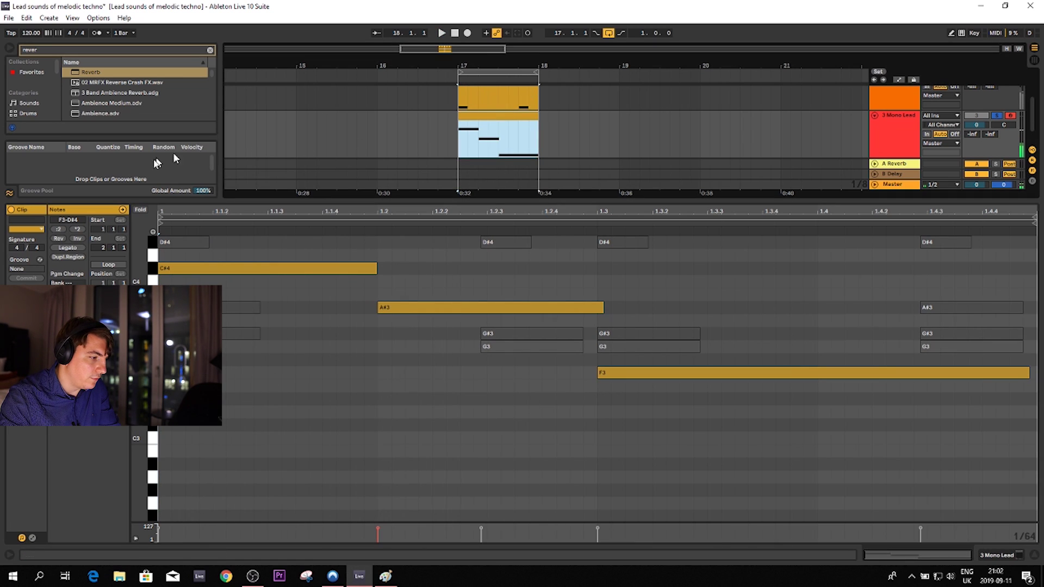
click(77, 229)
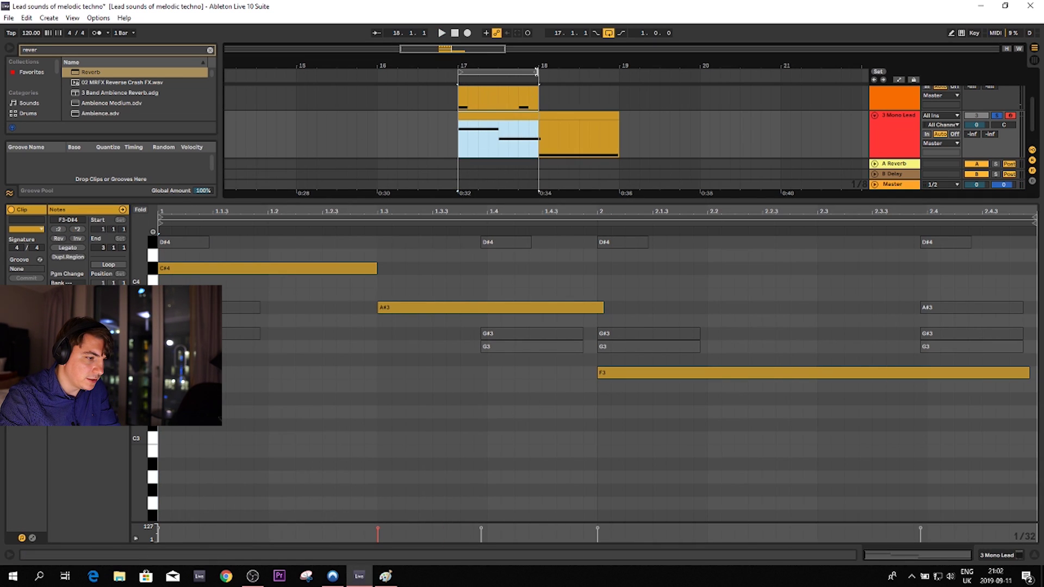
drag(537, 72, 614, 75)
key(space)
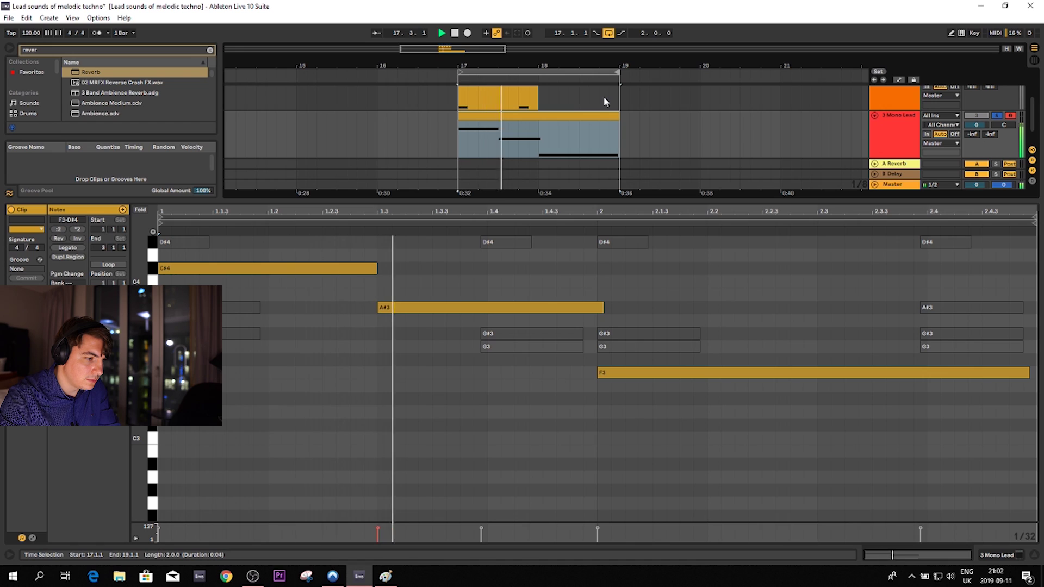
click(223, 250)
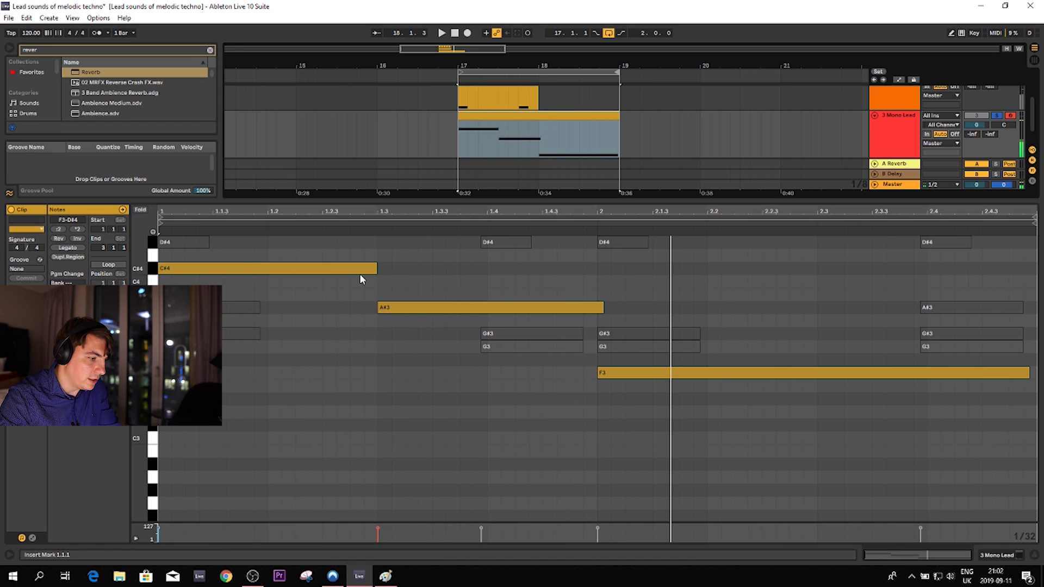
click(77, 228)
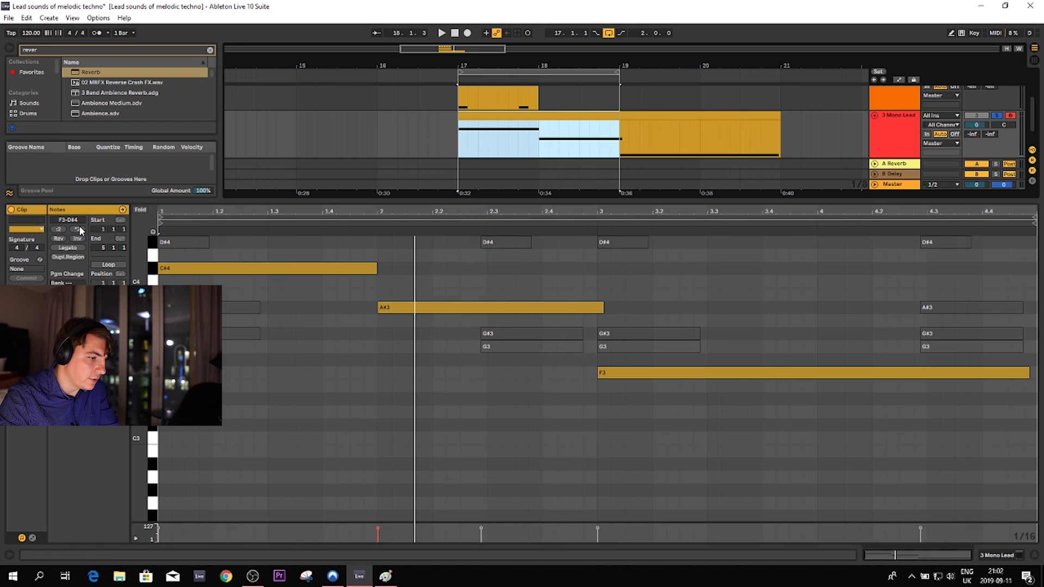
drag(620, 73, 781, 73)
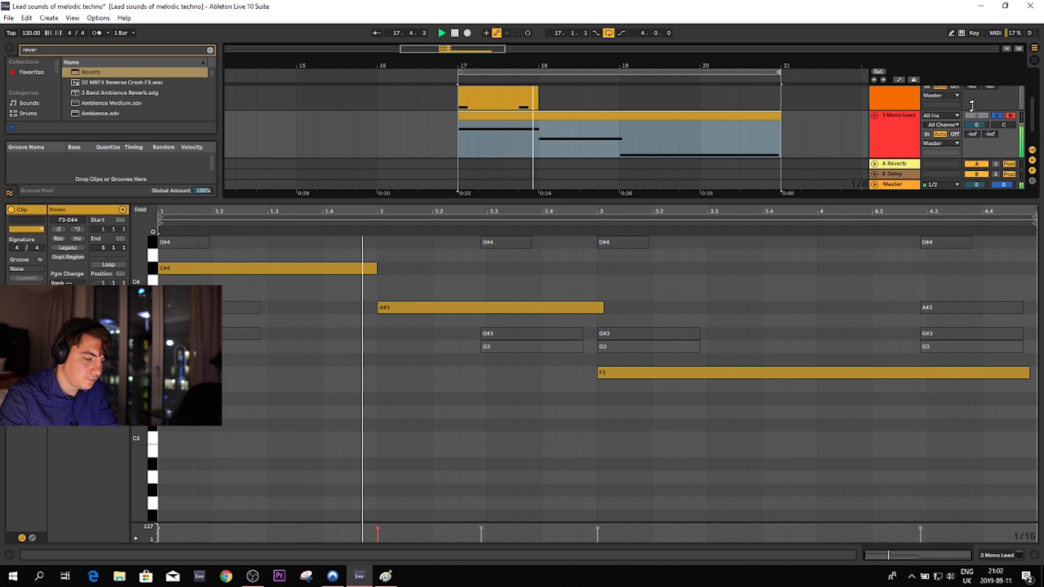
Open Serum on the Mono Lead track, and switch to Paint to sketch a peaked and a plateau-shaped envelope before returning to Live.
key(shift+Tab)
key(ctrl+alt+p)
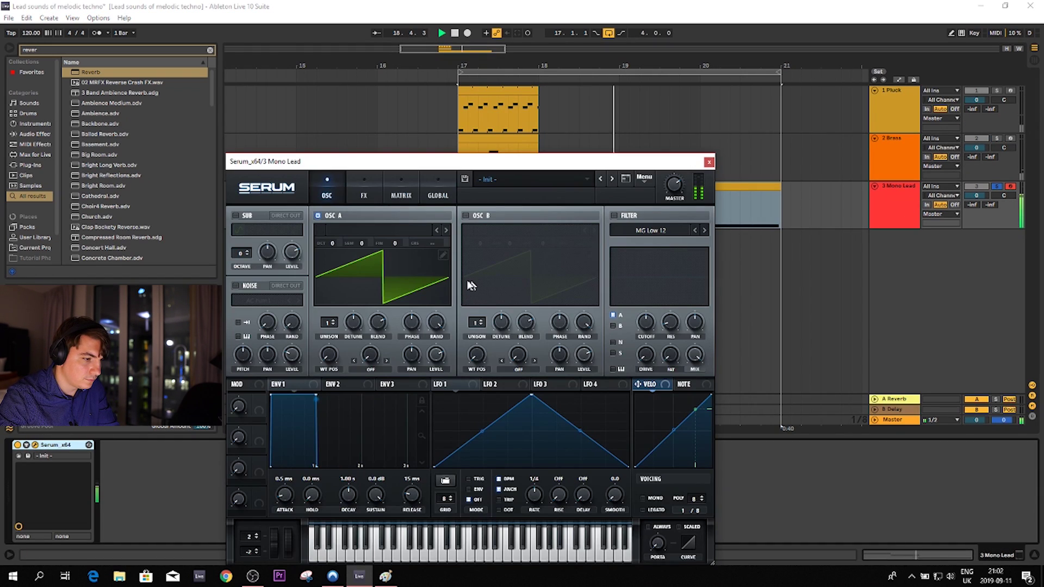
click(385, 574)
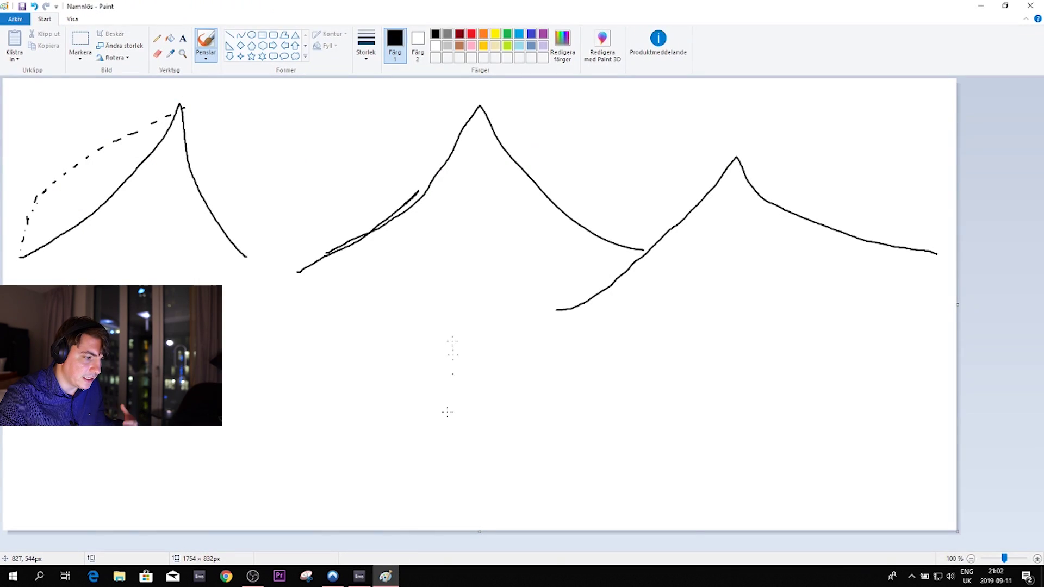
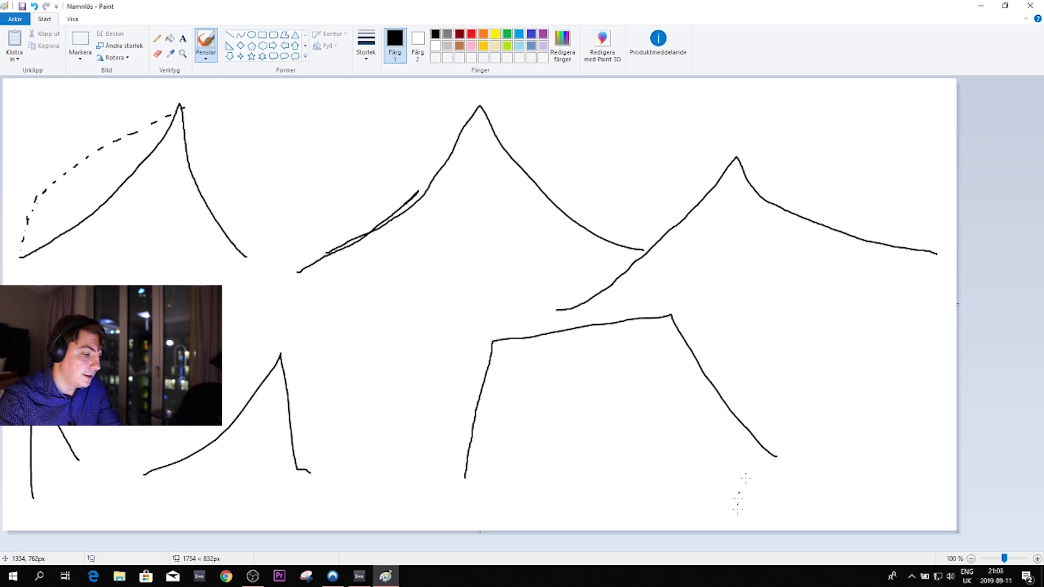
click(359, 576)
drag(454, 164, 481, 111)
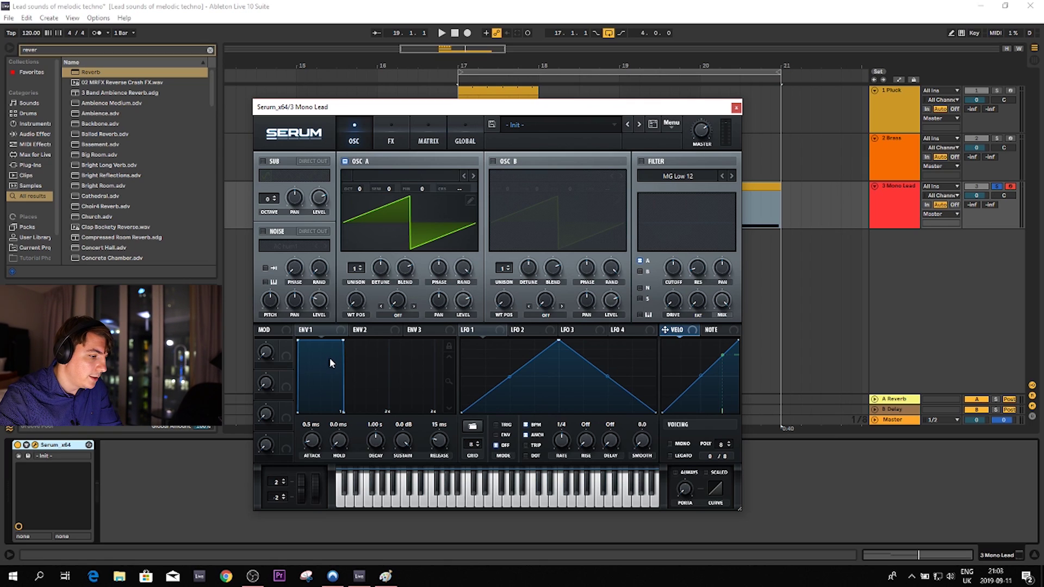
Shape Envelope 1 with 0.0 ms attack, 484 ms decay, -3.0 dB sustain and 632 ms release, auditioning the pattern.
key(space)
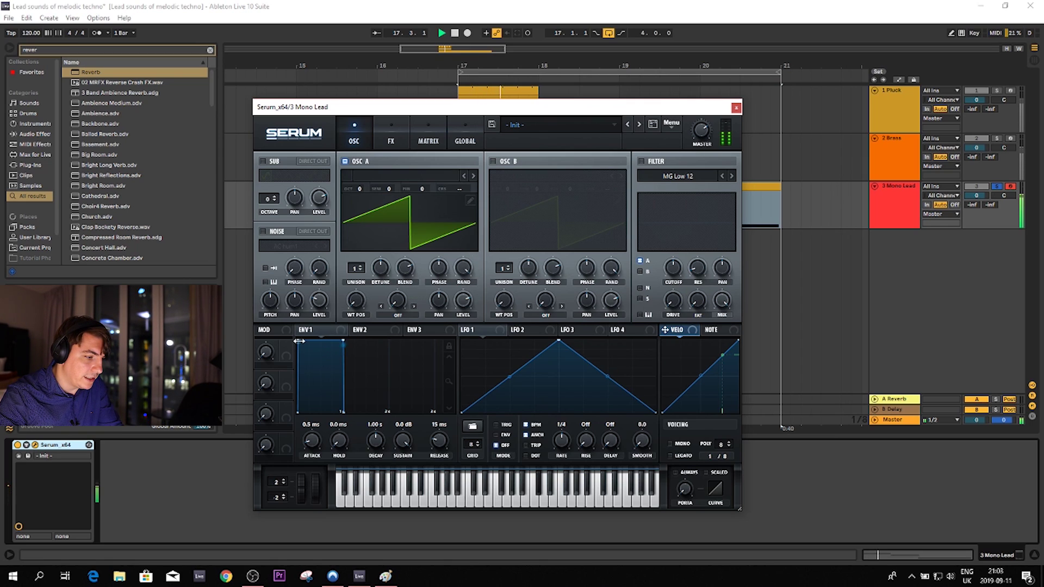
drag(299, 341, 338, 343)
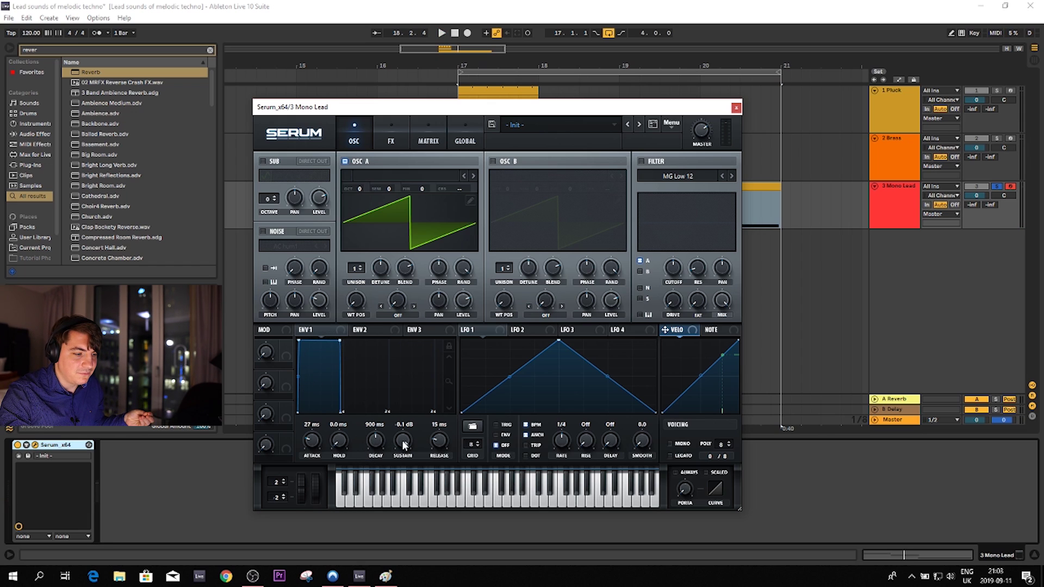
drag(402, 439, 375, 461)
drag(436, 451, 441, 411)
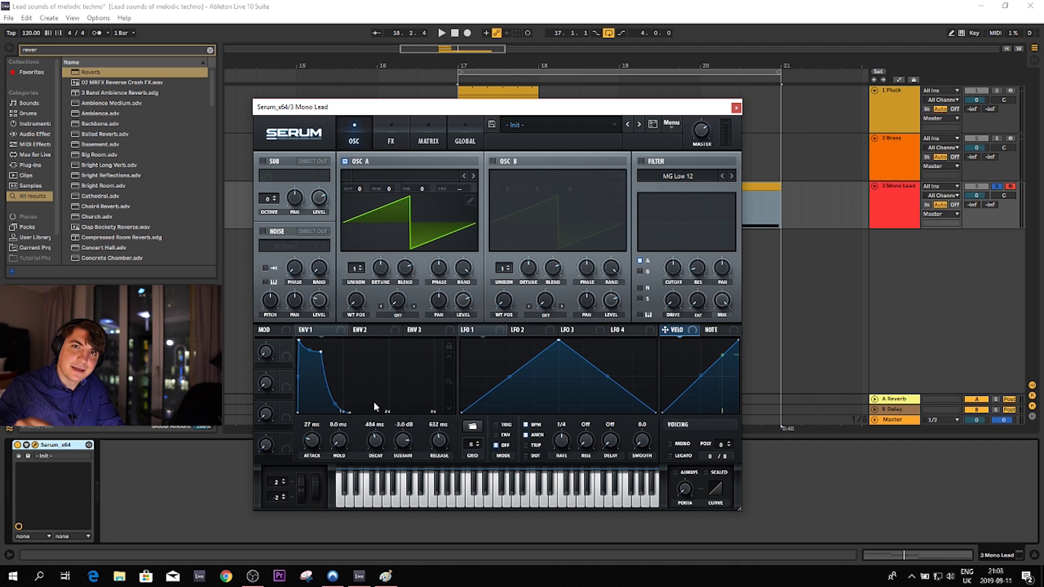
key(space)
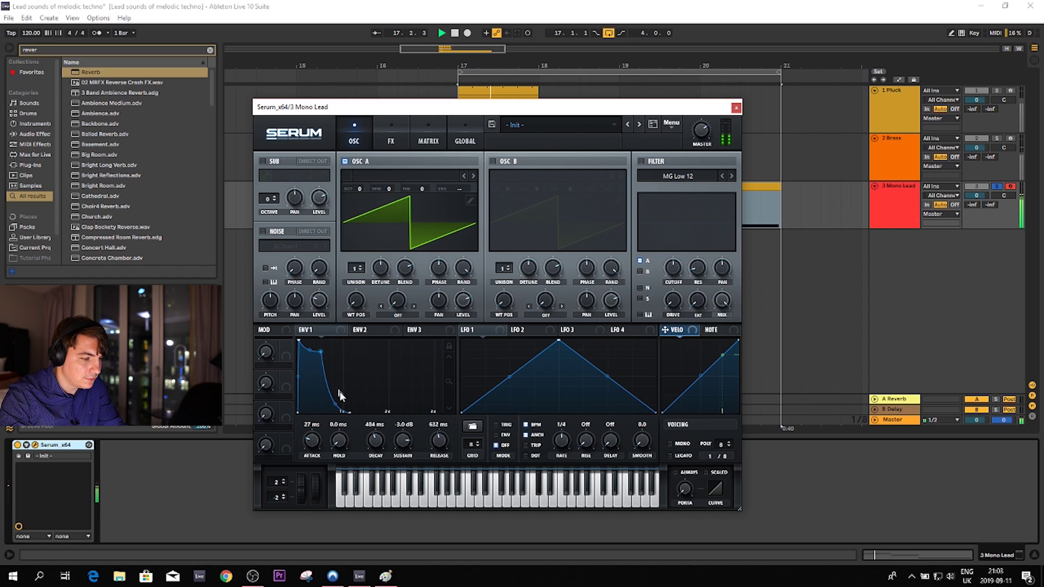
drag(325, 448, 307, 480)
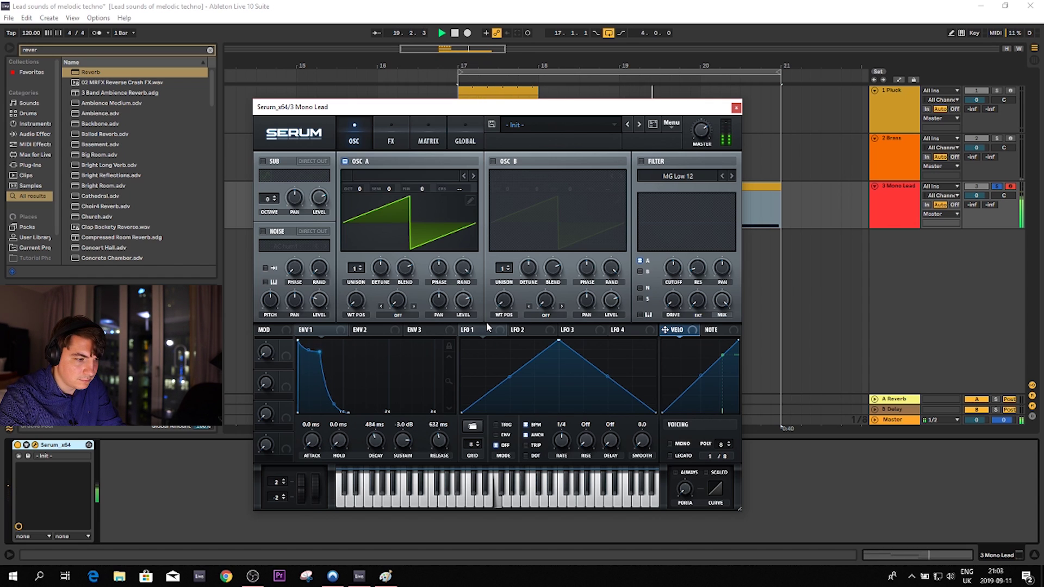
key(space)
Enable Osc B at octave -1 and set unison to 7 voices on Osc A and 9 on Osc B, auditioning the result.
click(493, 161)
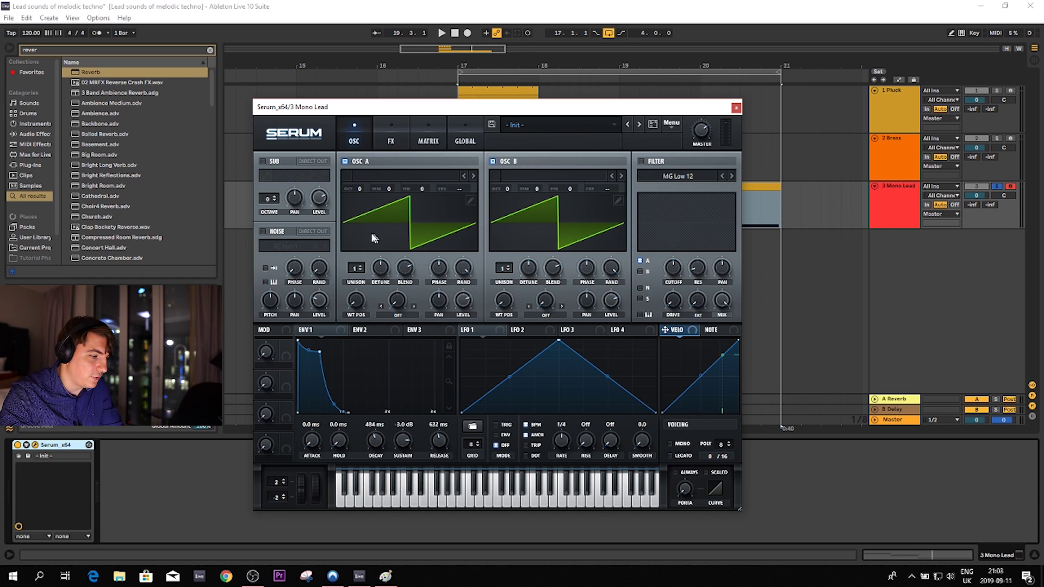
drag(357, 272, 360, 221)
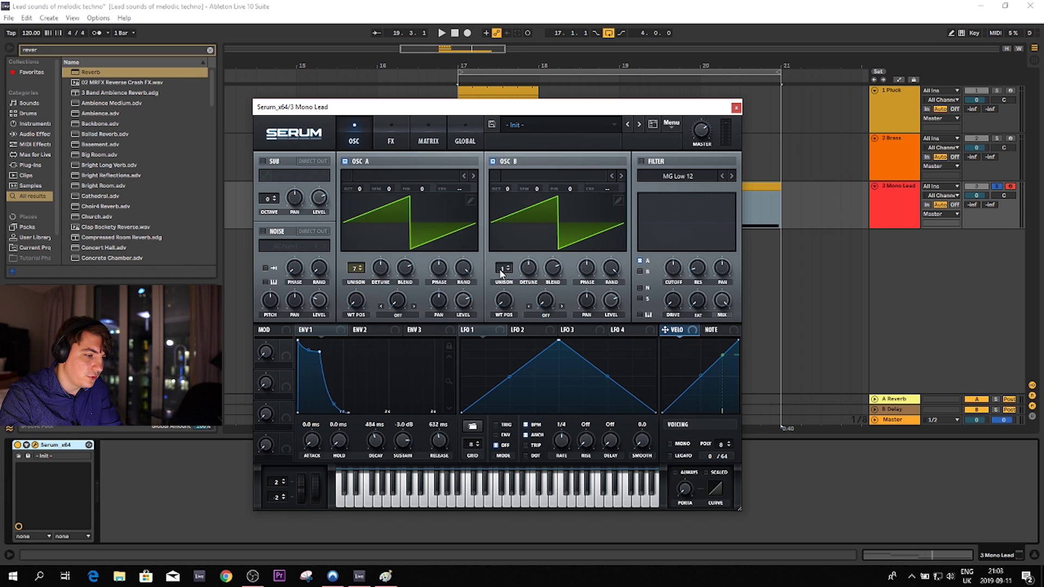
drag(504, 268, 510, 213)
key(space)
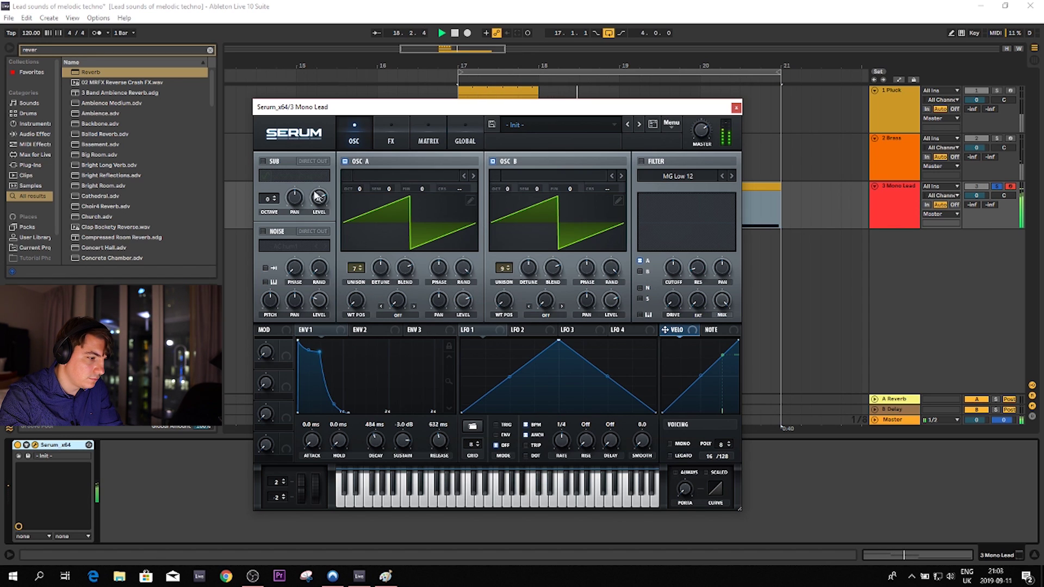
mouse_move(507, 190)
mouse_down()
mouse_move(511, 207)
mouse_move(509, 182)
mouse_up()
key(space)
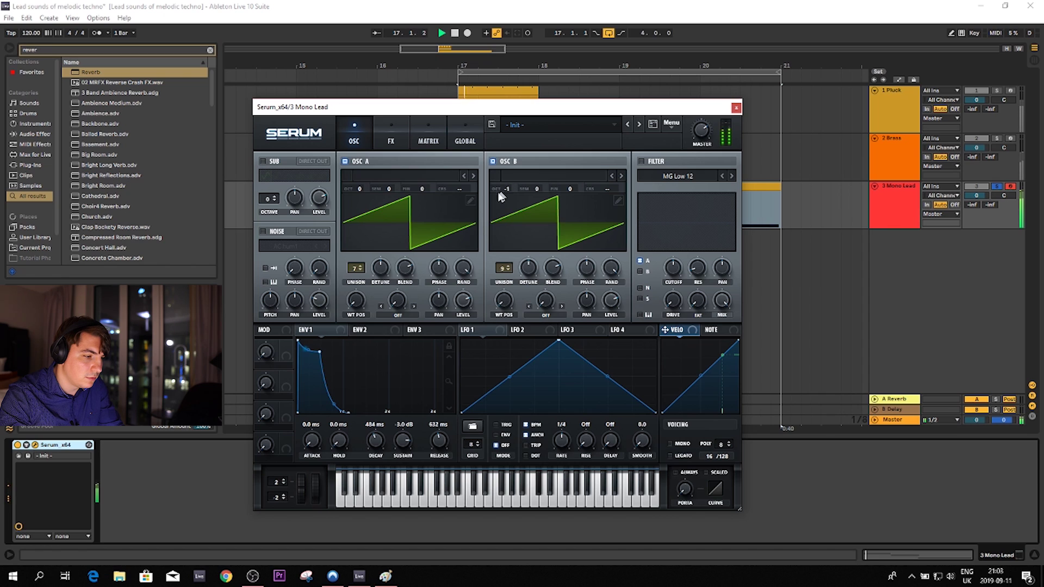
Enable the sub oscillator with a saw shape, and turn on the MG Low 12 filter for Osc A and B with a raised cutoff.
click(266, 161)
click(300, 175)
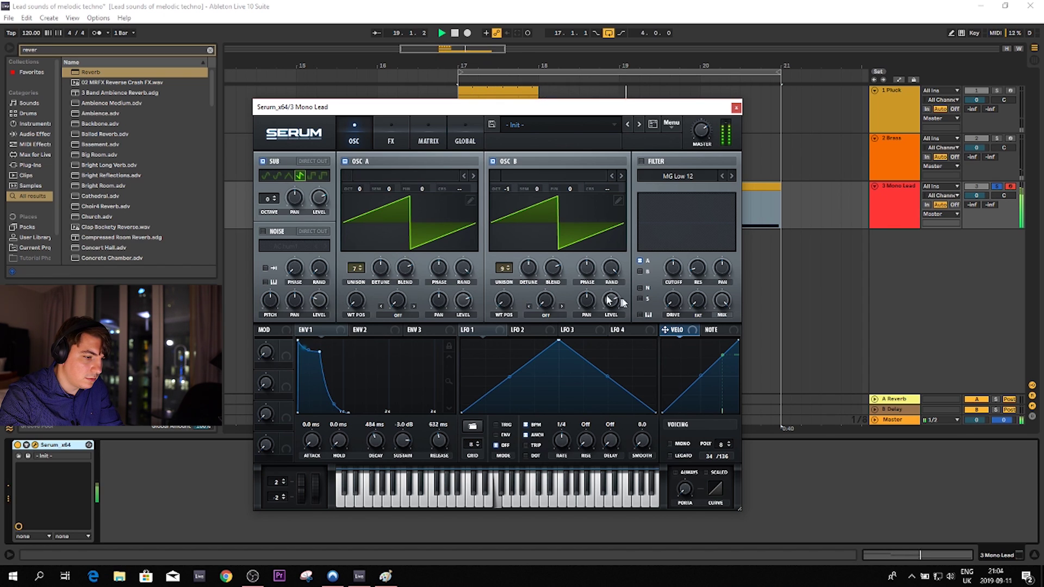
click(642, 162)
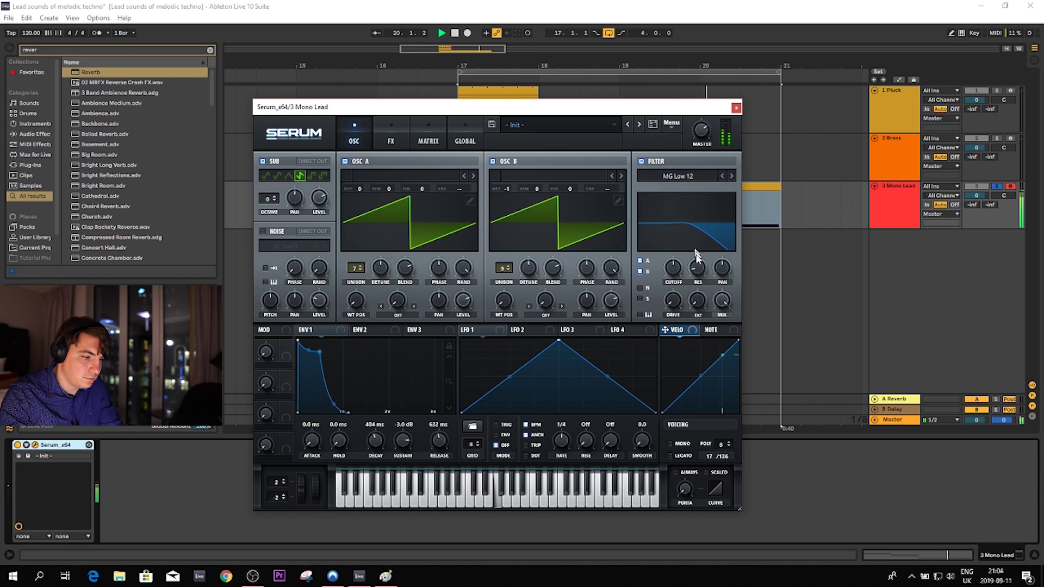
drag(674, 275, 676, 240)
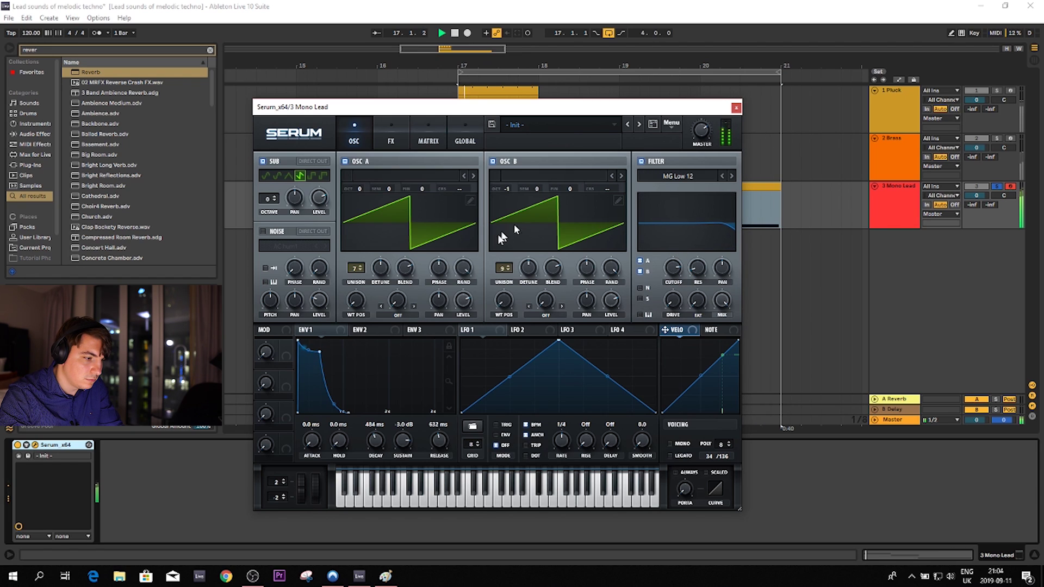
Lower the sub oscillator to octave -2 and raise unison to 10 voices on Osc A and 11 on Osc B during playback.
mouse_move(271, 205)
mouse_down()
mouse_move(274, 232)
mouse_move(274, 213)
mouse_up()
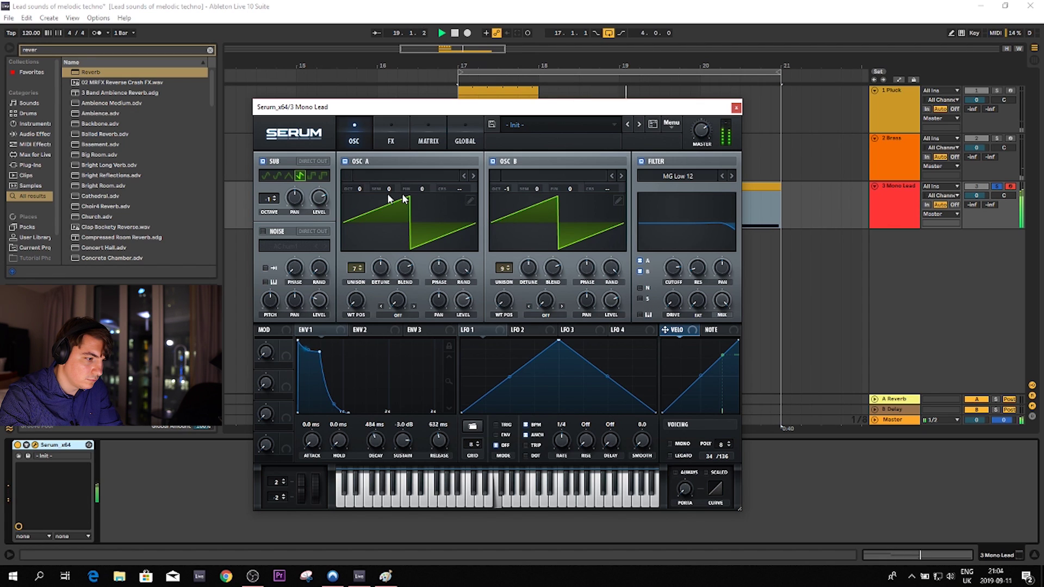
drag(280, 198, 363, 245)
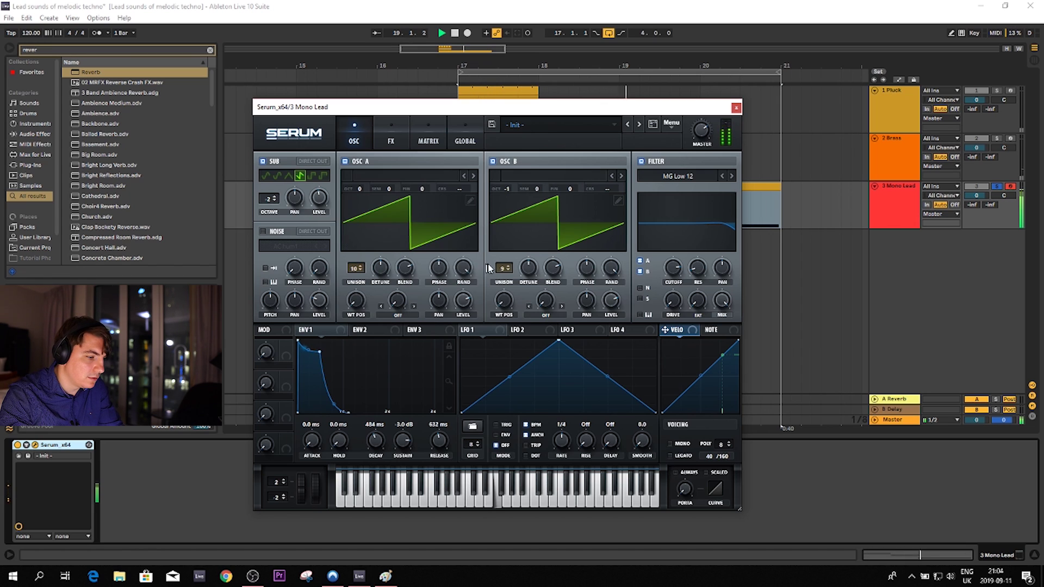
drag(504, 269, 505, 260)
drag(411, 275, 417, 279)
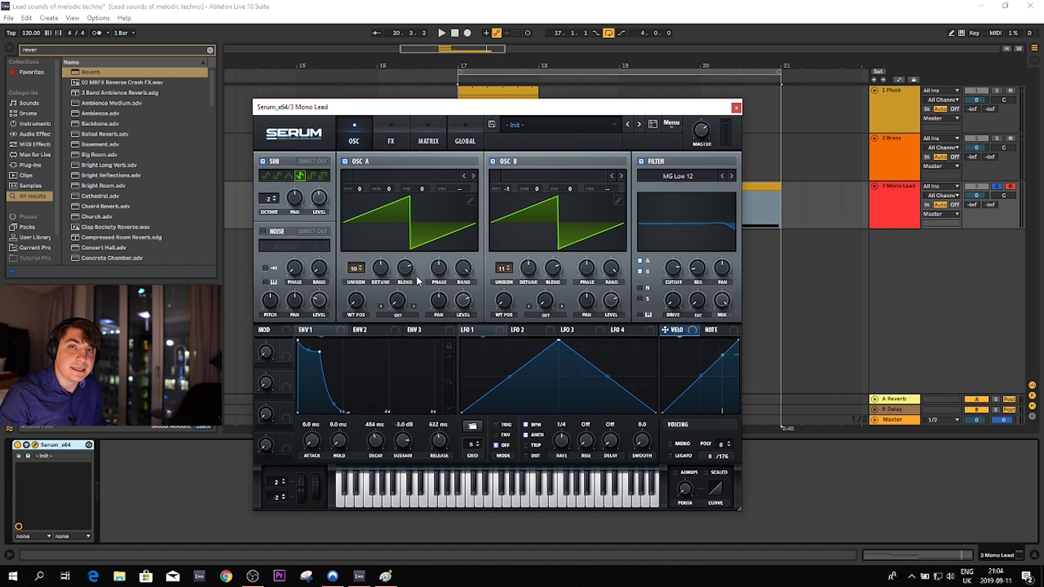
Switch to Paint and draw a falling decay curve from the first corner of the plateau-shaped envelope.
click(383, 577)
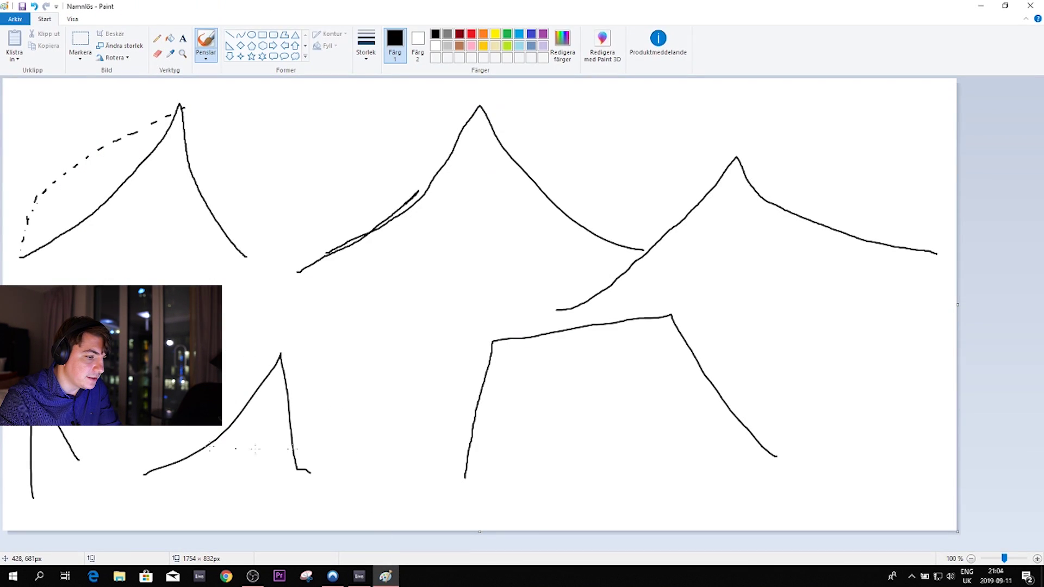
mouse_move(493, 343)
mouse_down()
mouse_move(541, 385)
mouse_move(632, 425)
mouse_up()
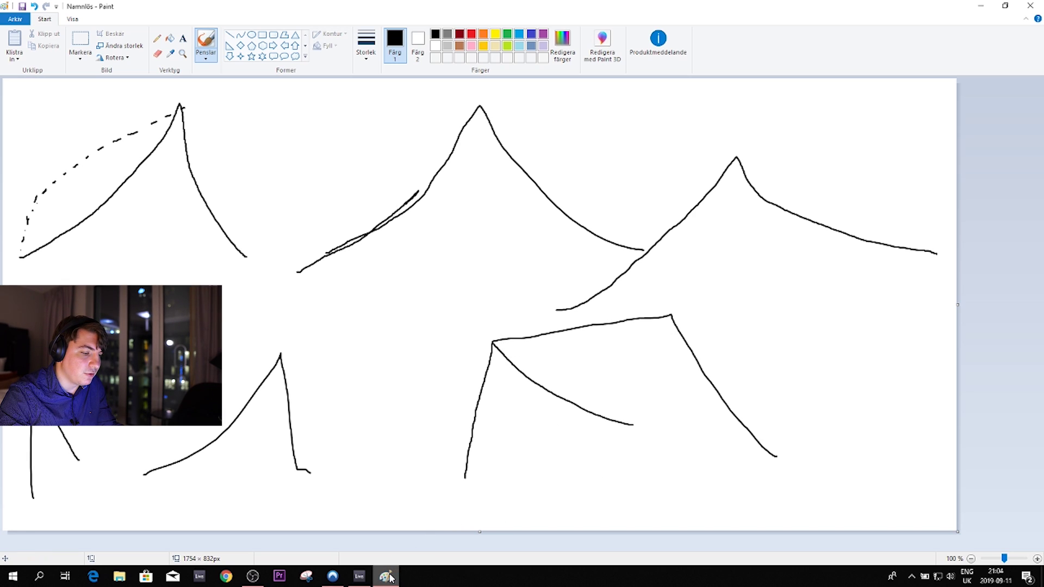
Sketch another envelope in Paint with a rising attack, a wavy oscillating plateau and a falling release.
drag(309, 391, 345, 300)
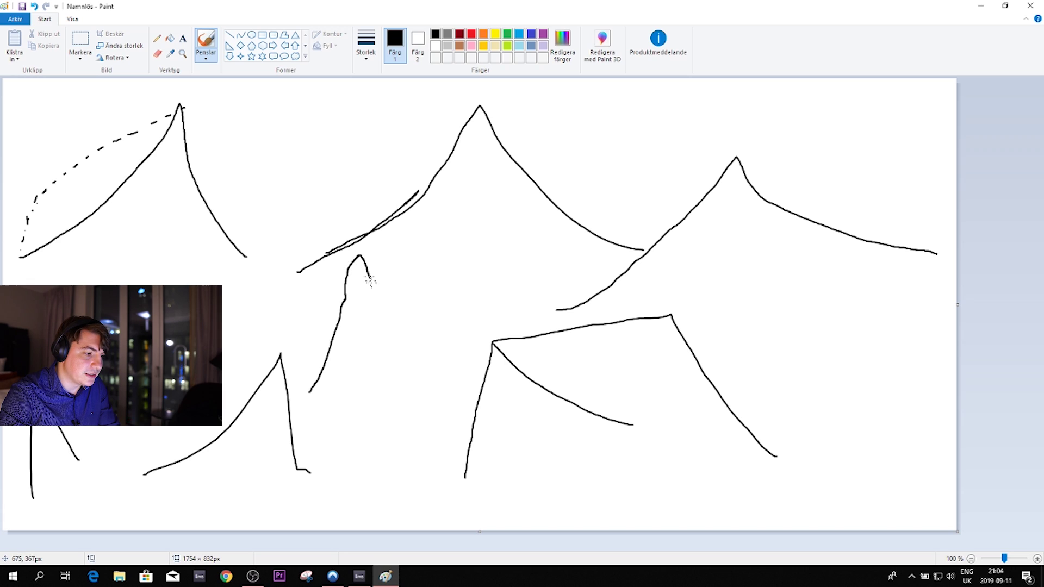
mouse_move(437, 257)
mouse_down()
mouse_move(445, 282)
mouse_move(488, 256)
mouse_move(496, 287)
mouse_move(549, 266)
mouse_move(596, 389)
mouse_up()
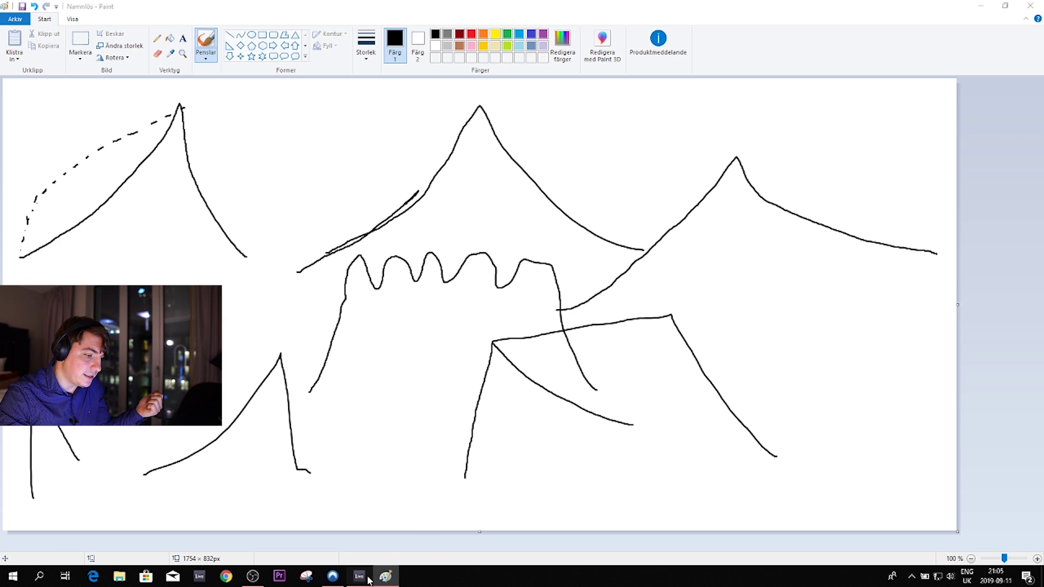
Switch to Ableton Live, assign LFO 1 to the filter cutoff in Serum, and set its rate to dotted 1/8 during playback.
key(alt+Tab)
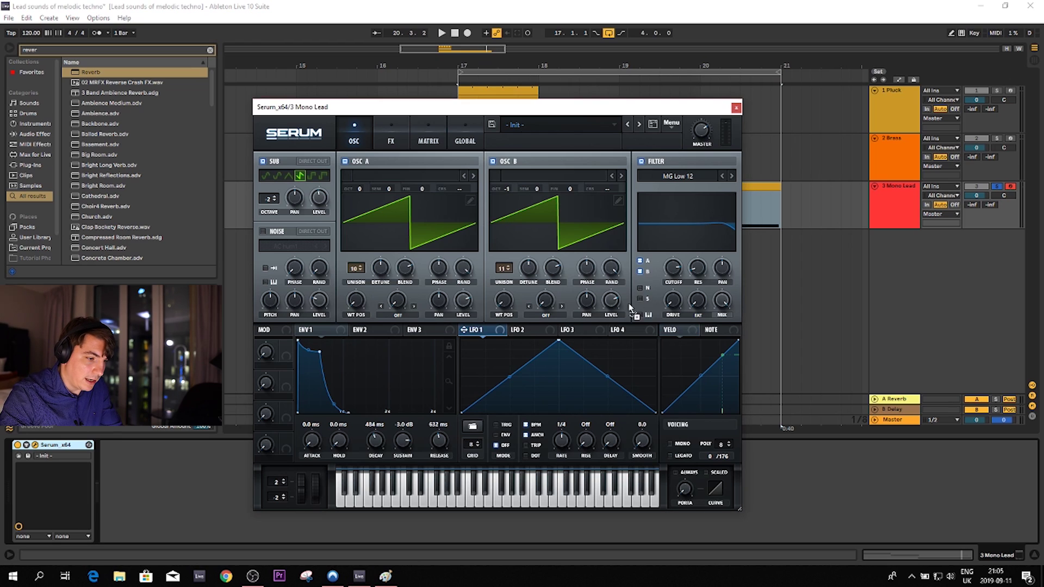
drag(667, 274, 669, 275)
key(space)
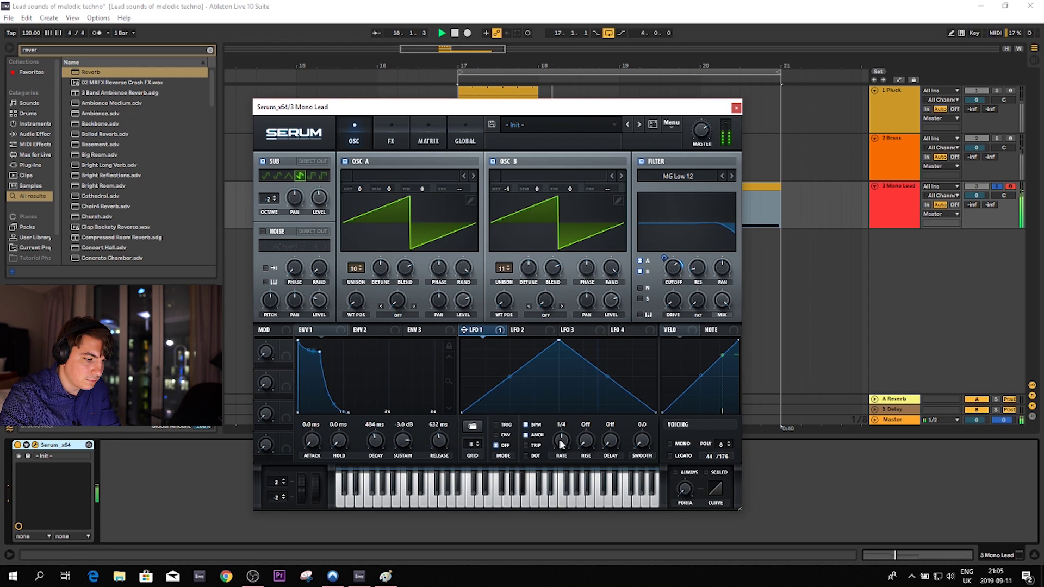
mouse_move(561, 442)
mouse_down()
mouse_move(564, 457)
mouse_move(563, 441)
mouse_up()
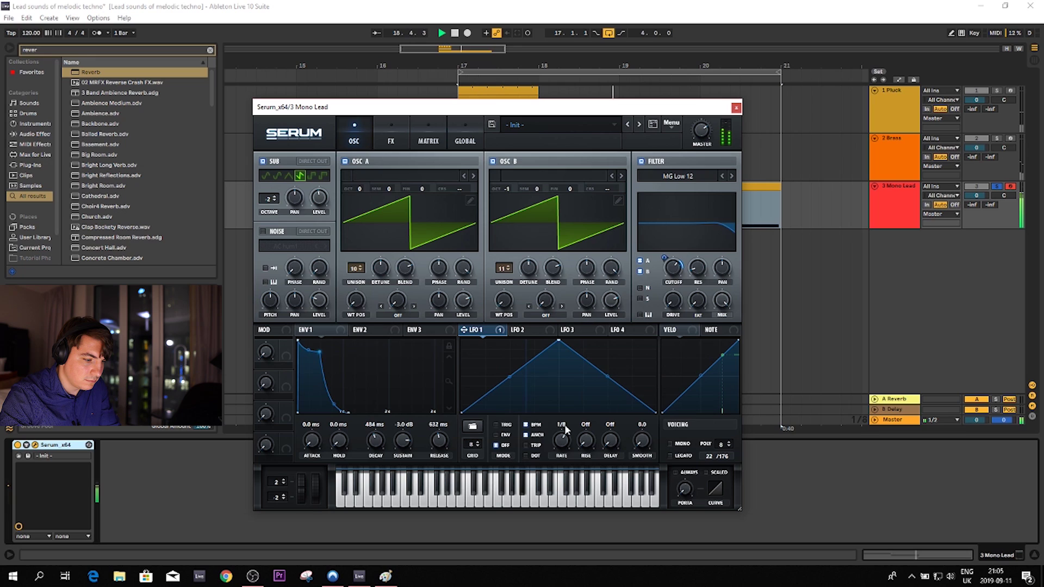
click(528, 445)
click(537, 455)
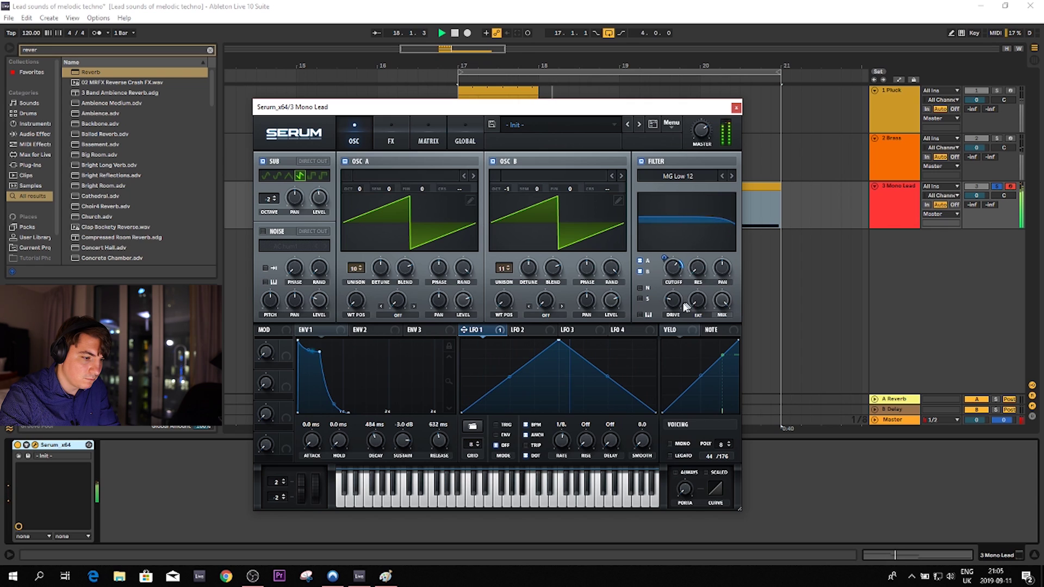
Change the filter type to MG Low 6.
click(701, 176)
mouse_move(674, 188)
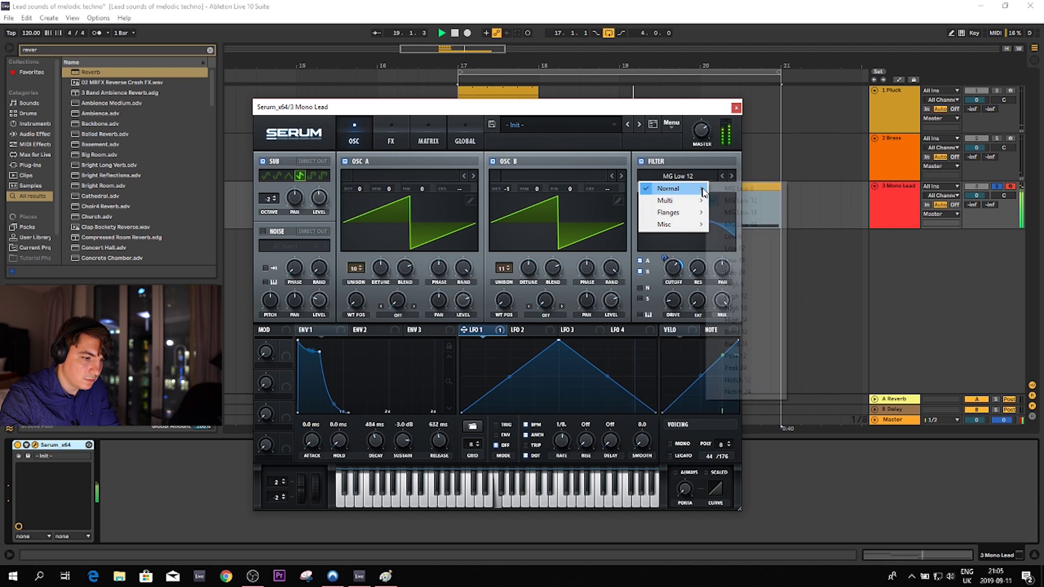
click(735, 188)
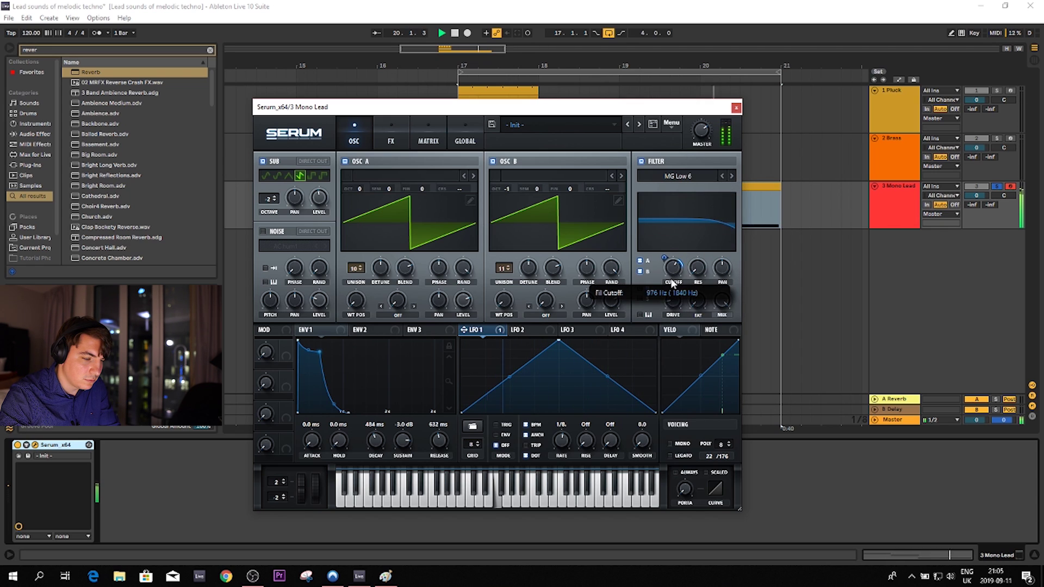
Load the Mellow But Instable wavetable into Osc B and shift its wavetable position during playback.
click(391, 136)
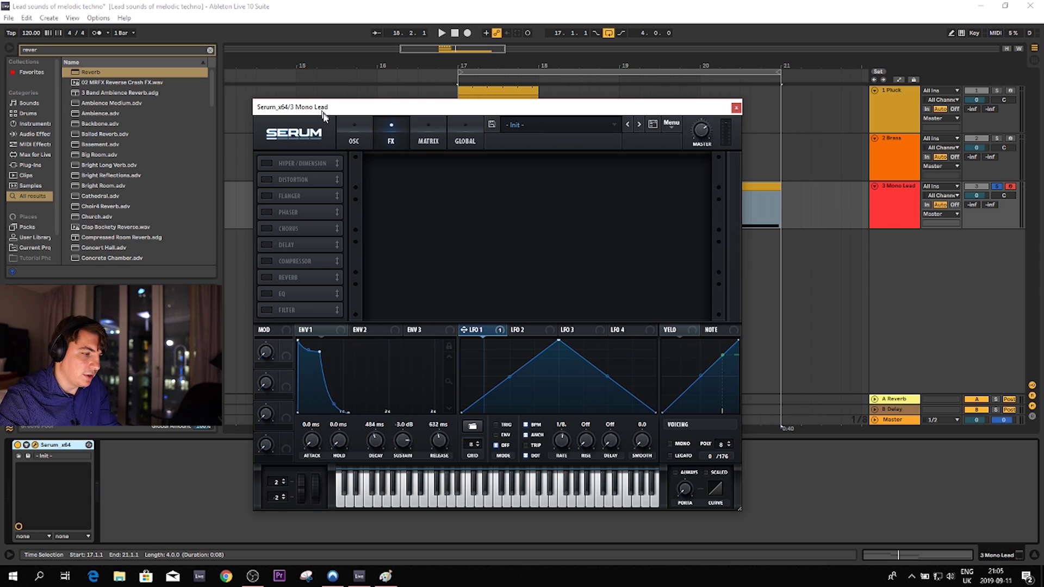
click(354, 136)
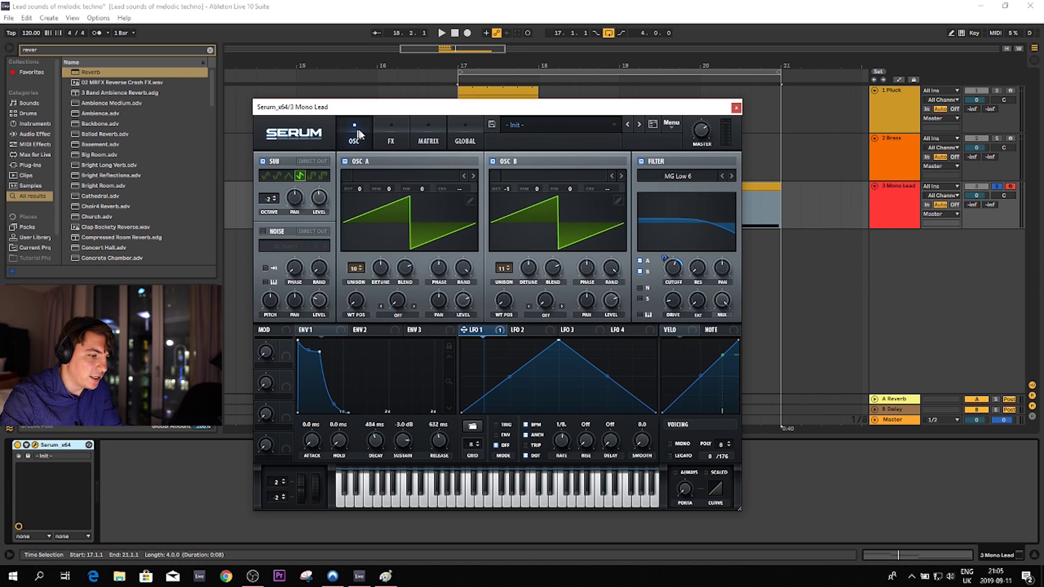
click(566, 179)
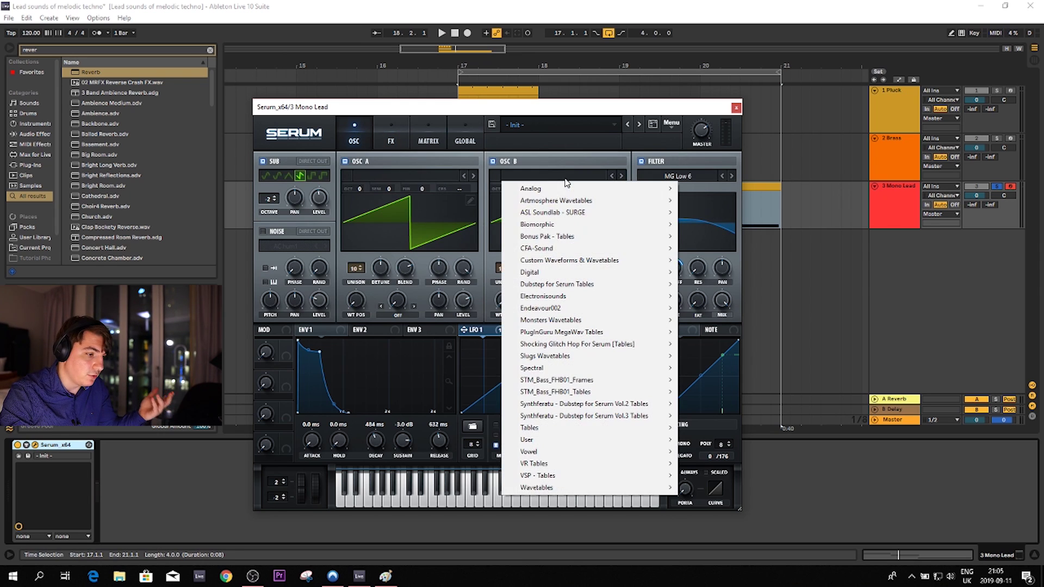
mouse_move(629, 213)
click(712, 389)
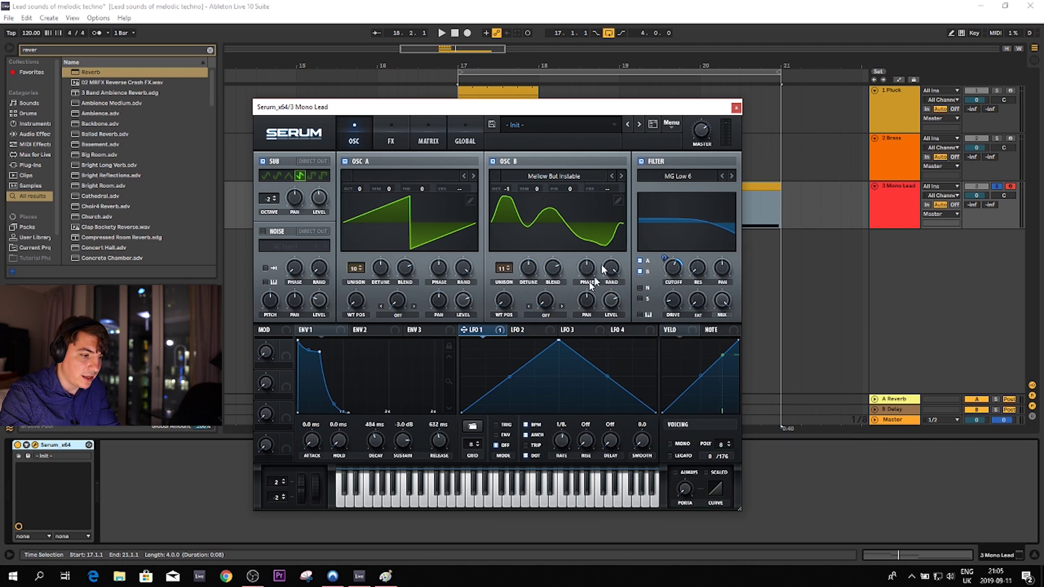
key(space)
drag(505, 299, 517, 223)
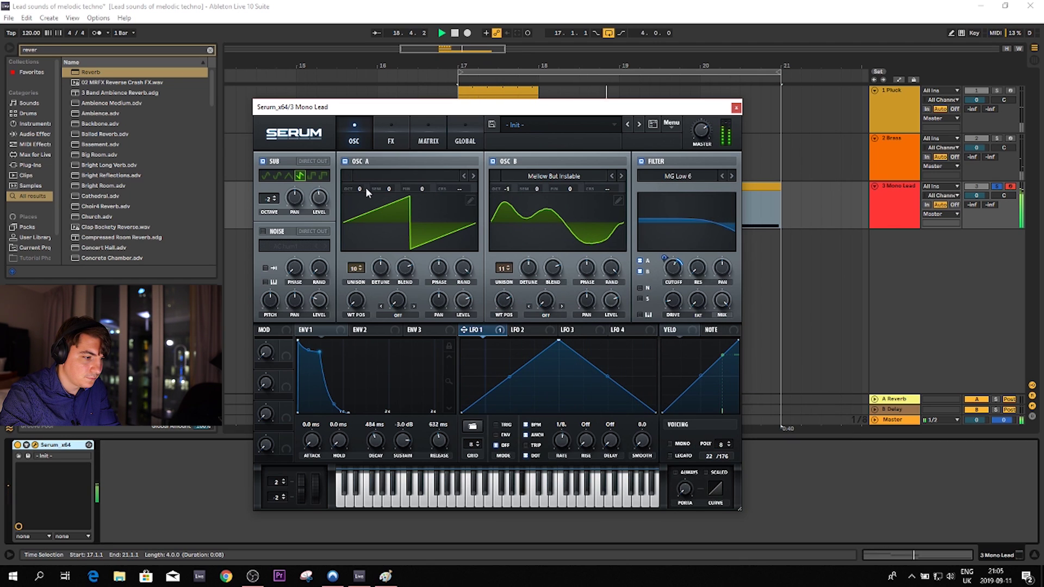
Tune Osc A to octave -1 and -5 semitones, and Osc B to octave -2 and +12 semitones.
drag(359, 189, 361, 207)
drag(507, 188, 508, 209)
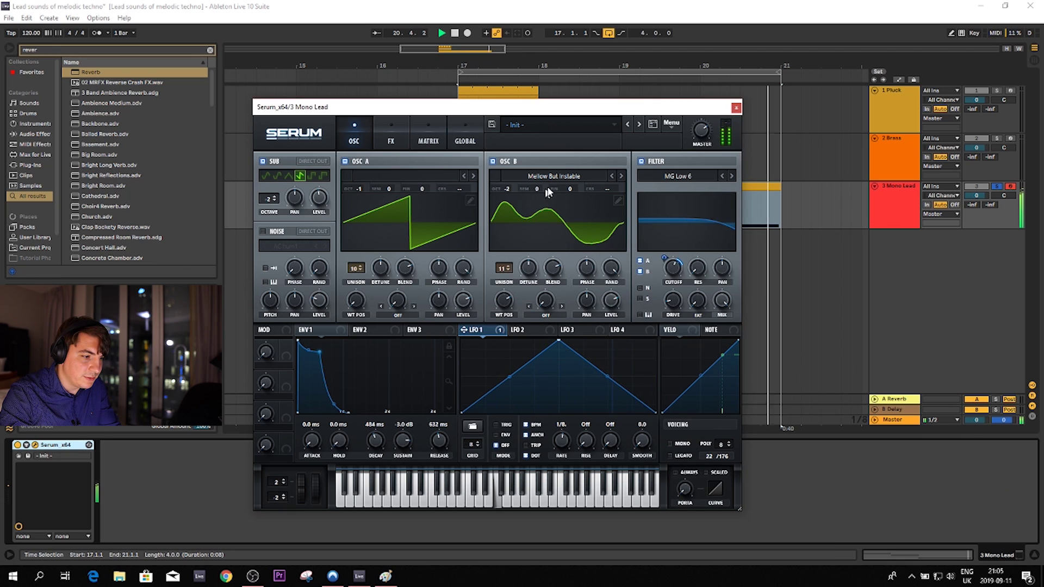
drag(542, 187, 545, 151)
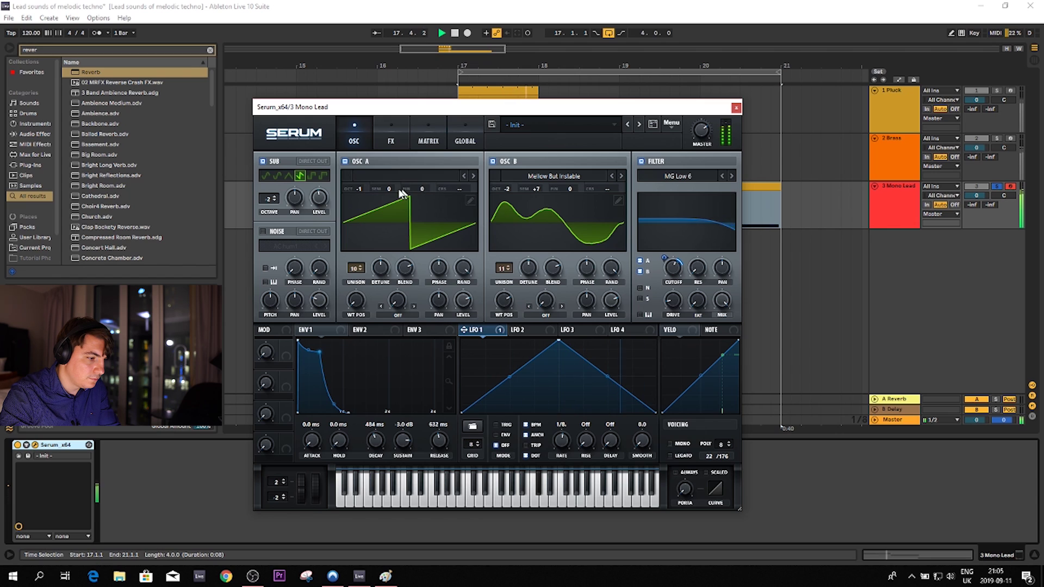
drag(389, 189, 398, 230)
drag(535, 191, 545, 159)
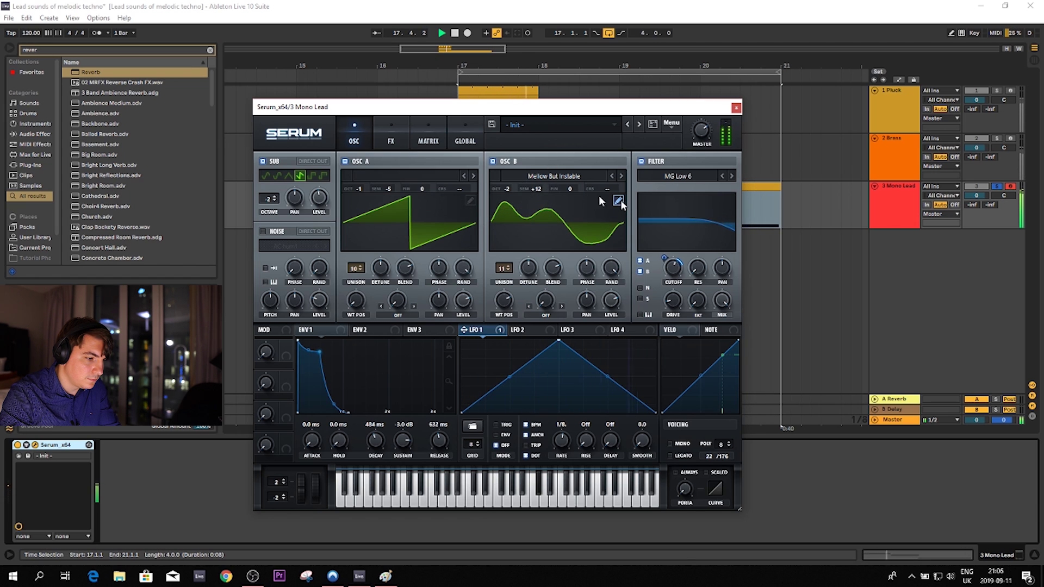
Enable Serum's reverb and chorus effects while auditioning the mono lead.
click(391, 135)
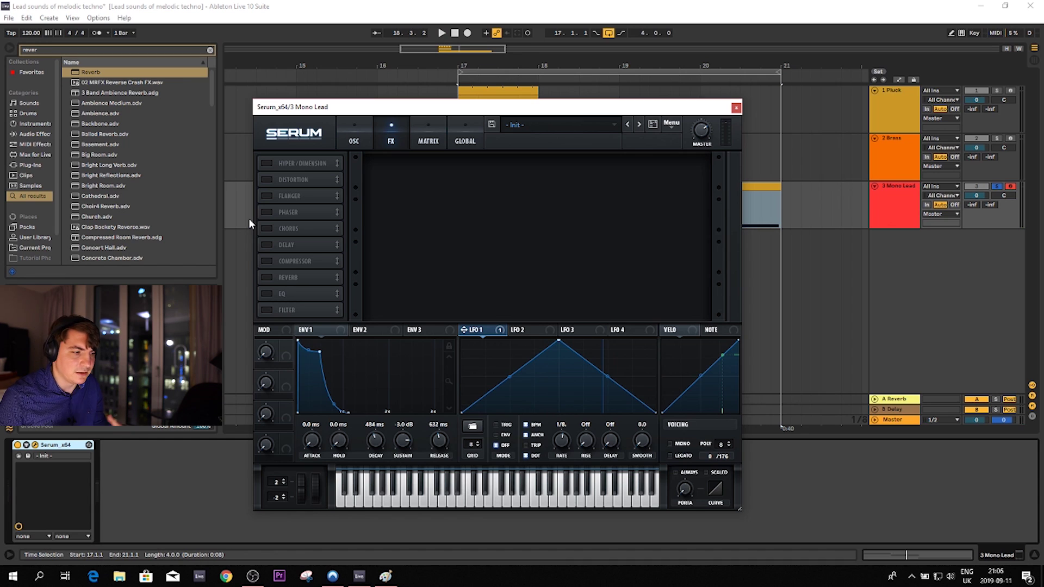
click(266, 278)
key(space)
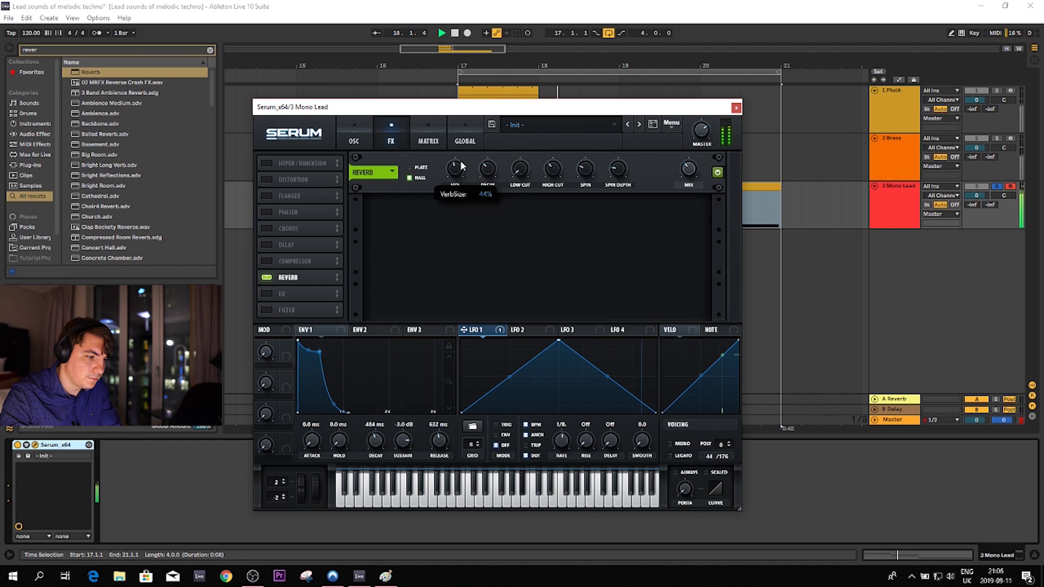
mouse_move(521, 166)
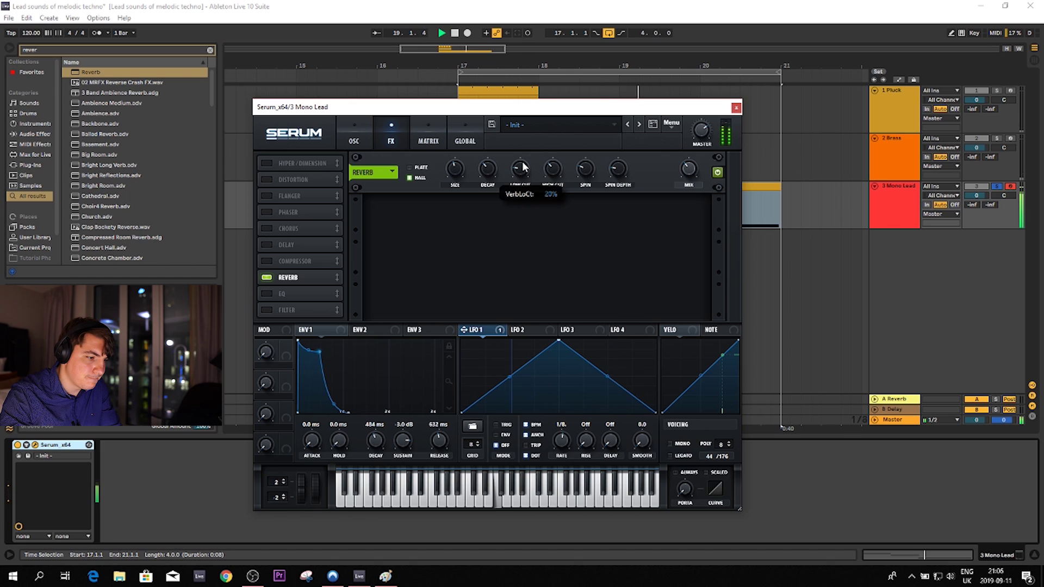
click(267, 228)
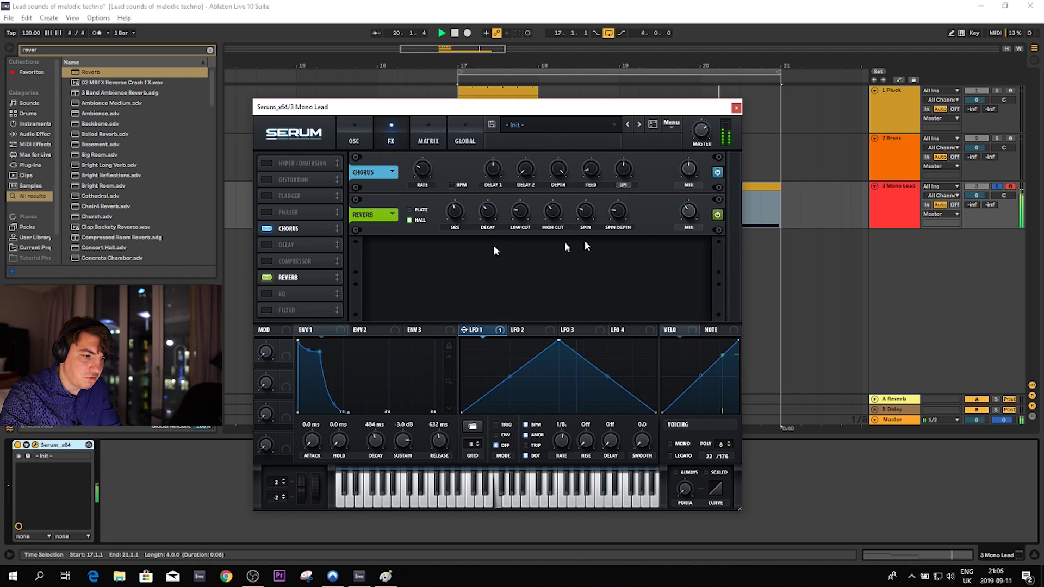
Enable the Tube distortion and the compressor in multiband mode, and close the Serum window.
click(267, 180)
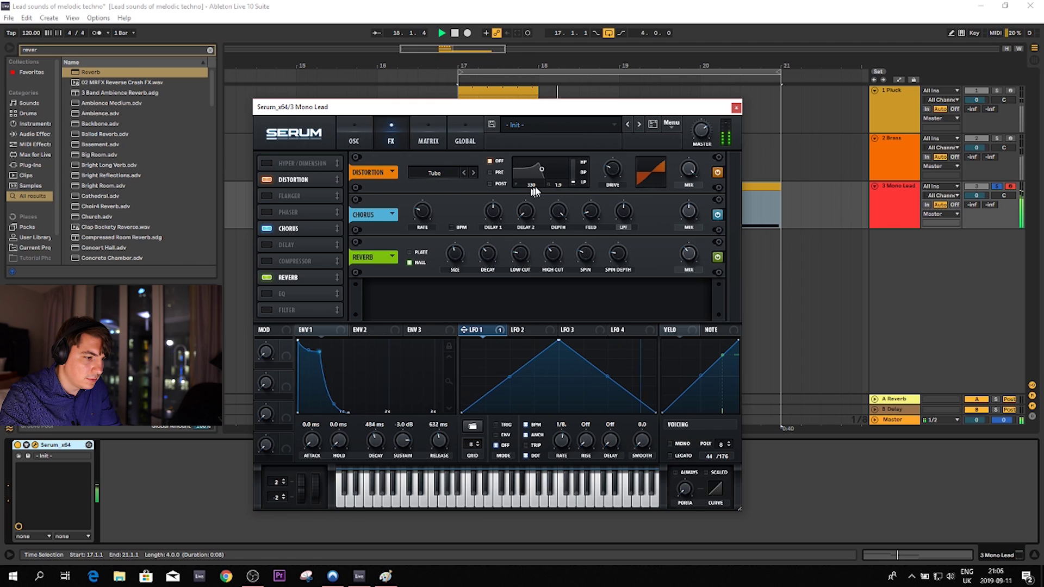
click(267, 261)
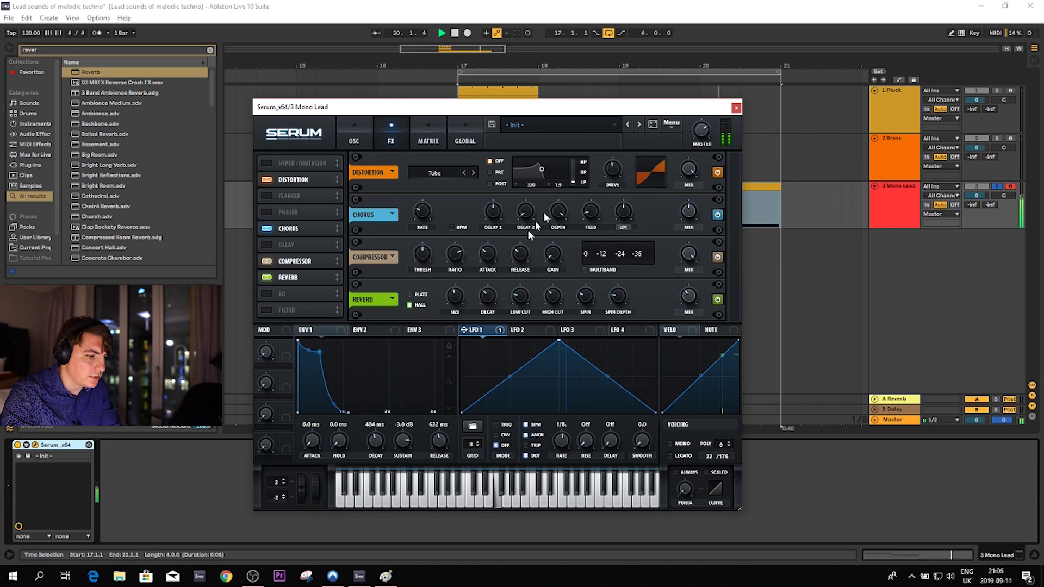
click(583, 269)
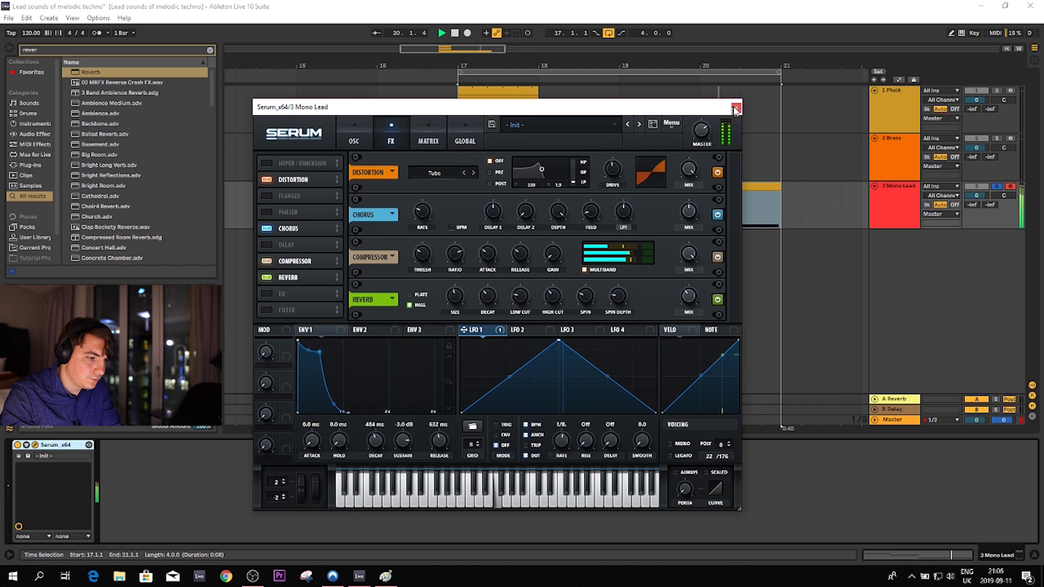
mouse_move(696, 156)
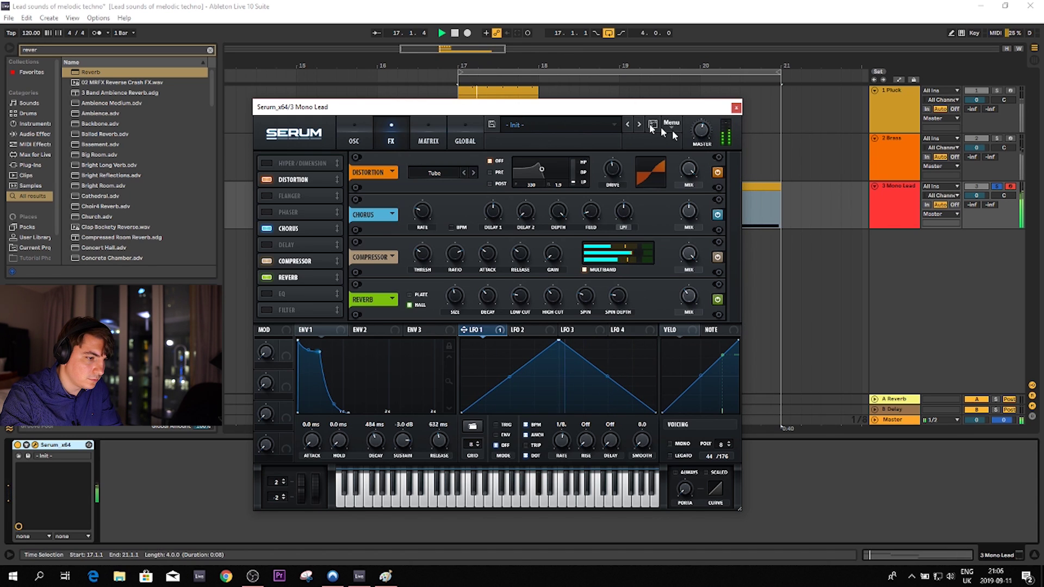
click(736, 107)
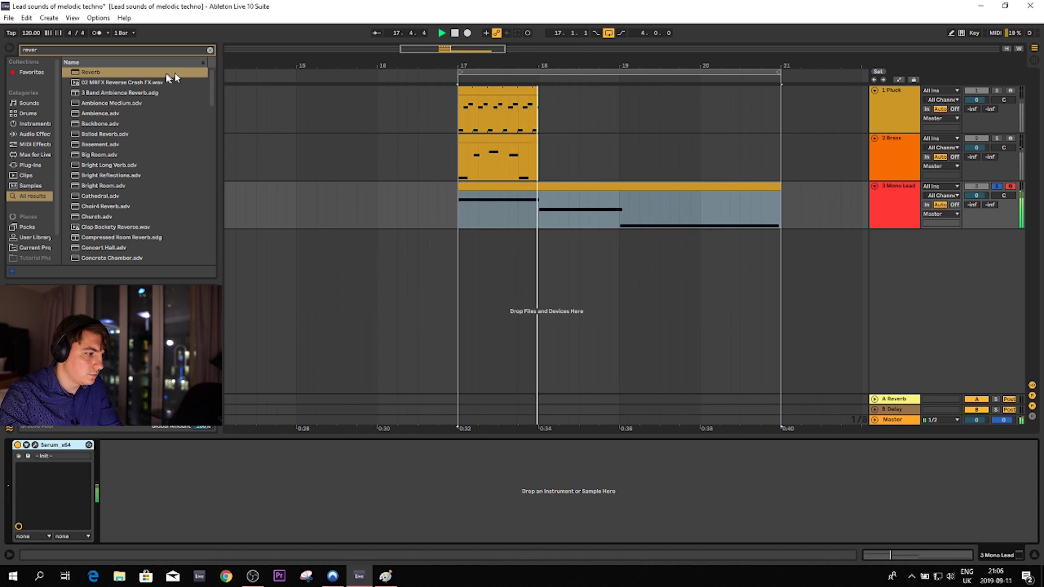
Search the browser for "eq" and add EQ Eight after Serum on the Mono Lead track.
click(124, 50)
text(eq)
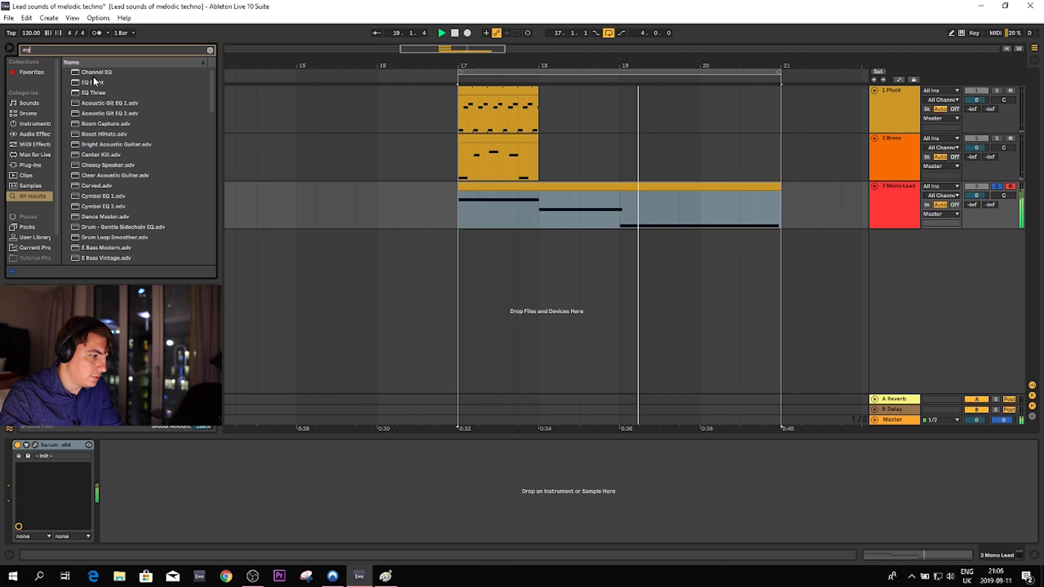
drag(95, 82, 177, 499)
key(space)
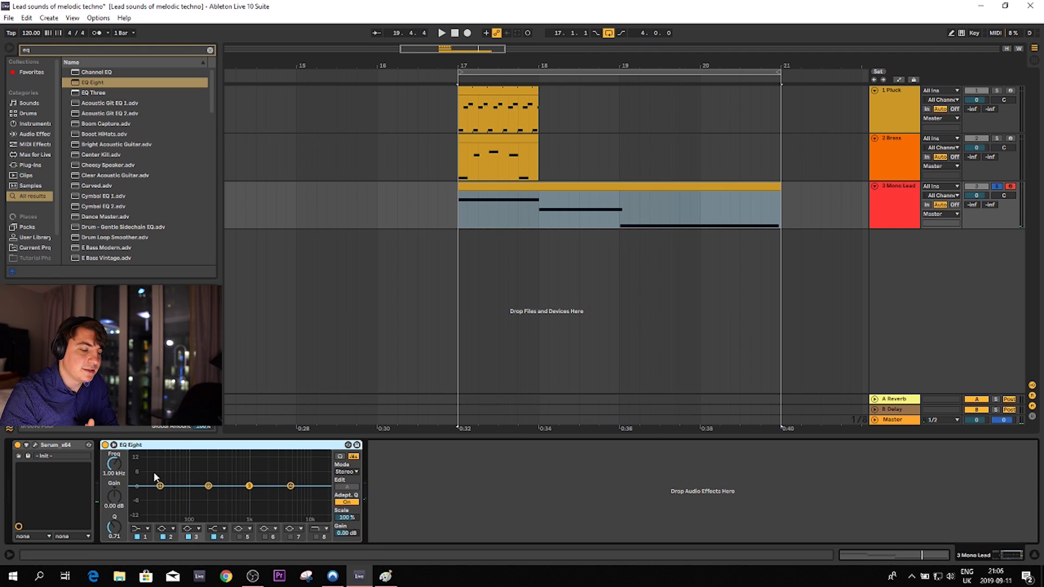
Check the lead's spectrum in EQ Eight during playback and set band 1 to a low cut at 150 Hz with Q 0.47.
key(space)
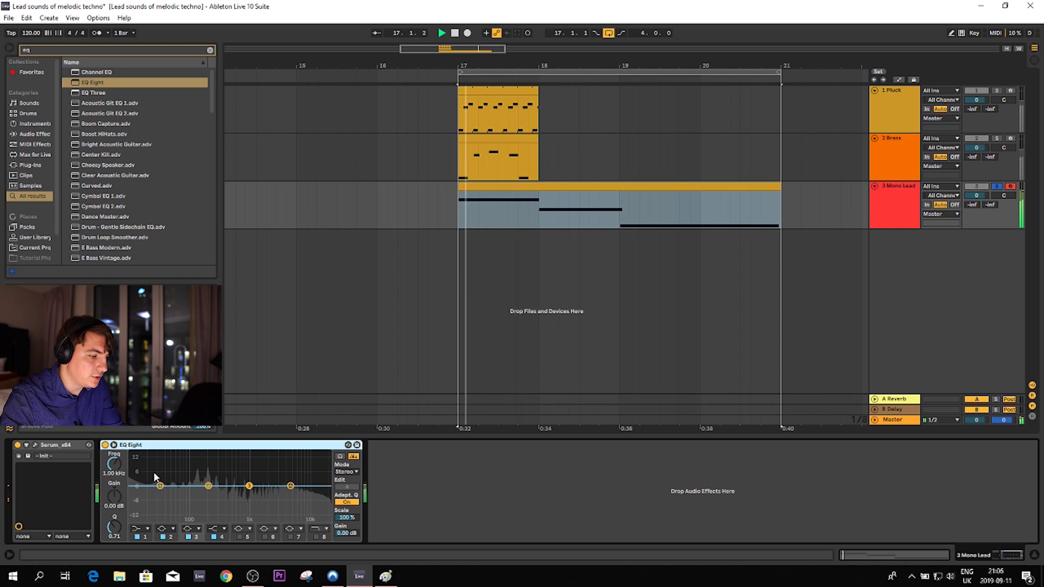
click(340, 456)
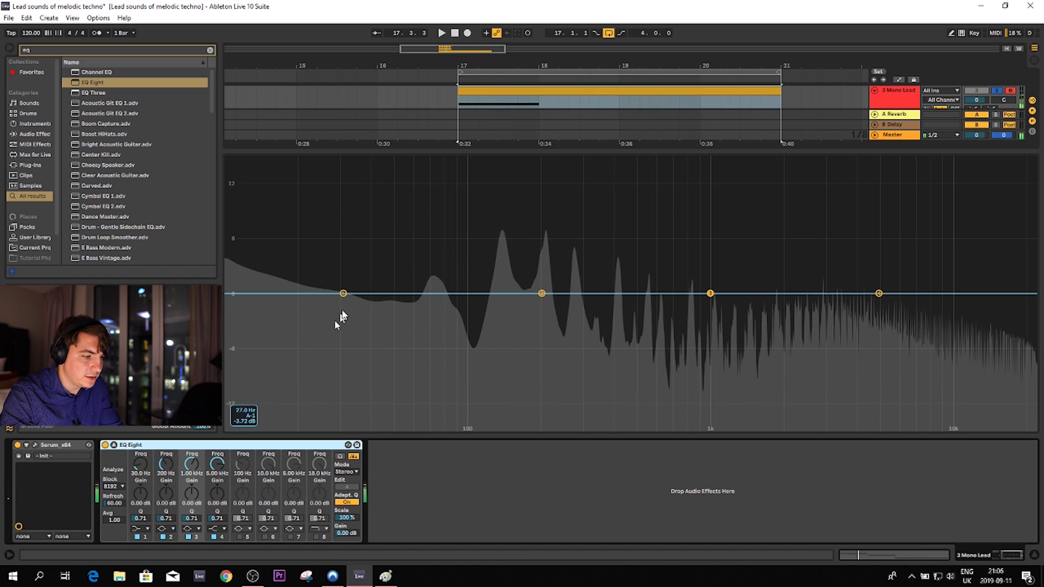
key(space)
click(114, 445)
key(space)
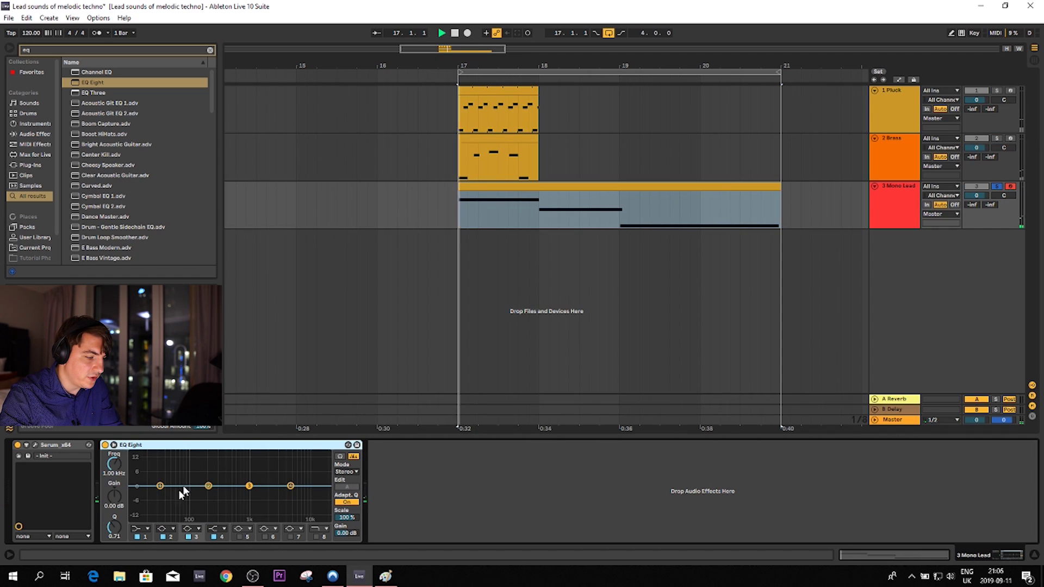
click(140, 529)
click(142, 476)
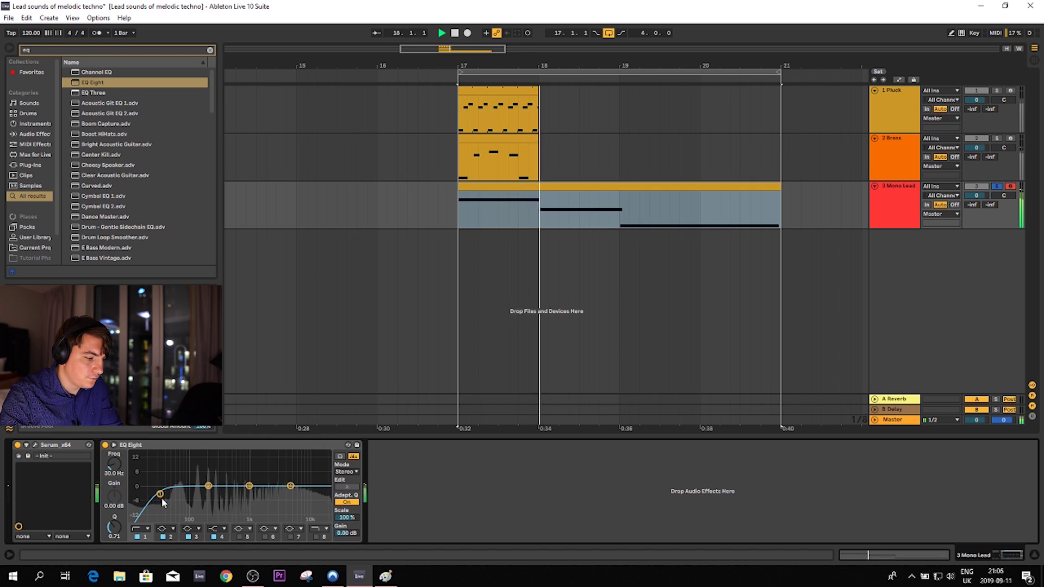
drag(162, 497, 200, 451)
key(space)
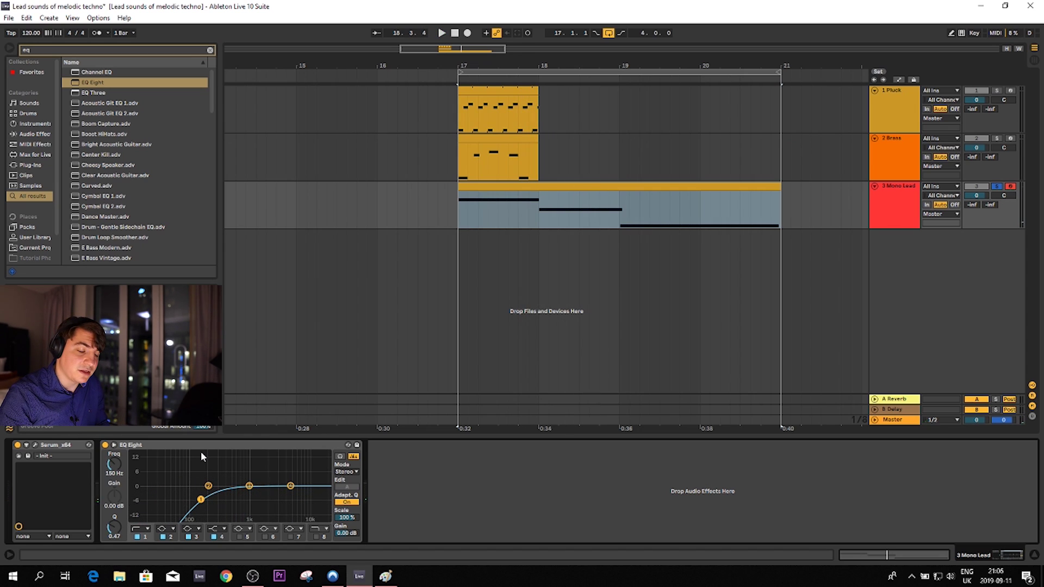
Reopen Serum on the Mono Lead track and review its second envelope and effects rack.
click(35, 445)
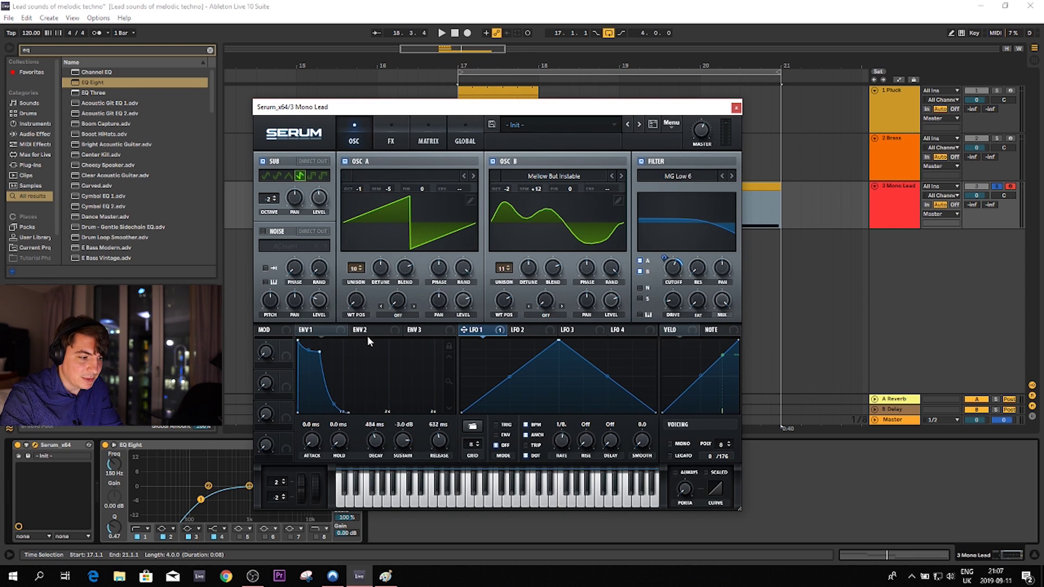
click(367, 330)
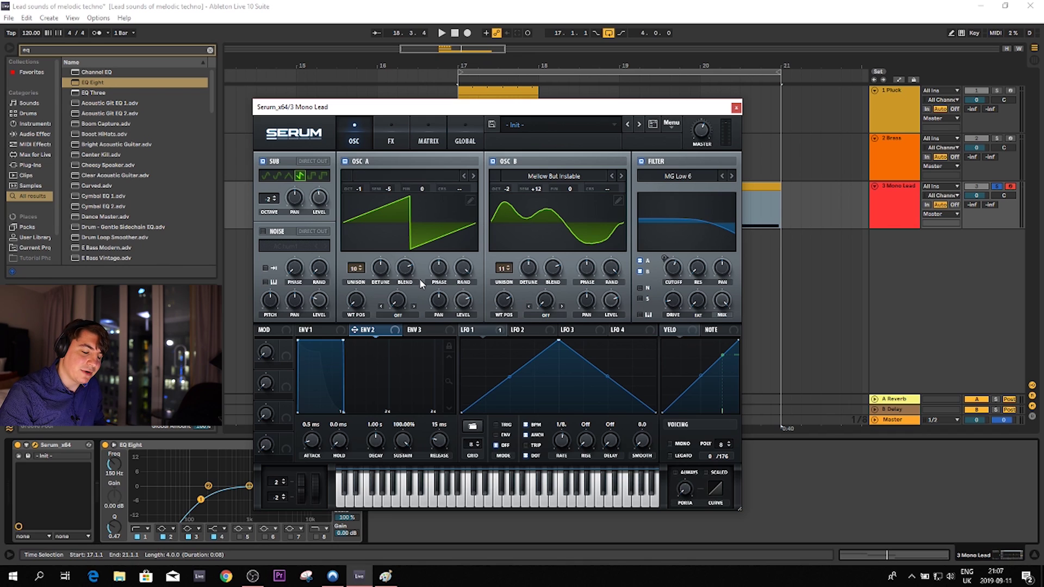
click(389, 127)
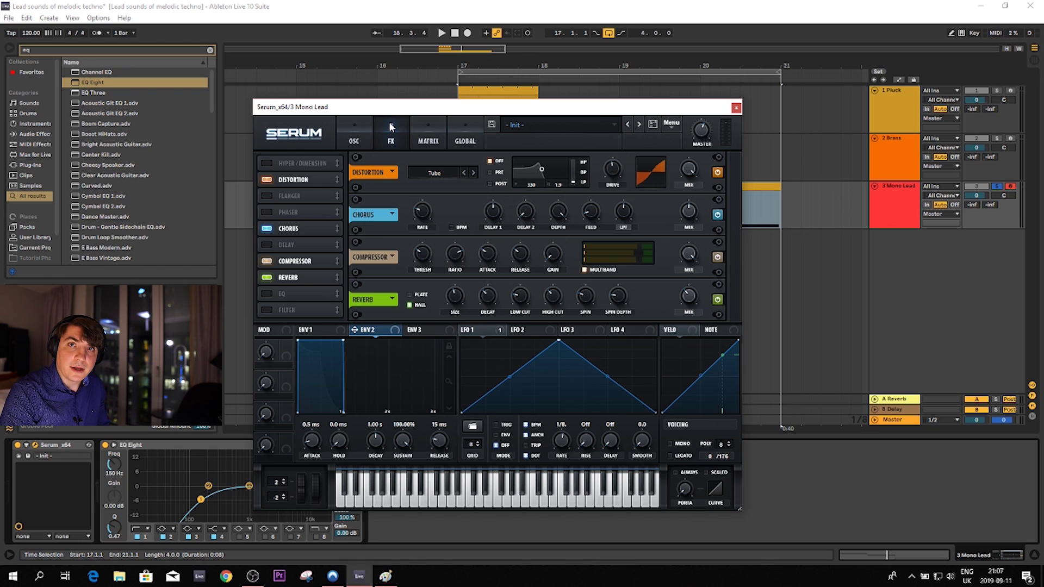